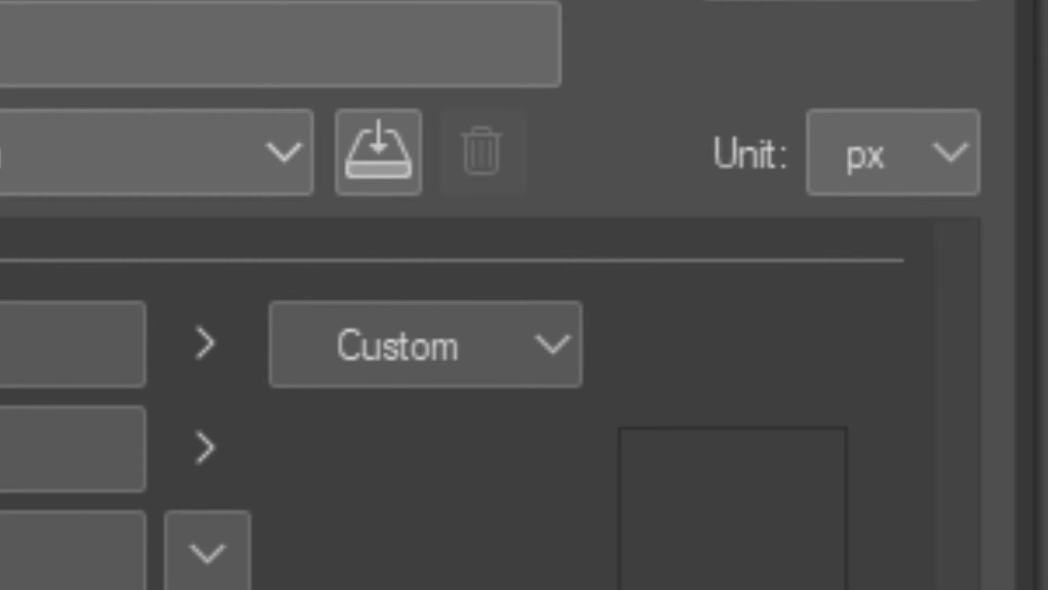
Look through the unit and paper size choices in the new canvas settings
{"action": "left_click", "coordinate": [894, 152]}
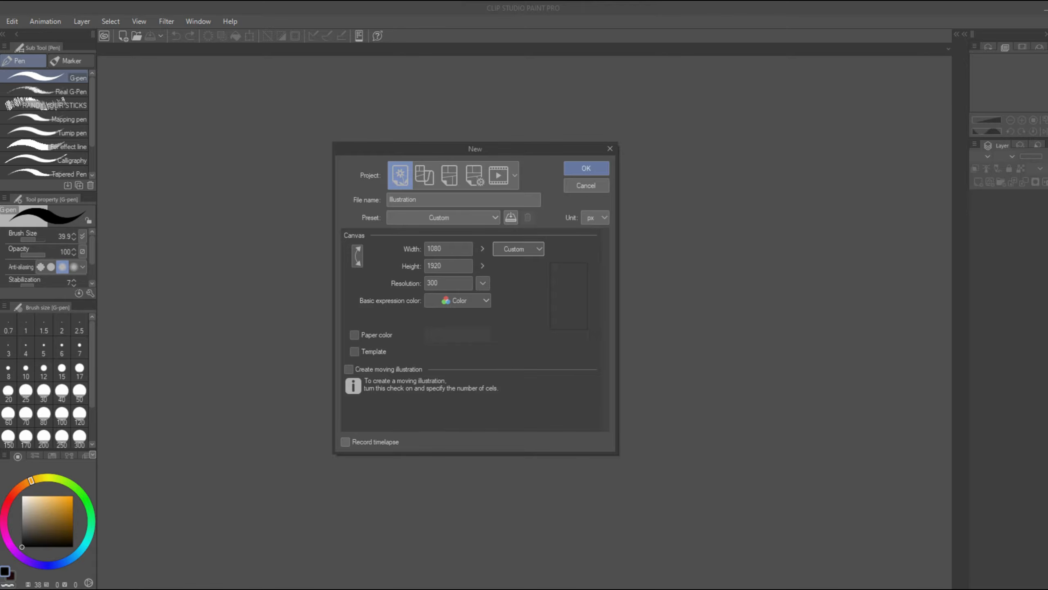
{"action": "left_click", "coordinate": [518, 248]}
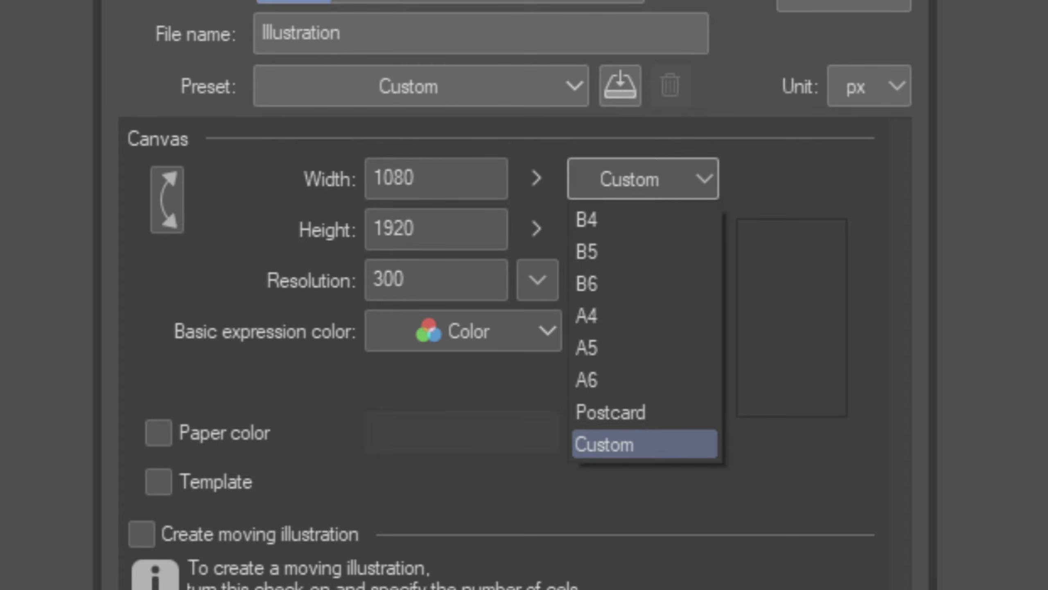
{"action": "key", "text": "Escape"}
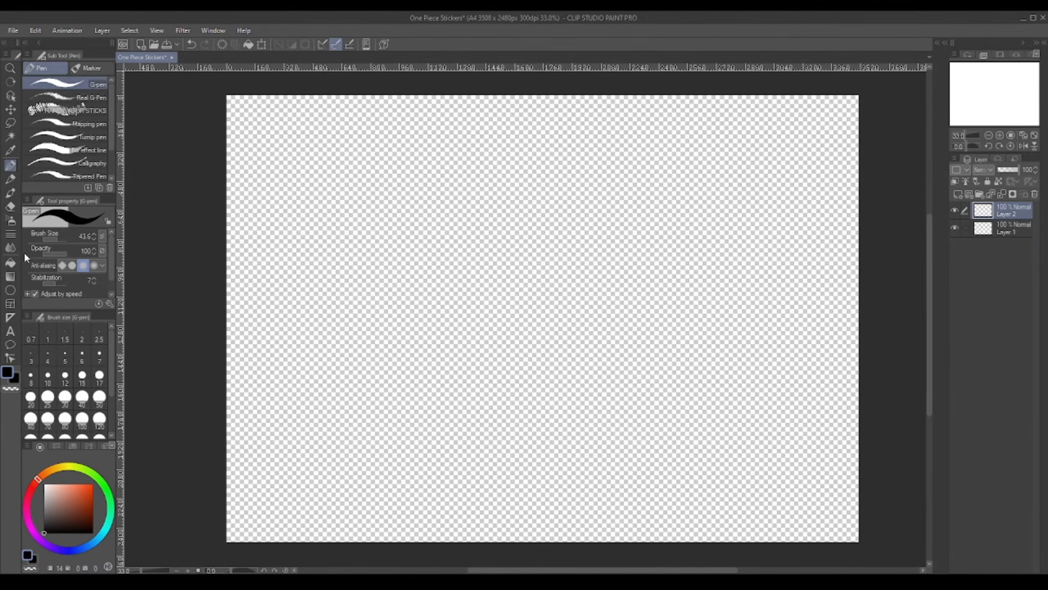
Fill Layer 2 entirely with white, and return to the G-pen with black as the drawing colour
{"action": "left_click", "coordinate": [10, 262]}
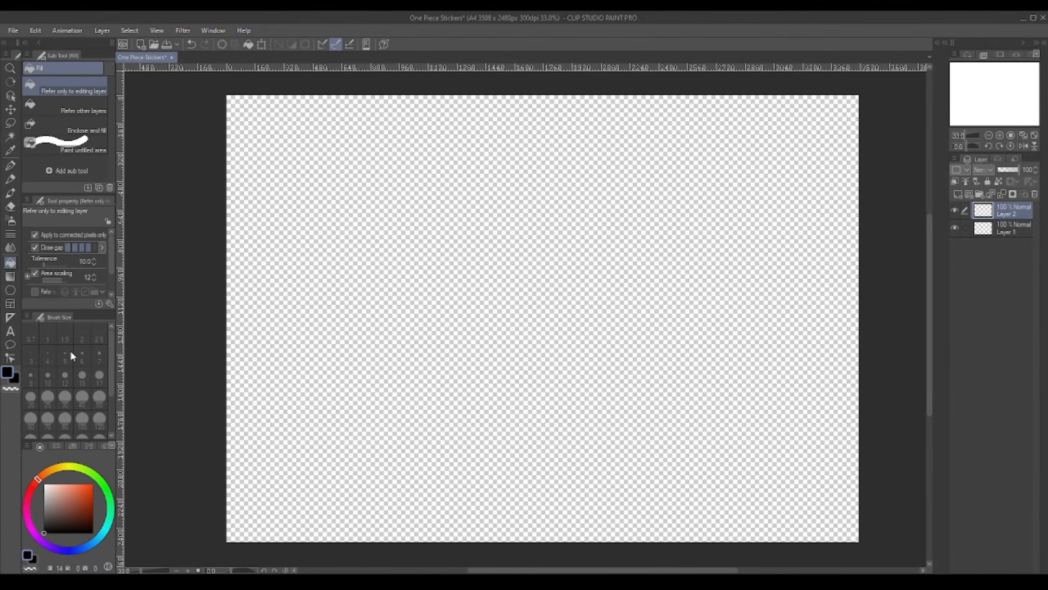
{"action": "left_click_drag", "start_coordinate": [74, 490], "coordinate": [43, 484]}
{"action": "left_click", "coordinate": [422, 249]}
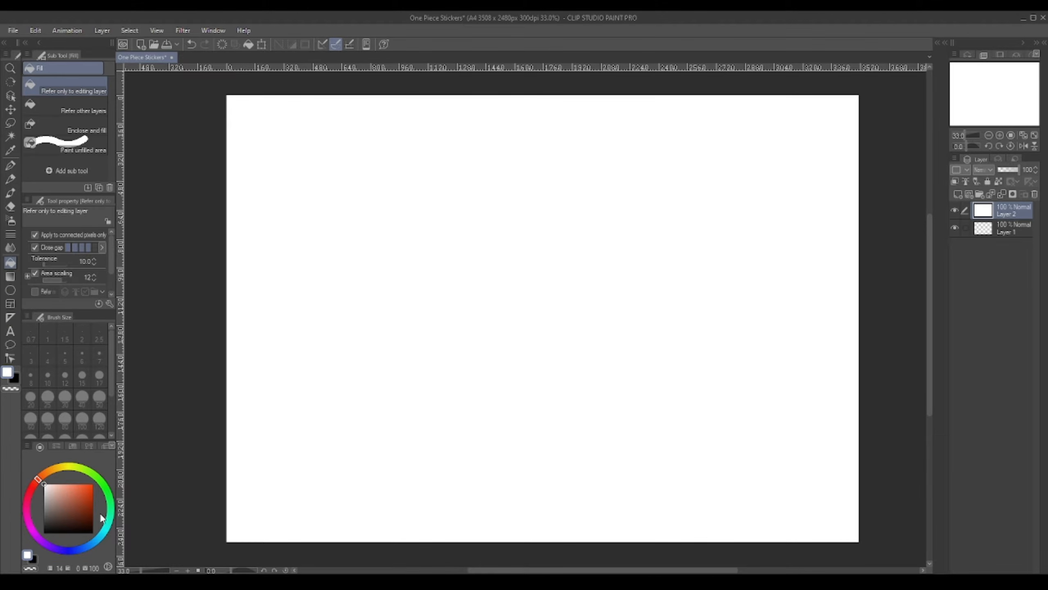
{"action": "left_click", "coordinate": [44, 532]}
{"action": "left_click", "coordinate": [11, 165]}
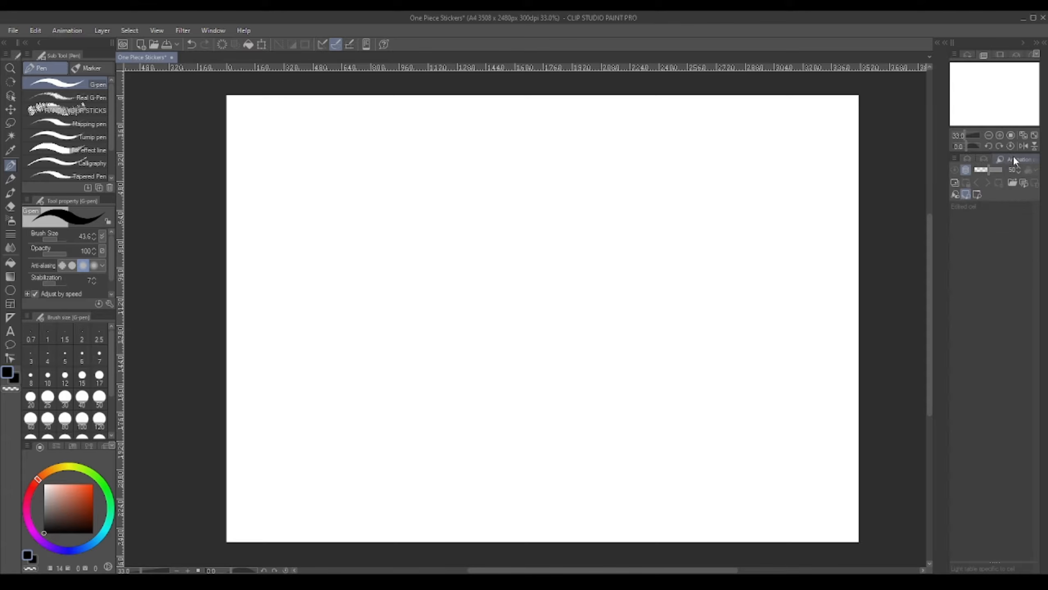
Look through the animation cels and layer property palettes and the pencil and brush sub tools, returning to the G-pen
{"action": "left_click_drag", "start_coordinate": [1003, 152], "coordinate": [1001, 153]}
{"action": "left_click", "coordinate": [999, 161]}
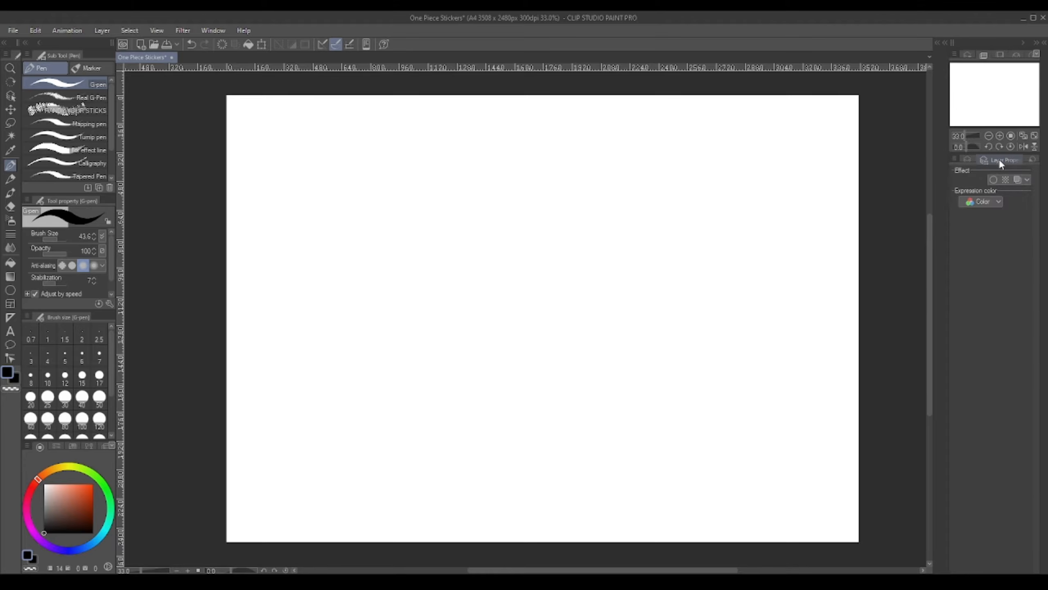
{"action": "left_click", "coordinate": [968, 160]}
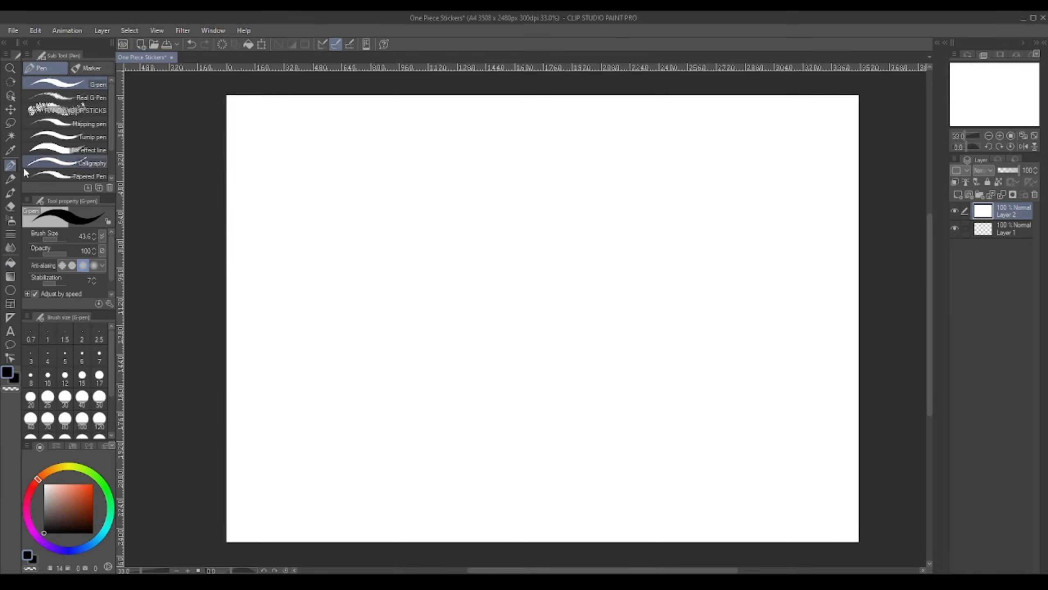
{"action": "left_click", "coordinate": [9, 181]}
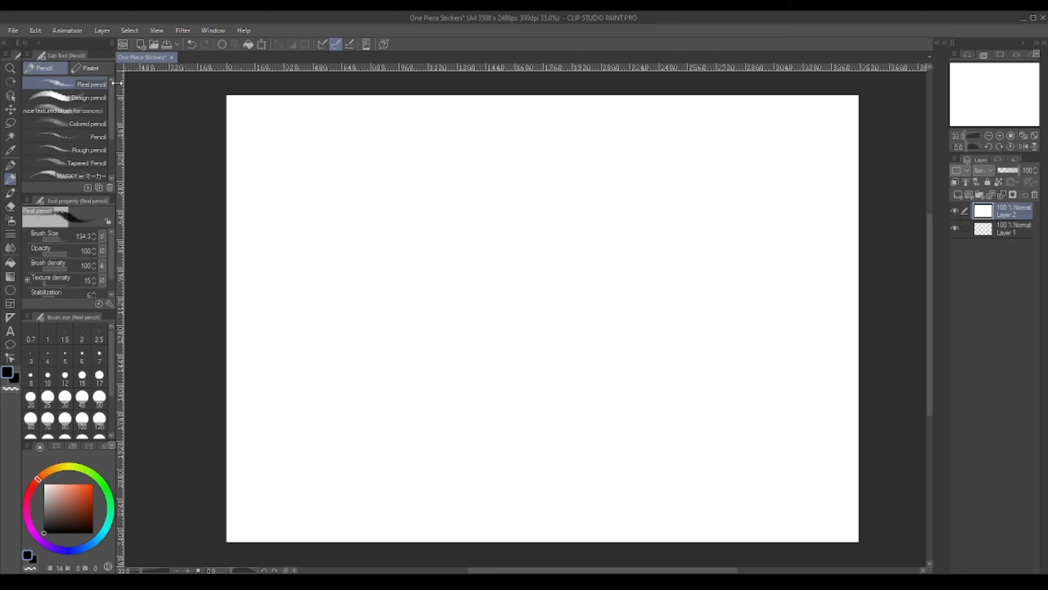
{"action": "left_click", "coordinate": [10, 193]}
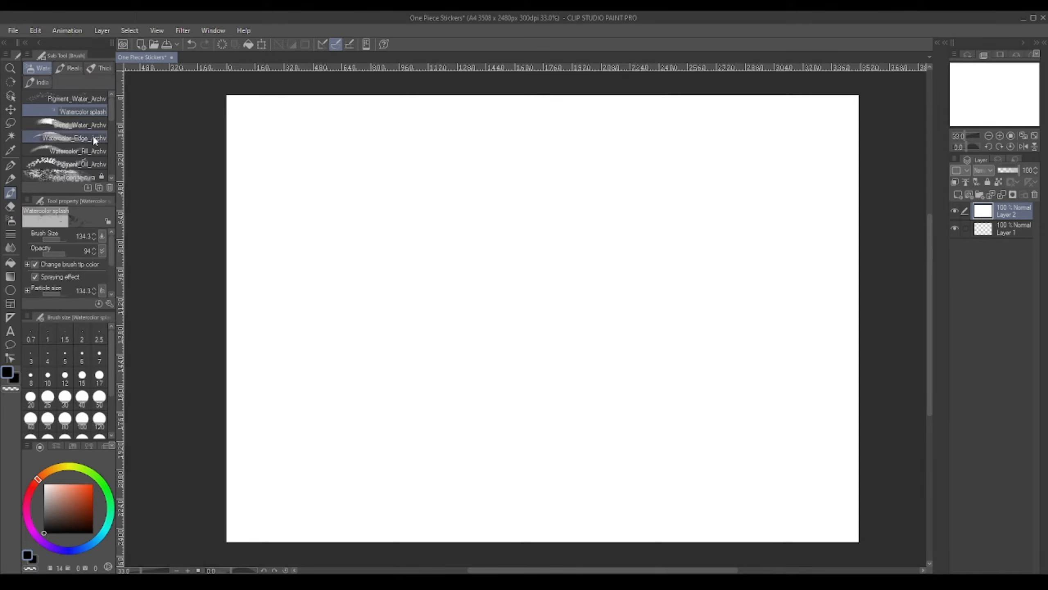
{"action": "key", "text": "p"}
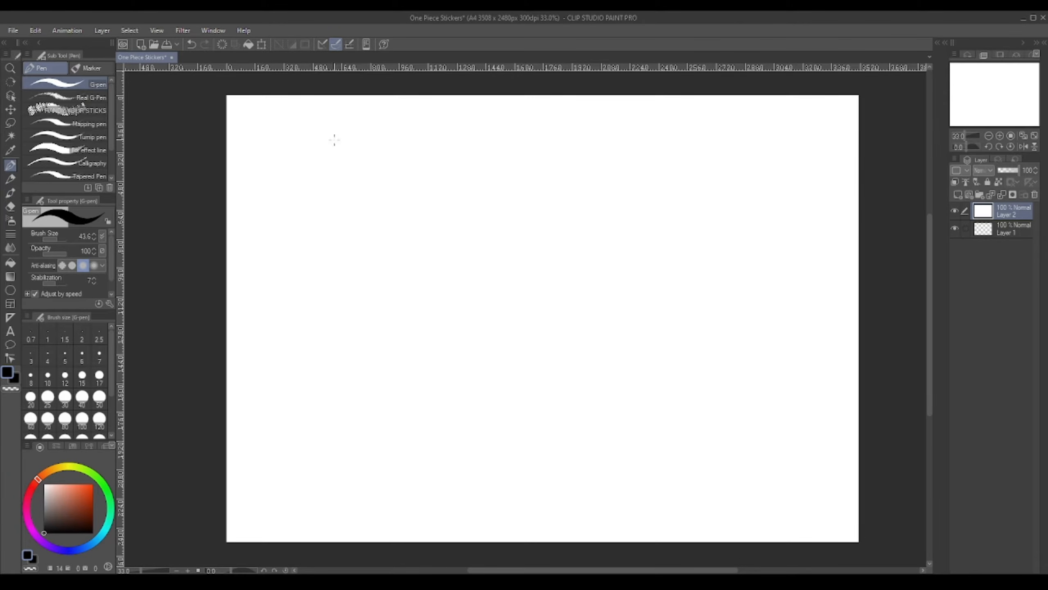
Add a new raster layer above the white fill and draw a wavy G-pen test stroke at brush size 85.6
{"action": "mouse_move", "coordinate": [334, 140]}
{"action": "left_mouse_down"}
{"action": "mouse_move", "coordinate": [344, 223]}
{"action": "mouse_move", "coordinate": [423, 265]}
{"action": "left_mouse_up"}
{"action": "key", "text": "ctrl+z"}
{"action": "key", "text": "ctrl+shift+n"}
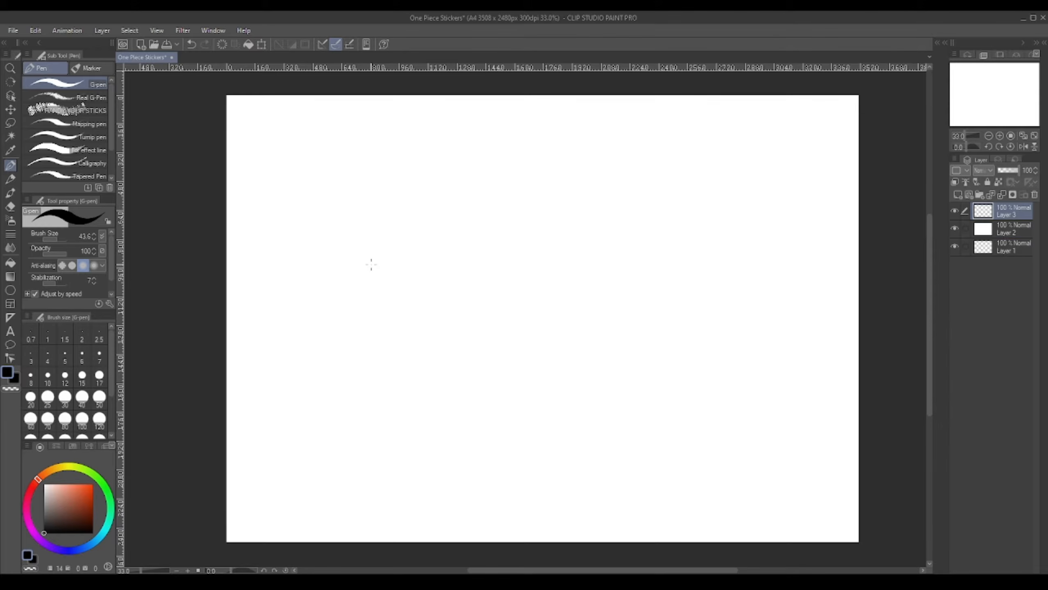
{"action": "left_click_drag", "start_coordinate": [54, 239], "coordinate": [66, 239]}
{"action": "left_click_drag", "start_coordinate": [337, 142], "coordinate": [362, 272]}
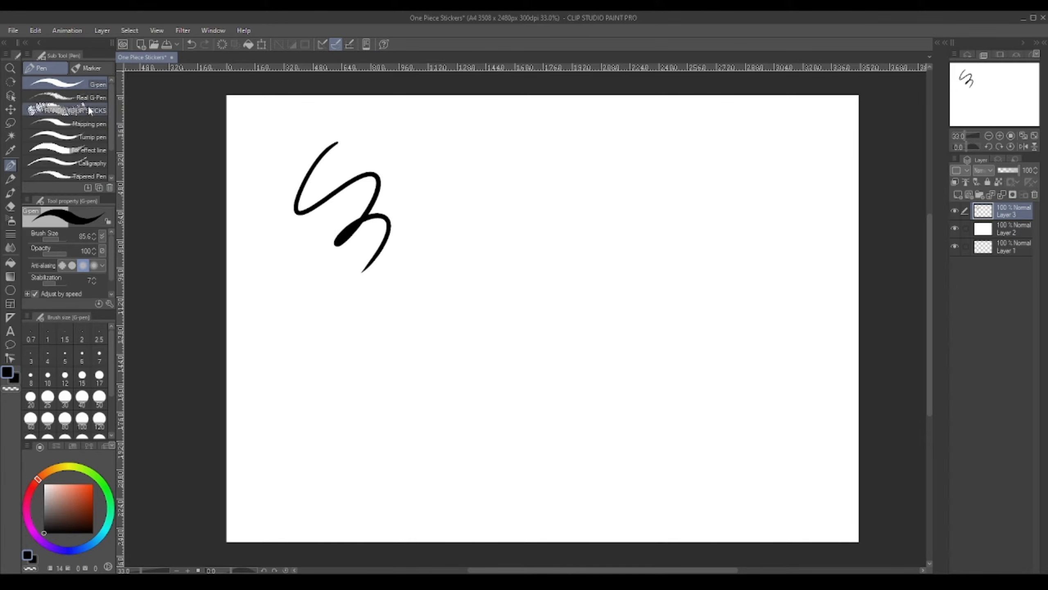
Draw wavy test strokes with the Real G-Pen, RANDY YOUR STICKS, effect line and Tapered Pen sub tools
{"action": "left_click", "coordinate": [88, 97]}
{"action": "mouse_move", "coordinate": [289, 243]}
{"action": "left_mouse_down"}
{"action": "mouse_move", "coordinate": [262, 296]}
{"action": "mouse_move", "coordinate": [315, 382]}
{"action": "mouse_move", "coordinate": [249, 415]}
{"action": "mouse_move", "coordinate": [327, 504]}
{"action": "left_mouse_up"}
{"action": "left_click", "coordinate": [83, 111]}
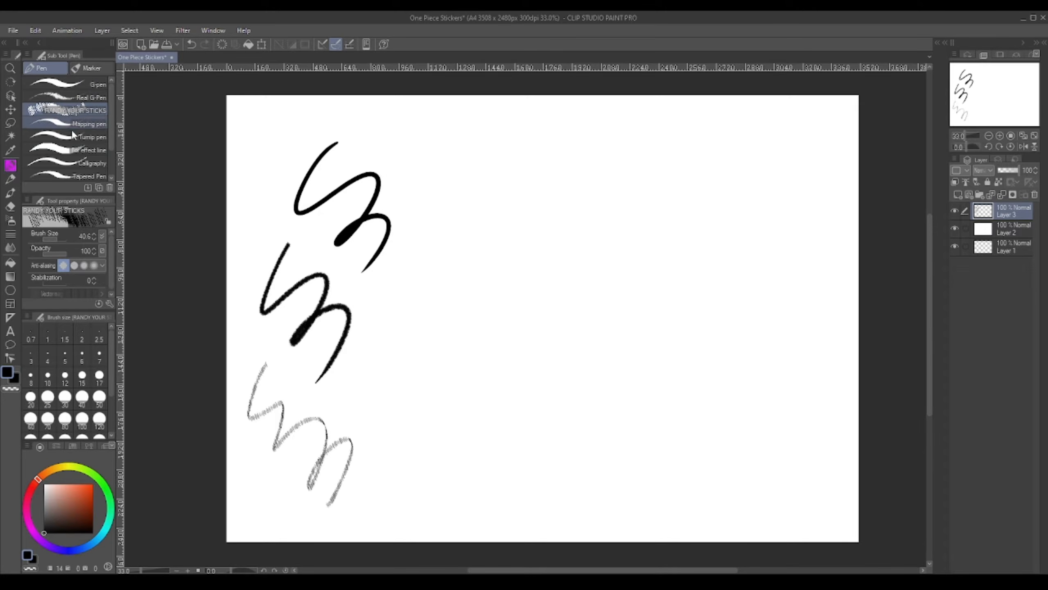
{"action": "left_click", "coordinate": [83, 150]}
{"action": "mouse_move", "coordinate": [393, 119]}
{"action": "left_mouse_down"}
{"action": "mouse_move", "coordinate": [429, 189]}
{"action": "mouse_move", "coordinate": [417, 294]}
{"action": "left_mouse_up"}
{"action": "left_click", "coordinate": [89, 177]}
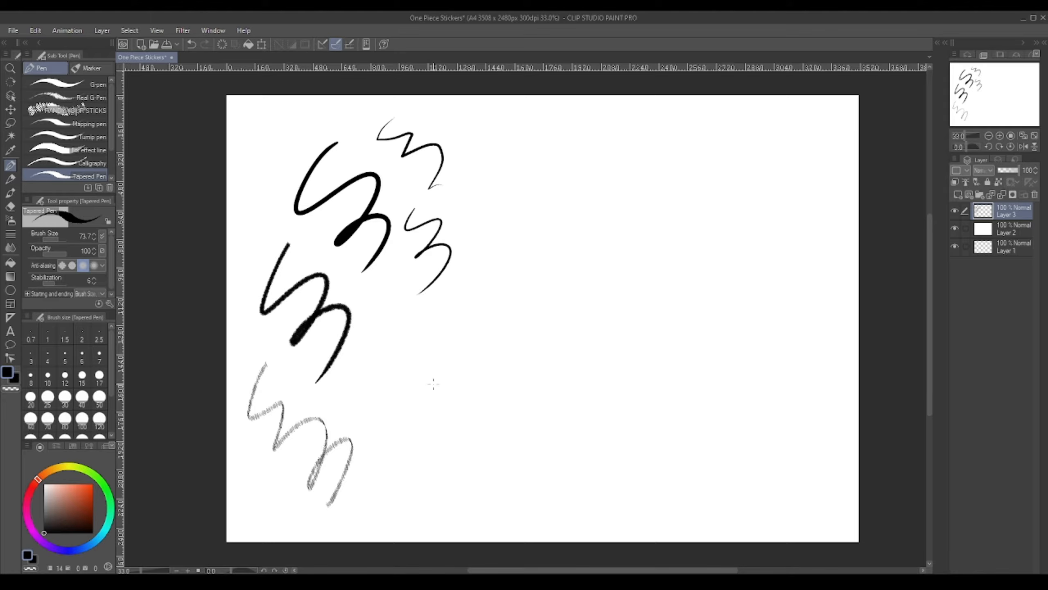
Draw test squiggles with the Real pencil and the Design pencil, one below the other, beside the pen strokes
{"action": "left_click", "coordinate": [10, 178]}
{"action": "mouse_move", "coordinate": [519, 133]}
{"action": "left_mouse_down"}
{"action": "mouse_move", "coordinate": [520, 203]}
{"action": "mouse_move", "coordinate": [590, 194]}
{"action": "mouse_move", "coordinate": [593, 225]}
{"action": "left_mouse_up"}
{"action": "left_click", "coordinate": [87, 97]}
{"action": "left_click_drag", "start_coordinate": [507, 228], "coordinate": [578, 294]}
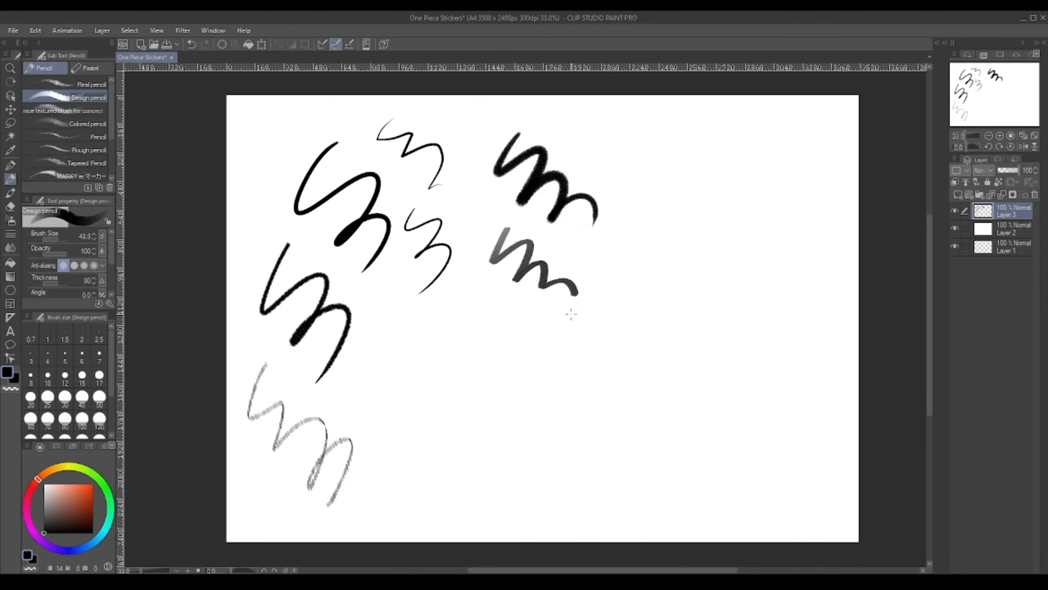
Draw a Colored pencil test squiggle at brush size 107.2 below the Design pencil stroke
{"action": "left_click", "coordinate": [87, 124]}
{"action": "left_click_drag", "start_coordinate": [474, 326], "coordinate": [517, 351]}
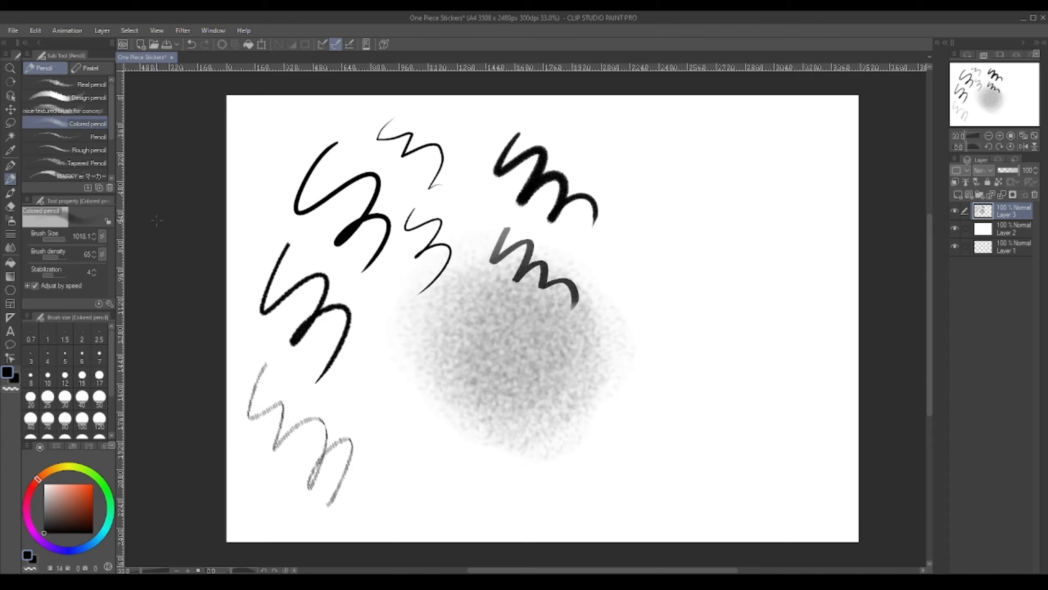
{"action": "key", "text": "ctrl+z"}
{"action": "left_click_drag", "start_coordinate": [66, 239], "coordinate": [52, 239]}
{"action": "mouse_move", "coordinate": [491, 297]}
{"action": "left_mouse_down"}
{"action": "mouse_move", "coordinate": [521, 356]}
{"action": "mouse_move", "coordinate": [582, 384]}
{"action": "left_mouse_up"}
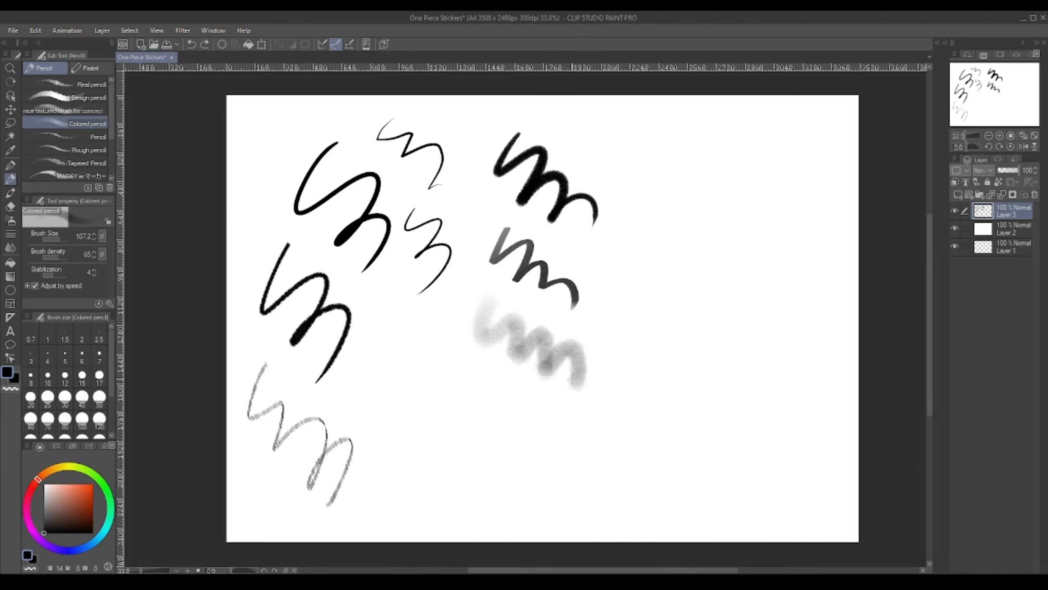
Draw test squiggles with the Pencil and Rough pencil sub tools below the Colored pencil stroke
{"action": "left_click", "coordinate": [87, 137]}
{"action": "mouse_move", "coordinate": [509, 380]}
{"action": "left_mouse_down"}
{"action": "mouse_move", "coordinate": [563, 409]}
{"action": "mouse_move", "coordinate": [588, 449]}
{"action": "left_mouse_up"}
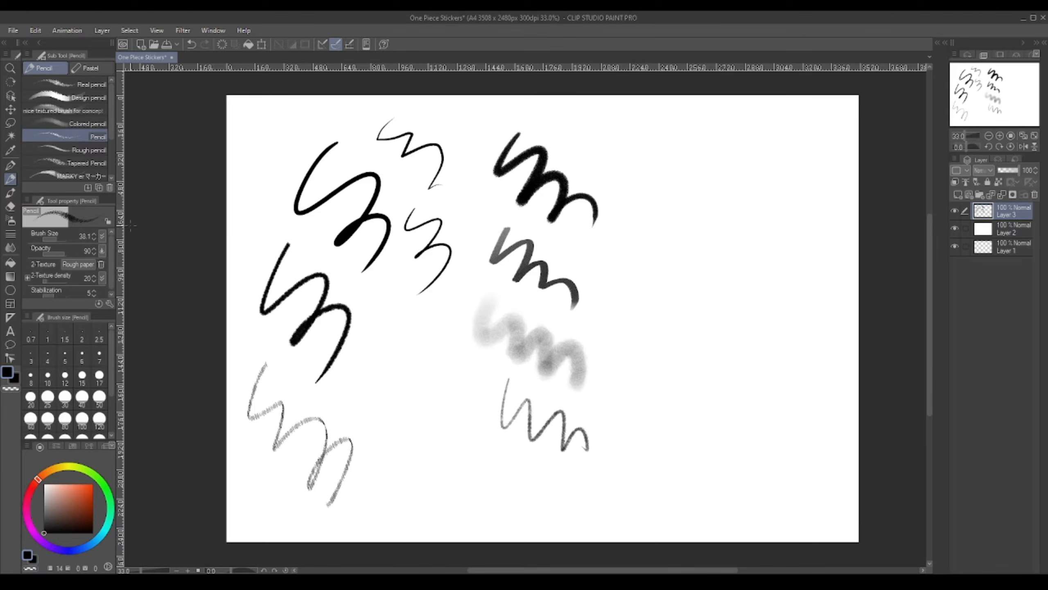
{"action": "left_click", "coordinate": [89, 150]}
{"action": "left_click_drag", "start_coordinate": [485, 479], "coordinate": [605, 502]}
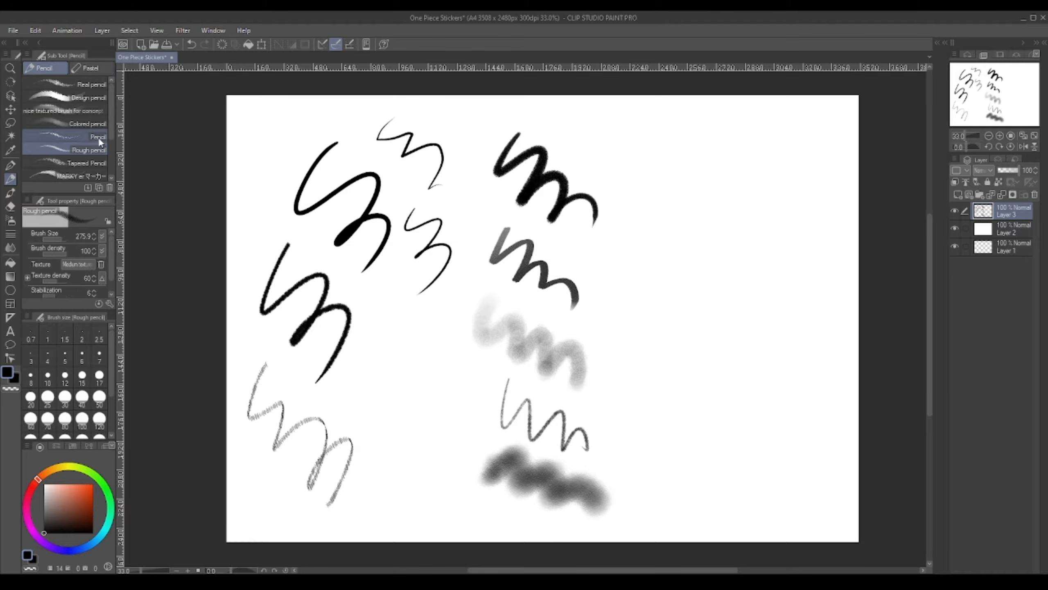
Scribble a dark test patch with the Tapered Pencil beside the Real pencil squiggle
{"action": "left_click", "coordinate": [87, 162]}
{"action": "left_click_drag", "start_coordinate": [448, 475], "coordinate": [443, 482]}
{"action": "key", "text": "ctrl+z"}
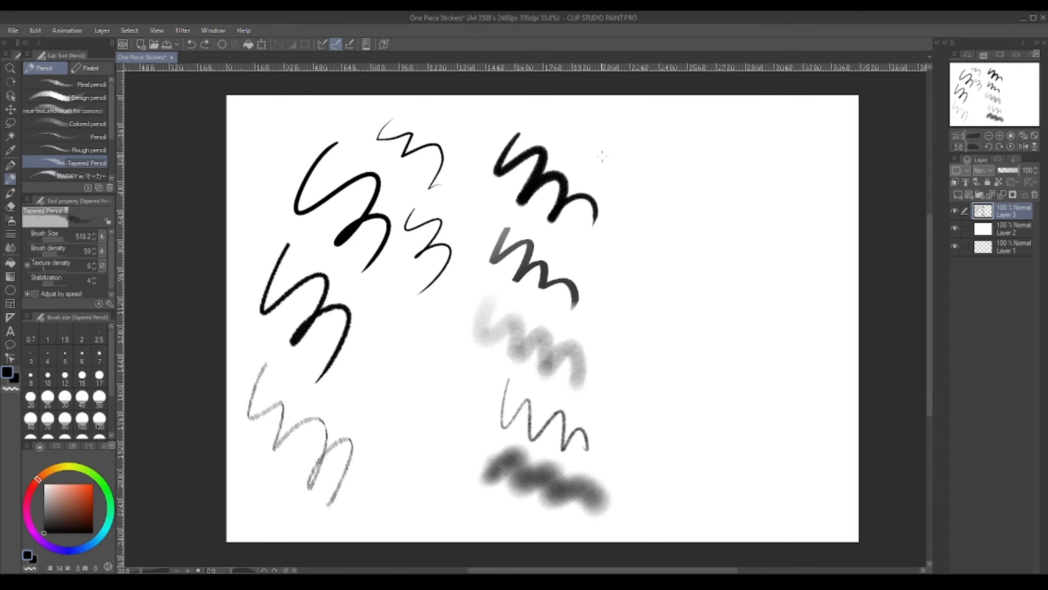
{"action": "left_click_drag", "start_coordinate": [602, 156], "coordinate": [588, 132]}
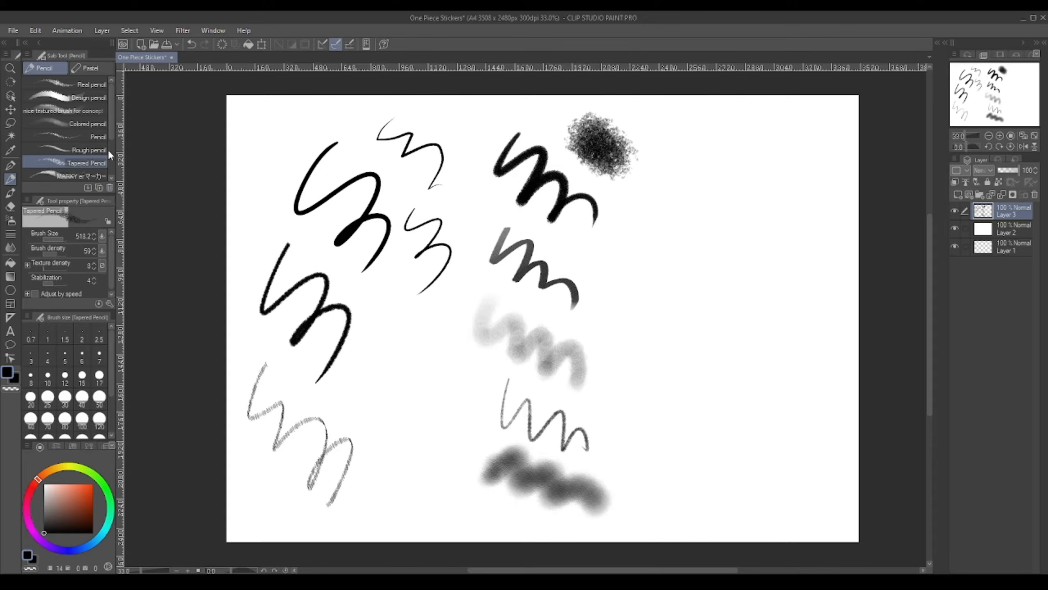
Draw a wavy test stroke with the MARKY marker at brush size 107.2 near the canvas's lower edge
{"action": "left_click", "coordinate": [97, 177]}
{"action": "left_click_drag", "start_coordinate": [464, 503], "coordinate": [537, 524]}
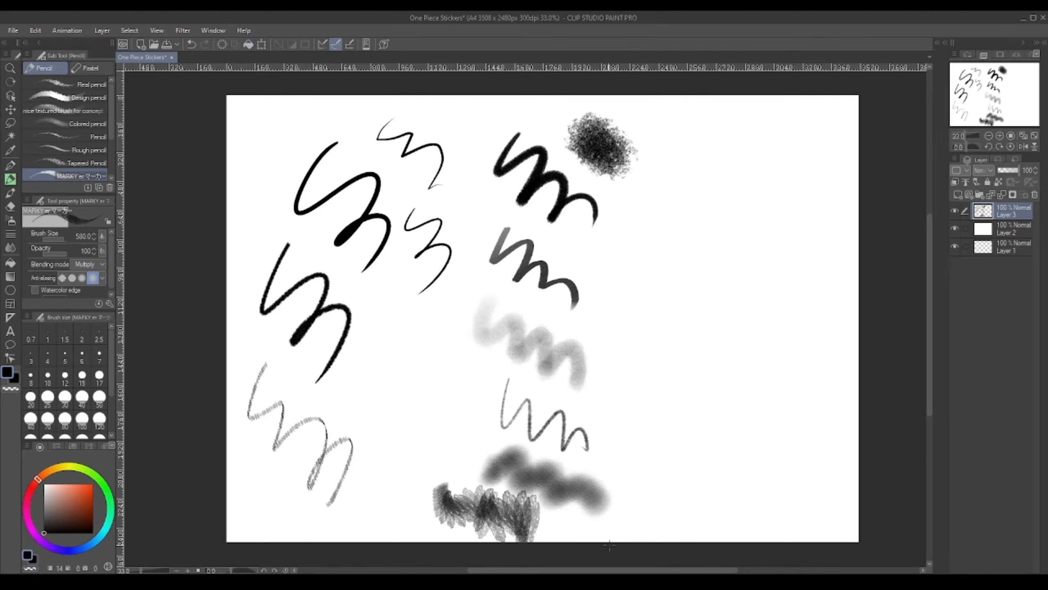
{"action": "key", "text": "ctrl+z"}
{"action": "left_click", "coordinate": [59, 238]}
{"action": "left_click_drag", "start_coordinate": [425, 487], "coordinate": [532, 521]}
Paint test patches with the Watercolor splash and Pigment_Water brushes on the empty side of the canvas
{"action": "left_click", "coordinate": [10, 193]}
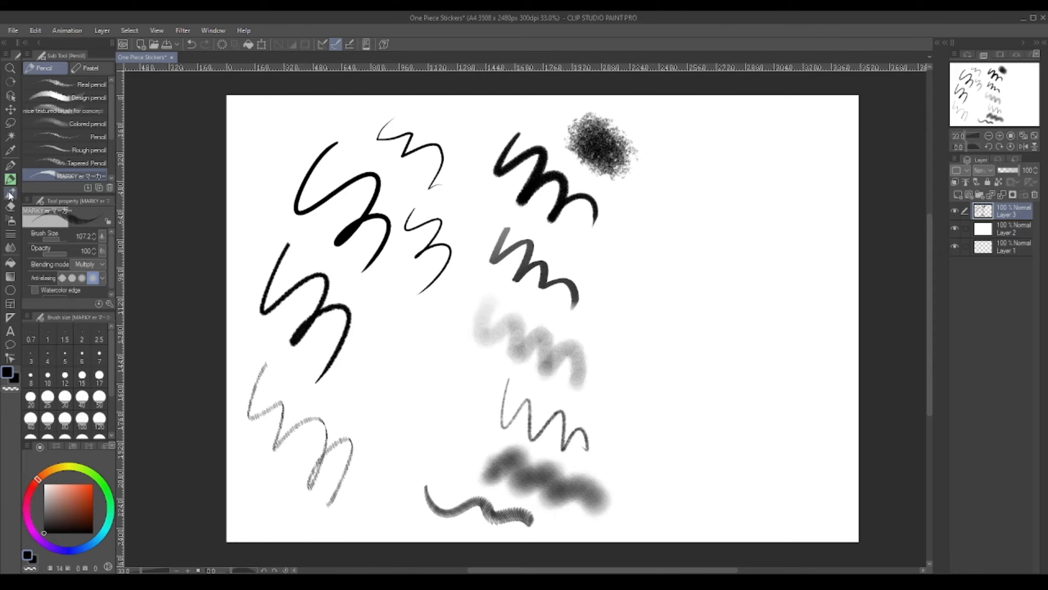
{"action": "mouse_move", "coordinate": [739, 169]}
{"action": "left_mouse_down"}
{"action": "mouse_move", "coordinate": [791, 167]}
{"action": "mouse_move", "coordinate": [776, 186]}
{"action": "mouse_move", "coordinate": [804, 173]}
{"action": "left_mouse_up"}
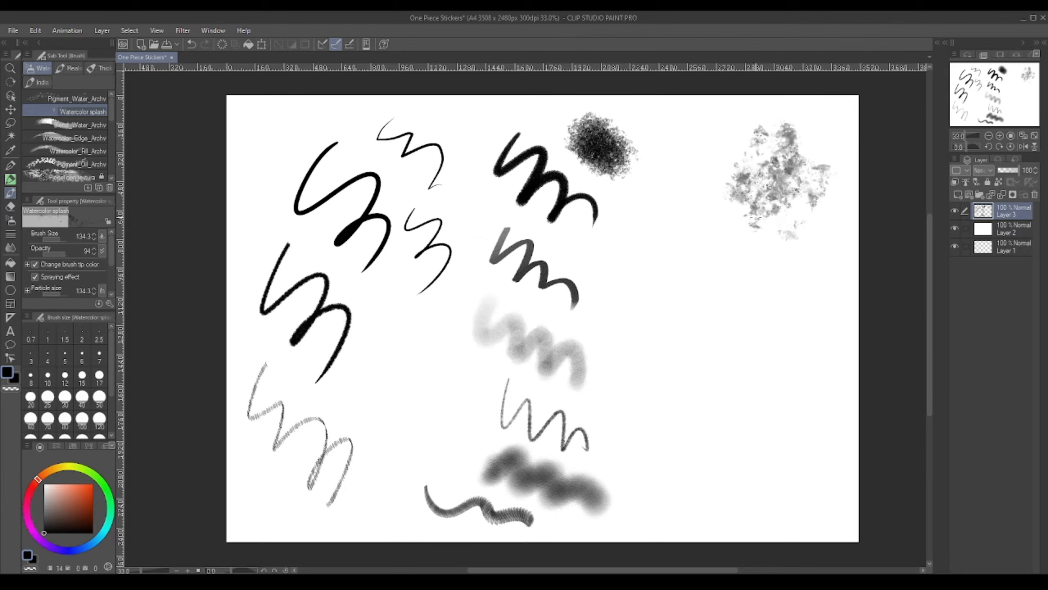
{"action": "left_click", "coordinate": [78, 124]}
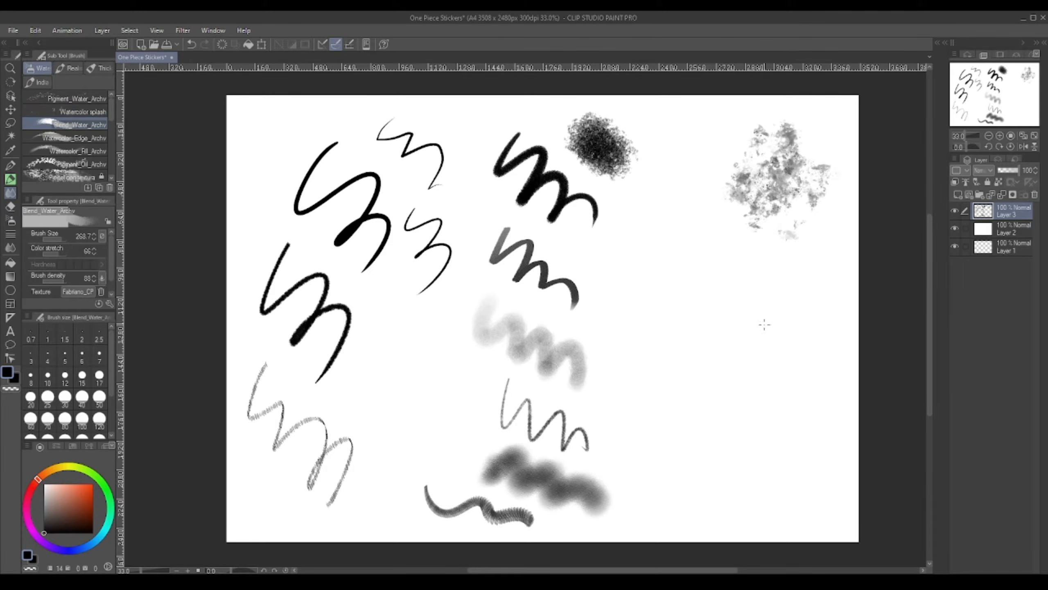
{"action": "left_click", "coordinate": [78, 98]}
{"action": "mouse_move", "coordinate": [766, 318]}
{"action": "left_mouse_down"}
{"action": "mouse_move", "coordinate": [734, 285]}
{"action": "mouse_move", "coordinate": [821, 326]}
{"action": "left_mouse_up"}
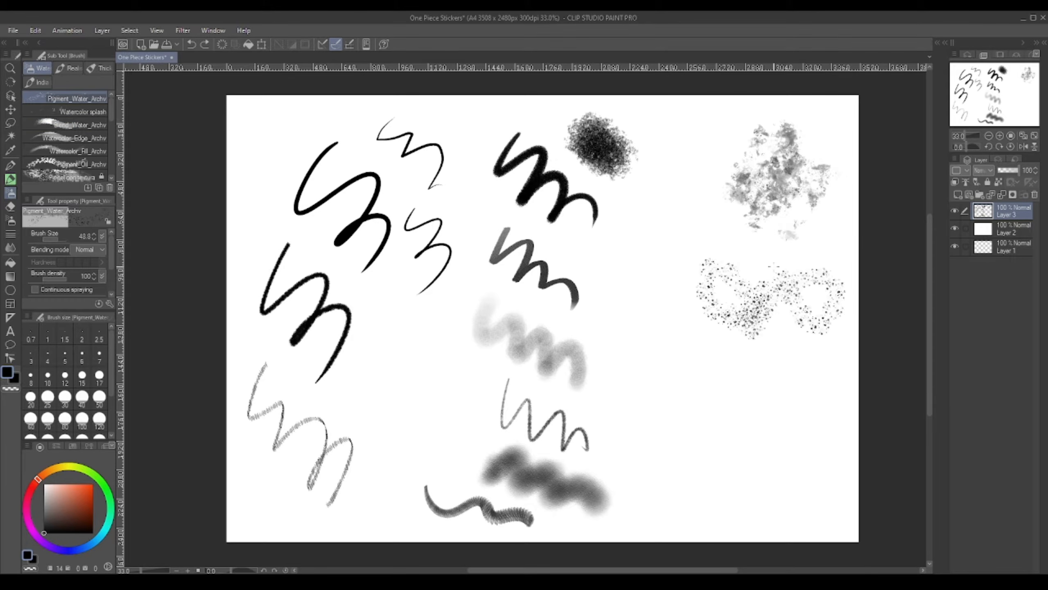
{"action": "left_click_drag", "start_coordinate": [755, 297], "coordinate": [797, 298]}
Try a stroke with the Watercolor_Fill brush and undo it
{"action": "left_click", "coordinate": [83, 151]}
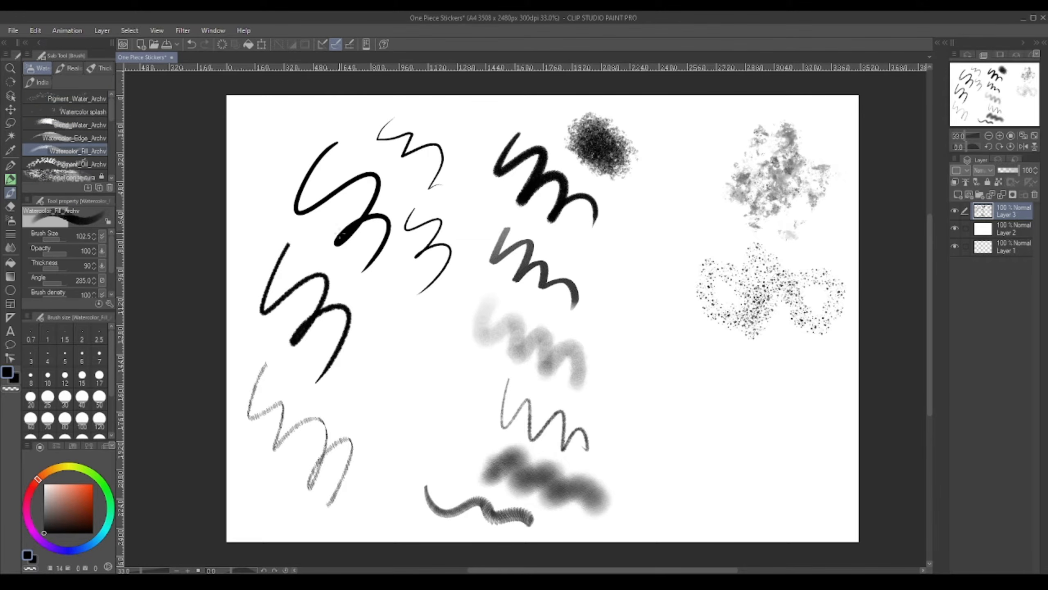
{"action": "mouse_move", "coordinate": [710, 429]}
{"action": "left_mouse_down"}
{"action": "mouse_move", "coordinate": [763, 355]}
{"action": "mouse_move", "coordinate": [804, 413]}
{"action": "left_mouse_up"}
{"action": "key", "text": "ctrl+z"}
Paint test patches with the Pigment_Oil and Pincel con textura brushes below the Pigment_Water patch
{"action": "left_click", "coordinate": [86, 164]}
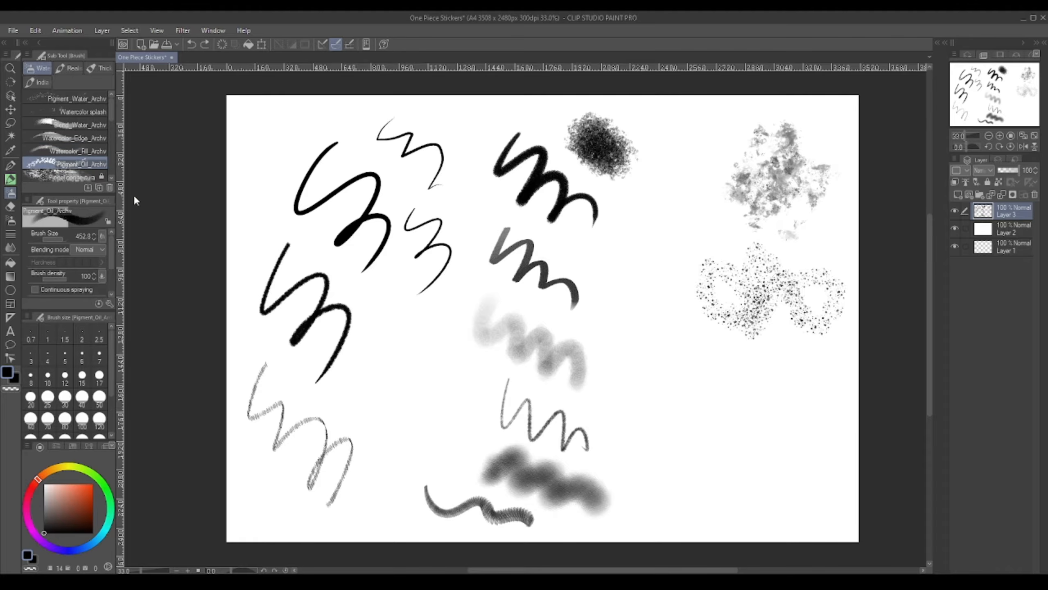
{"action": "mouse_move", "coordinate": [677, 351]}
{"action": "left_mouse_down"}
{"action": "mouse_move", "coordinate": [768, 412]}
{"action": "mouse_move", "coordinate": [846, 408]}
{"action": "left_mouse_up"}
{"action": "left_click", "coordinate": [76, 176]}
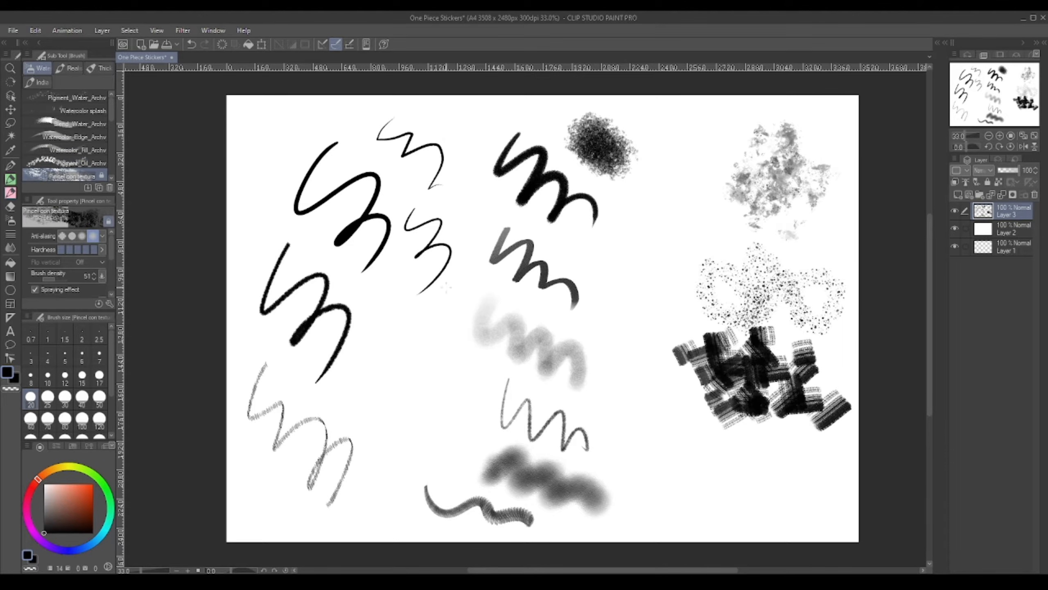
{"action": "mouse_move", "coordinate": [708, 458]}
{"action": "left_mouse_down"}
{"action": "mouse_move", "coordinate": [743, 483]}
{"action": "mouse_move", "coordinate": [701, 438]}
{"action": "mouse_move", "coordinate": [763, 488]}
{"action": "mouse_move", "coordinate": [710, 517]}
{"action": "left_mouse_up"}
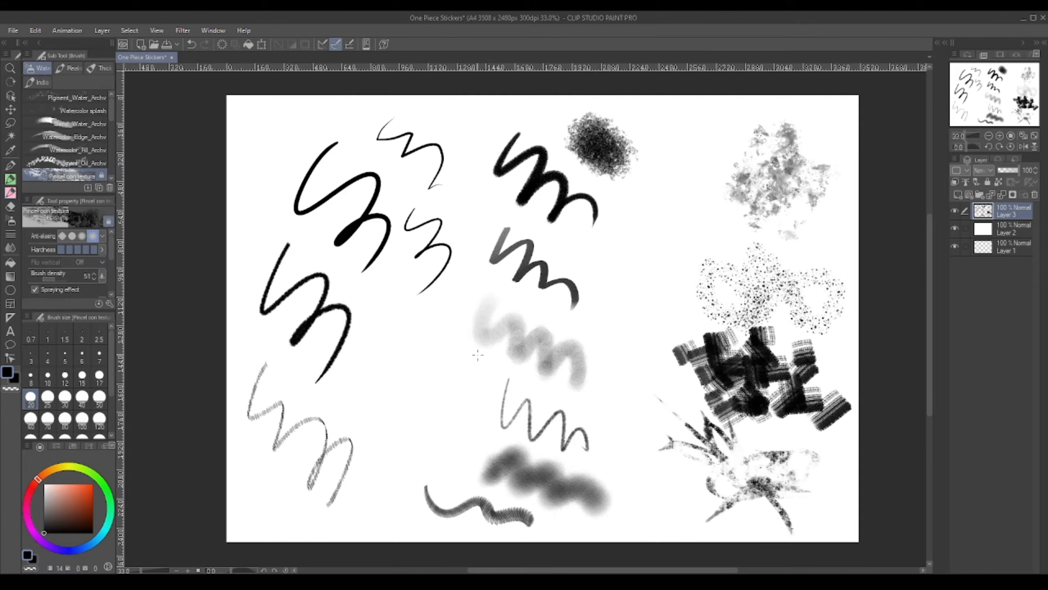
Look through the eraser, airbrush and decoration sub tools, trying out and undoing a Droplet spray
{"action": "left_click", "coordinate": [11, 208]}
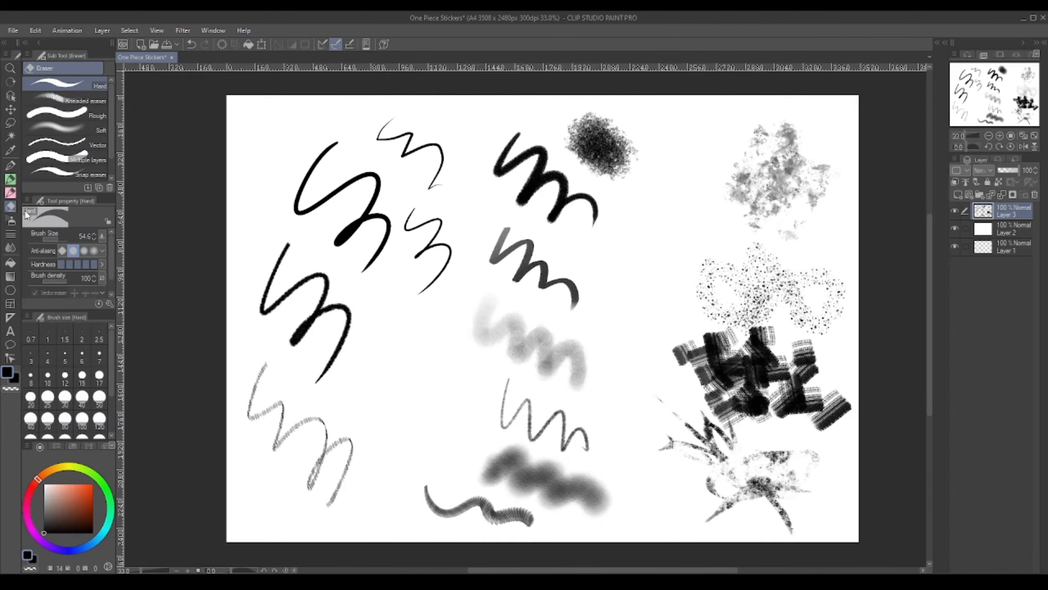
{"action": "left_click", "coordinate": [10, 220]}
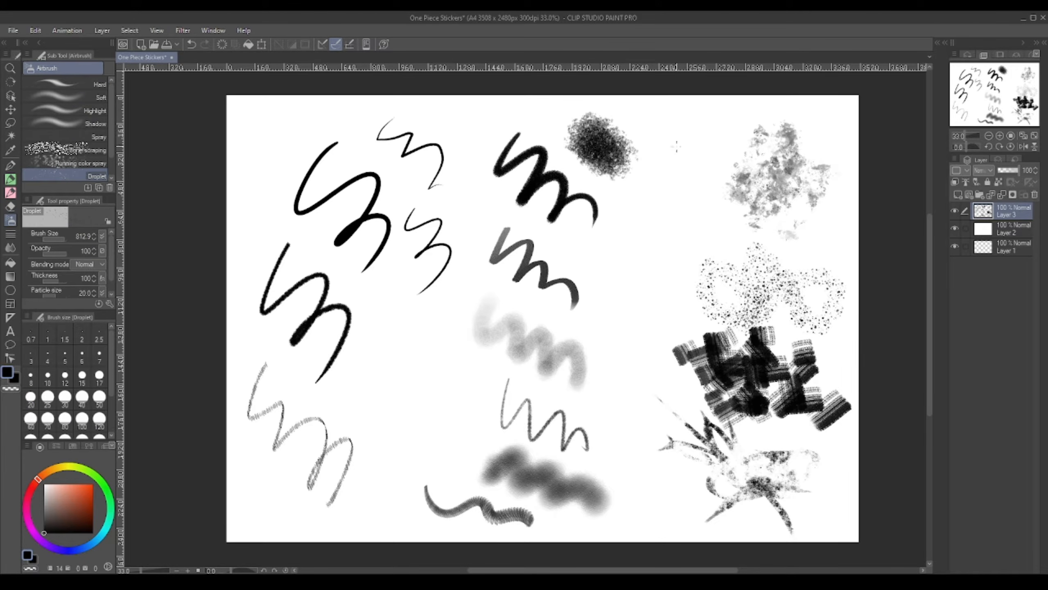
{"action": "mouse_move", "coordinate": [686, 241]}
{"action": "left_mouse_down"}
{"action": "mouse_move", "coordinate": [676, 186]}
{"action": "mouse_move", "coordinate": [689, 235]}
{"action": "left_mouse_up"}
{"action": "key", "text": "ctrl+z"}
{"action": "left_click", "coordinate": [11, 234]}
{"action": "left_click", "coordinate": [50, 68]}
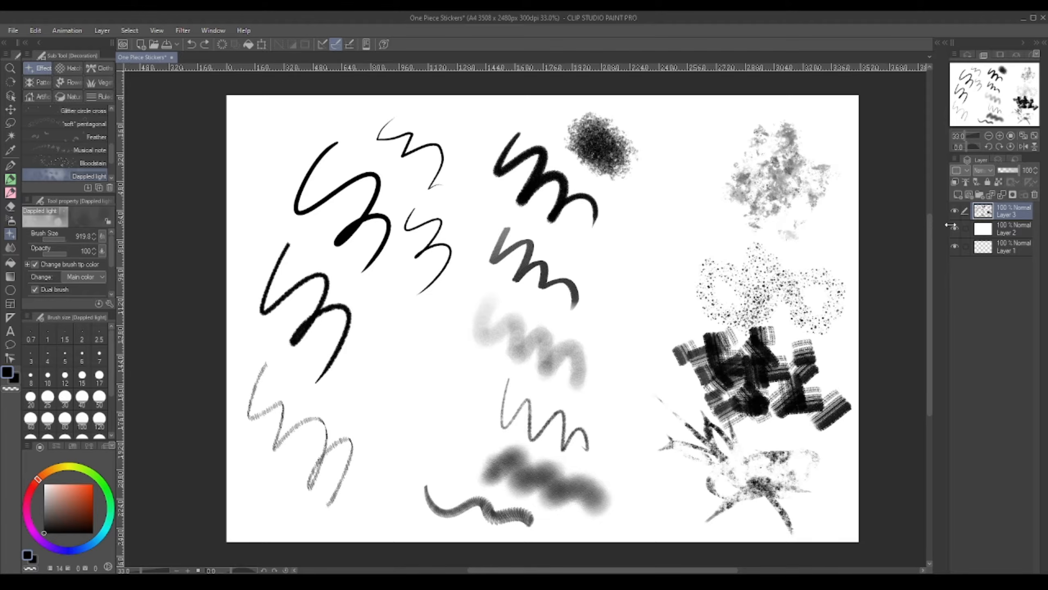
Hide the layer holding the test strokes and add a new blank raster layer above it
{"action": "left_click", "coordinate": [954, 211]}
{"action": "left_click", "coordinate": [957, 194]}
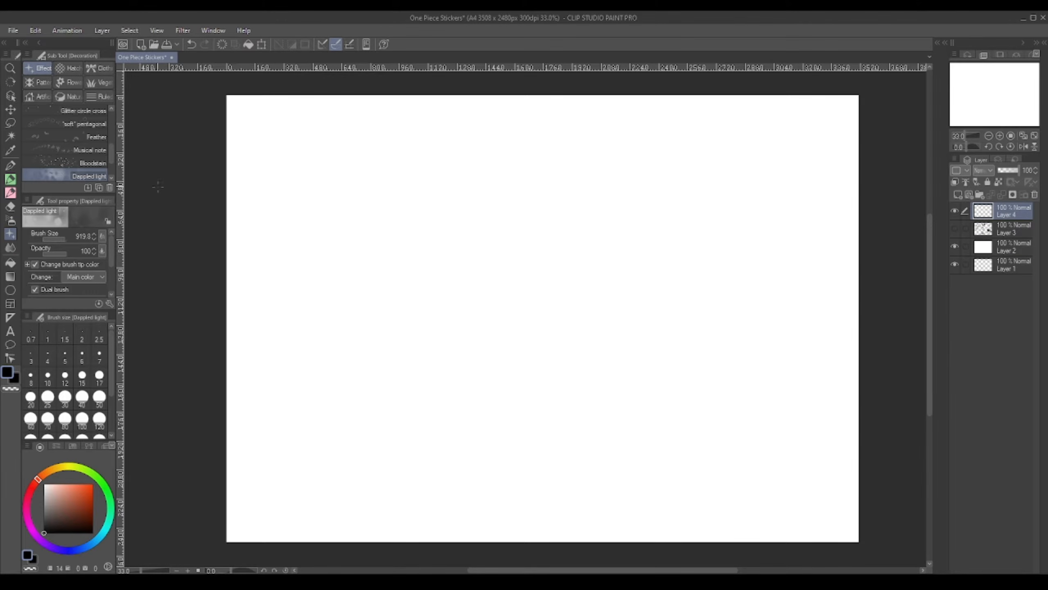
Try the Dappled light brush, including at size 413.8, and the Bloodstain brush on the blank canvas, undoing each mark
{"action": "mouse_move", "coordinate": [270, 155]}
{"action": "left_mouse_down"}
{"action": "mouse_move", "coordinate": [351, 234]}
{"action": "mouse_move", "coordinate": [438, 232]}
{"action": "left_mouse_up"}
{"action": "key", "text": "ctrl+z"}
{"action": "left_click", "coordinate": [63, 238]}
{"action": "mouse_move", "coordinate": [314, 157]}
{"action": "left_mouse_down"}
{"action": "mouse_move", "coordinate": [433, 207]}
{"action": "mouse_move", "coordinate": [407, 217]}
{"action": "left_mouse_up"}
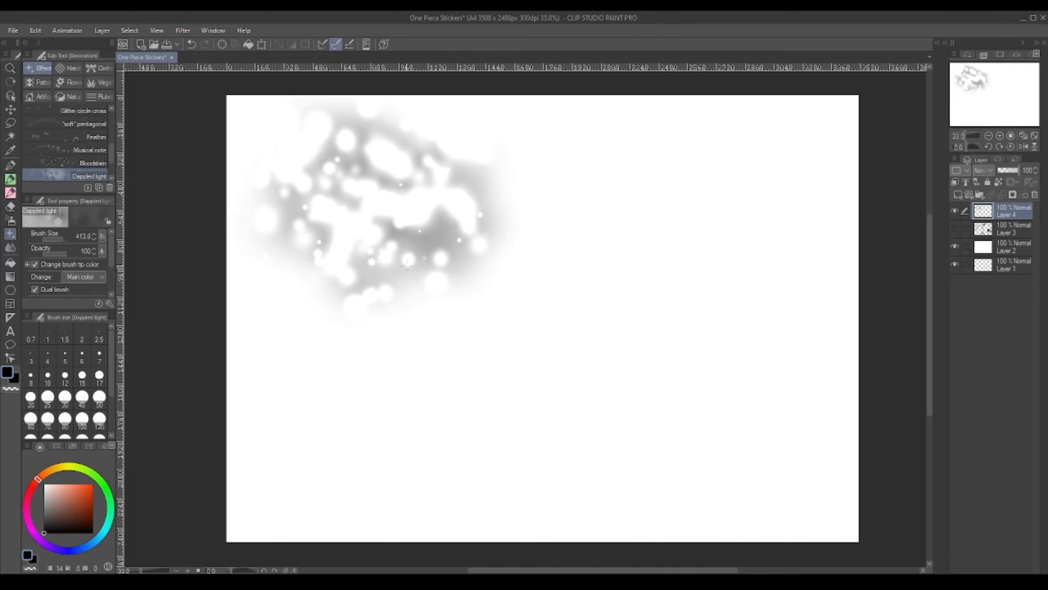
{"action": "key", "text": "ctrl+z"}
{"action": "left_click", "coordinate": [92, 162]}
{"action": "left_click_drag", "start_coordinate": [314, 174], "coordinate": [412, 214]}
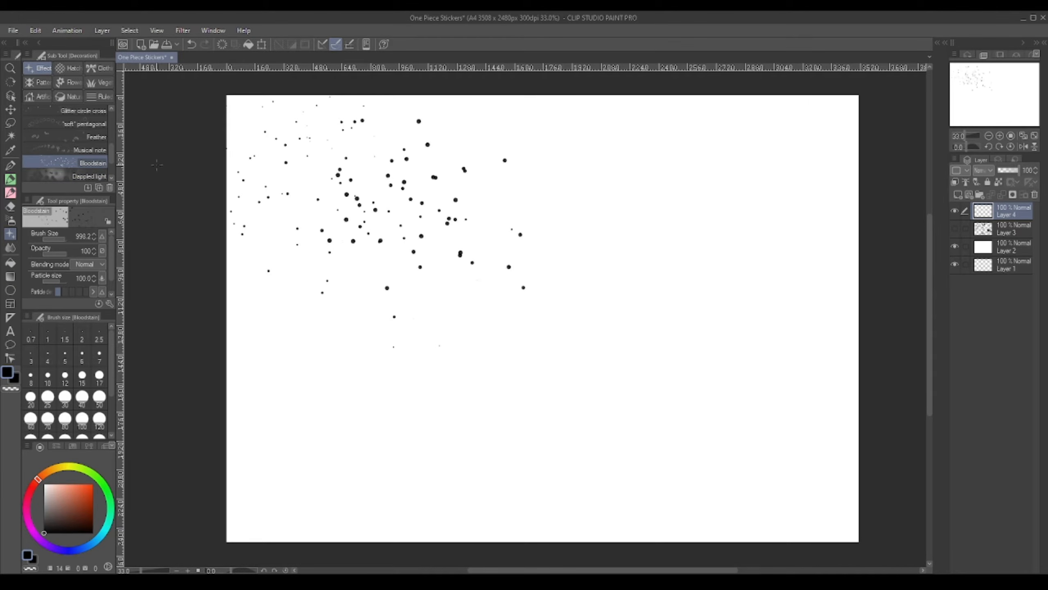
{"action": "key", "text": "ctrl+z"}
Try the Star A brush at size 2000, undo the stars, and set the brush size to 413.8
{"action": "scroll", "coordinate": [109, 135], "scroll_direction": "up", "scroll_amount": 5}
{"action": "left_click", "coordinate": [91, 113]}
{"action": "left_click", "coordinate": [405, 163]}
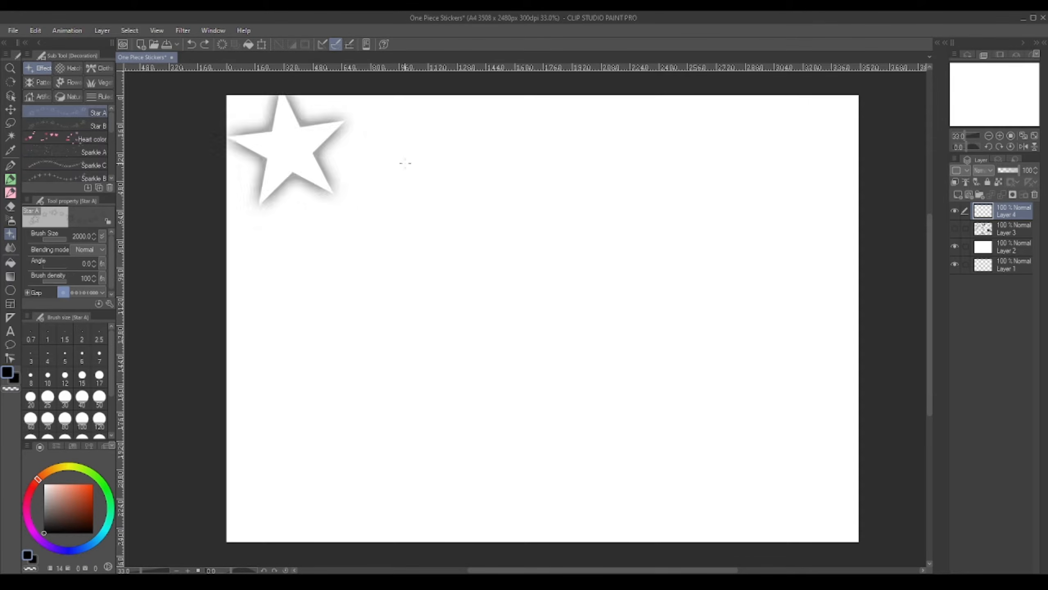
{"action": "left_click_drag", "start_coordinate": [405, 163], "coordinate": [527, 195]}
{"action": "key", "text": "ctrl+z"}
{"action": "key", "text": "ctrl+z"}
{"action": "left_click", "coordinate": [62, 237]}
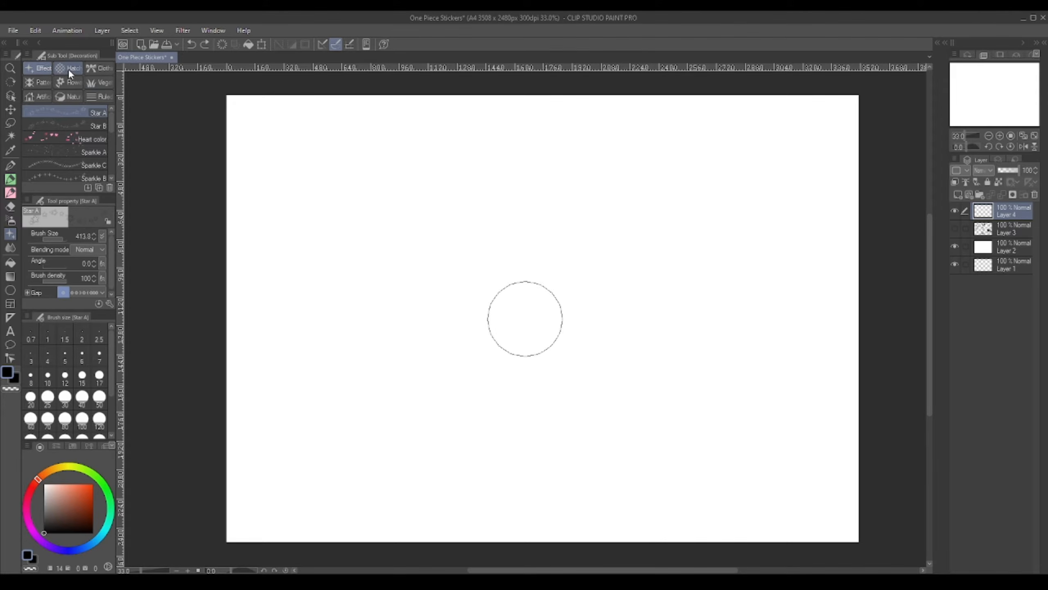
Try diagonal strokes with the Gauze cloud and Gauze hatching brushes, undoing each one
{"action": "left_click", "coordinate": [68, 69]}
{"action": "left_click_drag", "start_coordinate": [293, 183], "coordinate": [619, 322]}
{"action": "key", "text": "ctrl+z"}
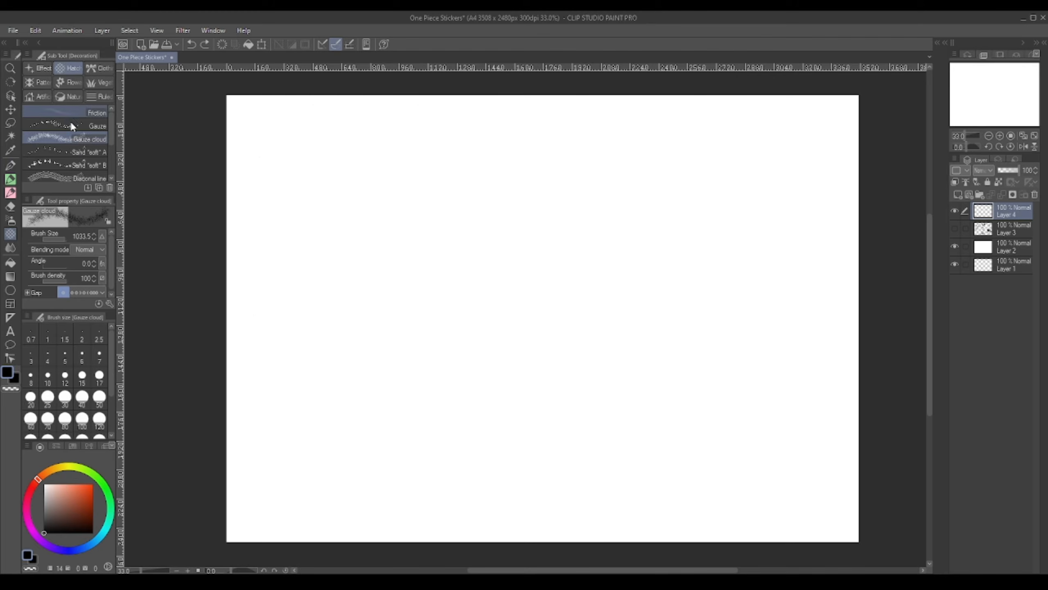
{"action": "left_click", "coordinate": [71, 124]}
{"action": "mouse_move", "coordinate": [289, 182]}
{"action": "left_mouse_down"}
{"action": "mouse_move", "coordinate": [396, 248]}
{"action": "mouse_move", "coordinate": [599, 326]}
{"action": "left_mouse_up"}
{"action": "key", "text": "ctrl+z"}
Try the Sand "soft" B and Diagonal line hatching brushes on the canvas, undoing the strokes
{"action": "left_click", "coordinate": [93, 165]}
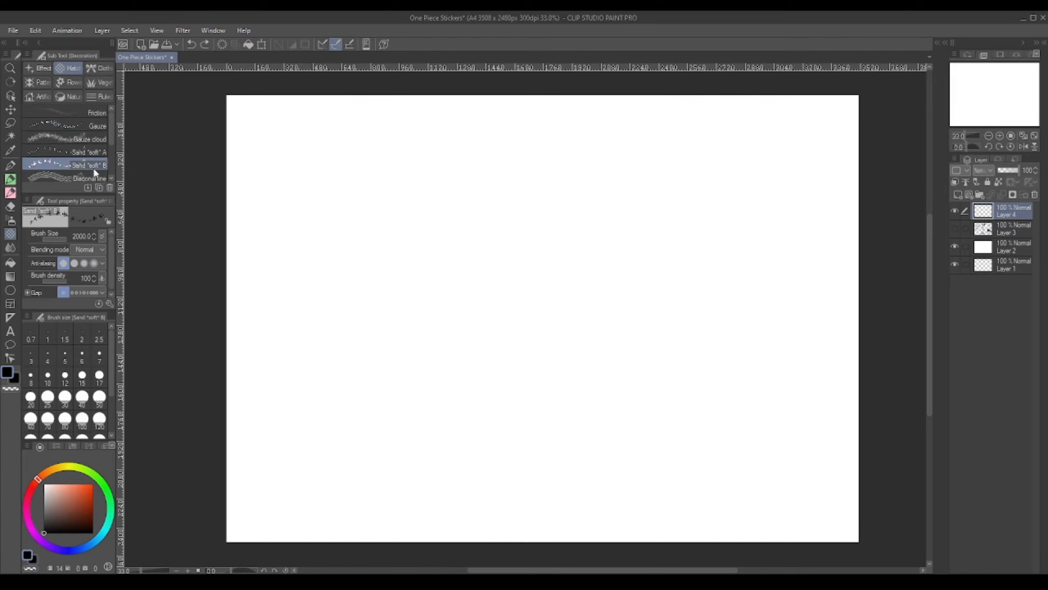
{"action": "left_click_drag", "start_coordinate": [339, 234], "coordinate": [499, 241]}
{"action": "key", "text": "ctrl+z"}
{"action": "left_click", "coordinate": [73, 176]}
{"action": "left_click_drag", "start_coordinate": [297, 264], "coordinate": [501, 268]}
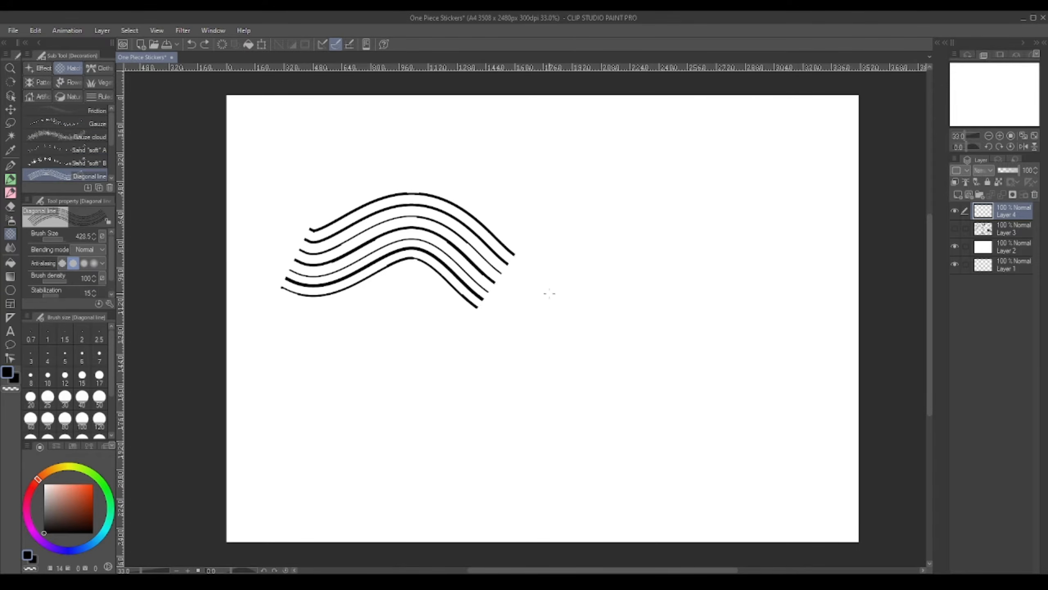
{"action": "left_click_drag", "start_coordinate": [549, 293], "coordinate": [819, 206]}
{"action": "key", "text": "ctrl+z"}
Try the Laced ribbon brush across the canvas at two brush sizes, undoing each stroke
{"action": "left_click", "coordinate": [99, 68]}
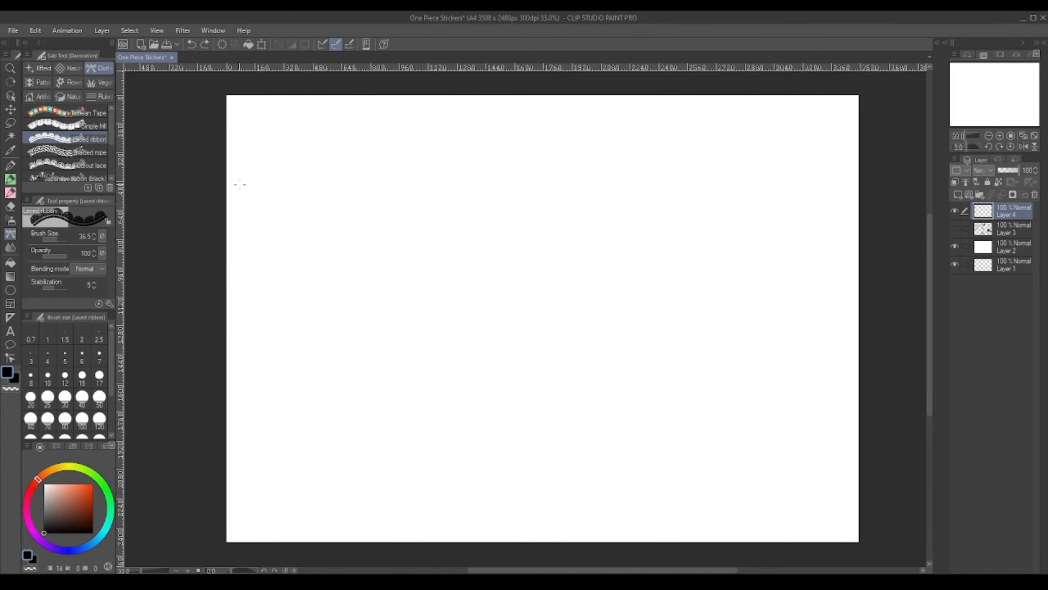
{"action": "mouse_move", "coordinate": [250, 218]}
{"action": "left_mouse_down"}
{"action": "mouse_move", "coordinate": [701, 241]}
{"action": "mouse_move", "coordinate": [780, 226]}
{"action": "left_mouse_up"}
{"action": "key", "text": "ctrl+z"}
{"action": "left_click", "coordinate": [65, 237]}
{"action": "mouse_move", "coordinate": [268, 211]}
{"action": "left_mouse_down"}
{"action": "mouse_move", "coordinate": [665, 201]}
{"action": "mouse_move", "coordinate": [862, 159]}
{"action": "left_mouse_up"}
{"action": "key", "text": "ctrl+z"}
Try strokes across the canvas with the Braided rope and Cutout lace brushes, undoing each one
{"action": "left_click", "coordinate": [87, 152]}
{"action": "left_click_drag", "start_coordinate": [229, 176], "coordinate": [838, 159]}
{"action": "key", "text": "ctrl+z"}
{"action": "left_click", "coordinate": [81, 165]}
{"action": "mouse_move", "coordinate": [257, 272]}
{"action": "left_mouse_down"}
{"action": "mouse_move", "coordinate": [435, 229]}
{"action": "mouse_move", "coordinate": [858, 273]}
{"action": "left_mouse_up"}
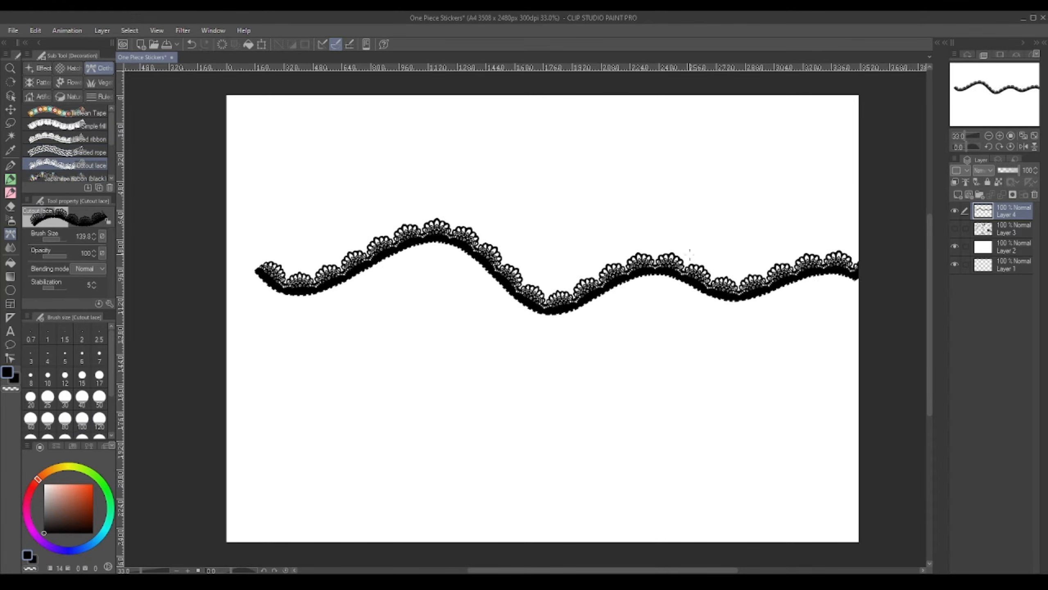
{"action": "key", "text": "ctrl+z"}
Try the Grassland and Grass B vegetation brushes with strokes over the canvas's left half, undoing each one
{"action": "left_click", "coordinate": [68, 82]}
{"action": "mouse_move", "coordinate": [284, 190]}
{"action": "left_mouse_down"}
{"action": "mouse_move", "coordinate": [339, 226]}
{"action": "mouse_move", "coordinate": [624, 283]}
{"action": "left_mouse_up"}
{"action": "key", "text": "ctrl+z"}
{"action": "left_click", "coordinate": [100, 82]}
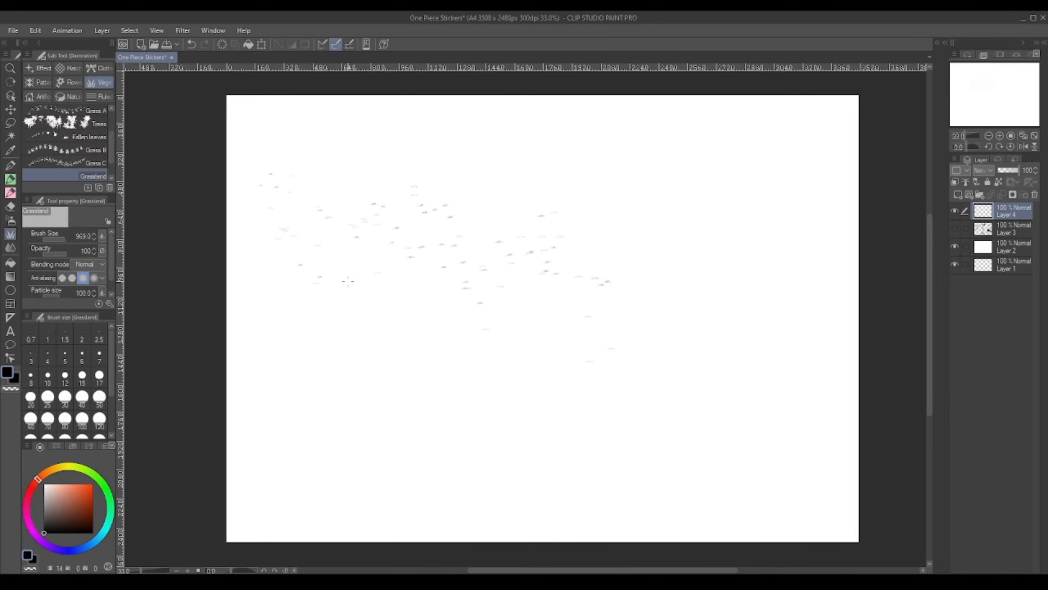
{"action": "left_click", "coordinate": [76, 152]}
{"action": "mouse_move", "coordinate": [251, 211]}
{"action": "left_mouse_down"}
{"action": "mouse_move", "coordinate": [274, 258]}
{"action": "mouse_move", "coordinate": [592, 352]}
{"action": "left_mouse_up"}
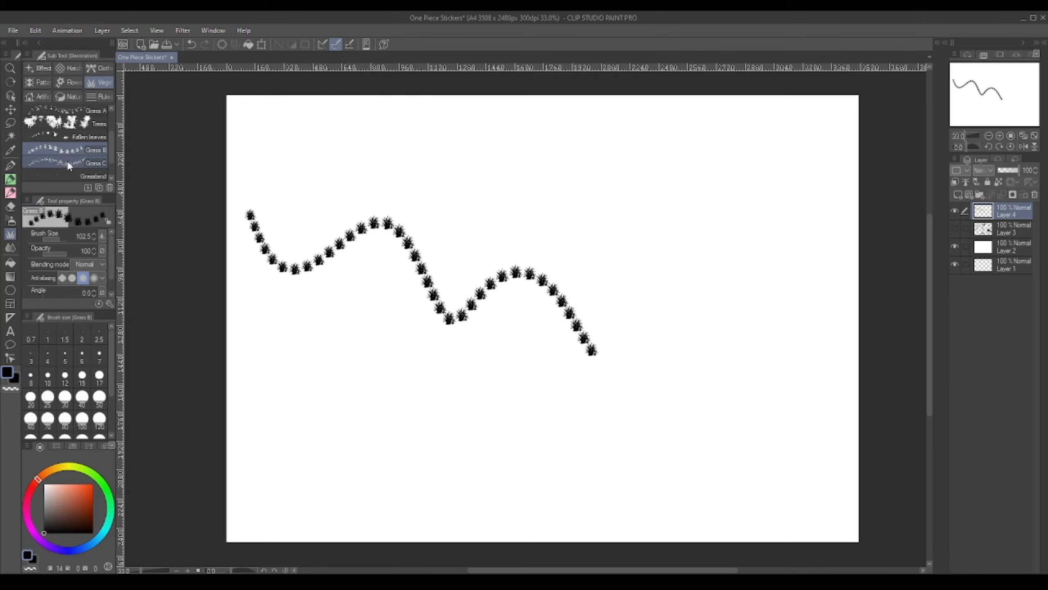
{"action": "key", "text": "ctrl+z"}
Try a stroke with the Foliage brush and a wavy one with the Small stone brush, undoing each
{"action": "scroll", "coordinate": [110, 138], "scroll_direction": "up", "scroll_amount": 3}
{"action": "left_click", "coordinate": [76, 139]}
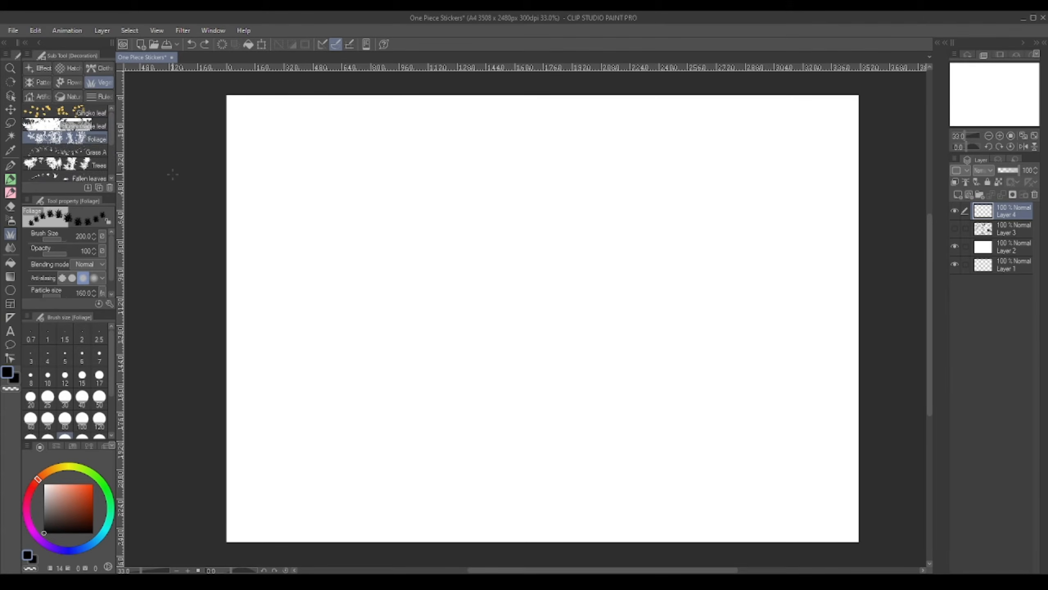
{"action": "left_click_drag", "start_coordinate": [285, 232], "coordinate": [712, 254]}
{"action": "key", "text": "ctrl+z"}
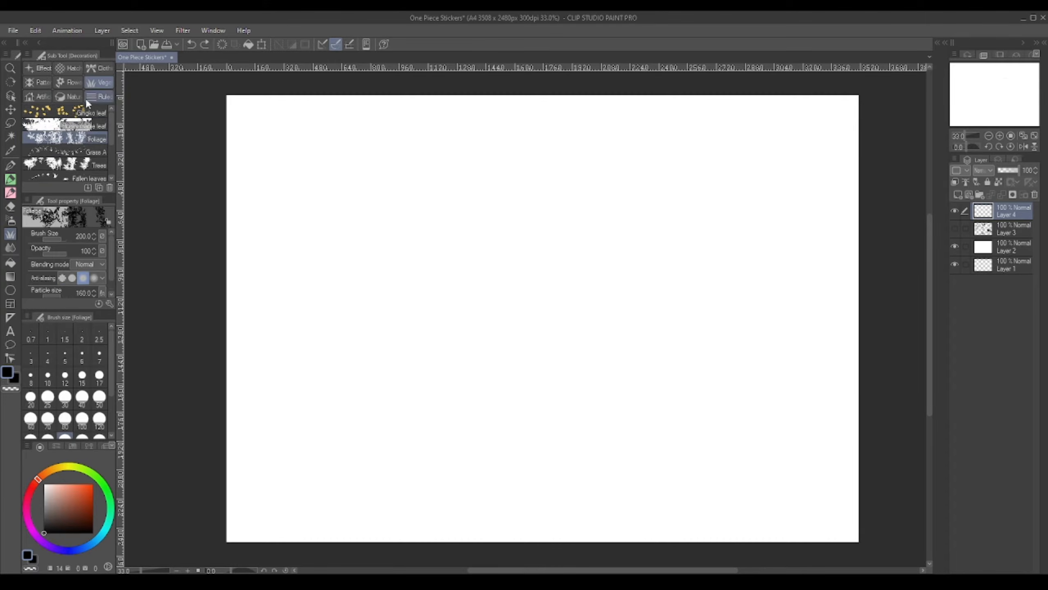
{"action": "left_click", "coordinate": [71, 96]}
{"action": "mouse_move", "coordinate": [264, 155]}
{"action": "left_mouse_down"}
{"action": "mouse_move", "coordinate": [305, 215]}
{"action": "mouse_move", "coordinate": [518, 302]}
{"action": "left_mouse_up"}
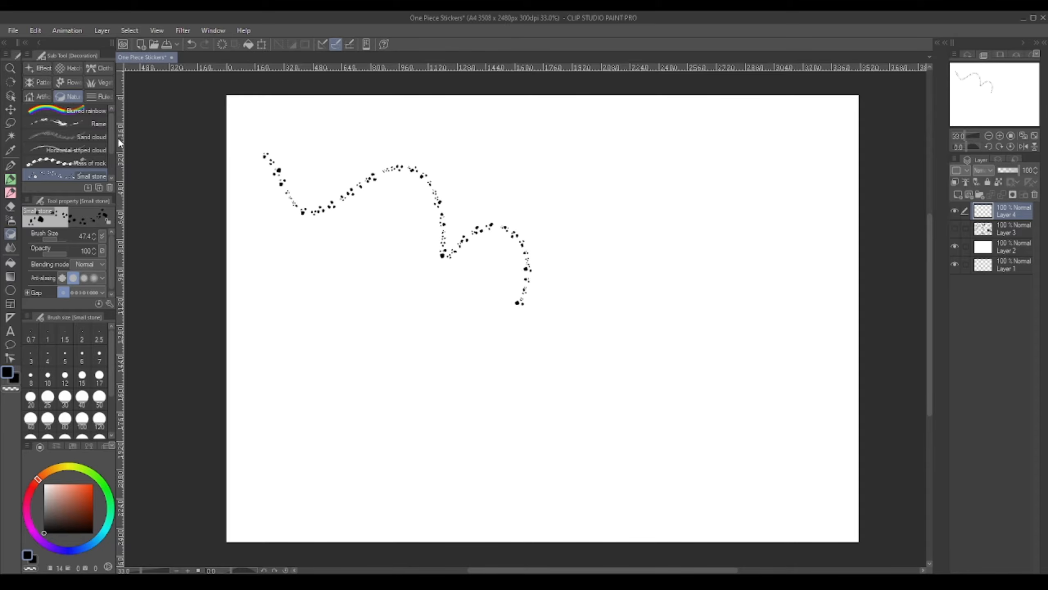
{"action": "key", "text": "ctrl+z"}
Draw a Dashed line across the canvas's upper part and a Dotted line at brush size 85.6 below it
{"action": "left_click", "coordinate": [102, 97]}
{"action": "mouse_move", "coordinate": [304, 211]}
{"action": "left_mouse_down"}
{"action": "mouse_move", "coordinate": [656, 224]}
{"action": "mouse_move", "coordinate": [790, 242]}
{"action": "left_mouse_up"}
{"action": "left_click", "coordinate": [62, 174]}
{"action": "left_click_drag", "start_coordinate": [262, 285], "coordinate": [744, 329]}
{"action": "key", "text": "ctrl+z"}
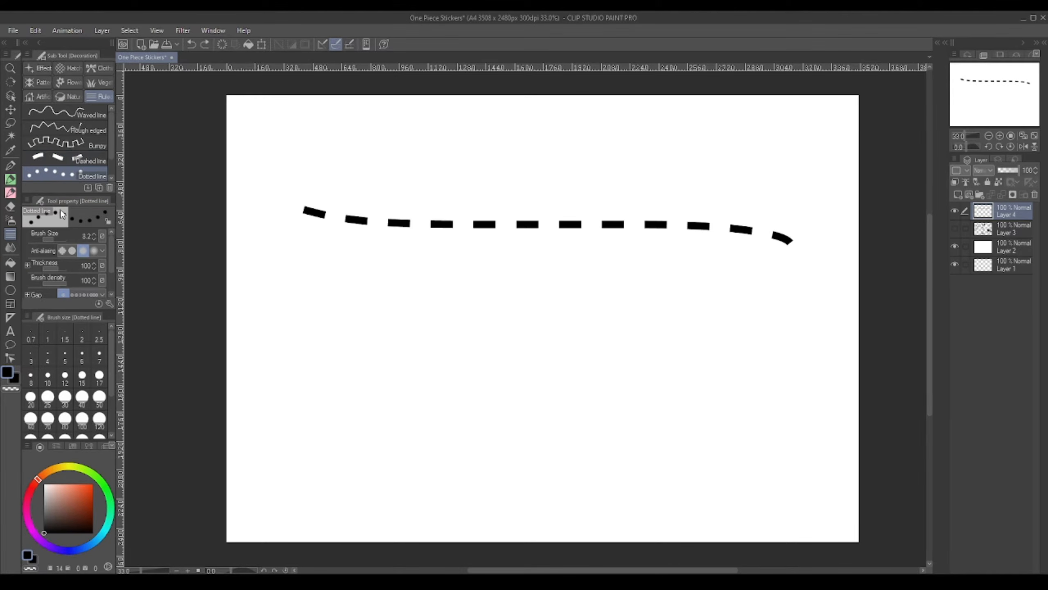
{"action": "left_click_drag", "start_coordinate": [59, 239], "coordinate": [68, 239]}
{"action": "left_click_drag", "start_coordinate": [318, 294], "coordinate": [720, 302]}
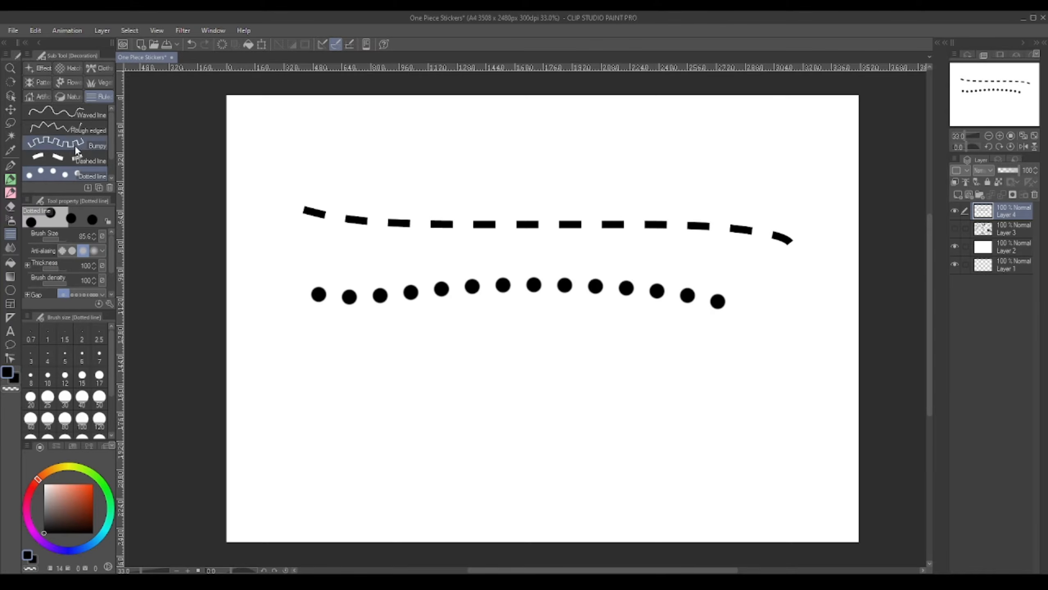
Draw a Bumpy line at brush size 330.4 below the dotted line
{"action": "left_click", "coordinate": [55, 142]}
{"action": "left_click_drag", "start_coordinate": [277, 363], "coordinate": [739, 400]}
{"action": "key", "text": "ctrl+z"}
{"action": "left_click_drag", "start_coordinate": [56, 239], "coordinate": [83, 238]}
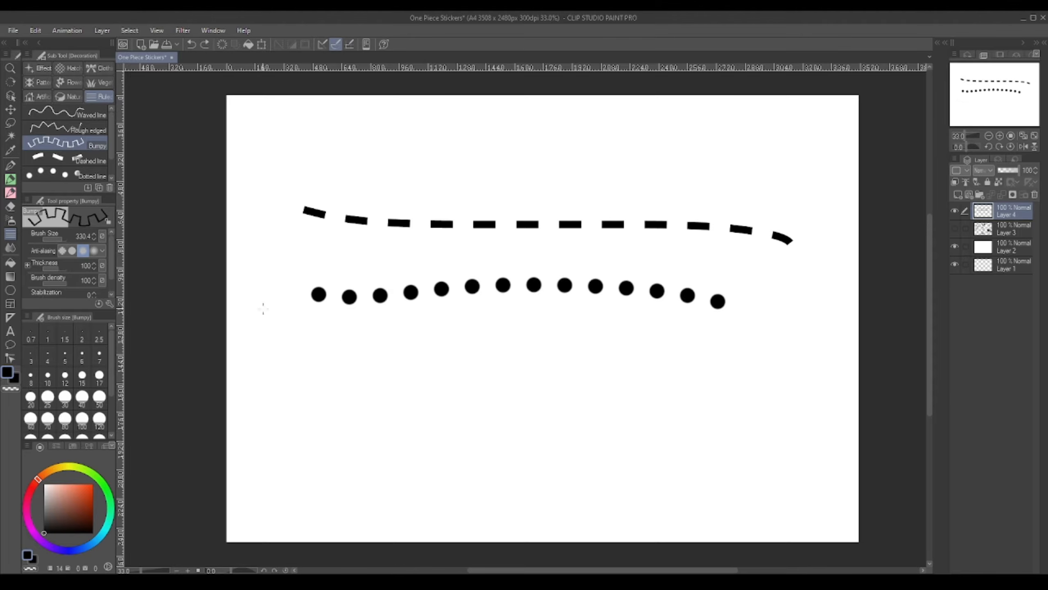
{"action": "left_click_drag", "start_coordinate": [347, 329], "coordinate": [737, 402]}
Draw a Waved line at brush size 263.8 across the canvas below the bumpy line
{"action": "left_click", "coordinate": [100, 114]}
{"action": "left_click_drag", "start_coordinate": [338, 437], "coordinate": [757, 482]}
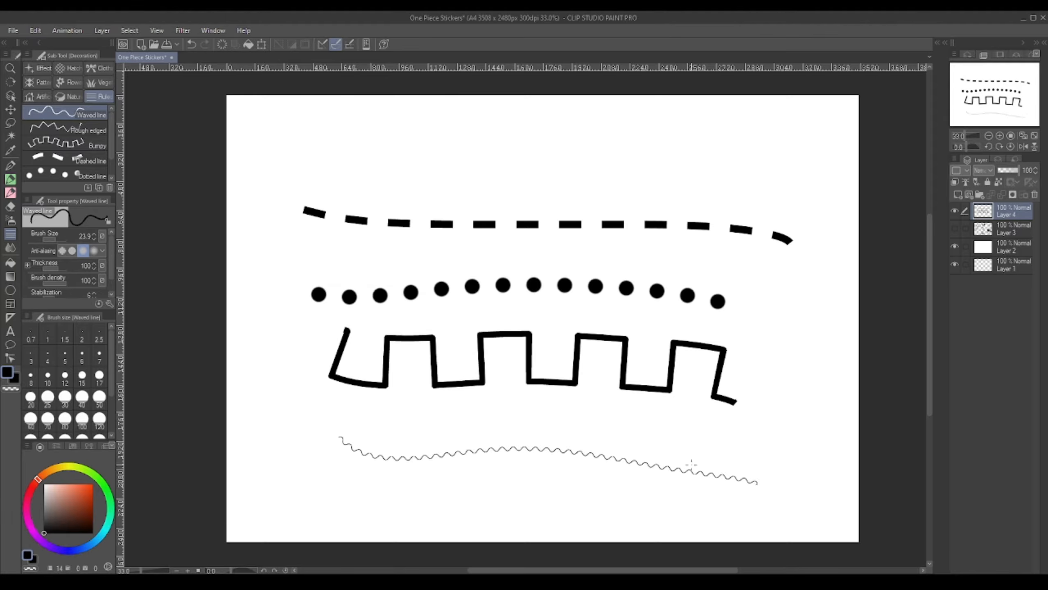
{"action": "key", "text": "ctrl+z"}
{"action": "left_click_drag", "start_coordinate": [49, 238], "coordinate": [62, 237]}
{"action": "mouse_move", "coordinate": [277, 447]}
{"action": "left_mouse_down"}
{"action": "mouse_move", "coordinate": [499, 481]}
{"action": "mouse_move", "coordinate": [796, 485]}
{"action": "left_mouse_up"}
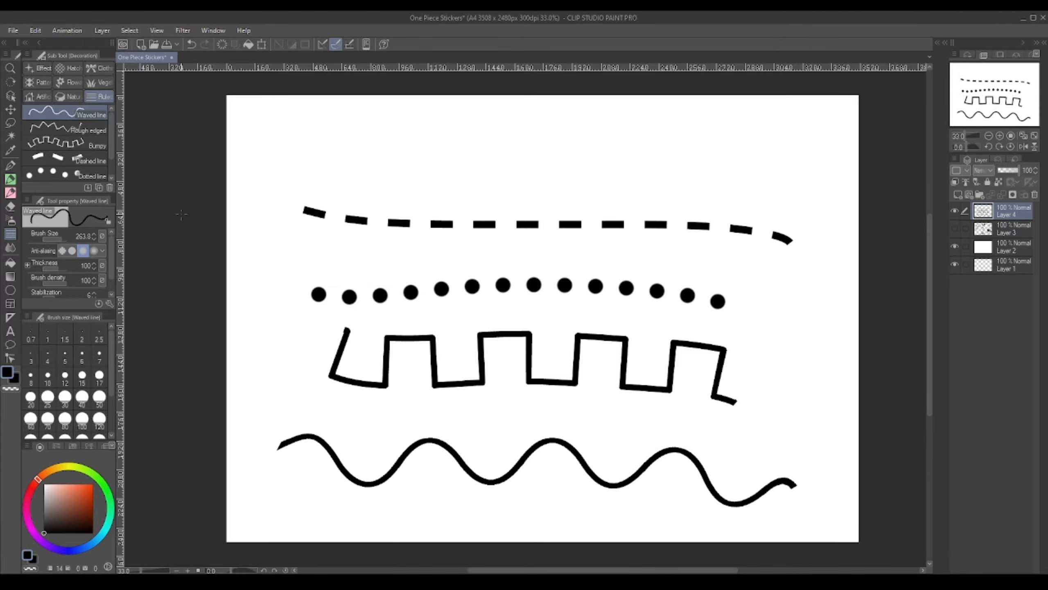
Paint a row of debris with the Rubble brush above the dashed line
{"action": "left_click", "coordinate": [93, 174]}
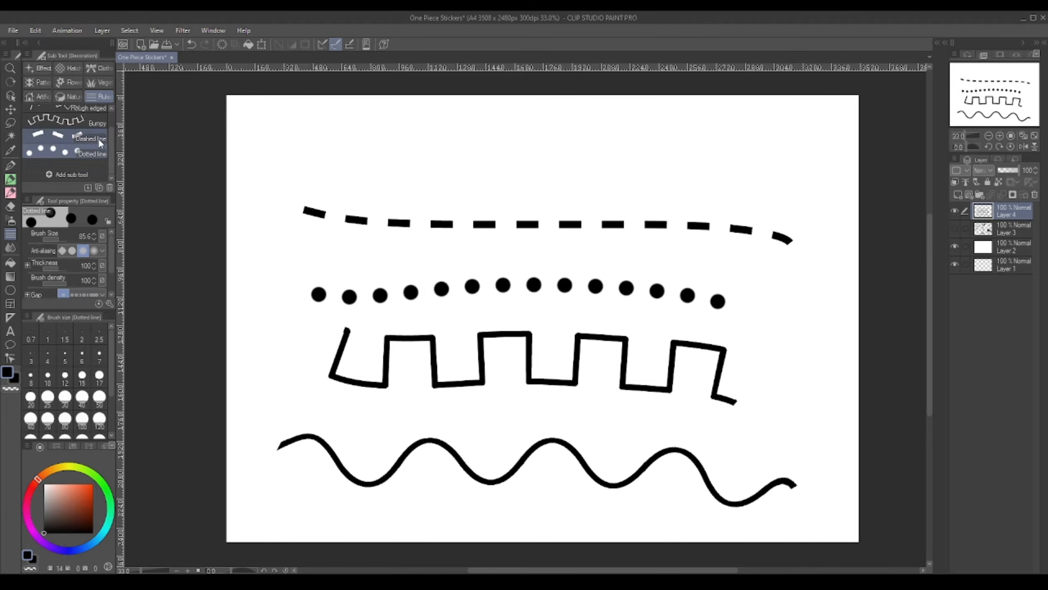
{"action": "left_click", "coordinate": [37, 96]}
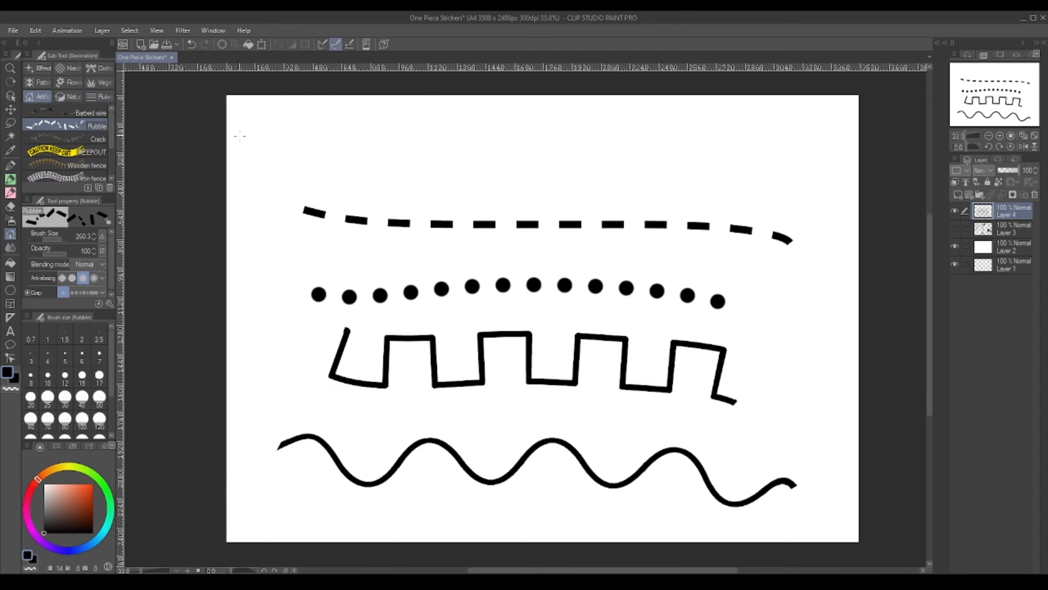
{"action": "left_click_drag", "start_coordinate": [281, 158], "coordinate": [796, 169]}
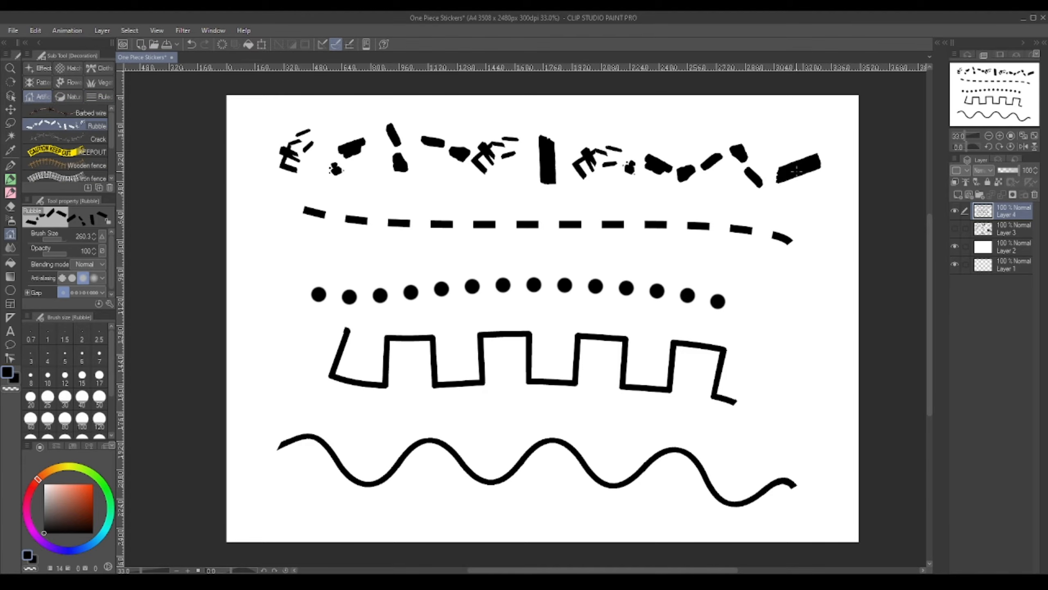
Delete Layer 4 with the decoration tests and show Layer 3 with the earlier pen, pencil and brush strokes
{"action": "left_click", "coordinate": [955, 211]}
{"action": "left_click", "coordinate": [1035, 194]}
{"action": "left_click", "coordinate": [955, 211]}
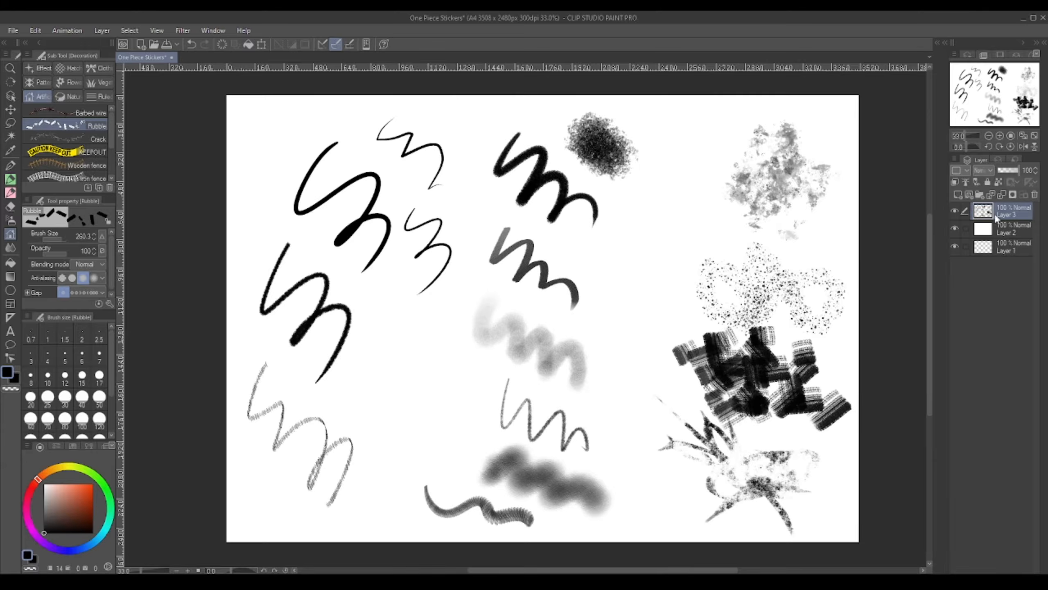
Look through the pencil sub tools and the brush tool's watercolor and ink sub tool groups
{"action": "left_click", "coordinate": [11, 179]}
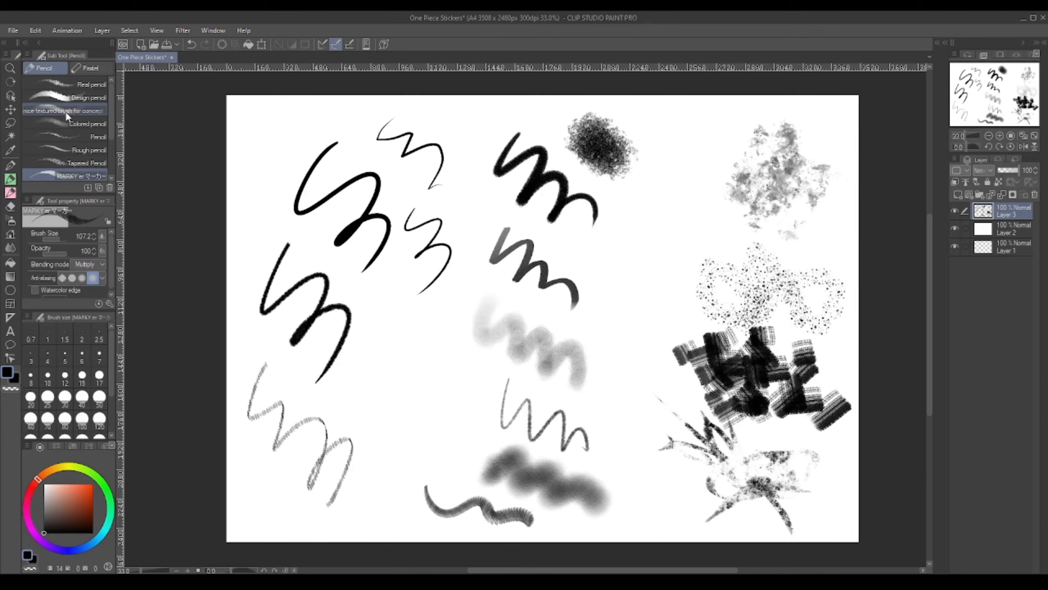
{"action": "left_click", "coordinate": [10, 193]}
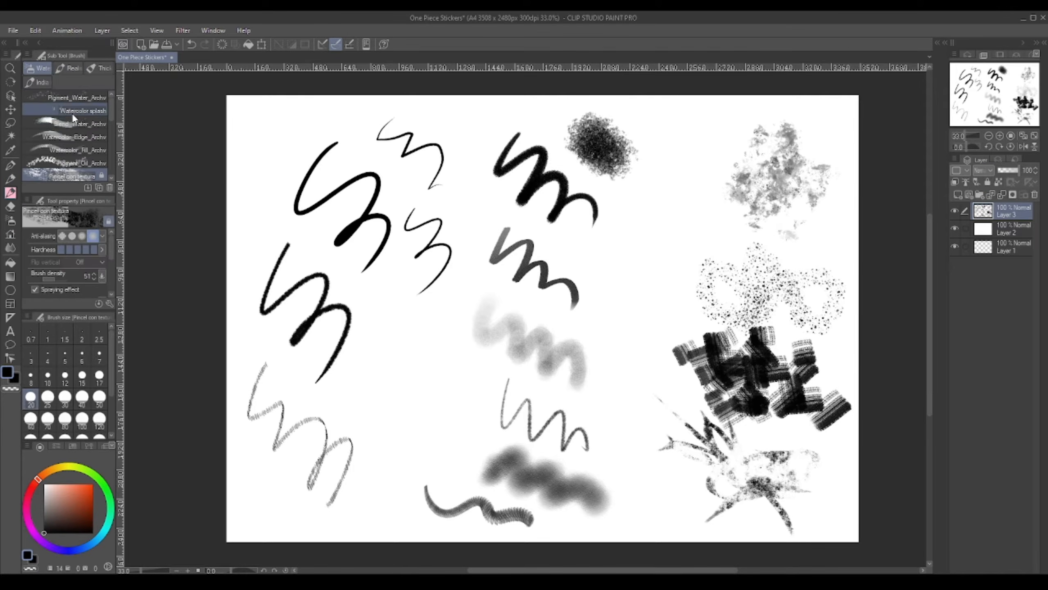
{"action": "left_click", "coordinate": [74, 111]}
{"action": "left_click", "coordinate": [70, 69]}
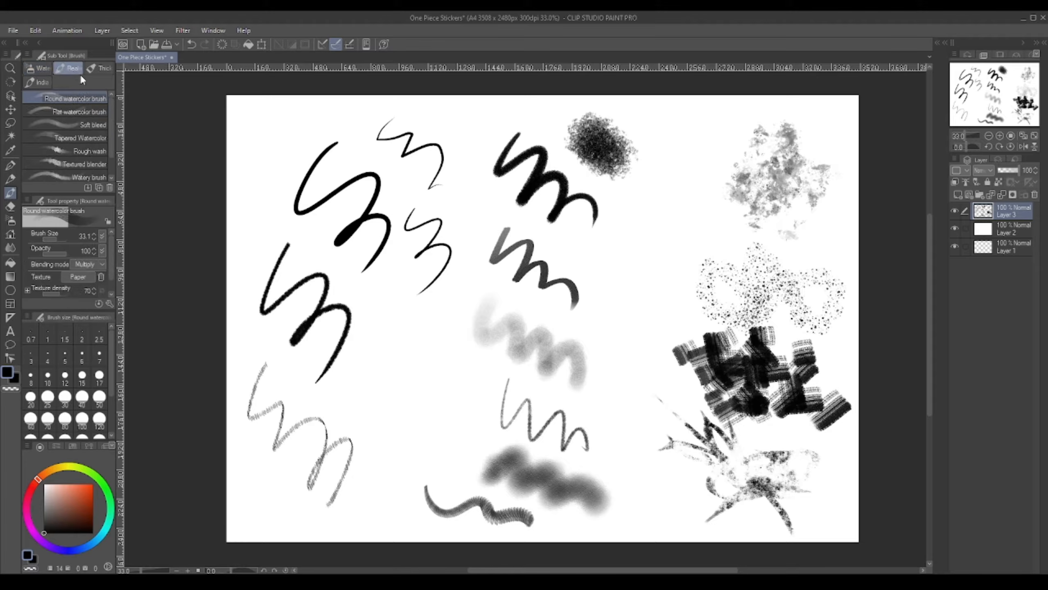
{"action": "left_click", "coordinate": [108, 68]}
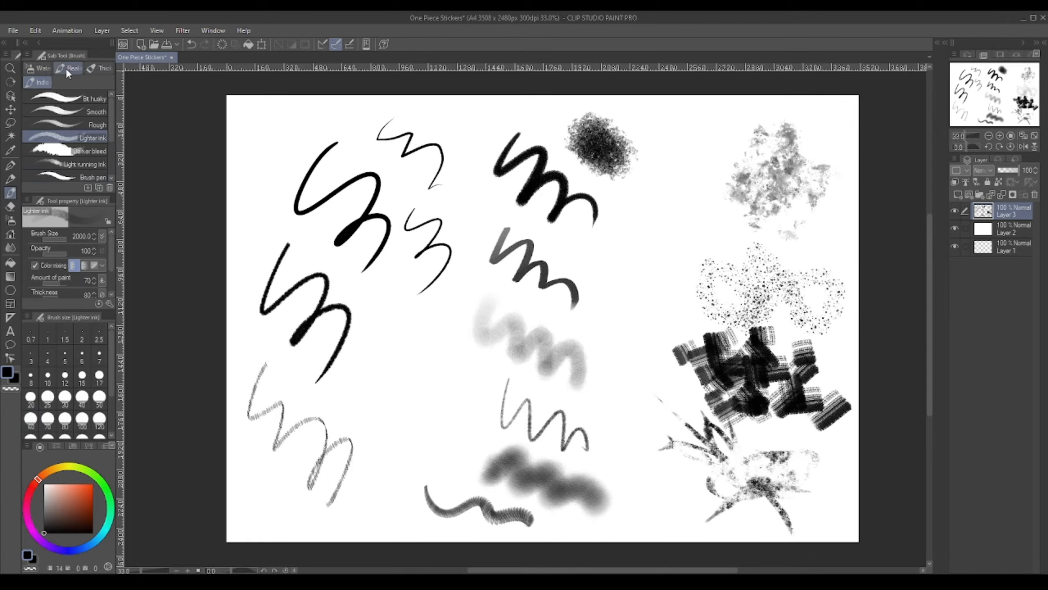
{"action": "left_click", "coordinate": [60, 69]}
Try the Dry Gouache 2 marker in the canvas's upper-left corner and undo the patch
{"action": "left_click", "coordinate": [10, 165]}
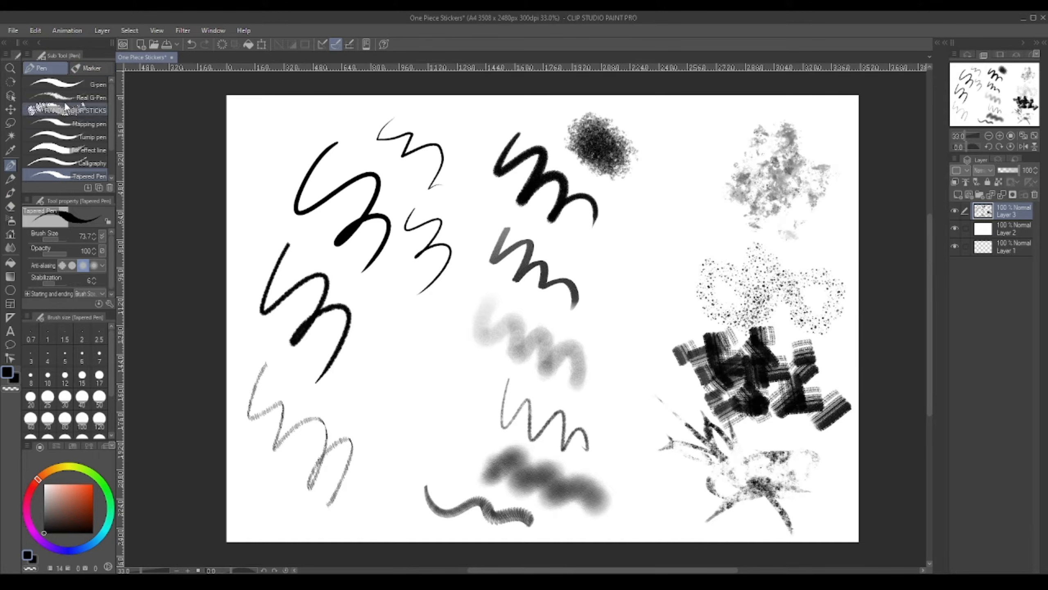
{"action": "left_click", "coordinate": [108, 123]}
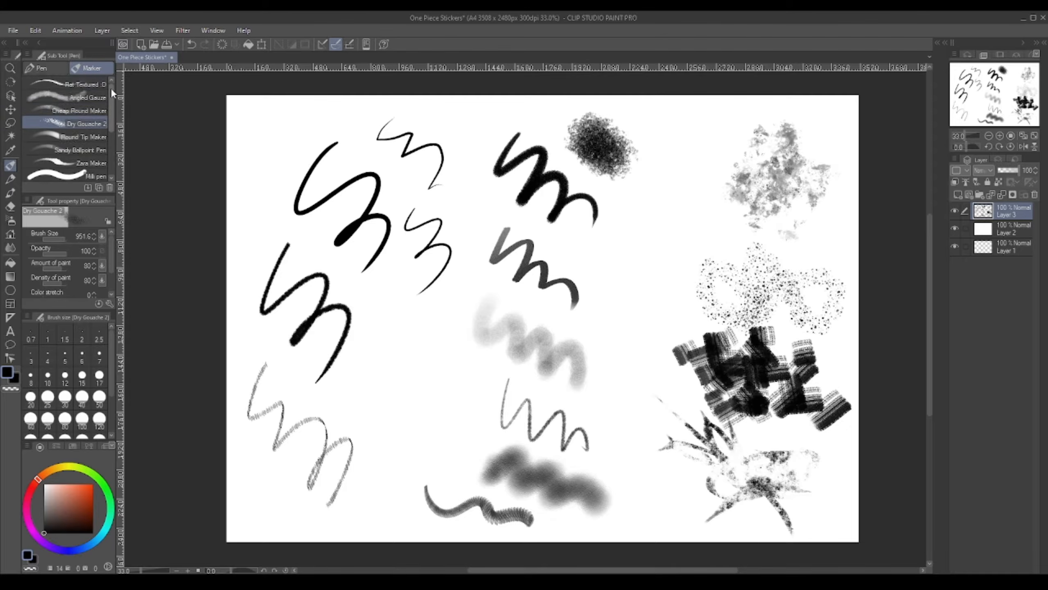
{"action": "left_click_drag", "start_coordinate": [285, 161], "coordinate": [296, 169]}
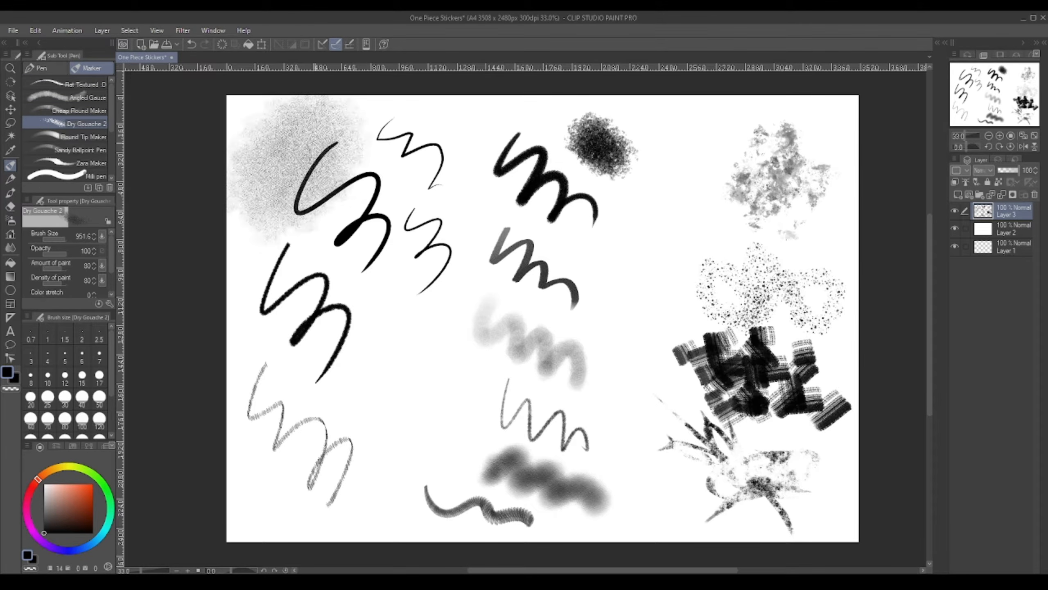
{"action": "key", "text": "ctrl+z"}
Circle the uppermost thick scribble at the canvas's left in red with the G-pen at size 27.8
{"action": "left_click", "coordinate": [42, 67]}
{"action": "left_click", "coordinate": [87, 84]}
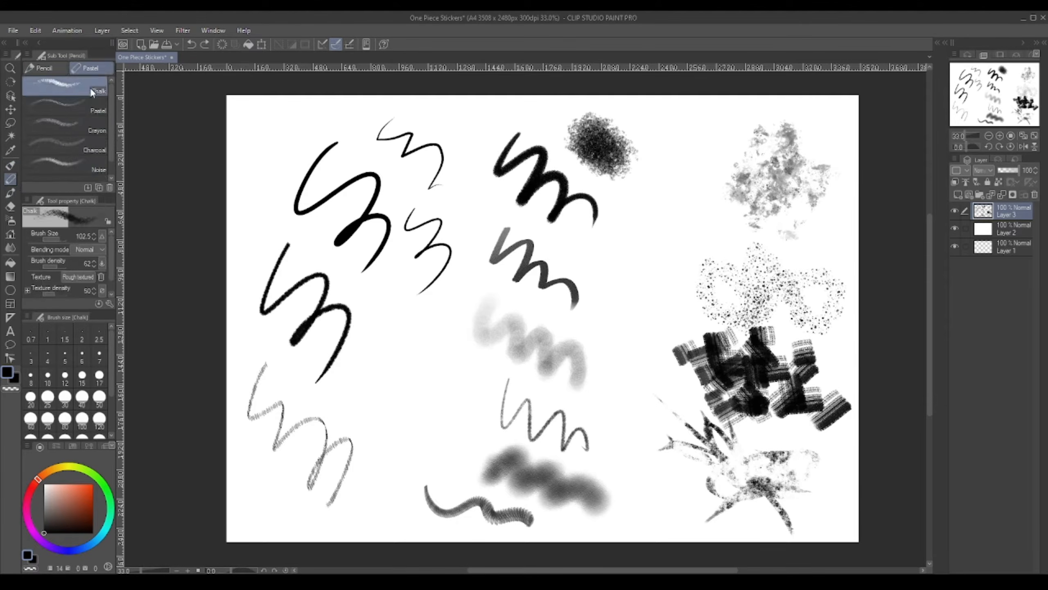
{"action": "mouse_move", "coordinate": [305, 140]}
{"action": "left_mouse_down"}
{"action": "mouse_move", "coordinate": [394, 268]}
{"action": "mouse_move", "coordinate": [299, 156]}
{"action": "left_mouse_up"}
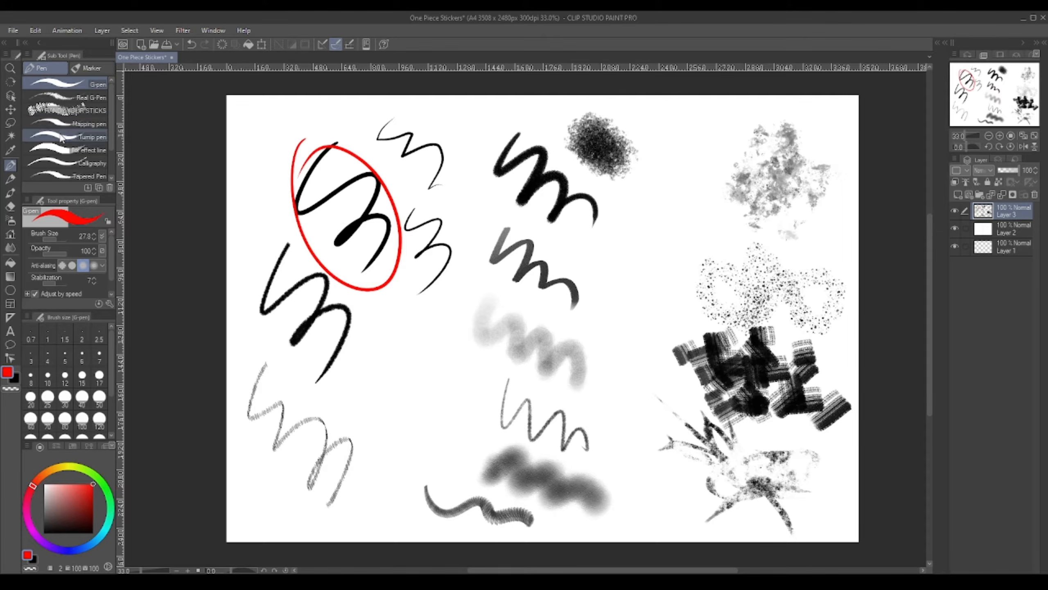
Circle the scribble below in red with the Real G-Pen and the upper-middle thick scribble with the Real pencil, both at size 134.3
{"action": "left_click", "coordinate": [93, 98]}
{"action": "mouse_move", "coordinate": [258, 239]}
{"action": "left_mouse_down"}
{"action": "mouse_move", "coordinate": [246, 271]}
{"action": "mouse_move", "coordinate": [268, 234]}
{"action": "left_mouse_up"}
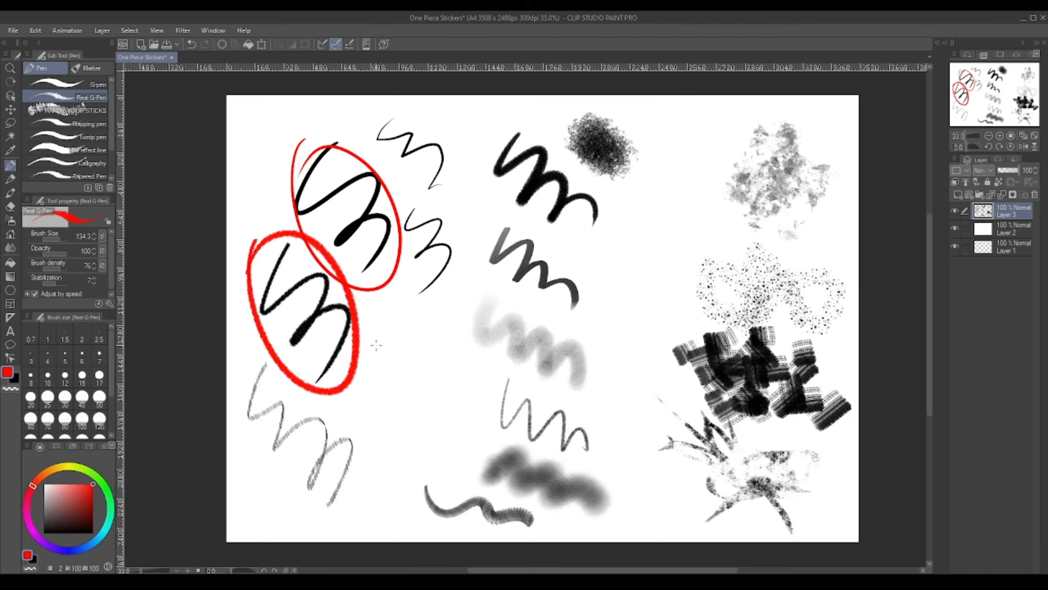
{"action": "left_click", "coordinate": [12, 179]}
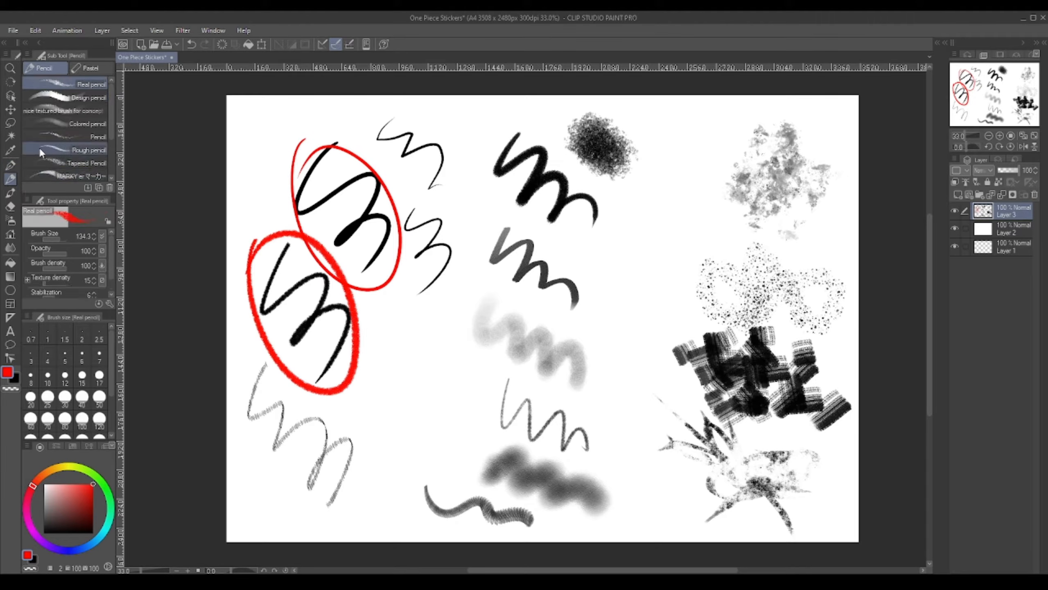
{"action": "mouse_move", "coordinate": [491, 115]}
{"action": "left_mouse_down"}
{"action": "mouse_move", "coordinate": [627, 218]}
{"action": "mouse_move", "coordinate": [497, 136]}
{"action": "left_mouse_up"}
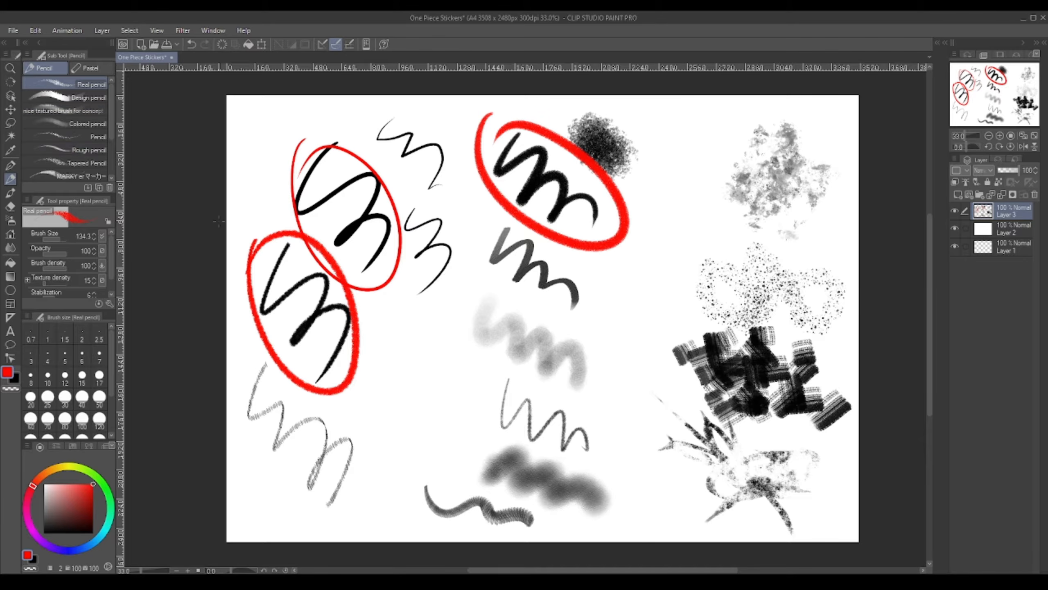
Circle the soft grey scribble, the thin zigzag below it, the speckled patch and the cloudy texture in red with the Real pencil
{"action": "left_click_drag", "start_coordinate": [508, 207], "coordinate": [501, 274]}
{"action": "key", "text": "ctrl+z"}
{"action": "mouse_move", "coordinate": [451, 304]}
{"action": "left_mouse_down"}
{"action": "mouse_move", "coordinate": [545, 303]}
{"action": "mouse_move", "coordinate": [454, 300]}
{"action": "left_mouse_up"}
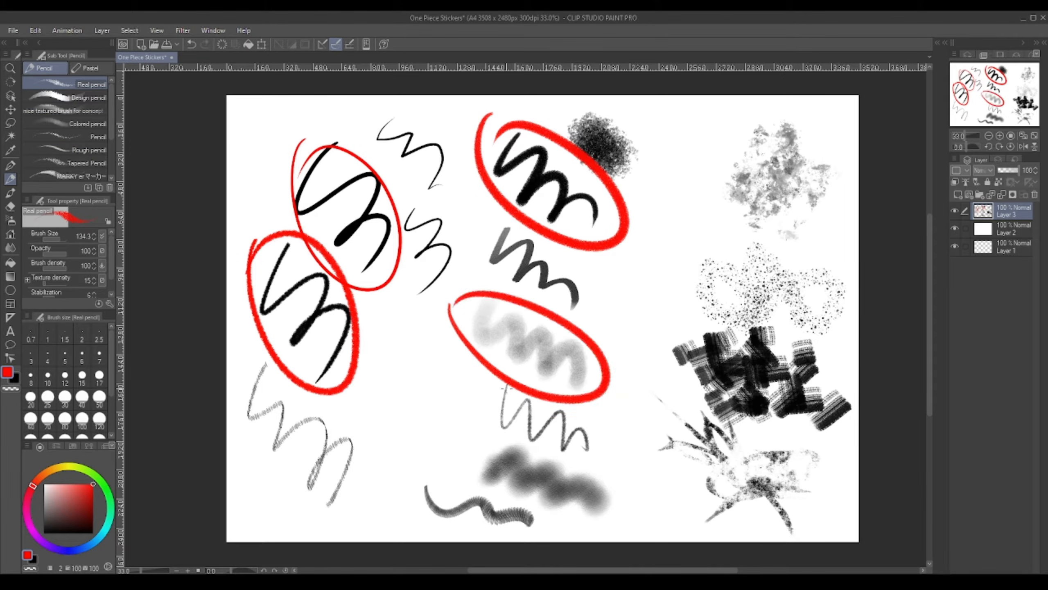
{"action": "mouse_move", "coordinate": [505, 388]}
{"action": "left_mouse_down"}
{"action": "mouse_move", "coordinate": [619, 458]}
{"action": "mouse_move", "coordinate": [536, 390]}
{"action": "left_mouse_up"}
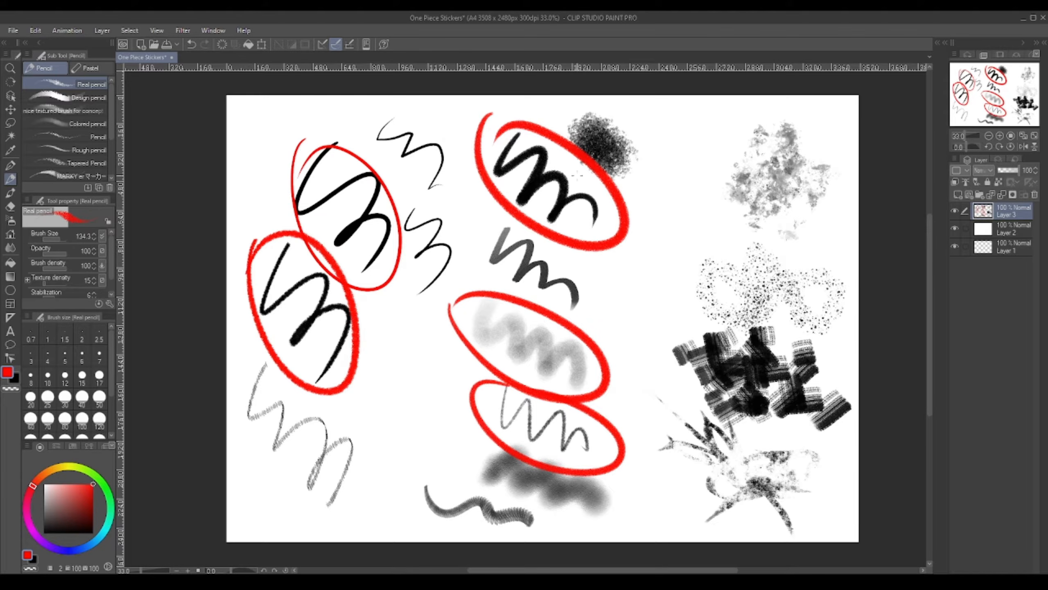
{"action": "mouse_move", "coordinate": [560, 151]}
{"action": "left_mouse_down"}
{"action": "mouse_move", "coordinate": [616, 105]}
{"action": "mouse_move", "coordinate": [584, 177]}
{"action": "left_mouse_up"}
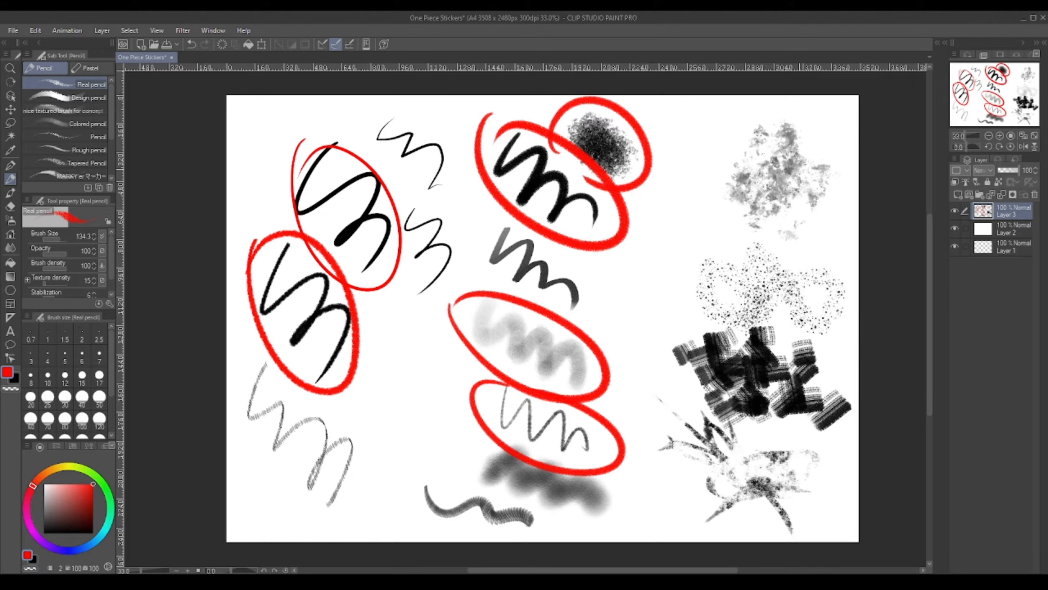
{"action": "mouse_move", "coordinate": [766, 96]}
{"action": "left_mouse_down"}
{"action": "mouse_move", "coordinate": [700, 194]}
{"action": "mouse_move", "coordinate": [763, 106]}
{"action": "left_mouse_up"}
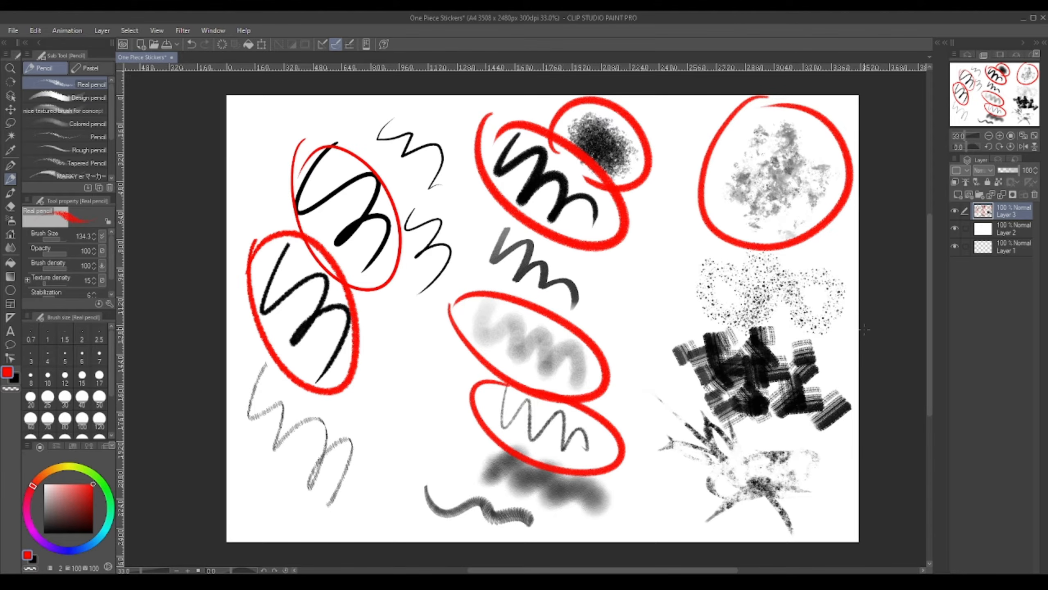
Clear the marked-up samples and draw two black Real pencil waves, one at 100 opacity and one at 73 opacity
{"action": "left_click", "coordinate": [1034, 195]}
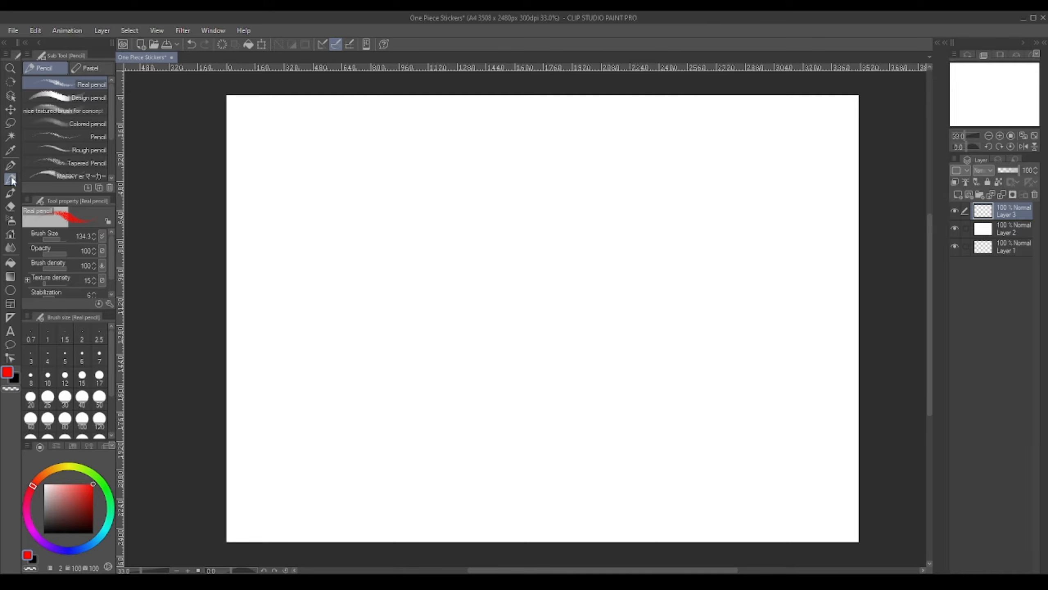
{"action": "left_click", "coordinate": [44, 533]}
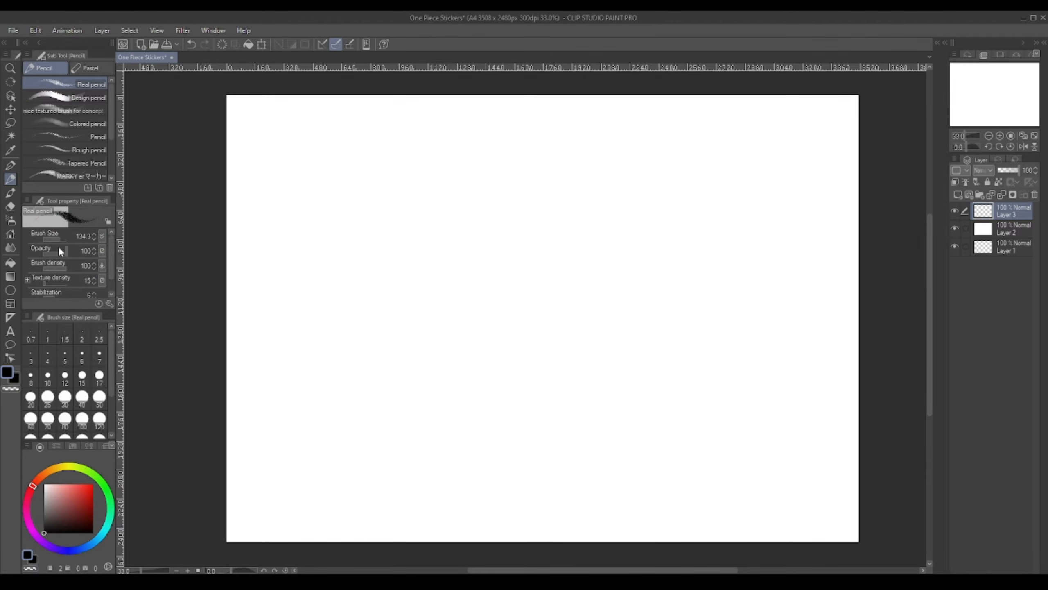
{"action": "left_click_drag", "start_coordinate": [64, 253], "coordinate": [68, 253]}
{"action": "mouse_move", "coordinate": [343, 170]}
{"action": "left_mouse_down"}
{"action": "mouse_move", "coordinate": [419, 238]}
{"action": "mouse_move", "coordinate": [467, 260]}
{"action": "left_mouse_up"}
{"action": "left_click_drag", "start_coordinate": [60, 255], "coordinate": [60, 255]}
{"action": "mouse_move", "coordinate": [294, 270]}
{"action": "left_mouse_down"}
{"action": "mouse_move", "coordinate": [381, 290]}
{"action": "mouse_move", "coordinate": [495, 359]}
{"action": "left_mouse_up"}
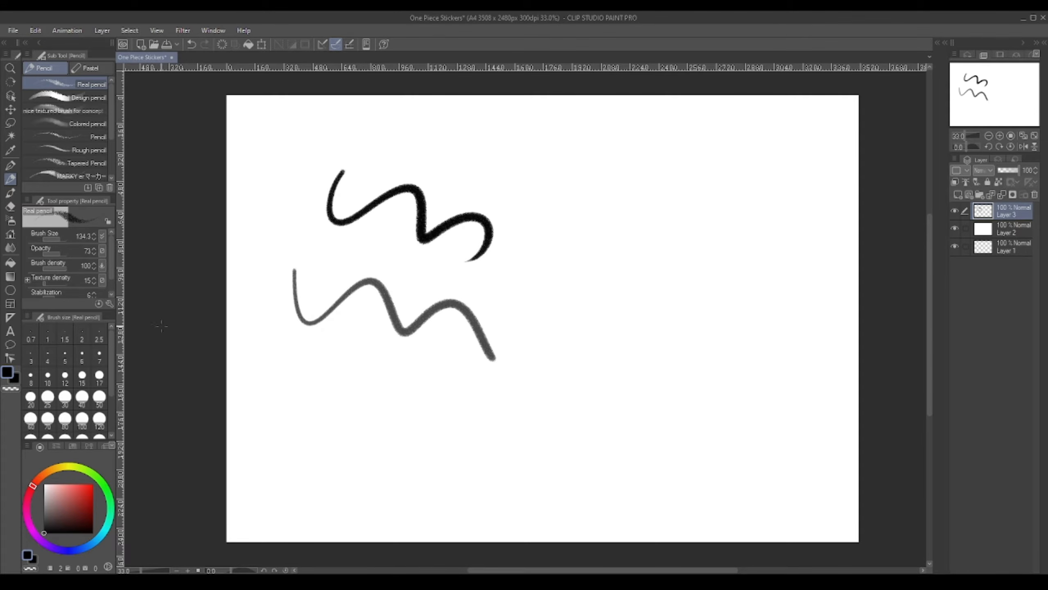
Restore the opacity to 100 and draw two more waves below, one at reduced brush density and one at density 100
{"action": "left_click_drag", "start_coordinate": [62, 253], "coordinate": [49, 268]}
{"action": "left_click_drag", "start_coordinate": [271, 409], "coordinate": [545, 439]}
{"action": "left_click_drag", "start_coordinate": [58, 269], "coordinate": [69, 268]}
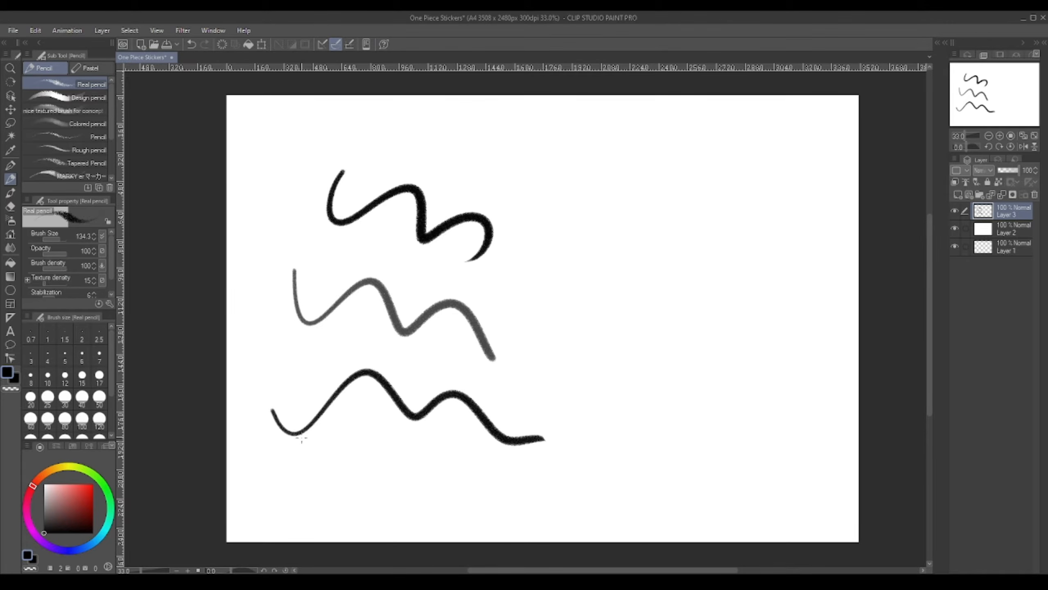
{"action": "left_click_drag", "start_coordinate": [264, 452], "coordinate": [522, 490]}
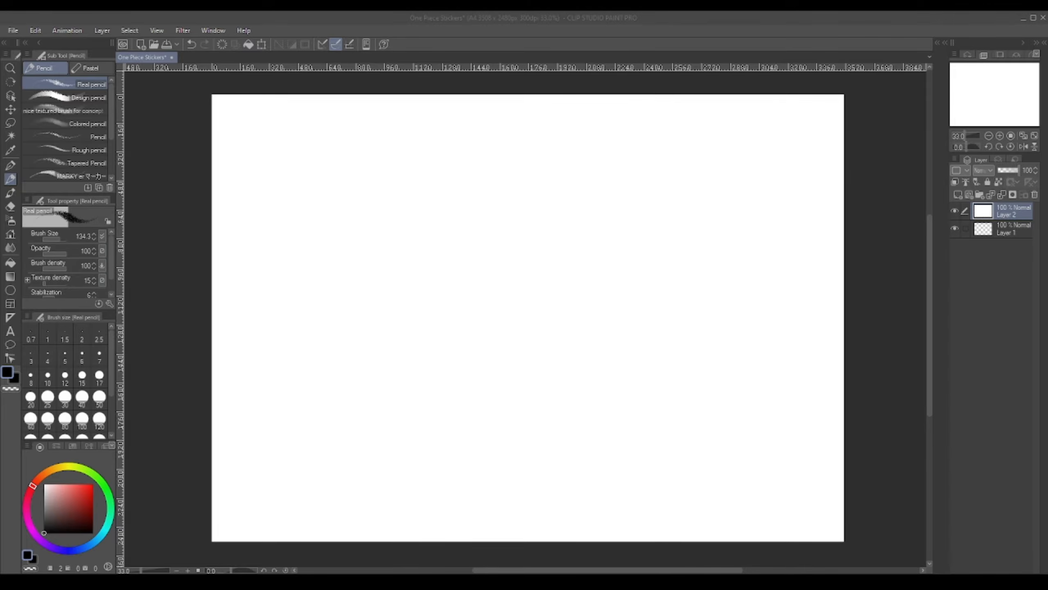
Paste the copied six-pose character reference sheet into the document and enlarge it in the canvas's upper-left corner
{"action": "key", "text": "alt+Tab"}
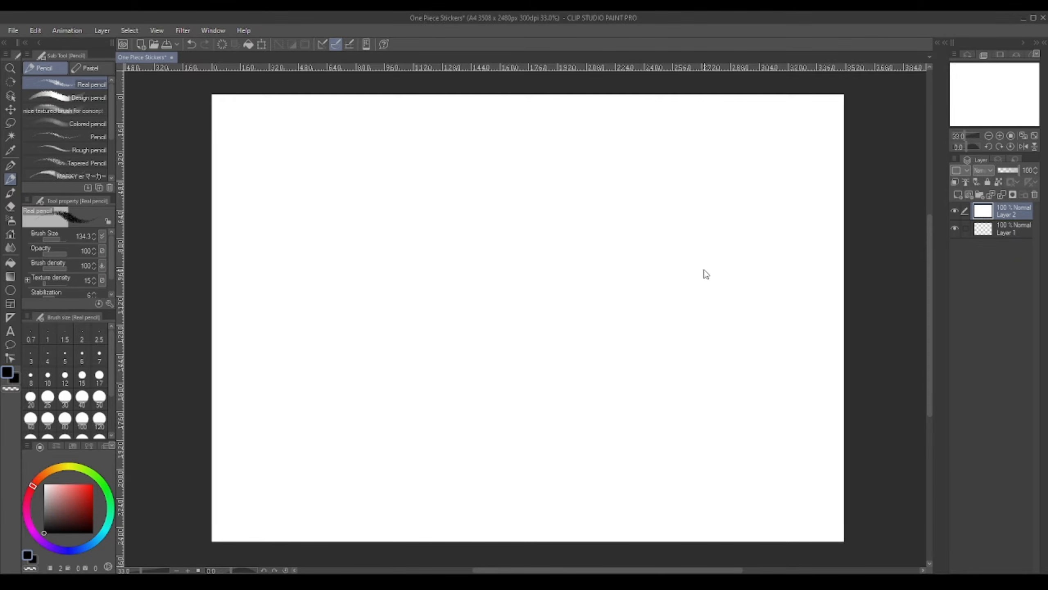
{"action": "key", "text": "ctrl+v"}
{"action": "key", "text": "ctrl+t"}
{"action": "left_click_drag", "start_coordinate": [320, 183], "coordinate": [478, 333]}
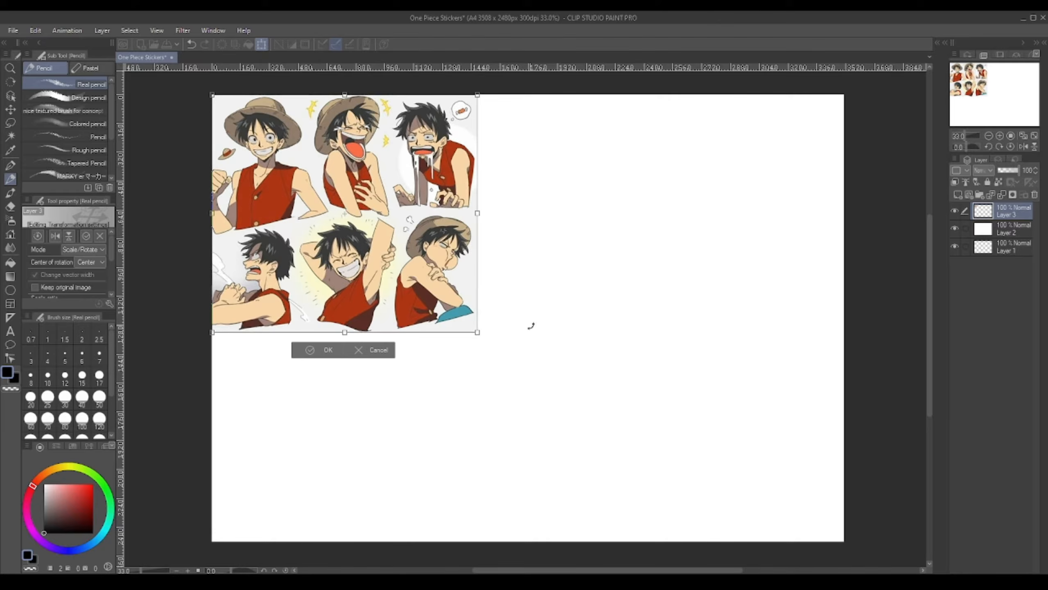
{"action": "key", "text": "Return"}
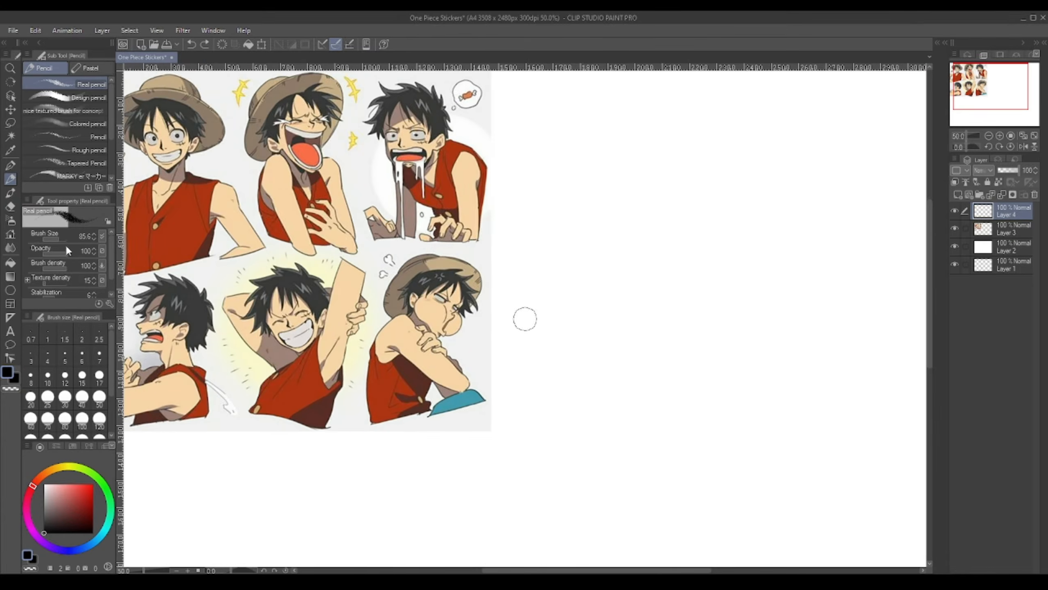
Scale down the reference sheet on Layer 3, keeping it near the canvas's upper-left corner
{"action": "left_click_drag", "start_coordinate": [630, 308], "coordinate": [670, 327]}
{"action": "left_click", "coordinate": [1006, 232]}
{"action": "key", "text": "ctrl+t"}
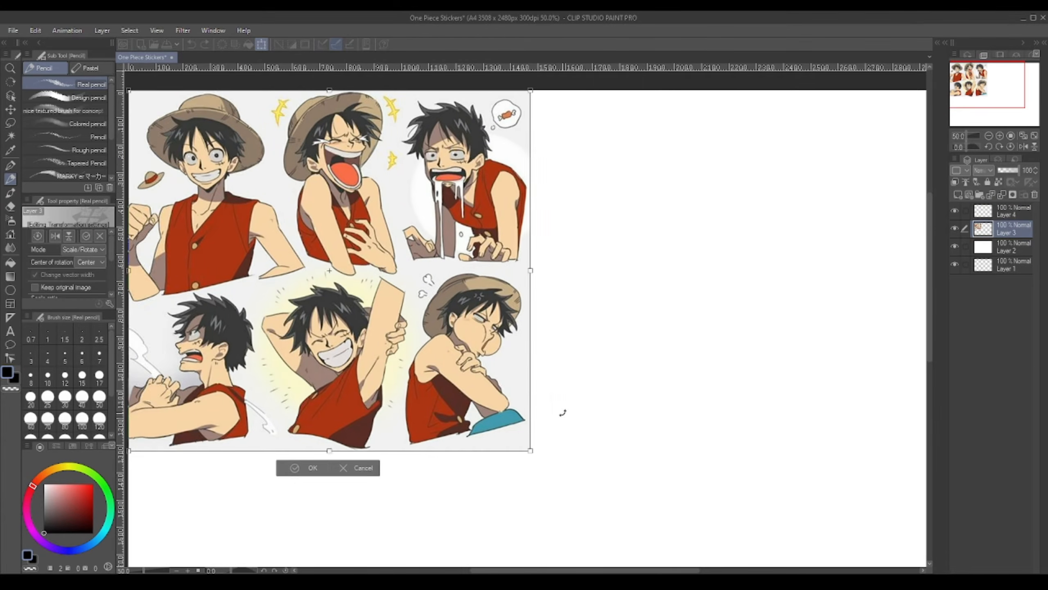
{"action": "left_click_drag", "start_coordinate": [532, 451], "coordinate": [444, 369]}
{"action": "key", "text": "Return"}
Lasso the first straw-hat head and the grinning head, copy them onto their own layer and delete the original sheet's layer
{"action": "left_click", "coordinate": [11, 122]}
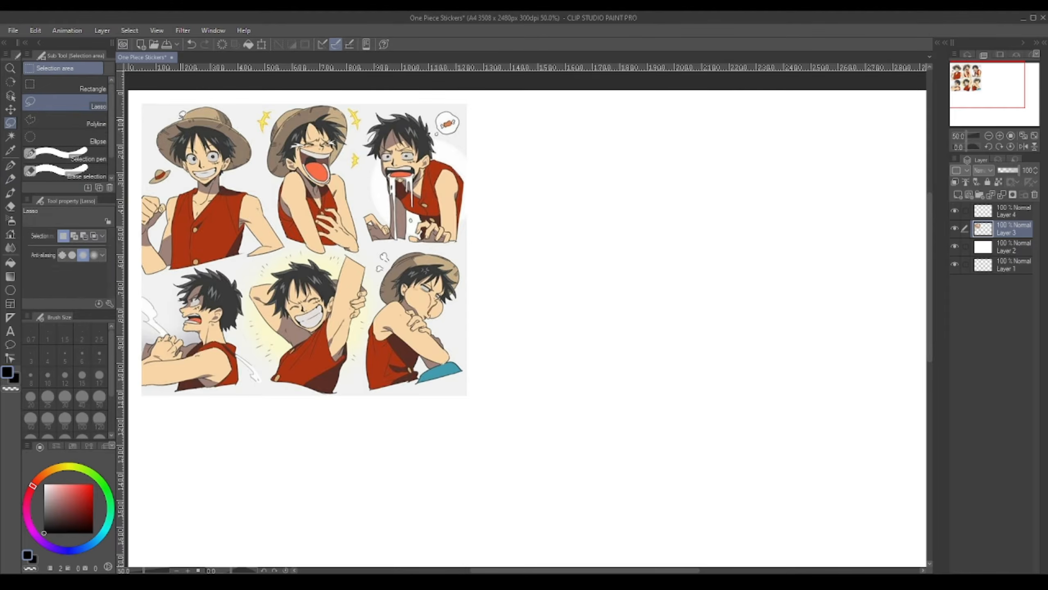
{"action": "mouse_move", "coordinate": [169, 104]}
{"action": "left_mouse_down"}
{"action": "mouse_move", "coordinate": [259, 124]}
{"action": "mouse_move", "coordinate": [171, 101]}
{"action": "left_mouse_up"}
{"action": "mouse_move", "coordinate": [345, 257]}
{"action": "left_mouse_down"}
{"action": "mouse_move", "coordinate": [289, 347]}
{"action": "mouse_move", "coordinate": [320, 349]}
{"action": "left_mouse_up"}
{"action": "key", "text": "ctrl+c"}
{"action": "key", "text": "ctrl+v"}
{"action": "left_click", "coordinate": [955, 247]}
{"action": "left_click", "coordinate": [1006, 247]}
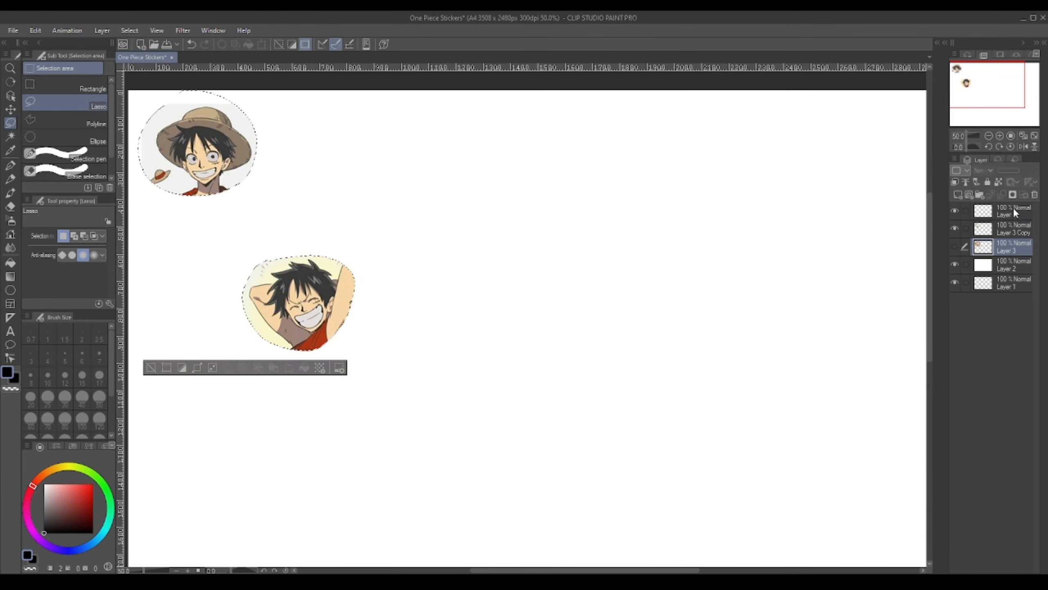
{"action": "key", "text": "ctrl+d"}
{"action": "left_click", "coordinate": [1035, 196]}
Arrange the two copied heads side by side on Layer 3 Copy and enlarge them
{"action": "left_click", "coordinate": [1010, 229]}
{"action": "left_click_drag", "start_coordinate": [293, 233], "coordinate": [338, 214]}
{"action": "key", "text": "ctrl+t"}
{"action": "mouse_move", "coordinate": [349, 320]}
{"action": "left_mouse_down"}
{"action": "mouse_move", "coordinate": [363, 169]}
{"action": "mouse_move", "coordinate": [470, 245]}
{"action": "left_mouse_up"}
{"action": "key", "text": "Return"}
{"action": "left_click", "coordinate": [666, 255]}
{"action": "key", "text": "ctrl+t"}
{"action": "key", "text": "Return"}
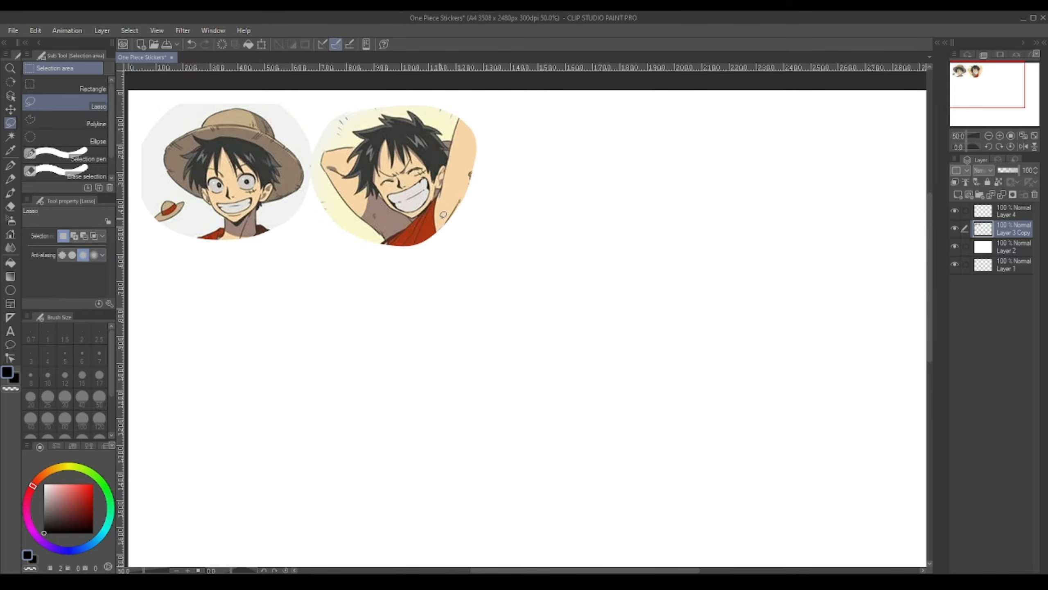
Shrink the pair of reference heads on Layer 3 Copy to free more drawing space
{"action": "left_click", "coordinate": [1017, 213]}
{"action": "left_click_drag", "start_coordinate": [702, 346], "coordinate": [673, 319]}
{"action": "left_click", "coordinate": [983, 234]}
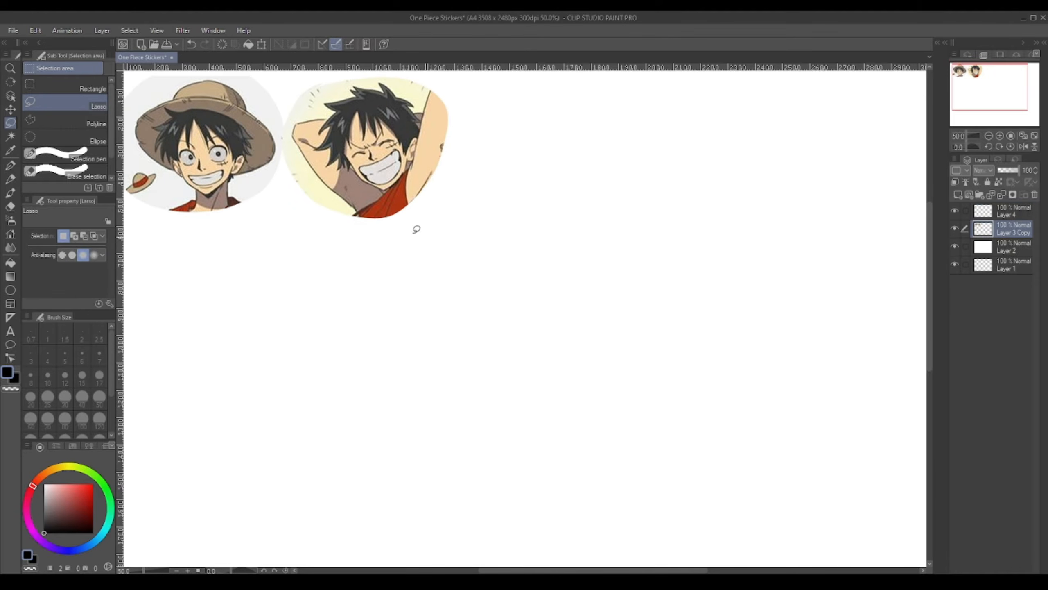
{"action": "key", "text": "ctrl+t"}
{"action": "left_click_drag", "start_coordinate": [448, 218], "coordinate": [399, 197]}
{"action": "key", "text": "Return"}
Activate Layer 4, try a couple of sketch strokes with the Real G-Pen below the references and undo them
{"action": "left_click", "coordinate": [1013, 214]}
{"action": "left_click_drag", "start_coordinate": [508, 304], "coordinate": [506, 301]}
{"action": "left_click", "coordinate": [11, 166]}
{"action": "mouse_move", "coordinate": [429, 266]}
{"action": "left_mouse_down"}
{"action": "mouse_move", "coordinate": [418, 314]}
{"action": "mouse_move", "coordinate": [475, 222]}
{"action": "left_mouse_up"}
{"action": "key", "text": "ctrl+z"}
{"action": "left_click_drag", "start_coordinate": [525, 318], "coordinate": [413, 306]}
{"action": "key", "text": "ctrl+z"}
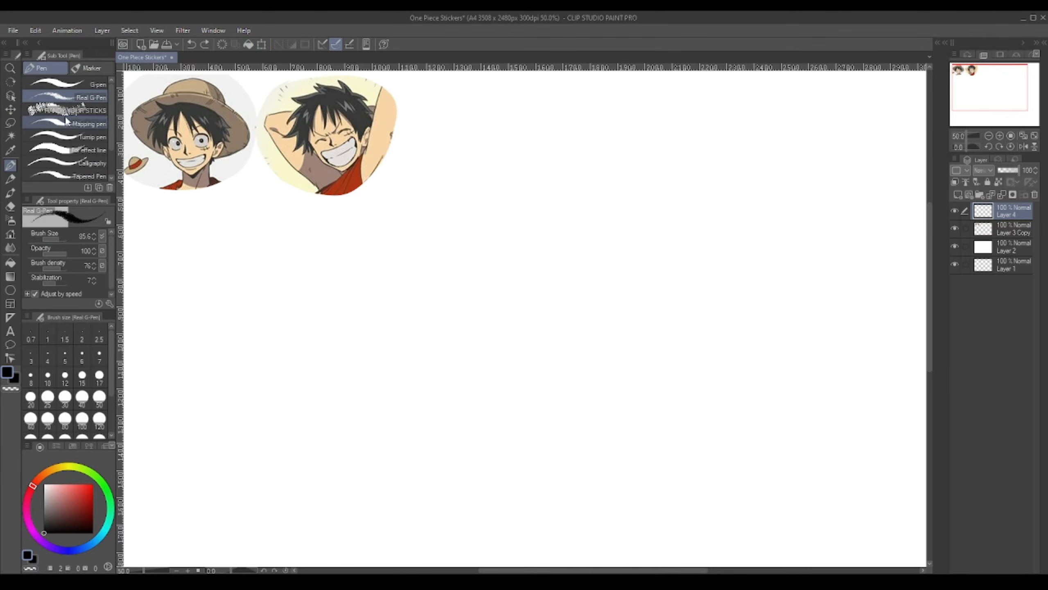
Sketch the head's overlapping skull circles and a vertical centre line with the G-pen at size 27.8
{"action": "left_click", "coordinate": [62, 84]}
{"action": "mouse_move", "coordinate": [439, 225]}
{"action": "left_mouse_down"}
{"action": "mouse_move", "coordinate": [448, 219]}
{"action": "mouse_move", "coordinate": [395, 276]}
{"action": "left_mouse_up"}
{"action": "key", "text": "ctrl+z"}
{"action": "key", "text": "]"}
{"action": "left_click_drag", "start_coordinate": [480, 201], "coordinate": [488, 400]}
{"action": "left_click_drag", "start_coordinate": [480, 222], "coordinate": [488, 401]}
{"action": "key", "text": "ctrl+z"}
{"action": "key", "text": "ctrl+z"}
{"action": "left_click_drag", "start_coordinate": [472, 197], "coordinate": [470, 406]}
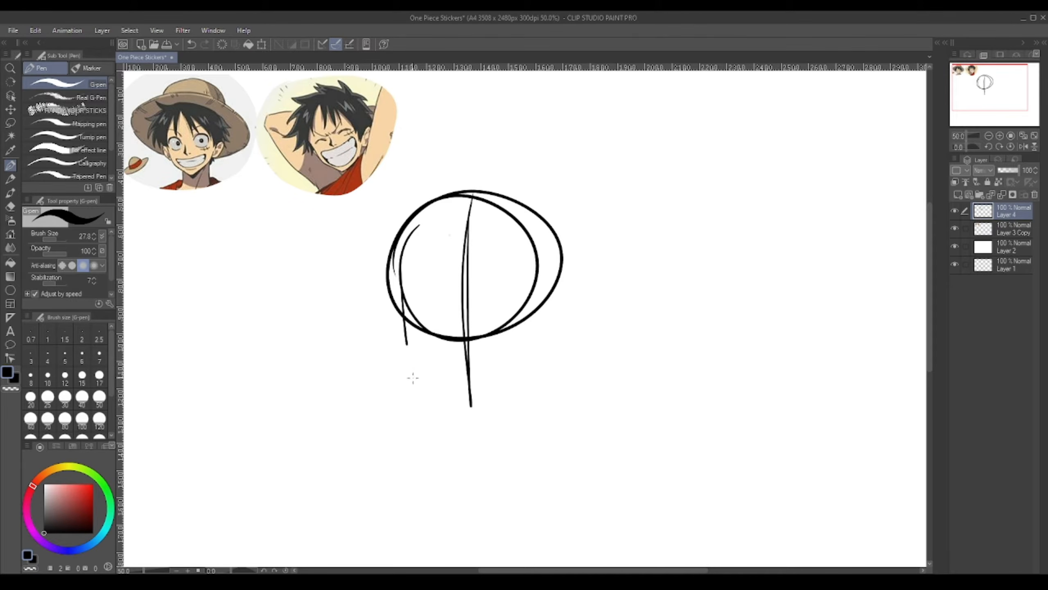
Draw the sides of the face, the jaw down to the chin and two curved horizontal guidelines across the head
{"action": "key", "text": "ctrl+z"}
{"action": "mouse_move", "coordinate": [391, 263]}
{"action": "left_mouse_down"}
{"action": "mouse_move", "coordinate": [405, 360]}
{"action": "mouse_move", "coordinate": [460, 415]}
{"action": "left_mouse_up"}
{"action": "left_click_drag", "start_coordinate": [552, 259], "coordinate": [543, 371]}
{"action": "mouse_move", "coordinate": [555, 253]}
{"action": "left_mouse_down"}
{"action": "mouse_move", "coordinate": [549, 377]}
{"action": "mouse_move", "coordinate": [475, 417]}
{"action": "left_mouse_up"}
{"action": "mouse_move", "coordinate": [536, 378]}
{"action": "left_mouse_down"}
{"action": "mouse_move", "coordinate": [495, 421]}
{"action": "mouse_move", "coordinate": [459, 413]}
{"action": "left_mouse_up"}
{"action": "left_click_drag", "start_coordinate": [367, 354], "coordinate": [591, 310]}
{"action": "key", "text": "ctrl+z"}
{"action": "left_click_drag", "start_coordinate": [362, 305], "coordinate": [580, 293]}
{"action": "left_click_drag", "start_coordinate": [358, 363], "coordinate": [614, 342]}
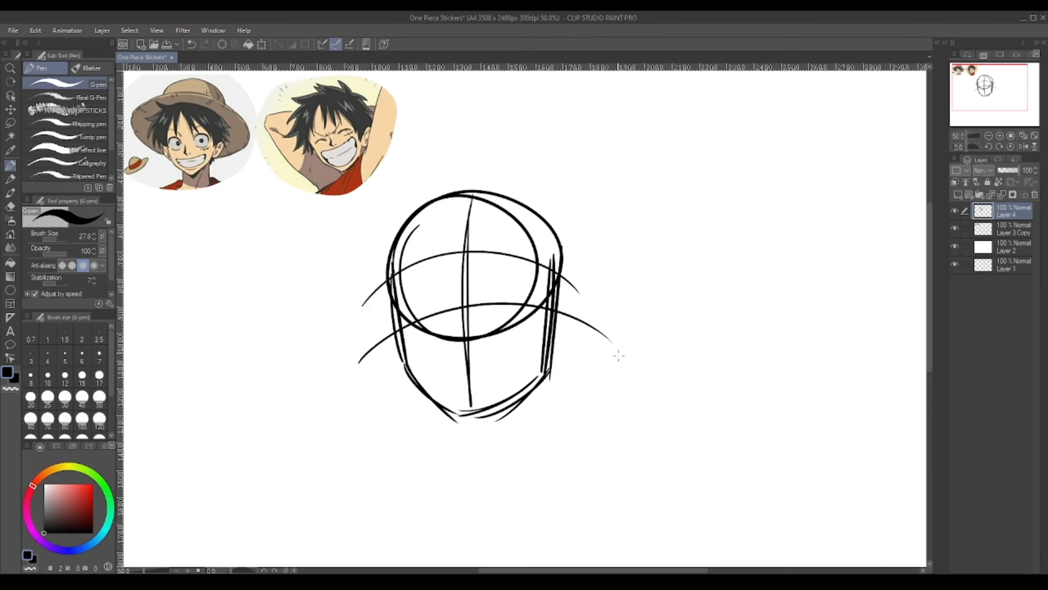
Thicken the jaw and chin lines and sketch a rounded ear on each side of the head
{"action": "left_click_drag", "start_coordinate": [406, 365], "coordinate": [458, 413]}
{"action": "mouse_move", "coordinate": [399, 370]}
{"action": "left_mouse_down"}
{"action": "mouse_move", "coordinate": [464, 425]}
{"action": "mouse_move", "coordinate": [476, 405]}
{"action": "mouse_move", "coordinate": [541, 388]}
{"action": "left_mouse_up"}
{"action": "left_click_drag", "start_coordinate": [555, 251], "coordinate": [495, 406]}
{"action": "left_click_drag", "start_coordinate": [389, 285], "coordinate": [402, 357]}
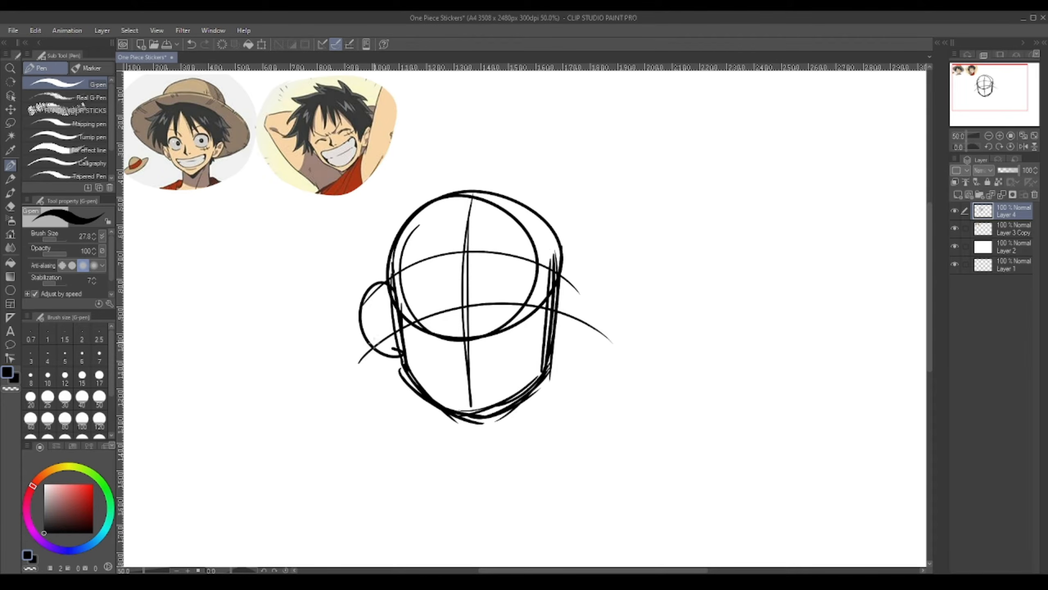
{"action": "left_click_drag", "start_coordinate": [362, 295], "coordinate": [392, 349]}
{"action": "key", "text": "ctrl+z"}
{"action": "key", "text": "ctrl+z"}
{"action": "left_click_drag", "start_coordinate": [389, 285], "coordinate": [402, 351]}
{"action": "left_click_drag", "start_coordinate": [557, 285], "coordinate": [555, 349]}
{"action": "left_click_drag", "start_coordinate": [577, 299], "coordinate": [561, 324]}
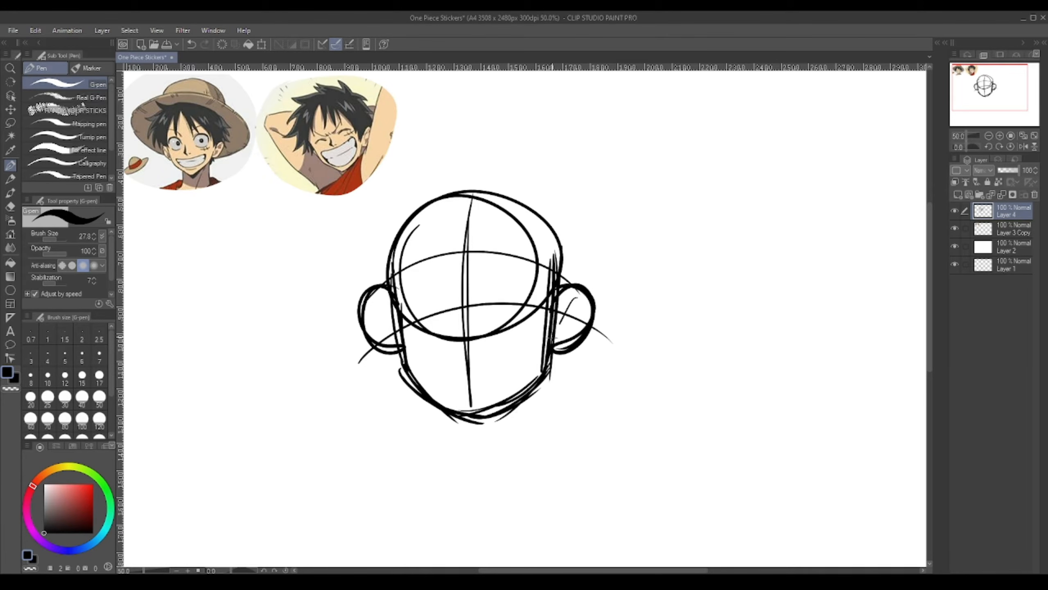
Reinforce the jawline, the cheek beside the right ear and the right side of the skull
{"action": "left_click_drag", "start_coordinate": [524, 398], "coordinate": [564, 371]}
{"action": "left_click_drag", "start_coordinate": [568, 242], "coordinate": [553, 344]}
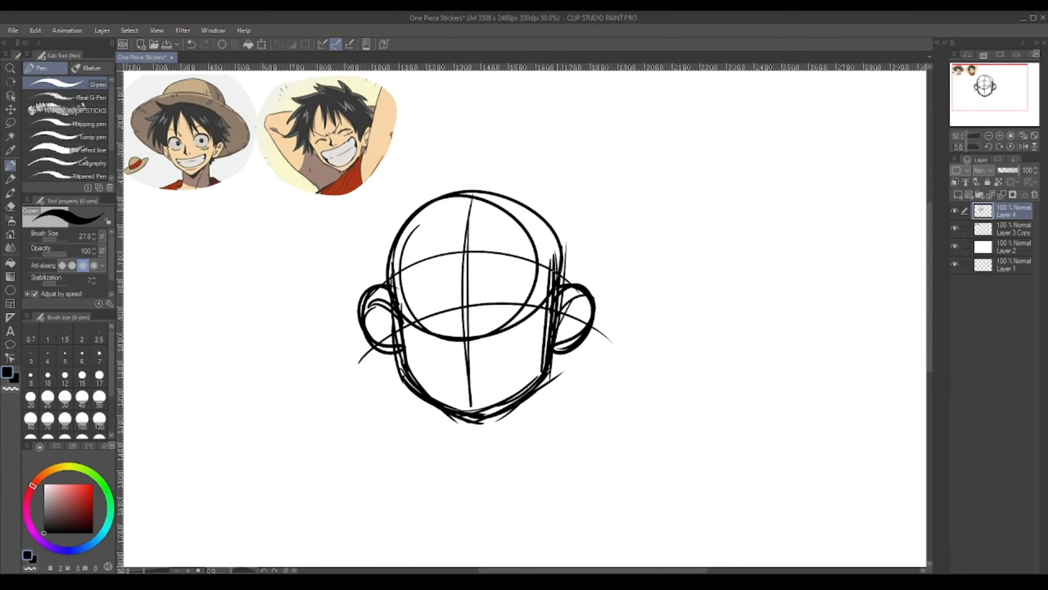
{"action": "mouse_move", "coordinate": [487, 182]}
{"action": "left_mouse_down"}
{"action": "mouse_move", "coordinate": [563, 271]}
{"action": "mouse_move", "coordinate": [527, 296]}
{"action": "left_mouse_up"}
Move the whole head sketch on Layer 4 slightly down and to the right
{"action": "key", "text": "ctrl+t"}
{"action": "left_click_drag", "start_coordinate": [635, 215], "coordinate": [628, 221]}
{"action": "left_click_drag", "start_coordinate": [621, 257], "coordinate": [627, 264]}
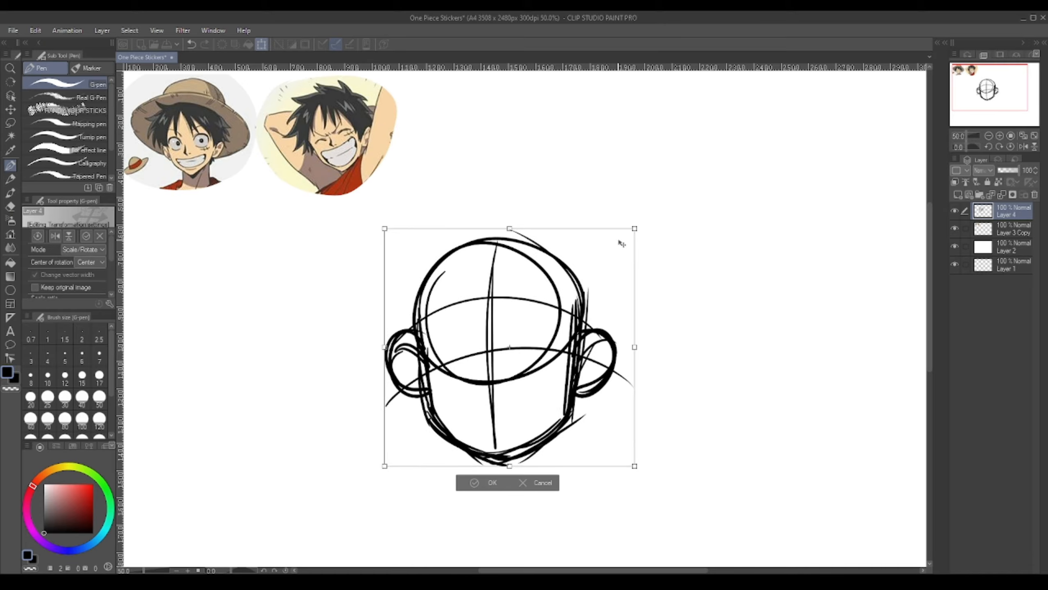
{"action": "key", "text": "Return"}
Sketch layered spiky hair tufts on the upper-left side of the head, down to the left ear
{"action": "mouse_move", "coordinate": [514, 335]}
{"action": "left_mouse_down"}
{"action": "mouse_move", "coordinate": [496, 292]}
{"action": "mouse_move", "coordinate": [488, 317]}
{"action": "left_mouse_up"}
{"action": "left_click_drag", "start_coordinate": [433, 227], "coordinate": [430, 245]}
{"action": "mouse_move", "coordinate": [388, 246]}
{"action": "left_mouse_down"}
{"action": "mouse_move", "coordinate": [420, 245]}
{"action": "mouse_move", "coordinate": [385, 251]}
{"action": "mouse_move", "coordinate": [376, 339]}
{"action": "left_mouse_up"}
{"action": "left_click_drag", "start_coordinate": [418, 291], "coordinate": [379, 336]}
{"action": "mouse_move", "coordinate": [443, 246]}
{"action": "left_mouse_down"}
{"action": "mouse_move", "coordinate": [383, 238]}
{"action": "mouse_move", "coordinate": [405, 272]}
{"action": "left_mouse_up"}
{"action": "left_click_drag", "start_coordinate": [419, 266], "coordinate": [377, 340]}
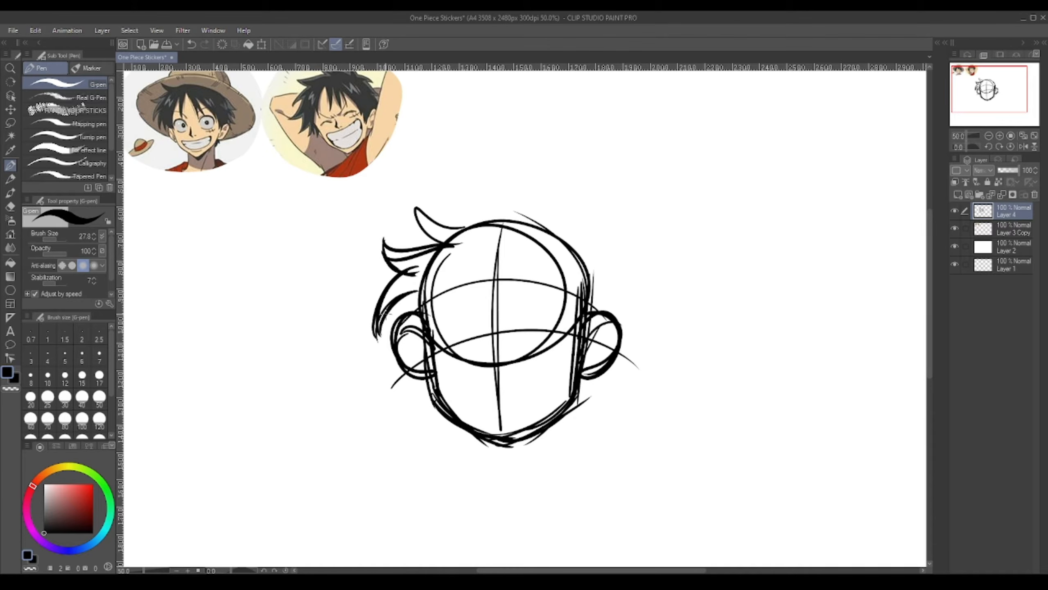
{"action": "left_click_drag", "start_coordinate": [421, 279], "coordinate": [390, 336]}
{"action": "mouse_move", "coordinate": [464, 218]}
{"action": "left_mouse_down"}
{"action": "mouse_move", "coordinate": [417, 187]}
{"action": "mouse_move", "coordinate": [438, 244]}
{"action": "mouse_move", "coordinate": [437, 229]}
{"action": "mouse_move", "coordinate": [370, 229]}
{"action": "left_mouse_up"}
{"action": "key", "text": "ctrl+z"}
{"action": "left_click_drag", "start_coordinate": [434, 239], "coordinate": [374, 225]}
{"action": "left_click_drag", "start_coordinate": [412, 278], "coordinate": [370, 323]}
{"action": "left_click_drag", "start_coordinate": [417, 272], "coordinate": [373, 317]}
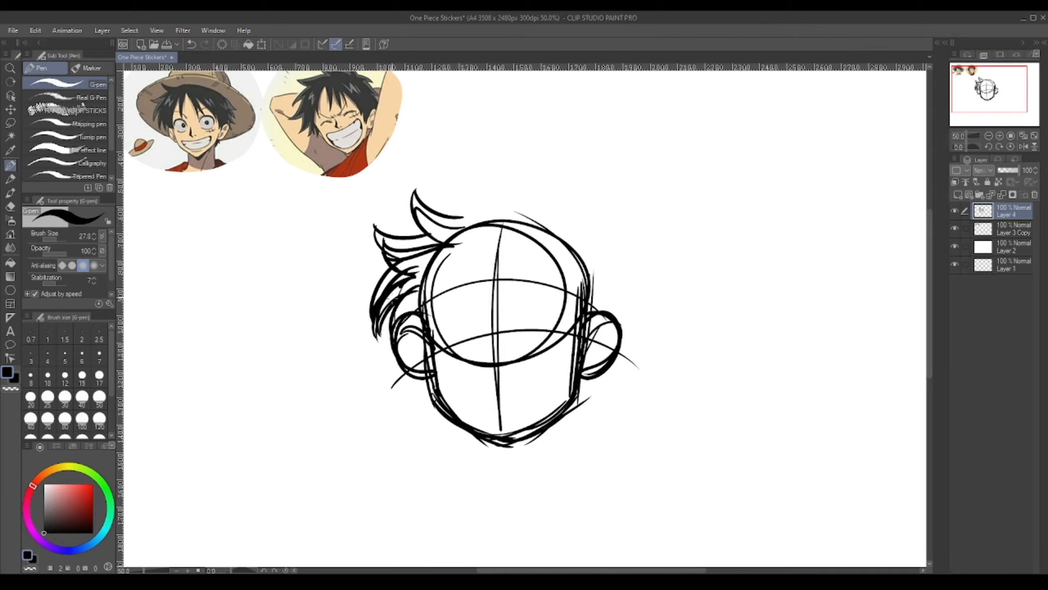
Draw a thick arc over the top of the skull and rough in the straw hat brim's upper and left edges
{"action": "left_click_drag", "start_coordinate": [463, 223], "coordinate": [546, 219]}
{"action": "mouse_move", "coordinate": [463, 222]}
{"action": "left_mouse_down"}
{"action": "mouse_move", "coordinate": [545, 220]}
{"action": "mouse_move", "coordinate": [600, 266]}
{"action": "left_mouse_up"}
{"action": "left_click_drag", "start_coordinate": [533, 217], "coordinate": [602, 267]}
{"action": "mouse_move", "coordinate": [439, 173]}
{"action": "left_mouse_down"}
{"action": "mouse_move", "coordinate": [451, 192]}
{"action": "mouse_move", "coordinate": [653, 253]}
{"action": "left_mouse_up"}
{"action": "left_click_drag", "start_coordinate": [382, 214], "coordinate": [597, 209]}
{"action": "key", "text": "ctrl+z"}
{"action": "key", "text": "ctrl+z"}
{"action": "mouse_move", "coordinate": [420, 188]}
{"action": "left_mouse_down"}
{"action": "mouse_move", "coordinate": [648, 230]}
{"action": "mouse_move", "coordinate": [385, 322]}
{"action": "left_mouse_up"}
{"action": "mouse_move", "coordinate": [405, 197]}
{"action": "left_mouse_down"}
{"action": "mouse_move", "coordinate": [392, 348]}
{"action": "mouse_move", "coordinate": [385, 321]}
{"action": "left_mouse_up"}
{"action": "key", "text": "ctrl+z"}
{"action": "key", "text": "ctrl+z"}
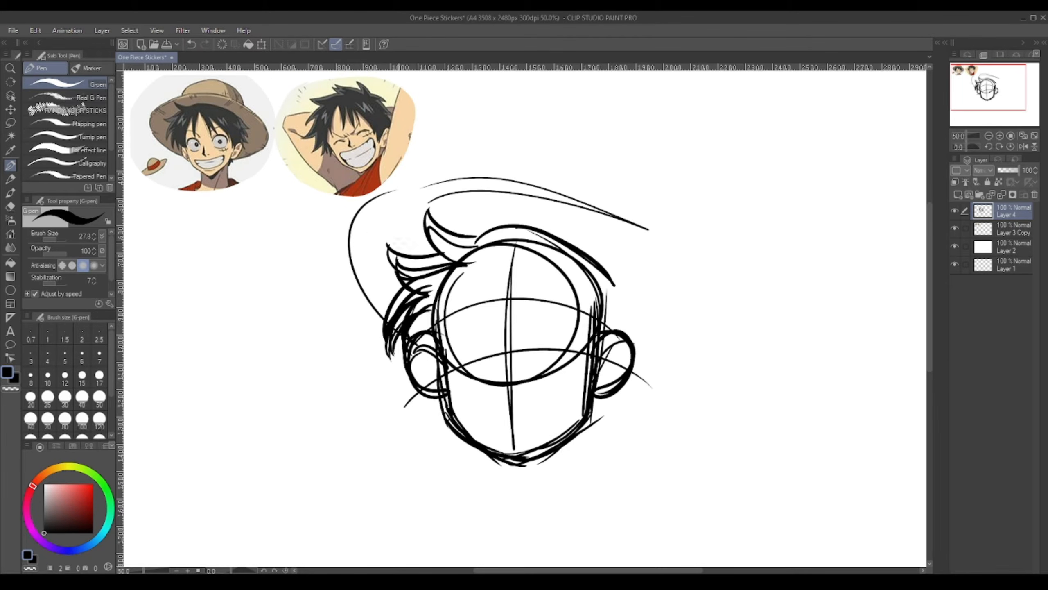
Strengthen the hat brim's top edge and curve its right end down to the right ear
{"action": "left_click_drag", "start_coordinate": [368, 228], "coordinate": [646, 247]}
{"action": "left_click_drag", "start_coordinate": [584, 214], "coordinate": [686, 334]}
{"action": "left_click_drag", "start_coordinate": [628, 224], "coordinate": [613, 377]}
{"action": "left_click_drag", "start_coordinate": [572, 206], "coordinate": [607, 379]}
{"action": "left_click_drag", "start_coordinate": [685, 313], "coordinate": [506, 191]}
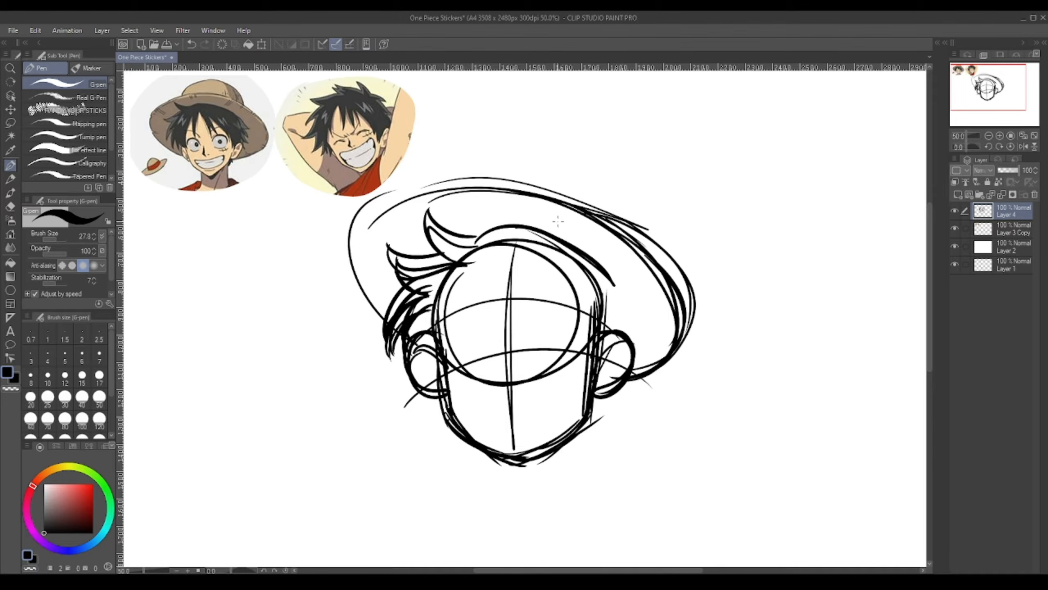
Redraw the brim's left edge with layered strokes curving down to the hair tufts
{"action": "left_click_drag", "start_coordinate": [572, 194], "coordinate": [387, 303]}
{"action": "left_click_drag", "start_coordinate": [401, 200], "coordinate": [385, 317]}
{"action": "key", "text": "ctrl+z"}
{"action": "key", "text": "ctrl+z"}
{"action": "left_click_drag", "start_coordinate": [475, 186], "coordinate": [398, 313]}
{"action": "left_click_drag", "start_coordinate": [389, 206], "coordinate": [403, 316]}
Sketch the hat's domed crown above the brim and add inner brim lines sweeping to the right
{"action": "mouse_move", "coordinate": [480, 194]}
{"action": "left_mouse_down"}
{"action": "mouse_move", "coordinate": [657, 159]}
{"action": "mouse_move", "coordinate": [638, 241]}
{"action": "mouse_move", "coordinate": [574, 157]}
{"action": "left_mouse_up"}
{"action": "key", "text": "ctrl+z"}
{"action": "key", "text": "ctrl+z"}
{"action": "mouse_move", "coordinate": [554, 153]}
{"action": "left_mouse_down"}
{"action": "mouse_move", "coordinate": [631, 240]}
{"action": "mouse_move", "coordinate": [617, 248]}
{"action": "left_mouse_up"}
{"action": "left_click_drag", "start_coordinate": [585, 165], "coordinate": [623, 256]}
{"action": "left_click_drag", "start_coordinate": [489, 205], "coordinate": [673, 312]}
{"action": "left_click_drag", "start_coordinate": [616, 250], "coordinate": [638, 373]}
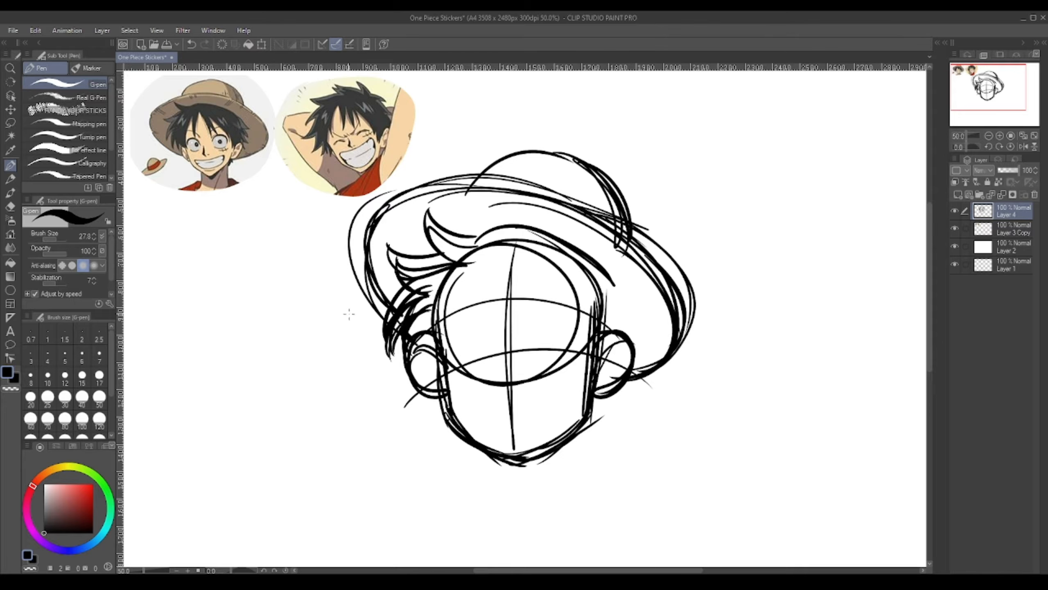
Erase the brim's excess outer lines on the right and left with the Hard eraser at size 54.6
{"action": "left_click", "coordinate": [10, 220]}
{"action": "left_click", "coordinate": [11, 206]}
{"action": "mouse_move", "coordinate": [644, 231]}
{"action": "left_mouse_down"}
{"action": "mouse_move", "coordinate": [693, 305]}
{"action": "mouse_move", "coordinate": [683, 371]}
{"action": "left_mouse_up"}
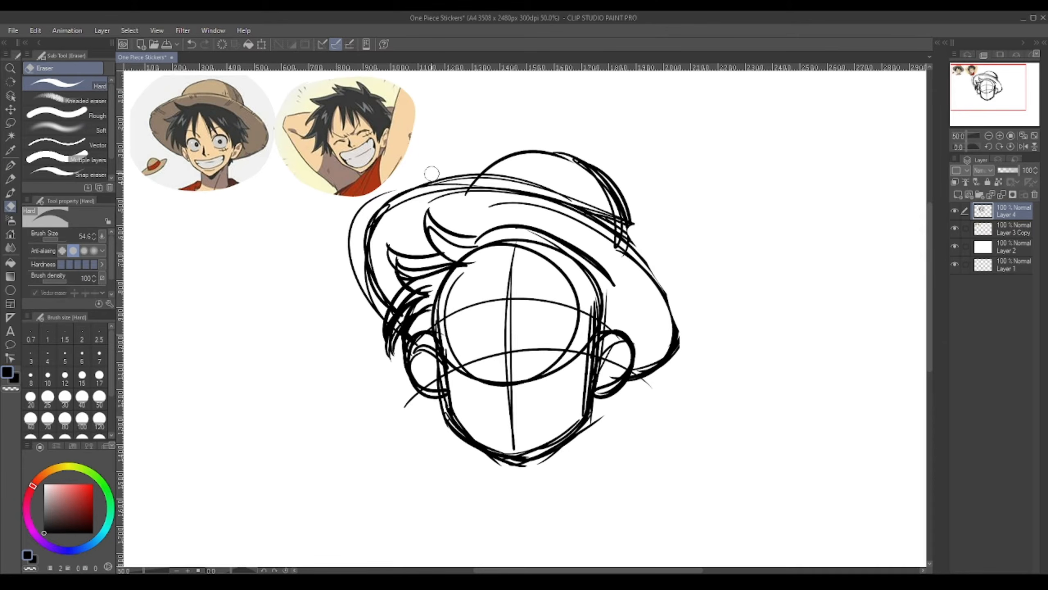
{"action": "left_click_drag", "start_coordinate": [431, 174], "coordinate": [355, 268]}
{"action": "left_click_drag", "start_coordinate": [383, 209], "coordinate": [367, 268]}
Redraw the brim's left and right outer edges with the G-pen
{"action": "left_click", "coordinate": [10, 165]}
{"action": "left_click_drag", "start_coordinate": [443, 190], "coordinate": [392, 303]}
{"action": "left_click_drag", "start_coordinate": [489, 194], "coordinate": [377, 291]}
{"action": "left_click_drag", "start_coordinate": [442, 186], "coordinate": [390, 302]}
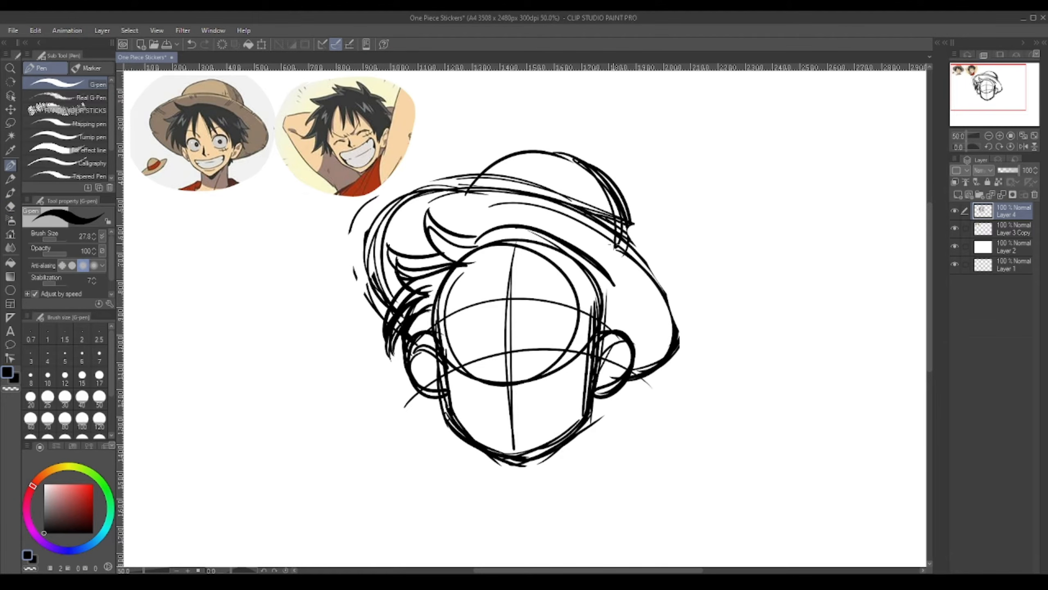
{"action": "left_click_drag", "start_coordinate": [623, 243], "coordinate": [679, 339]}
{"action": "left_click_drag", "start_coordinate": [666, 277], "coordinate": [644, 355]}
Add an inner contour to the hat's crown, darken its right side and thicken the arc on the skull's right
{"action": "left_click_drag", "start_coordinate": [558, 166], "coordinate": [619, 235]}
{"action": "key", "text": "ctrl+z"}
{"action": "left_click_drag", "start_coordinate": [474, 192], "coordinate": [601, 240]}
{"action": "key", "text": "ctrl+z"}
{"action": "left_click_drag", "start_coordinate": [582, 176], "coordinate": [616, 247]}
{"action": "left_click_drag", "start_coordinate": [484, 194], "coordinate": [615, 265]}
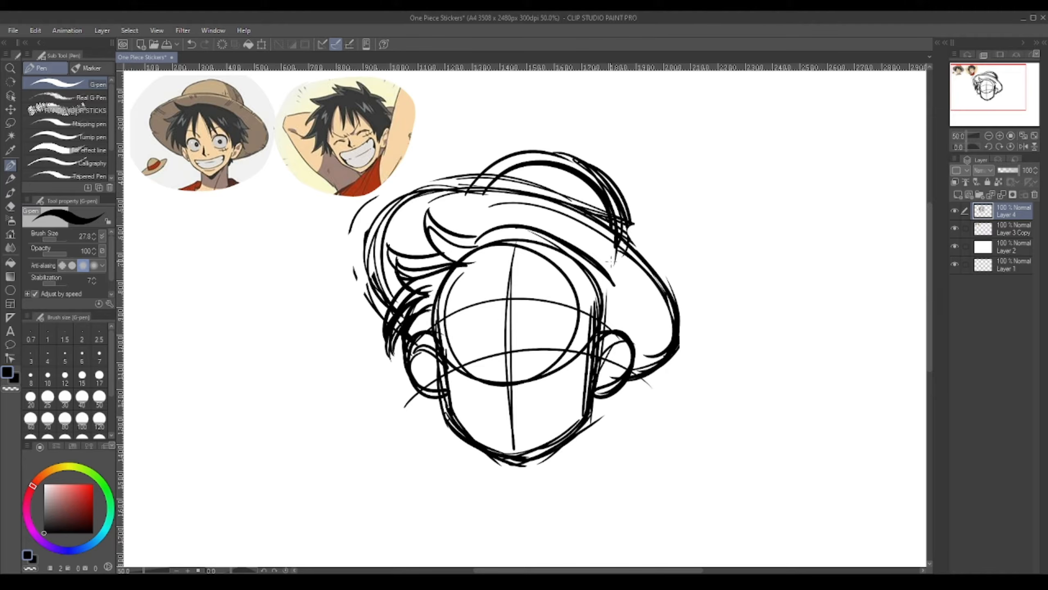
{"action": "left_click_drag", "start_coordinate": [548, 237], "coordinate": [607, 295]}
Lasso the straw hat sketch, try to transform it and cancel the transformation
{"action": "key", "text": "m"}
{"action": "mouse_move", "coordinate": [359, 332]}
{"action": "left_mouse_down"}
{"action": "mouse_move", "coordinate": [635, 402]}
{"action": "mouse_move", "coordinate": [503, 215]}
{"action": "mouse_move", "coordinate": [376, 308]}
{"action": "mouse_move", "coordinate": [533, 248]}
{"action": "mouse_move", "coordinate": [631, 242]}
{"action": "left_mouse_up"}
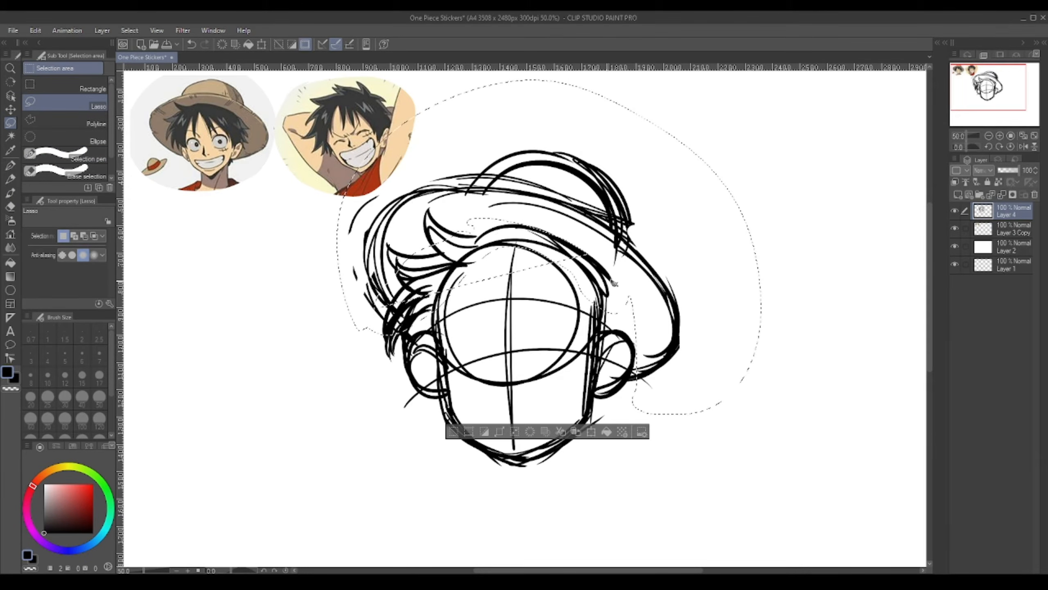
{"action": "key", "text": "ctrl+t"}
{"action": "mouse_move", "coordinate": [622, 281]}
{"action": "left_mouse_down"}
{"action": "mouse_move", "coordinate": [622, 293]}
{"action": "mouse_move", "coordinate": [571, 334]}
{"action": "left_mouse_up"}
{"action": "key", "text": "ctrl+z"}
{"action": "key", "text": "ctrl+z"}
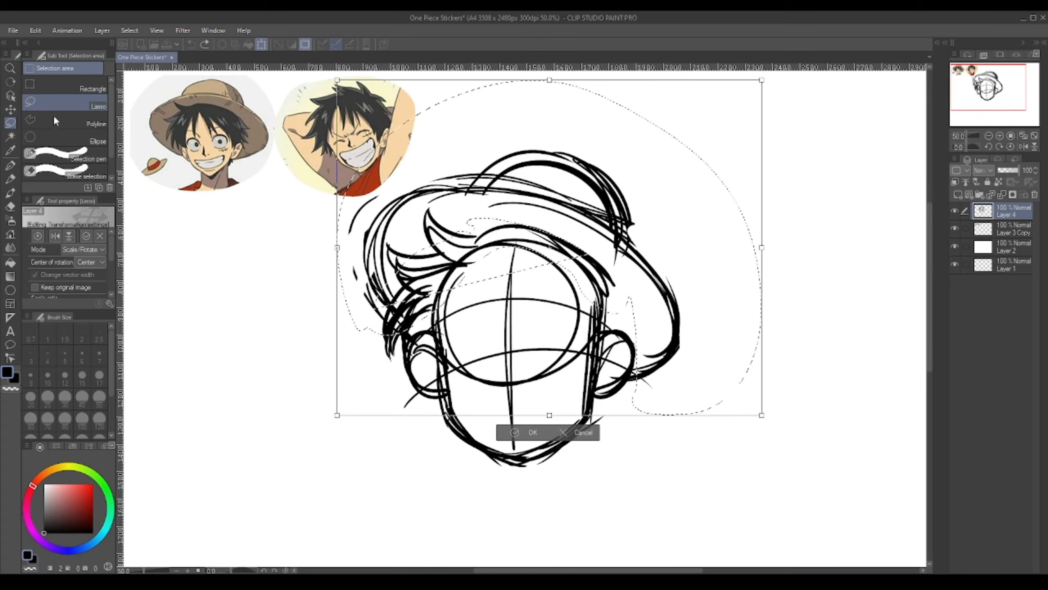
{"action": "key", "text": "Escape"}
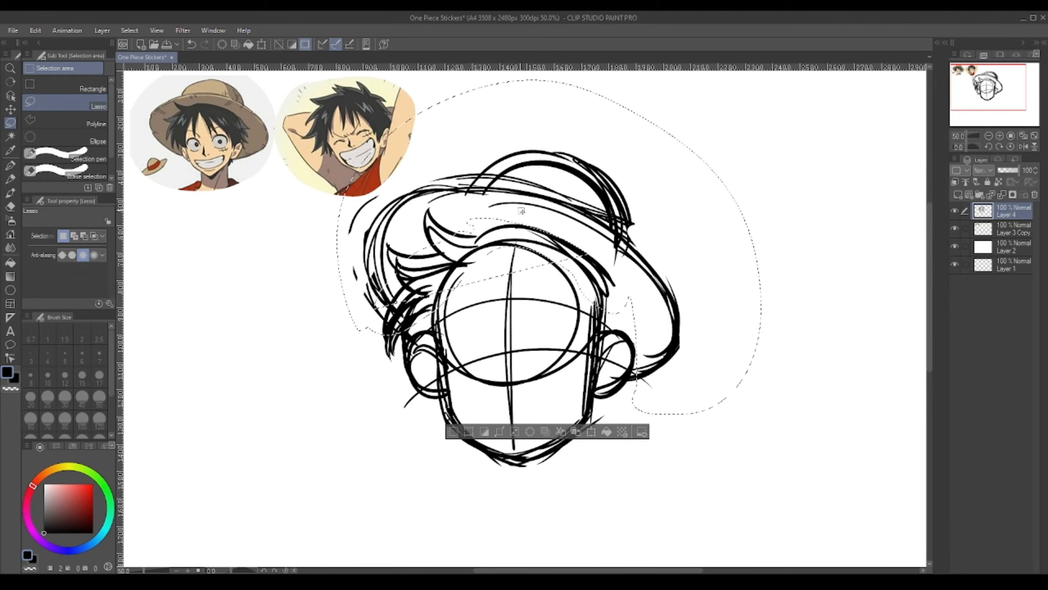
Lasso the straw hat, lower it slightly over the skull with a transformation and clear the selection
{"action": "mouse_move", "coordinate": [486, 182]}
{"action": "left_mouse_down"}
{"action": "mouse_move", "coordinate": [431, 305]}
{"action": "mouse_move", "coordinate": [601, 266]}
{"action": "mouse_move", "coordinate": [599, 296]}
{"action": "left_mouse_up"}
{"action": "key", "text": "ctrl+t"}
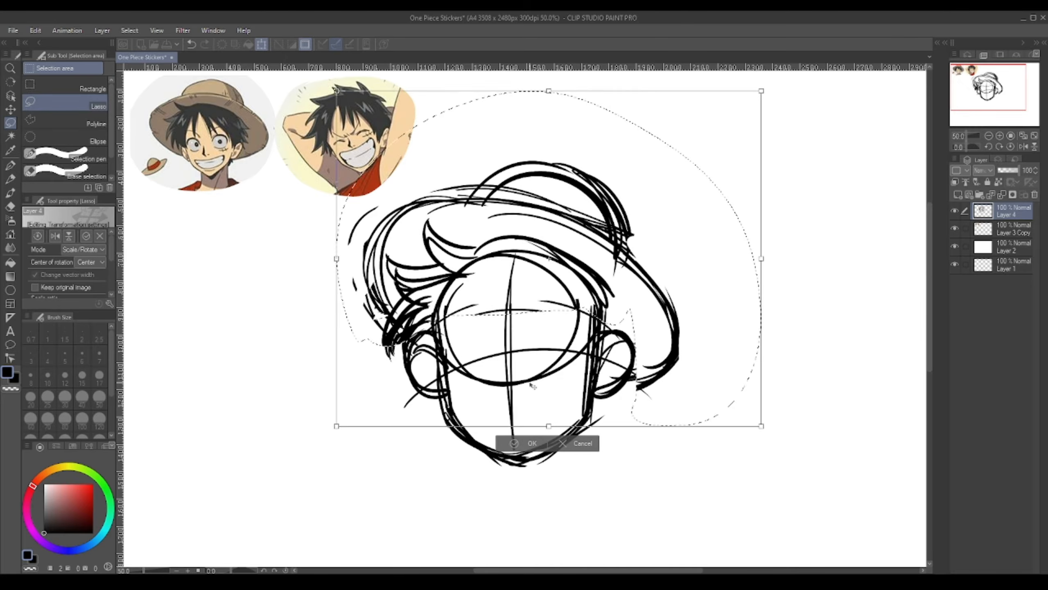
{"action": "key", "text": "Return"}
{"action": "key", "text": "ctrl+d"}
Sketch pointed fringe strands over the forehead and beside the temples with the G-pen
{"action": "left_click_drag", "start_coordinate": [610, 483], "coordinate": [599, 462]}
{"action": "left_click", "coordinate": [11, 166]}
{"action": "mouse_move", "coordinate": [489, 263]}
{"action": "left_mouse_down"}
{"action": "mouse_move", "coordinate": [473, 260]}
{"action": "mouse_move", "coordinate": [524, 308]}
{"action": "left_mouse_up"}
{"action": "key", "text": "ctrl+z"}
{"action": "key", "text": "ctrl+z"}
{"action": "mouse_move", "coordinate": [508, 245]}
{"action": "left_mouse_down"}
{"action": "mouse_move", "coordinate": [565, 348]}
{"action": "mouse_move", "coordinate": [465, 309]}
{"action": "left_mouse_up"}
{"action": "mouse_move", "coordinate": [468, 237]}
{"action": "left_mouse_down"}
{"action": "mouse_move", "coordinate": [456, 315]}
{"action": "mouse_move", "coordinate": [410, 316]}
{"action": "left_mouse_up"}
{"action": "mouse_move", "coordinate": [429, 218]}
{"action": "left_mouse_down"}
{"action": "mouse_move", "coordinate": [557, 236]}
{"action": "mouse_move", "coordinate": [586, 300]}
{"action": "left_mouse_up"}
Lasso the face with both ears, enlarge it slightly beneath the hat and clear the selection
{"action": "mouse_move", "coordinate": [375, 356]}
{"action": "left_mouse_down"}
{"action": "mouse_move", "coordinate": [353, 344]}
{"action": "mouse_move", "coordinate": [596, 294]}
{"action": "mouse_move", "coordinate": [412, 182]}
{"action": "left_mouse_up"}
{"action": "key", "text": "m"}
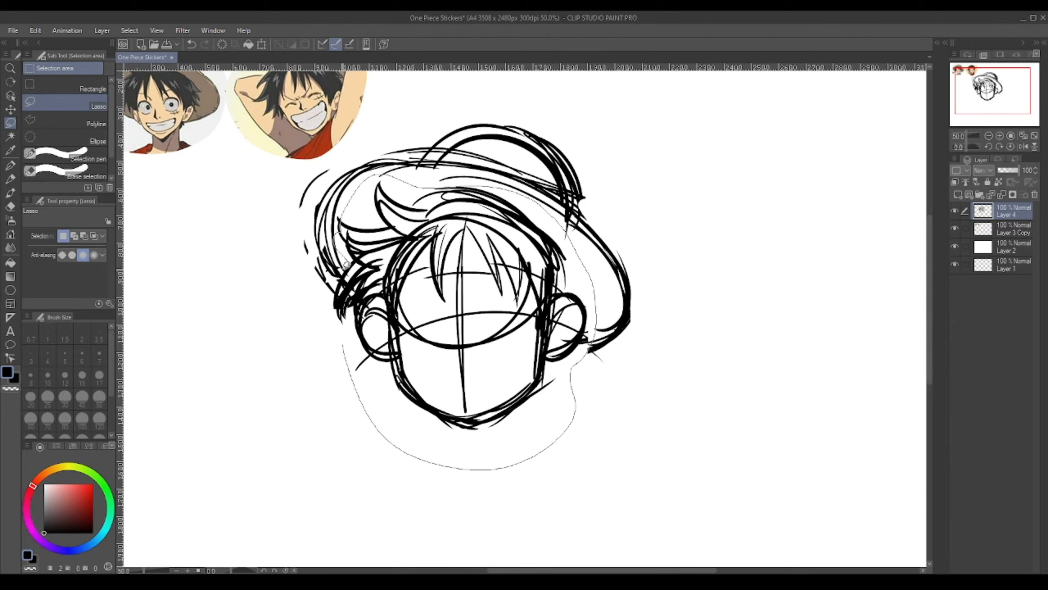
{"action": "left_click_drag", "start_coordinate": [346, 264], "coordinate": [334, 344]}
{"action": "key", "text": "ctrl+t"}
{"action": "left_click_drag", "start_coordinate": [653, 326], "coordinate": [609, 328]}
{"action": "left_click_drag", "start_coordinate": [536, 326], "coordinate": [529, 330]}
{"action": "left_click_drag", "start_coordinate": [601, 330], "coordinate": [604, 332]}
{"action": "key", "text": "Return"}
{"action": "key", "text": "ctrl+d"}
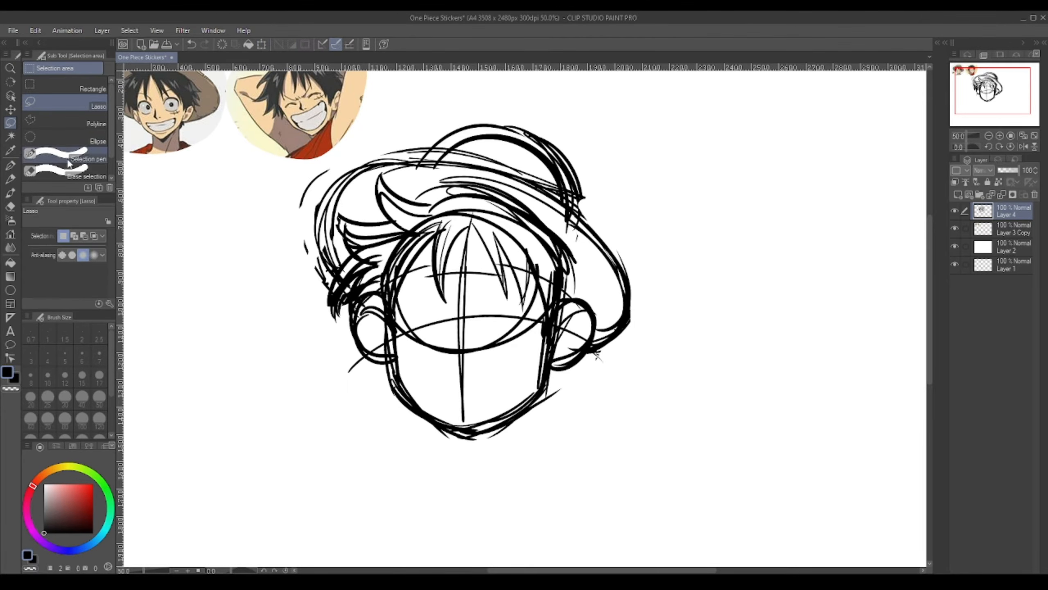
Sketch the lower curve and right side of a wide grin inside the jaw with the G-pen
{"action": "left_click", "coordinate": [10, 165]}
{"action": "mouse_move", "coordinate": [426, 358]}
{"action": "left_mouse_down"}
{"action": "mouse_move", "coordinate": [468, 382]}
{"action": "mouse_move", "coordinate": [453, 366]}
{"action": "left_mouse_up"}
{"action": "left_click_drag", "start_coordinate": [450, 374], "coordinate": [525, 439]}
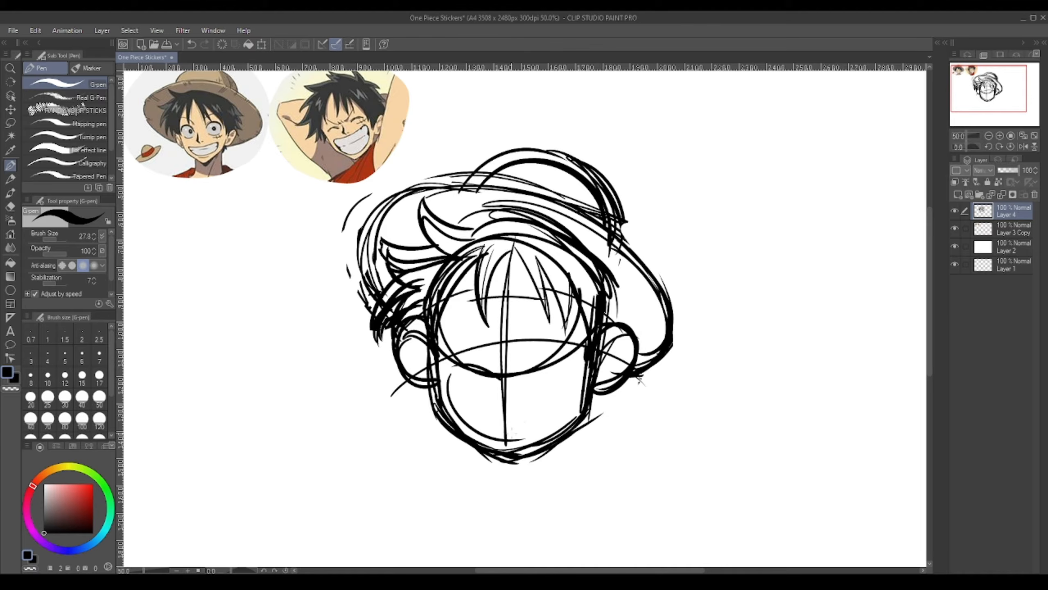
{"action": "left_click_drag", "start_coordinate": [574, 369], "coordinate": [513, 434]}
{"action": "mouse_move", "coordinate": [507, 373]}
{"action": "left_mouse_down"}
{"action": "mouse_move", "coordinate": [577, 372]}
{"action": "mouse_move", "coordinate": [554, 418]}
{"action": "left_mouse_up"}
{"action": "key", "text": "ctrl+z"}
{"action": "left_click_drag", "start_coordinate": [573, 382], "coordinate": [530, 433]}
Add the grin's two-lobed upper edge and left side, with a curved line dividing the teeth
{"action": "left_click_drag", "start_coordinate": [510, 366], "coordinate": [571, 364]}
{"action": "mouse_move", "coordinate": [502, 374]}
{"action": "left_mouse_down"}
{"action": "mouse_move", "coordinate": [574, 374]}
{"action": "mouse_move", "coordinate": [452, 365]}
{"action": "left_mouse_up"}
{"action": "left_click_drag", "start_coordinate": [454, 363], "coordinate": [505, 439]}
{"action": "key", "text": "ctrl+z"}
{"action": "mouse_move", "coordinate": [454, 394]}
{"action": "left_mouse_down"}
{"action": "mouse_move", "coordinate": [535, 432]}
{"action": "mouse_move", "coordinate": [556, 392]}
{"action": "left_mouse_up"}
{"action": "key", "text": "ctrl+z"}
{"action": "key", "text": "ctrl+z"}
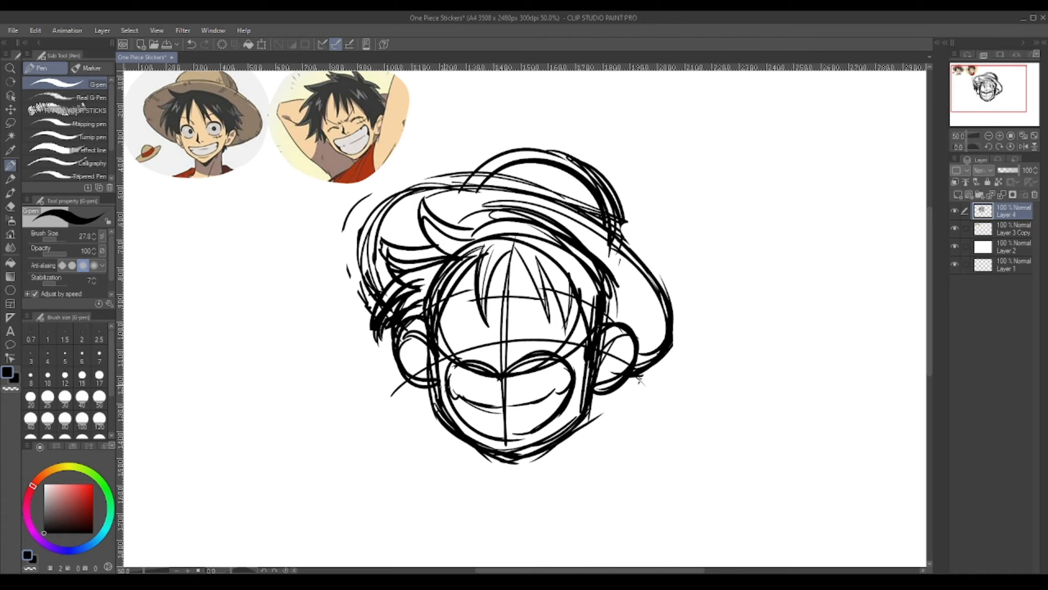
{"action": "left_click_drag", "start_coordinate": [543, 428], "coordinate": [474, 445]}
{"action": "left_click_drag", "start_coordinate": [495, 373], "coordinate": [468, 363]}
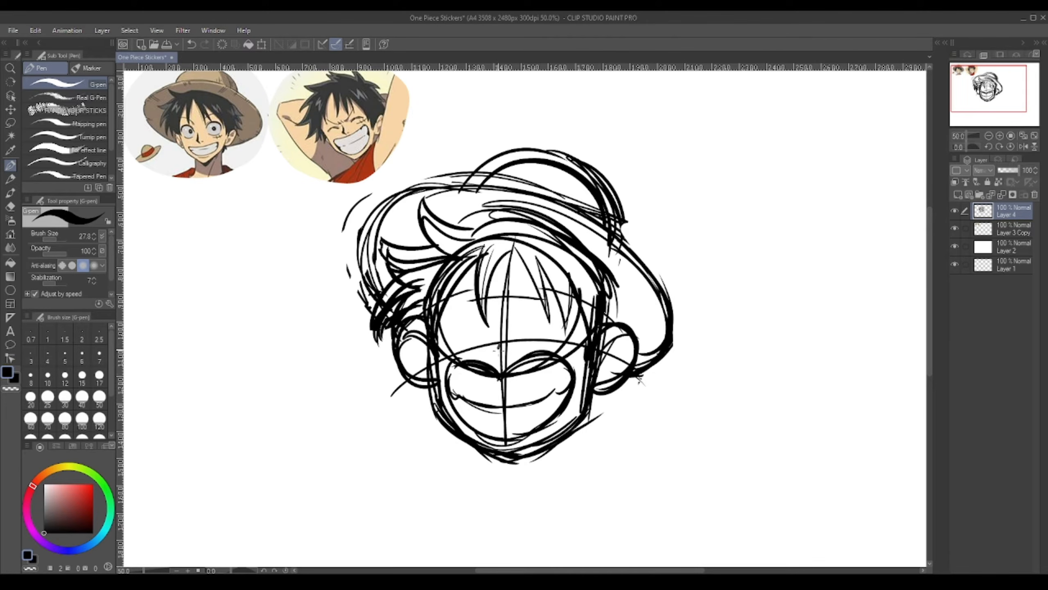
{"action": "left_click_drag", "start_coordinate": [523, 346], "coordinate": [580, 344]}
{"action": "left_click_drag", "start_coordinate": [578, 341], "coordinate": [557, 291]}
{"action": "key", "text": "ctrl+z"}
{"action": "key", "text": "ctrl+z"}
{"action": "key", "text": "ctrl+z"}
{"action": "left_click_drag", "start_coordinate": [509, 281], "coordinate": [554, 274]}
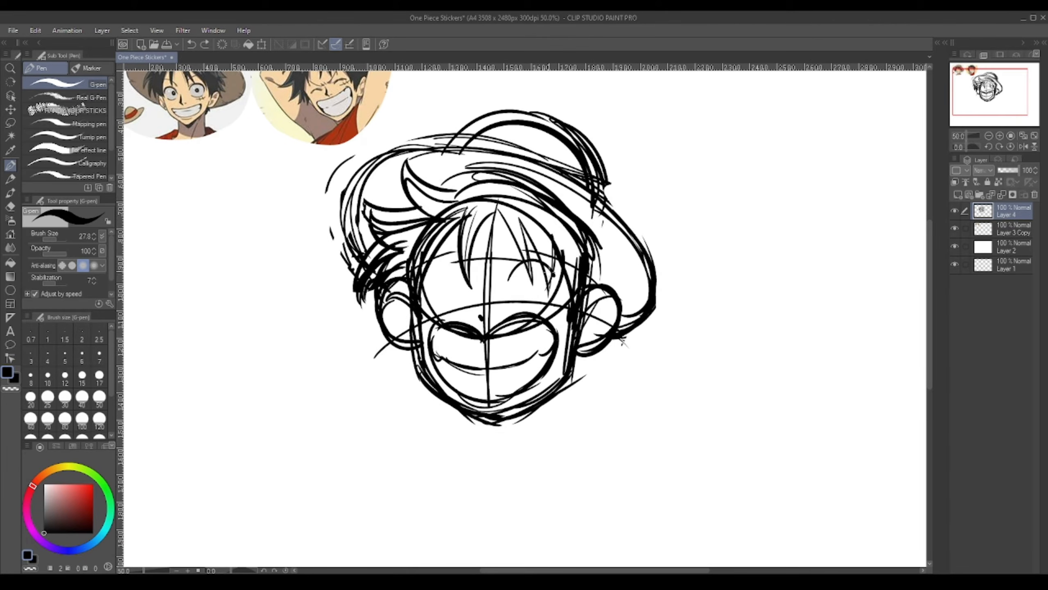
{"action": "key", "text": "ctrl+z"}
{"action": "key", "text": "ctrl+z"}
Draw both closed, smiling eyes as thick upward arcs above the grin
{"action": "mouse_move", "coordinate": [508, 301]}
{"action": "left_mouse_down"}
{"action": "mouse_move", "coordinate": [535, 281]}
{"action": "mouse_move", "coordinate": [550, 286]}
{"action": "left_mouse_up"}
{"action": "key", "text": "ctrl+z"}
{"action": "mouse_move", "coordinate": [510, 300]}
{"action": "left_mouse_down"}
{"action": "mouse_move", "coordinate": [522, 286]}
{"action": "mouse_move", "coordinate": [553, 286]}
{"action": "left_mouse_up"}
{"action": "left_click_drag", "start_coordinate": [509, 299], "coordinate": [559, 284]}
{"action": "left_click_drag", "start_coordinate": [468, 304], "coordinate": [424, 296]}
{"action": "key", "text": "ctrl+z"}
{"action": "left_click_drag", "start_coordinate": [463, 290], "coordinate": [426, 291]}
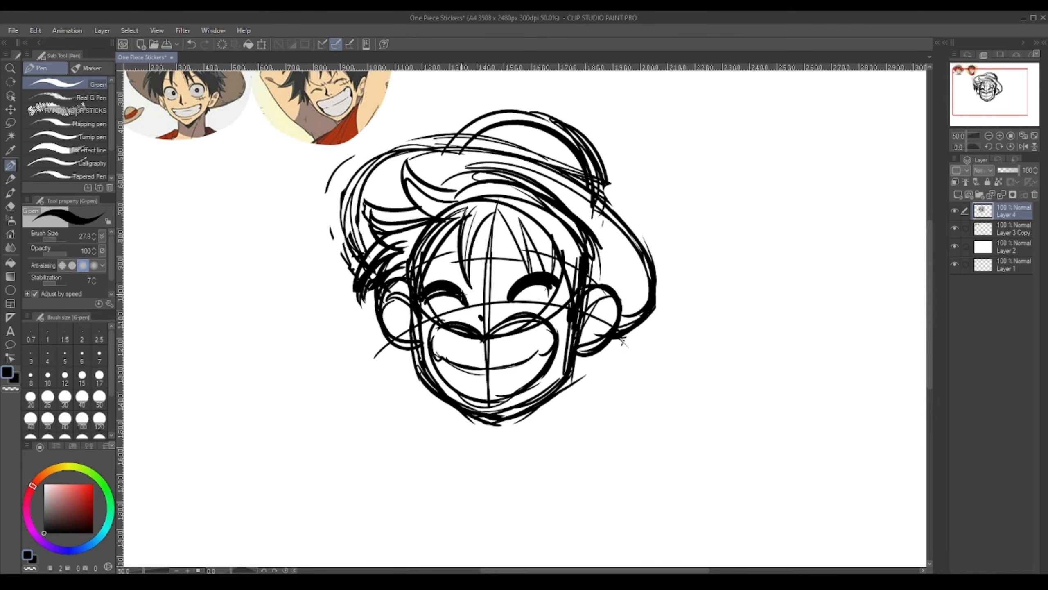
Sketch a small oval eyebrow above each closed eye
{"action": "left_click_drag", "start_coordinate": [495, 264], "coordinate": [492, 284]}
{"action": "left_click_drag", "start_coordinate": [523, 259], "coordinate": [509, 267]}
{"action": "left_click_drag", "start_coordinate": [421, 280], "coordinate": [426, 283]}
{"action": "left_click_drag", "start_coordinate": [547, 300], "coordinate": [548, 325]}
{"action": "left_click_drag", "start_coordinate": [405, 395], "coordinate": [449, 449]}
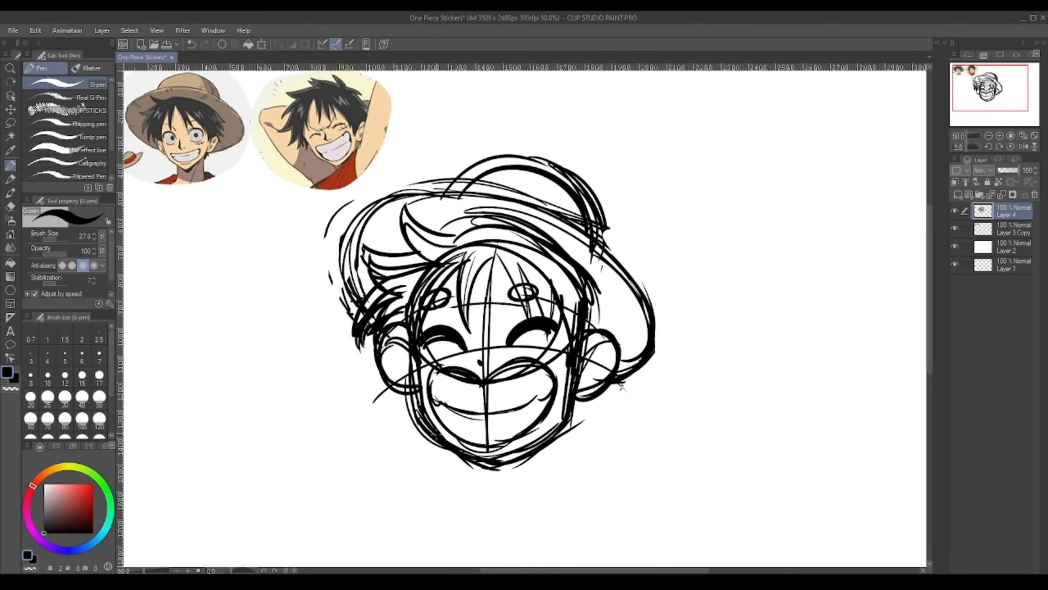
Sketch a five-pointed star beside the left side of the jaw
{"action": "mouse_move", "coordinate": [395, 427]}
{"action": "left_mouse_down"}
{"action": "mouse_move", "coordinate": [378, 435]}
{"action": "mouse_move", "coordinate": [396, 423]}
{"action": "left_mouse_up"}
{"action": "key", "text": "ctrl+z"}
{"action": "key", "text": "ctrl+z"}
{"action": "key", "text": "ctrl+z"}
{"action": "left_click_drag", "start_coordinate": [377, 438], "coordinate": [385, 439]}
{"action": "left_click_drag", "start_coordinate": [390, 440], "coordinate": [395, 424]}
{"action": "key", "text": "ctrl+z"}
Add stars beside the right jaw and the hat's right side, with small circles next to the stars
{"action": "left_click_drag", "start_coordinate": [598, 419], "coordinate": [616, 426]}
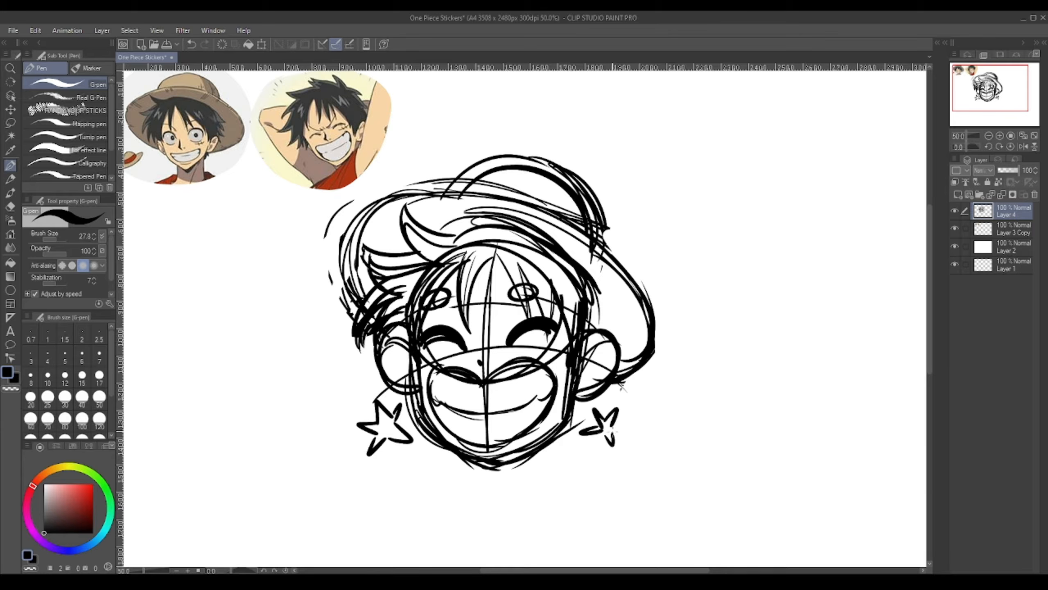
{"action": "key", "text": "ctrl+z"}
{"action": "mouse_move", "coordinate": [637, 227]}
{"action": "left_mouse_down"}
{"action": "mouse_move", "coordinate": [624, 240]}
{"action": "mouse_move", "coordinate": [643, 269]}
{"action": "left_mouse_up"}
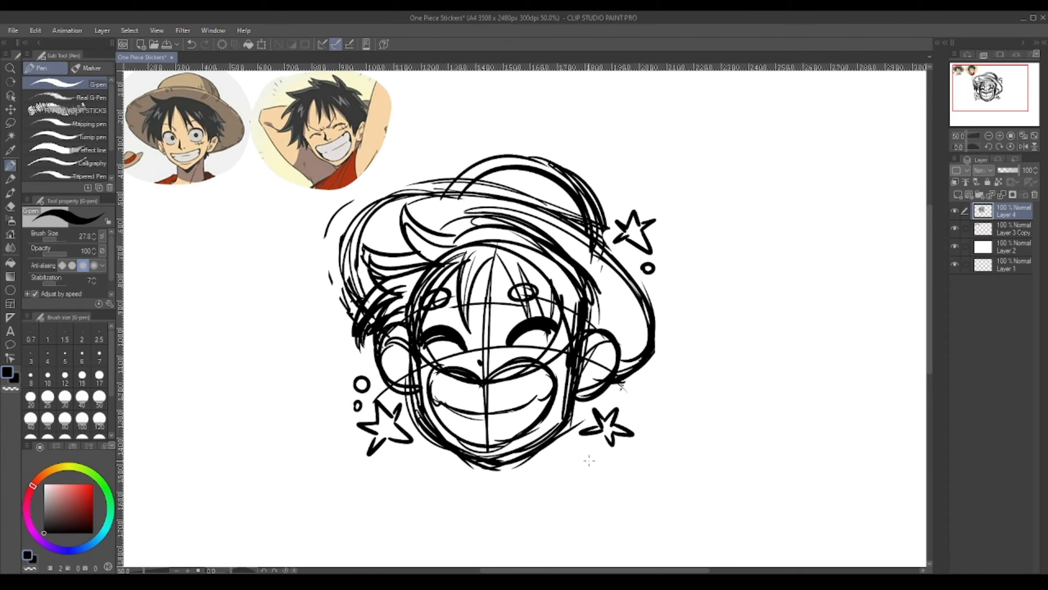
{"action": "left_click_drag", "start_coordinate": [631, 399], "coordinate": [612, 386]}
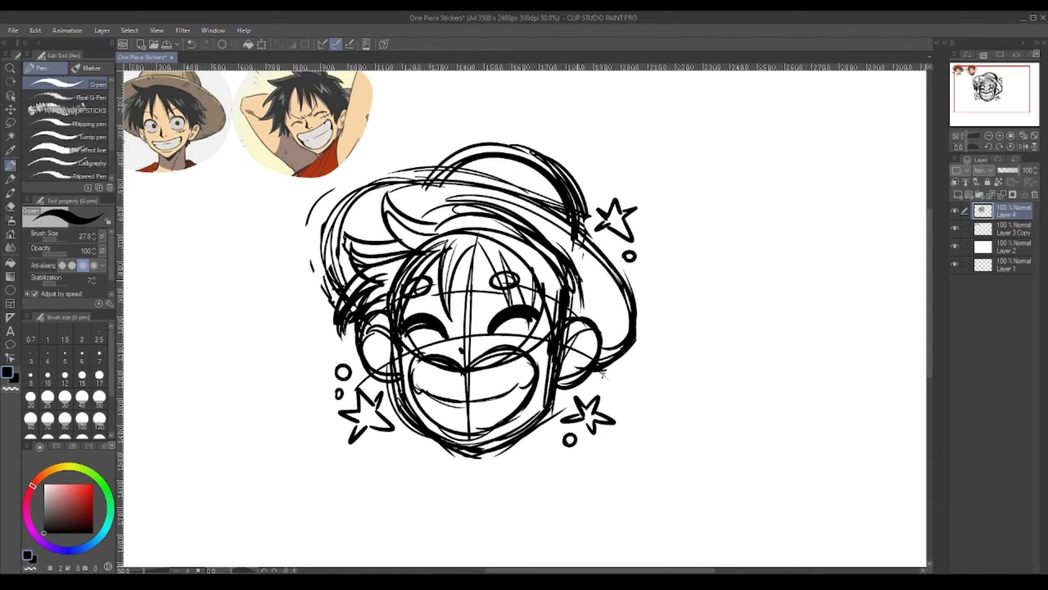
Add a pointed hair tuft under the brim at the right temple and inner lines in the ears
{"action": "left_click_drag", "start_coordinate": [582, 281], "coordinate": [599, 287]}
{"action": "key", "text": "ctrl+z"}
{"action": "left_click_drag", "start_coordinate": [582, 279], "coordinate": [604, 284]}
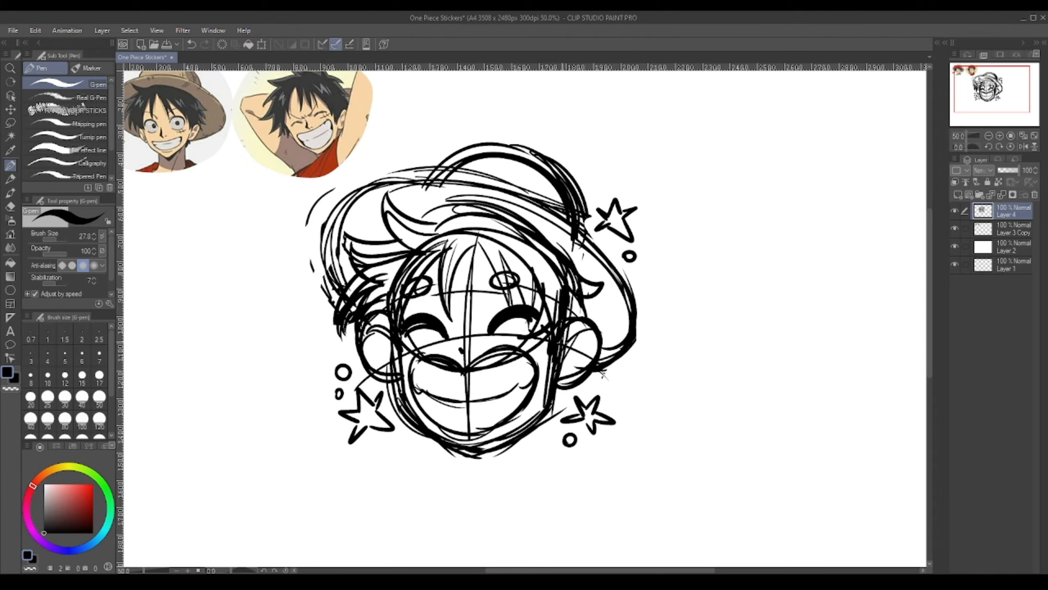
{"action": "left_click_drag", "start_coordinate": [565, 343], "coordinate": [583, 330]}
{"action": "left_click_drag", "start_coordinate": [515, 440], "coordinate": [514, 420]}
{"action": "key", "text": "ctrl+z"}
{"action": "mouse_move", "coordinate": [627, 278]}
{"action": "left_mouse_down"}
{"action": "mouse_move", "coordinate": [633, 324]}
{"action": "mouse_move", "coordinate": [602, 331]}
{"action": "left_mouse_up"}
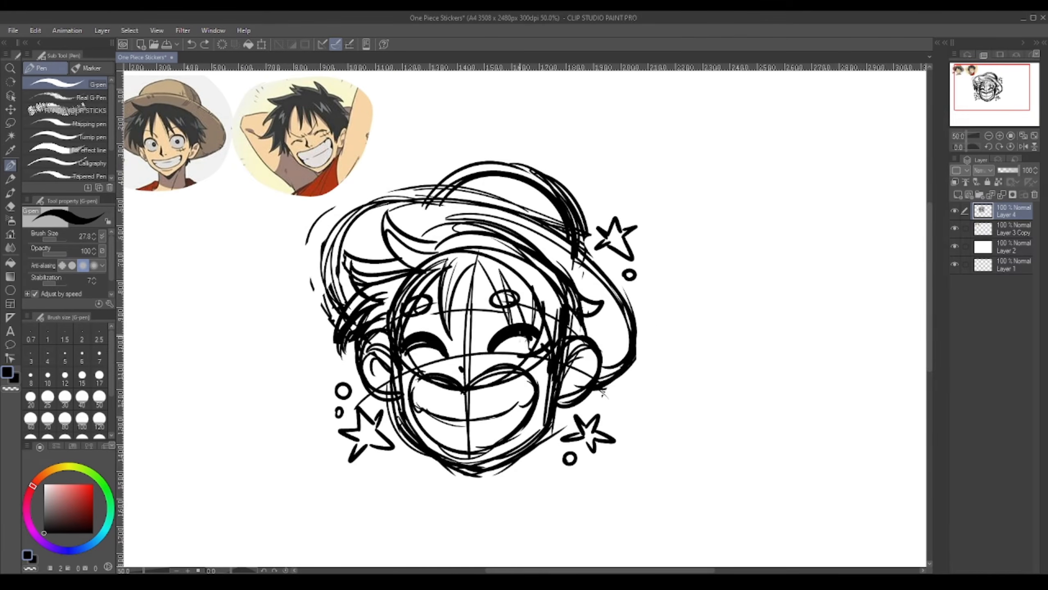
Thicken both eyebrows into bold, slanted ovals
{"action": "left_click_drag", "start_coordinate": [497, 315], "coordinate": [491, 310]}
{"action": "key", "text": "ctrl+z"}
{"action": "left_click_drag", "start_coordinate": [420, 308], "coordinate": [448, 325]}
{"action": "mouse_move", "coordinate": [452, 310]}
{"action": "left_mouse_down"}
{"action": "mouse_move", "coordinate": [456, 331]}
{"action": "mouse_move", "coordinate": [517, 306]}
{"action": "left_mouse_up"}
{"action": "mouse_move", "coordinate": [479, 327]}
{"action": "left_mouse_down"}
{"action": "mouse_move", "coordinate": [478, 317]}
{"action": "mouse_move", "coordinate": [486, 328]}
{"action": "left_mouse_up"}
{"action": "mouse_move", "coordinate": [575, 345]}
{"action": "left_mouse_down"}
{"action": "mouse_move", "coordinate": [566, 325]}
{"action": "mouse_move", "coordinate": [541, 400]}
{"action": "left_mouse_up"}
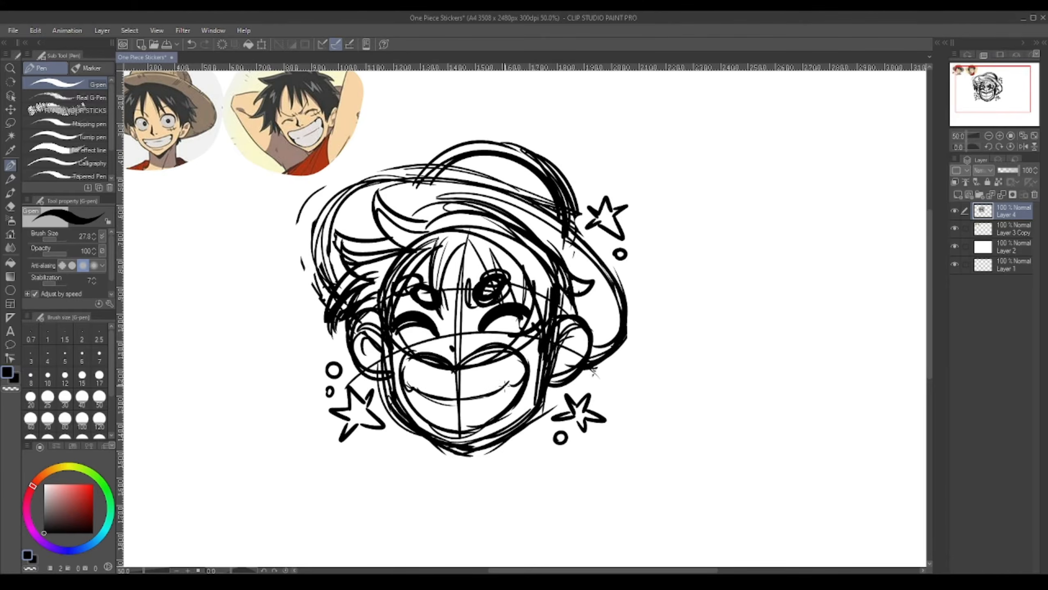
Enlarge the whole head sketch with a Scale/Rotate transformation so it fills more of the page
{"action": "key", "text": "ctrl+t"}
{"action": "left_click_drag", "start_coordinate": [629, 299], "coordinate": [637, 300]}
{"action": "key", "text": "Return"}
{"action": "scroll", "coordinate": [623, 304], "scroll_direction": "down", "scroll_amount": 1}
{"action": "mouse_move", "coordinate": [584, 355]}
{"action": "left_mouse_down"}
{"action": "mouse_move", "coordinate": [530, 323]}
{"action": "mouse_move", "coordinate": [554, 339]}
{"action": "left_mouse_up"}
{"action": "key", "text": "ctrl+t"}
{"action": "mouse_move", "coordinate": [601, 388]}
{"action": "left_mouse_down"}
{"action": "mouse_move", "coordinate": [717, 496]}
{"action": "mouse_move", "coordinate": [689, 452]}
{"action": "mouse_move", "coordinate": [716, 470]}
{"action": "left_mouse_up"}
{"action": "left_click_drag", "start_coordinate": [691, 438], "coordinate": [695, 441]}
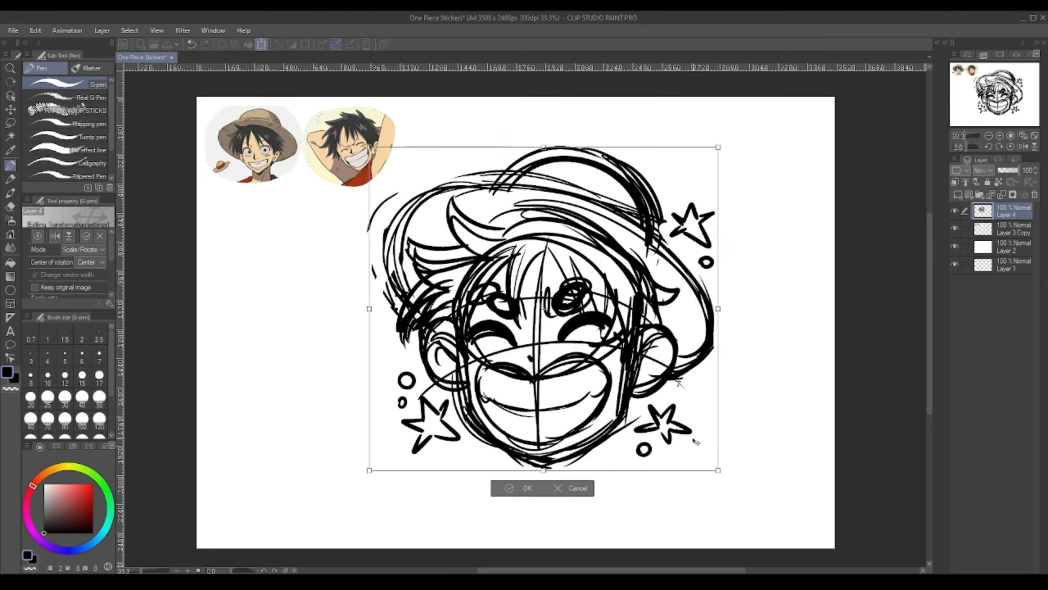
{"action": "key", "text": "Return"}
Erase the two stars on the right and all small circles with the Hard eraser, keeping the left star
{"action": "left_click_drag", "start_coordinate": [723, 328], "coordinate": [655, 306]}
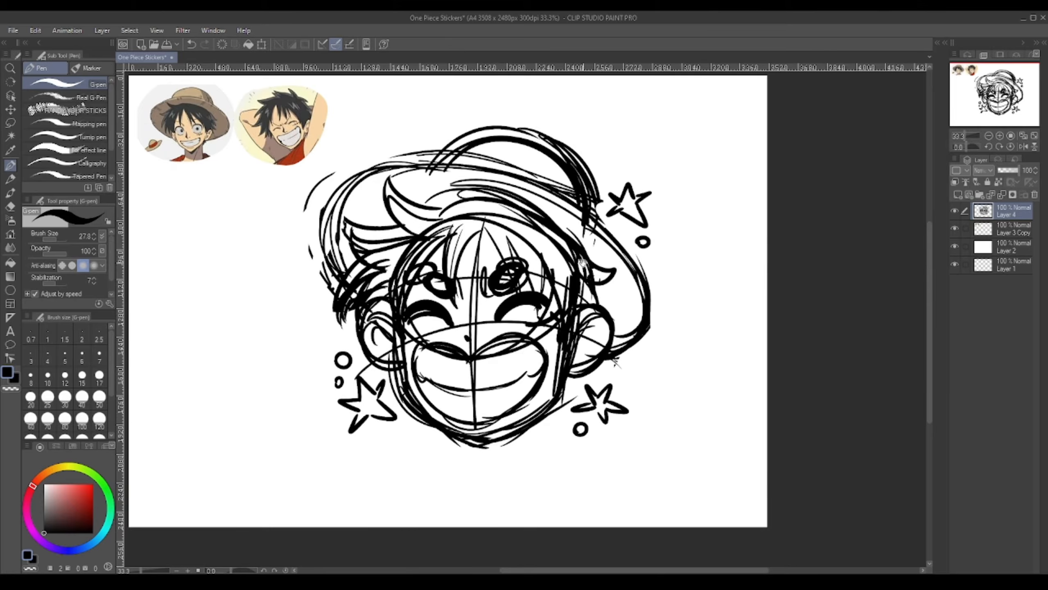
{"action": "left_click_drag", "start_coordinate": [582, 263], "coordinate": [607, 282]}
{"action": "left_click", "coordinate": [10, 207]}
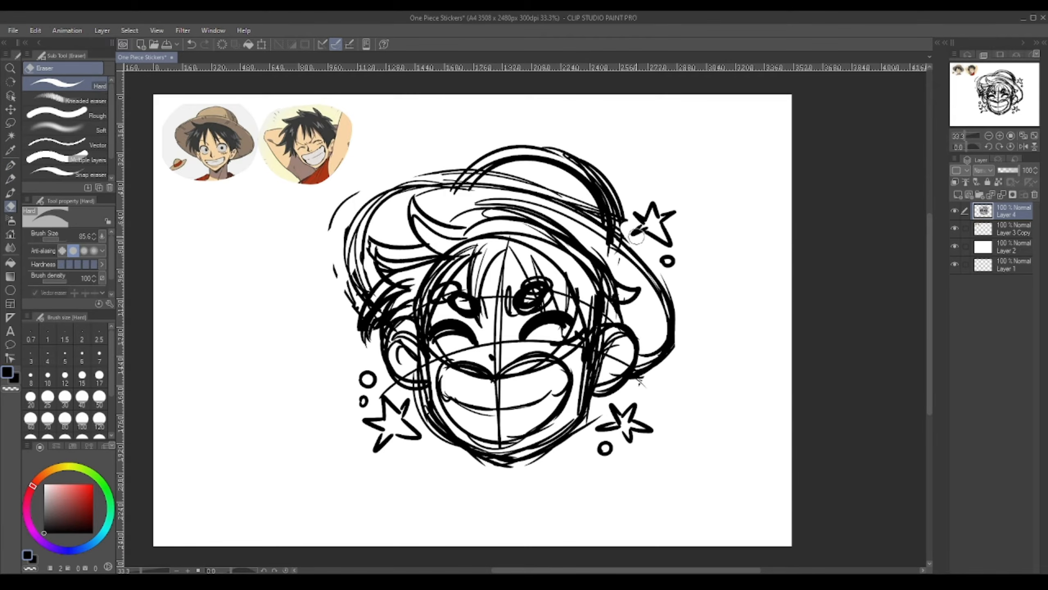
{"action": "left_click_drag", "start_coordinate": [637, 237], "coordinate": [671, 262]}
{"action": "left_click_drag", "start_coordinate": [605, 448], "coordinate": [647, 431]}
{"action": "left_click_drag", "start_coordinate": [366, 374], "coordinate": [363, 401]}
Draw short accent dashes beside the hat's right side and the left ear with the G-pen
{"action": "left_click", "coordinate": [10, 165]}
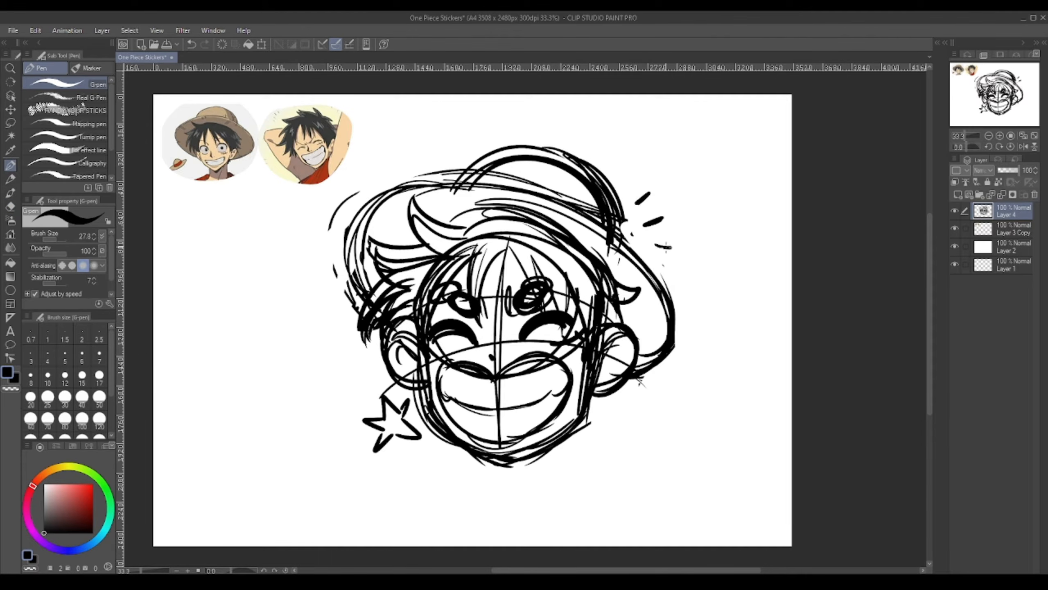
{"action": "key", "text": "ctrl+z"}
{"action": "mouse_move", "coordinate": [374, 377]}
{"action": "left_mouse_down"}
{"action": "mouse_move", "coordinate": [355, 388]}
{"action": "mouse_move", "coordinate": [363, 365]}
{"action": "left_mouse_up"}
{"action": "key", "text": "ctrl+z"}
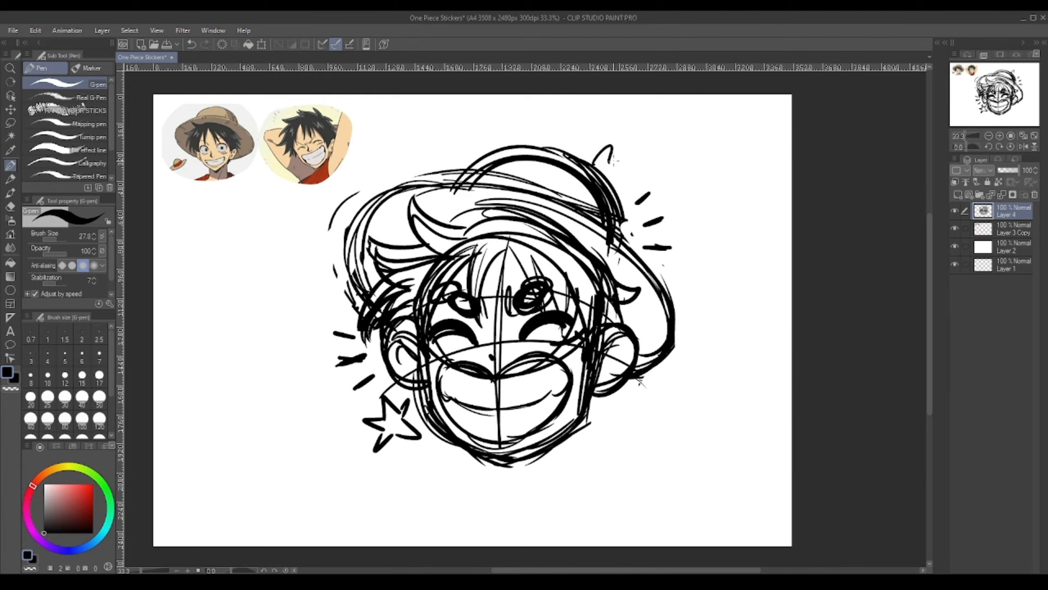
Draw angular accent marks above the brim's upper left and curved dashes below the right ear
{"action": "key", "text": "ctrl+z"}
{"action": "key", "text": "ctrl+z"}
{"action": "left_click_drag", "start_coordinate": [613, 412], "coordinate": [644, 388]}
{"action": "key", "text": "ctrl+z"}
{"action": "key", "text": "ctrl+z"}
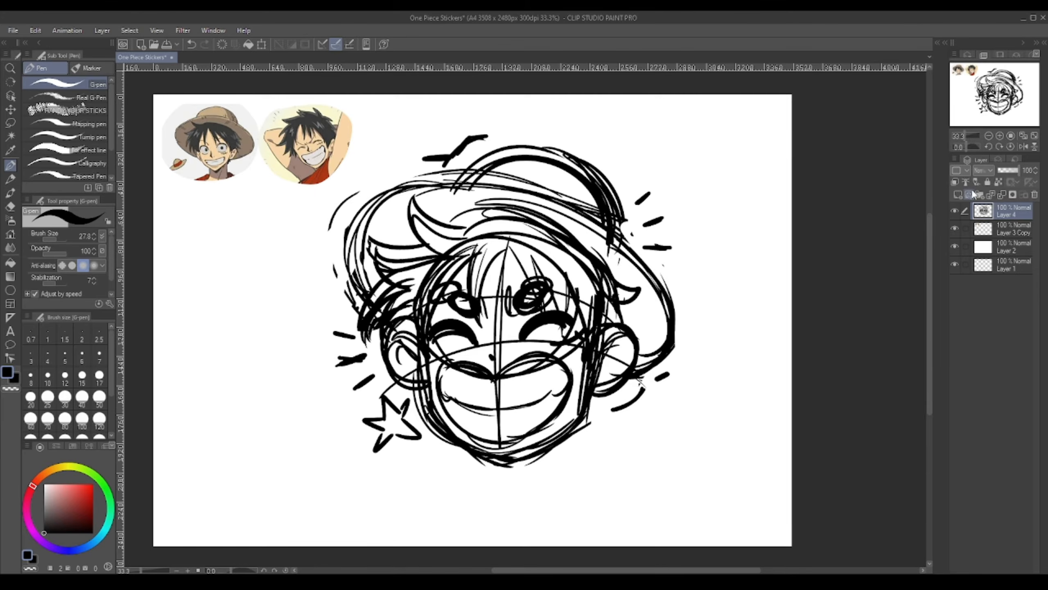
Create a layer folder and name it ESBOÇO 1
{"action": "left_click", "coordinate": [974, 194]}
{"action": "left_click", "coordinate": [1035, 195]}
{"action": "left_click", "coordinate": [981, 195]}
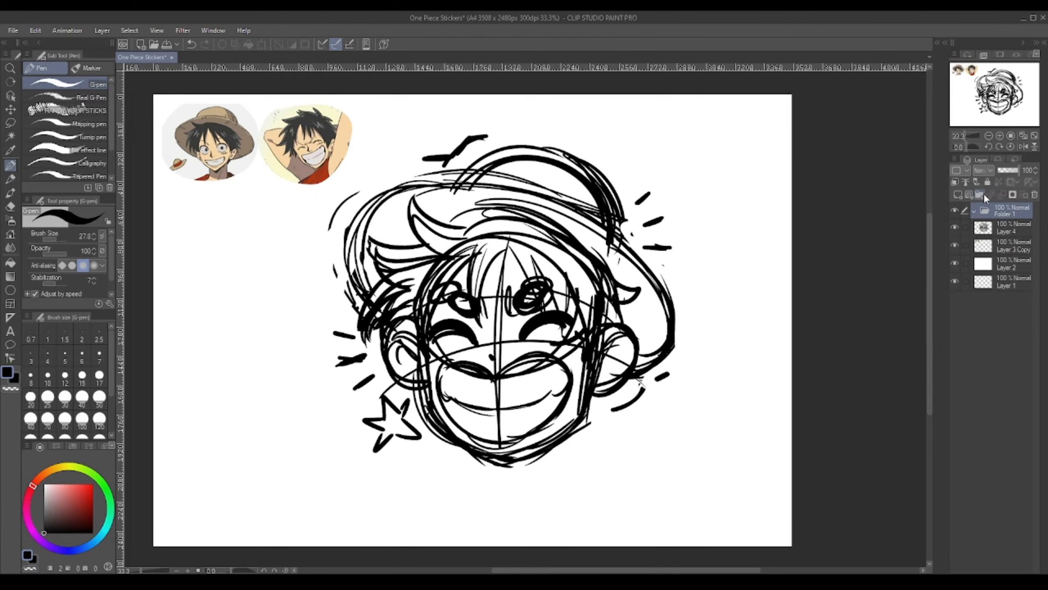
{"action": "double_click", "coordinate": [1005, 214]}
{"action": "type", "text": "ESBOÇO 1"}
{"action": "key", "text": "Return"}
Move Layer 4 into the ESBOÇO 1 folder, collapse it and lower its opacity to 6%
{"action": "left_click_drag", "start_coordinate": [1011, 228], "coordinate": [1002, 213]}
{"action": "left_click", "coordinate": [974, 211]}
{"action": "left_click_drag", "start_coordinate": [1017, 170], "coordinate": [1002, 170]}
Create a second layer folder named ESBOÇO 2 and add a new raster layer inside it
{"action": "left_click", "coordinate": [980, 195]}
{"action": "double_click", "coordinate": [1005, 214]}
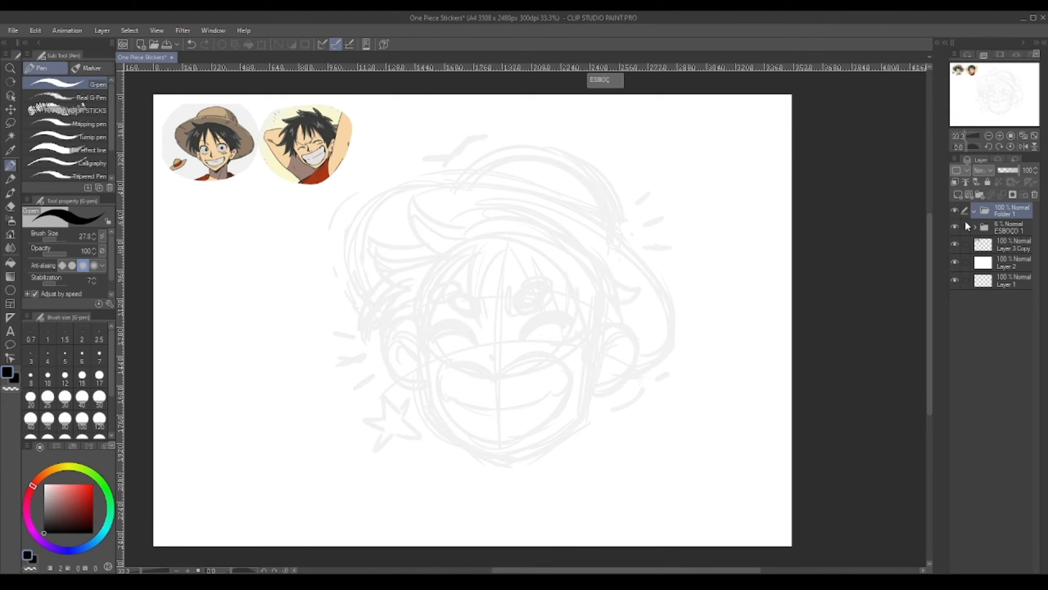
{"action": "type", "text": "ESBOÇO 2"}
{"action": "key", "text": "Return"}
{"action": "left_click", "coordinate": [958, 195]}
Undo a trial jaw stroke and set the ESBOÇO 1 folder's opacity to 5%
{"action": "left_click_drag", "start_coordinate": [446, 361], "coordinate": [428, 339]}
{"action": "scroll", "coordinate": [428, 339], "scroll_direction": "up", "scroll_amount": 1}
{"action": "left_click_drag", "start_coordinate": [344, 268], "coordinate": [360, 374]}
{"action": "key", "text": "ctrl+z"}
{"action": "left_click", "coordinate": [1007, 246]}
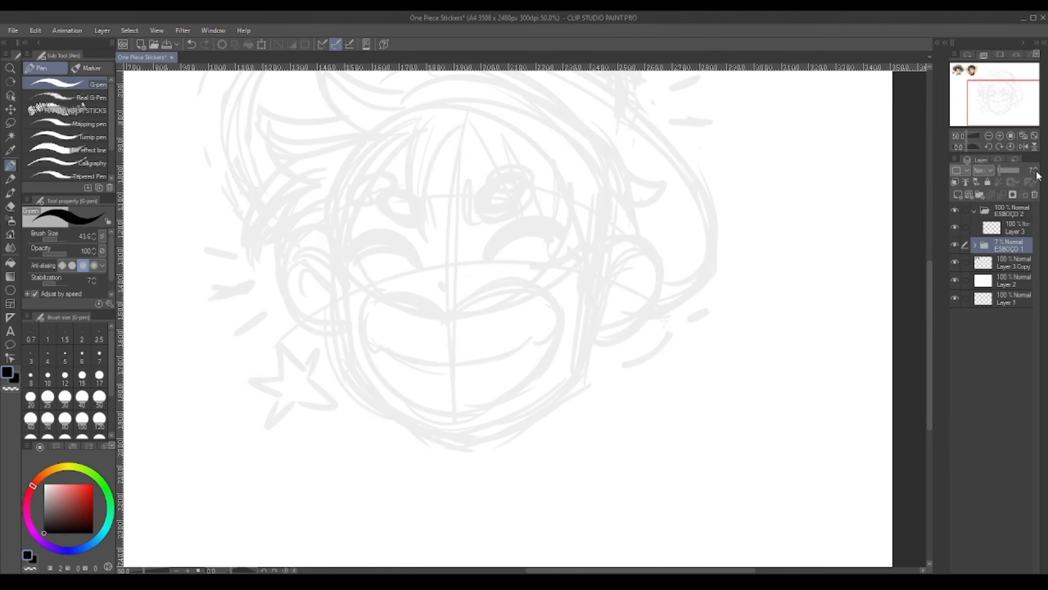
{"action": "left_click_drag", "start_coordinate": [999, 170], "coordinate": [998, 170]}
Draw the jawline from cheek to cheek on Layer 3 with the G-pen at size 43.6
{"action": "left_click", "coordinate": [1011, 228]}
{"action": "key", "text": "ctrl+z"}
{"action": "mouse_move", "coordinate": [341, 271]}
{"action": "left_mouse_down"}
{"action": "mouse_move", "coordinate": [360, 384]}
{"action": "mouse_move", "coordinate": [441, 435]}
{"action": "left_mouse_up"}
{"action": "key", "text": "ctrl+z"}
{"action": "mouse_move", "coordinate": [591, 281]}
{"action": "left_mouse_down"}
{"action": "mouse_move", "coordinate": [467, 416]}
{"action": "mouse_move", "coordinate": [562, 387]}
{"action": "mouse_move", "coordinate": [436, 431]}
{"action": "mouse_move", "coordinate": [465, 433]}
{"action": "mouse_move", "coordinate": [585, 349]}
{"action": "left_mouse_up"}
{"action": "key", "text": "ctrl+z"}
{"action": "key", "text": "ctrl+z"}
{"action": "mouse_move", "coordinate": [576, 354]}
{"action": "left_mouse_down"}
{"action": "mouse_move", "coordinate": [589, 261]}
{"action": "mouse_move", "coordinate": [551, 383]}
{"action": "left_mouse_up"}
{"action": "key", "text": "ctrl+z"}
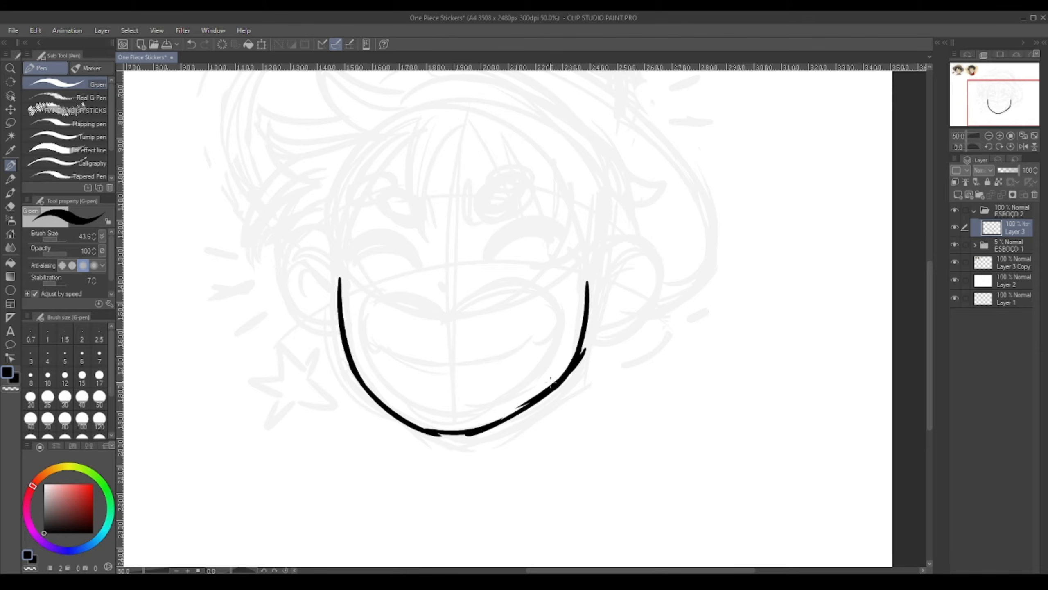
Thicken the jawline along its left side, upper right side and chin
{"action": "left_click_drag", "start_coordinate": [346, 292], "coordinate": [404, 417]}
{"action": "left_click_drag", "start_coordinate": [577, 352], "coordinate": [589, 289]}
{"action": "left_click_drag", "start_coordinate": [434, 430], "coordinate": [471, 435]}
Widen the jawline slightly by transforming its corners and sides, and hide and reshow the ESBOÇO 1 folder to check it
{"action": "key", "text": "ctrl+shift+t"}
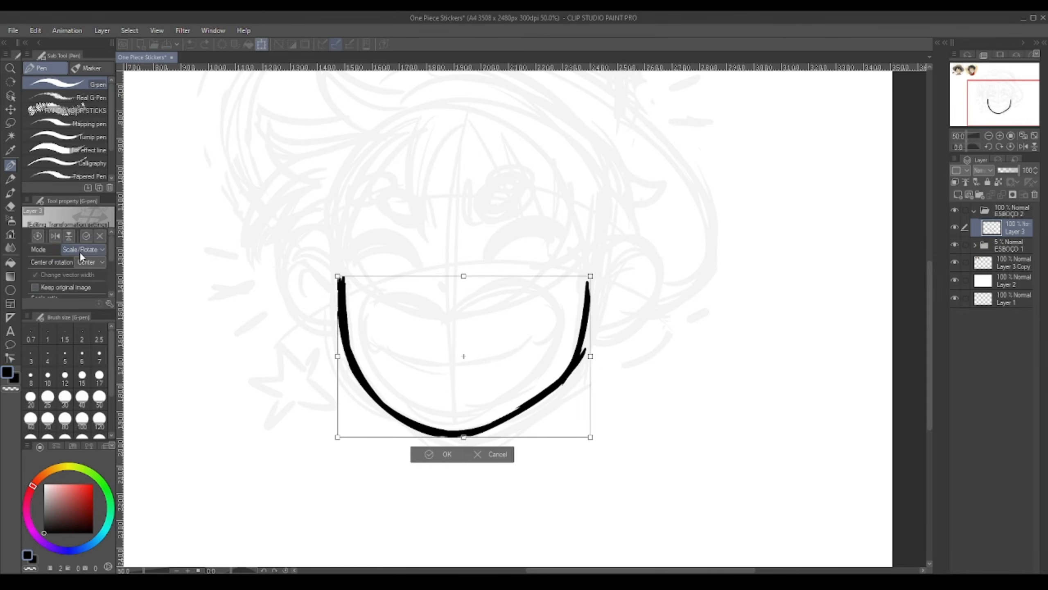
{"action": "left_click_drag", "start_coordinate": [337, 437], "coordinate": [346, 438]}
{"action": "left_click_drag", "start_coordinate": [590, 438], "coordinate": [598, 439]}
{"action": "left_click_drag", "start_coordinate": [342, 357], "coordinate": [334, 357]}
{"action": "left_click_drag", "start_coordinate": [593, 356], "coordinate": [596, 351]}
{"action": "left_click_drag", "start_coordinate": [339, 438], "coordinate": [333, 440]}
{"action": "key", "text": "Return"}
{"action": "left_click", "coordinate": [954, 245]}
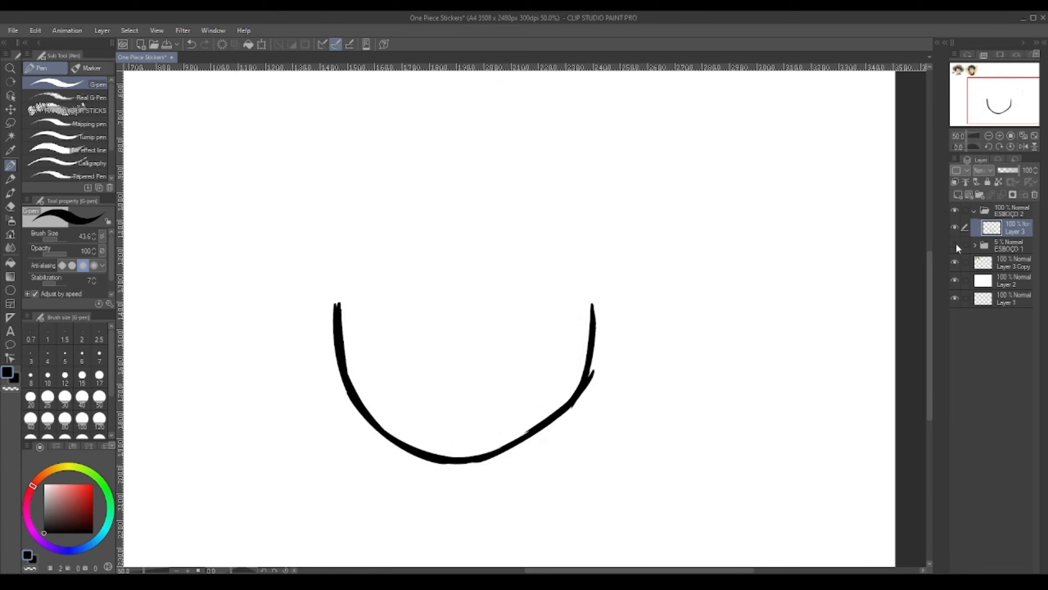
{"action": "left_click", "coordinate": [954, 245]}
Draw the heart-shaped upper edge of the grin inside the jaw and the mouth's left and lower curve
{"action": "left_click_drag", "start_coordinate": [446, 344], "coordinate": [487, 454]}
{"action": "left_click_drag", "start_coordinate": [491, 312], "coordinate": [470, 454]}
{"action": "key", "text": "ctrl+z"}
{"action": "key", "text": "ctrl+z"}
{"action": "left_click_drag", "start_coordinate": [448, 341], "coordinate": [389, 409]}
{"action": "key", "text": "ctrl+z"}
{"action": "mouse_move", "coordinate": [452, 342]}
{"action": "left_mouse_down"}
{"action": "mouse_move", "coordinate": [568, 334]}
{"action": "mouse_move", "coordinate": [449, 438]}
{"action": "mouse_move", "coordinate": [567, 348]}
{"action": "mouse_move", "coordinate": [478, 437]}
{"action": "left_mouse_up"}
{"action": "key", "text": "ctrl+z"}
{"action": "key", "text": "ctrl+z"}
{"action": "key", "text": "ctrl+z"}
{"action": "mouse_move", "coordinate": [379, 395]}
{"action": "left_mouse_down"}
{"action": "mouse_move", "coordinate": [439, 441]}
{"action": "mouse_move", "coordinate": [503, 422]}
{"action": "left_mouse_up"}
{"action": "key", "text": "ctrl+z"}
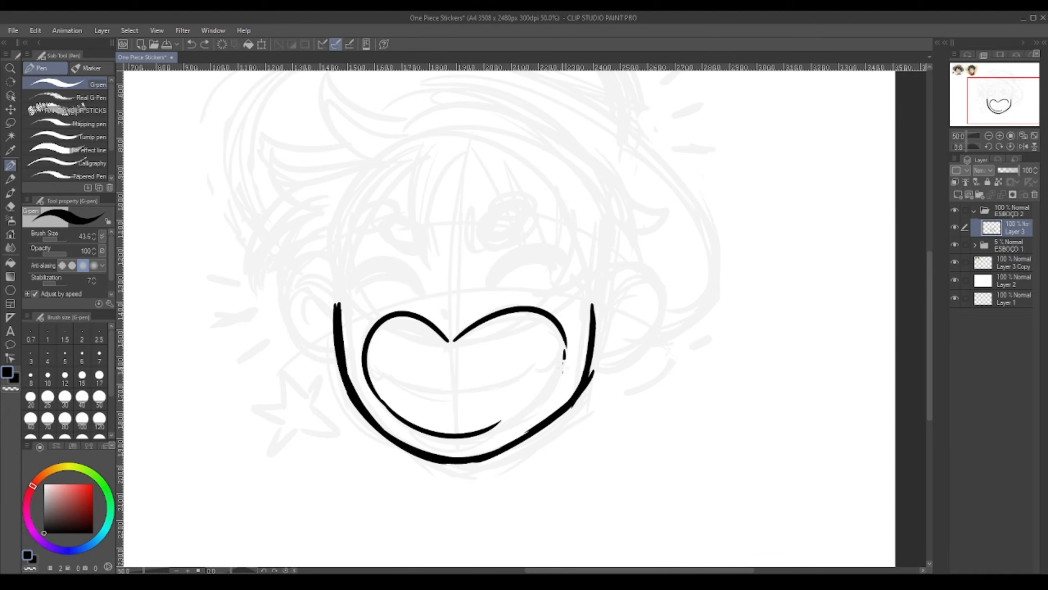
Close the mouth outline along its lower right and thicken its upper right and lower left edges
{"action": "mouse_move", "coordinate": [566, 350]}
{"action": "left_mouse_down"}
{"action": "mouse_move", "coordinate": [434, 439]}
{"action": "mouse_move", "coordinate": [482, 433]}
{"action": "left_mouse_up"}
{"action": "key", "text": "ctrl+z"}
{"action": "left_click_drag", "start_coordinate": [549, 384], "coordinate": [455, 437]}
{"action": "mouse_move", "coordinate": [563, 360]}
{"action": "left_mouse_down"}
{"action": "mouse_move", "coordinate": [537, 312]}
{"action": "mouse_move", "coordinate": [454, 342]}
{"action": "left_mouse_up"}
{"action": "key", "text": "ctrl+z"}
{"action": "mouse_move", "coordinate": [547, 312]}
{"action": "left_mouse_down"}
{"action": "mouse_move", "coordinate": [454, 348]}
{"action": "mouse_move", "coordinate": [412, 313]}
{"action": "left_mouse_up"}
{"action": "key", "text": "ctrl+z"}
{"action": "left_click_drag", "start_coordinate": [374, 324], "coordinate": [395, 422]}
{"action": "key", "text": "ctrl+z"}
{"action": "left_click_drag", "start_coordinate": [369, 374], "coordinate": [429, 429]}
Draw the broken line between the teeth with notched ends and the small gum marks under the upper lip
{"action": "left_click_drag", "start_coordinate": [563, 346], "coordinate": [441, 388]}
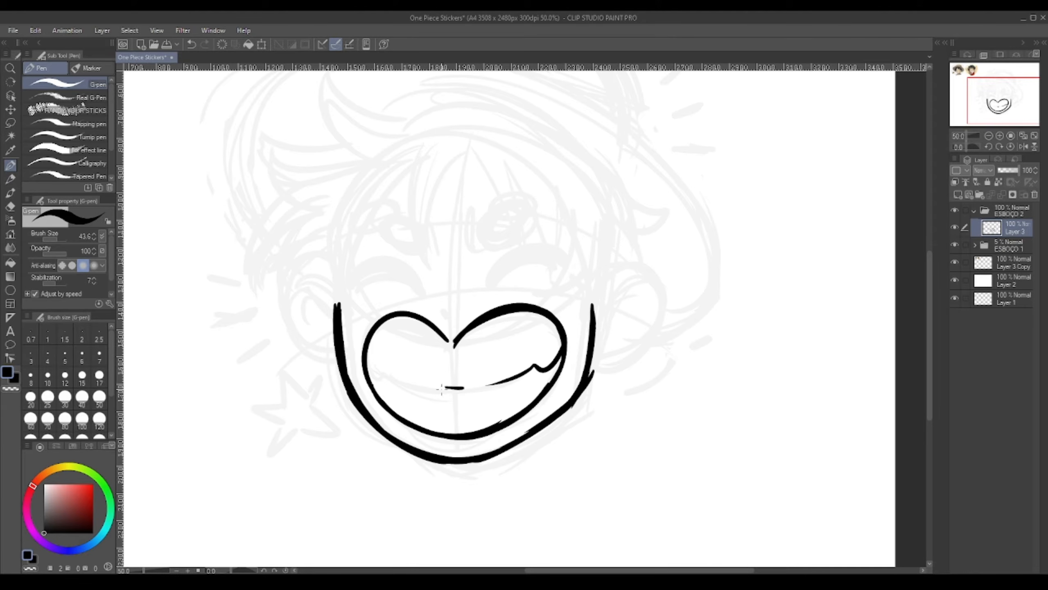
{"action": "left_click_drag", "start_coordinate": [367, 371], "coordinate": [419, 385]}
{"action": "left_click_drag", "start_coordinate": [379, 367], "coordinate": [420, 385]}
{"action": "left_click_drag", "start_coordinate": [378, 333], "coordinate": [416, 321]}
{"action": "key", "text": "ctrl+z"}
{"action": "left_click_drag", "start_coordinate": [547, 320], "coordinate": [498, 317]}
{"action": "key", "text": "ctrl+z"}
{"action": "left_click_drag", "start_coordinate": [539, 315], "coordinate": [496, 316]}
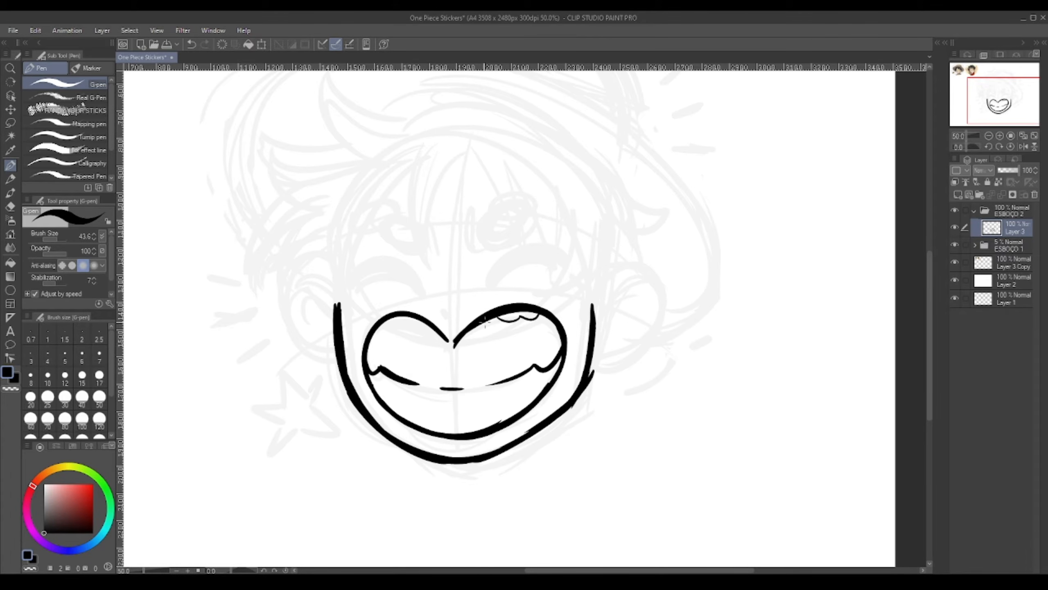
{"action": "scroll", "coordinate": [478, 351], "scroll_direction": "down", "scroll_amount": 1}
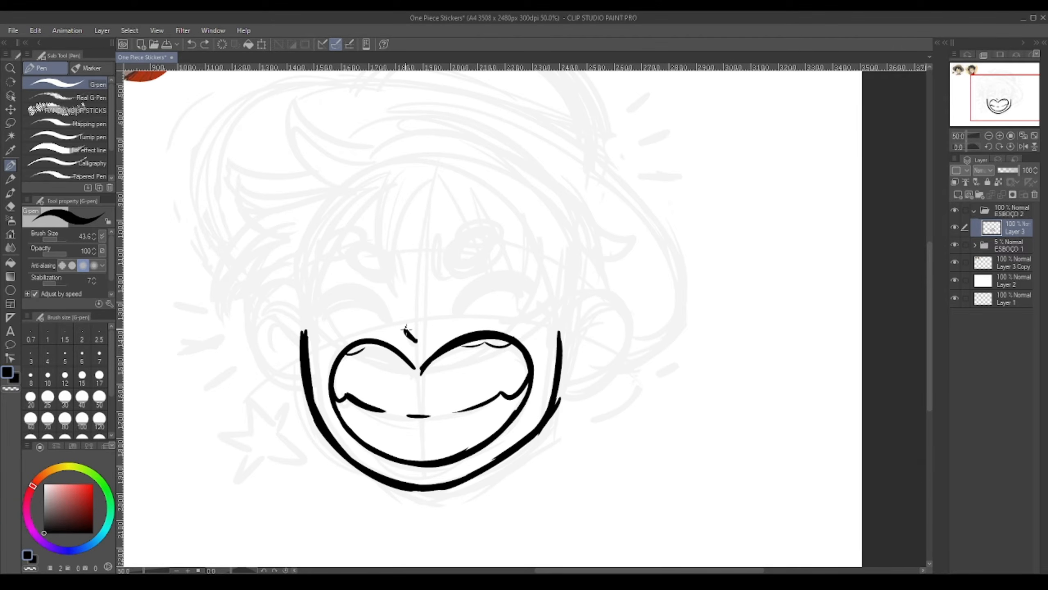
Draw the two closed, arched eyes above the grin with thick strokes
{"action": "left_click_drag", "start_coordinate": [456, 319], "coordinate": [531, 292]}
{"action": "mouse_move", "coordinate": [386, 324]}
{"action": "left_mouse_down"}
{"action": "mouse_move", "coordinate": [311, 309]}
{"action": "mouse_move", "coordinate": [339, 305]}
{"action": "left_mouse_up"}
{"action": "key", "text": "ctrl+z"}
Hide the ESBOÇO 1 folder, lasso the left eye and transform it to adjust its placement
{"action": "left_click", "coordinate": [955, 245]}
{"action": "key", "text": "m"}
{"action": "mouse_move", "coordinate": [345, 266]}
{"action": "left_mouse_down"}
{"action": "mouse_move", "coordinate": [374, 330]}
{"action": "mouse_move", "coordinate": [347, 262]}
{"action": "left_mouse_up"}
{"action": "key", "text": "ctrl+t"}
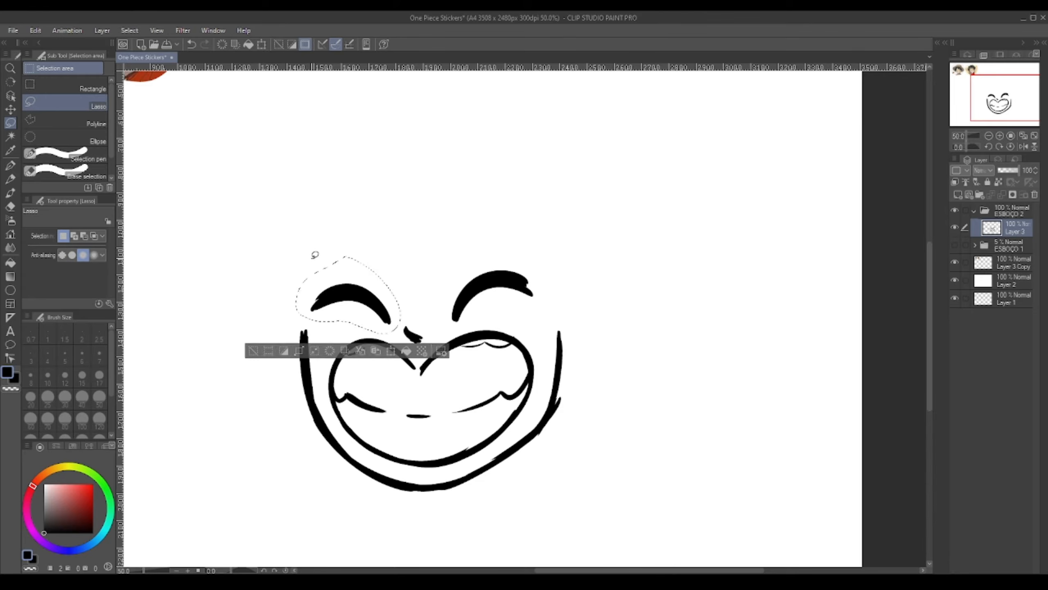
{"action": "key", "text": "ctrl+d"}
Check the face in a mirrored canvas view, restore the orientation and show the ESBOÇO 1 folder again
{"action": "scroll", "coordinate": [929, 264], "scroll_direction": "down", "scroll_amount": 1}
{"action": "left_click", "coordinate": [1024, 146]}
{"action": "left_click_drag", "start_coordinate": [398, 295], "coordinate": [403, 273]}
{"action": "key", "text": "ctrl+d"}
{"action": "left_click", "coordinate": [1024, 146]}
{"action": "left_click", "coordinate": [955, 245]}
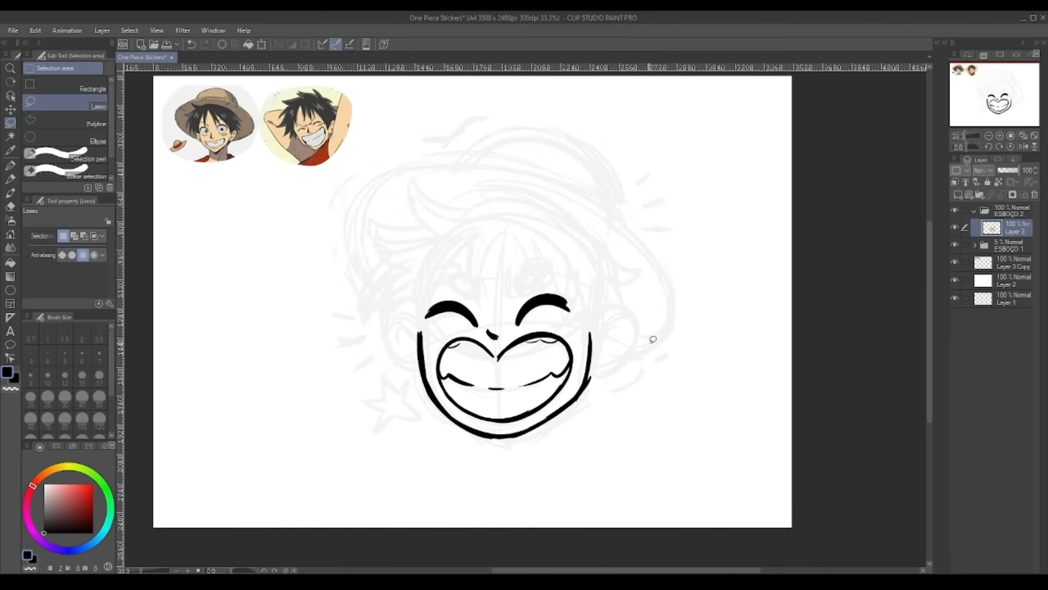
Draw the pointed fringe locks over the left and middle of the forehead with the G-pen
{"action": "key", "text": "p"}
{"action": "scroll", "coordinate": [571, 319], "scroll_direction": "up", "scroll_amount": 1}
{"action": "mouse_move", "coordinate": [420, 203]}
{"action": "left_mouse_down"}
{"action": "mouse_move", "coordinate": [363, 298]}
{"action": "mouse_move", "coordinate": [395, 331]}
{"action": "left_mouse_up"}
{"action": "key", "text": "ctrl+z"}
{"action": "left_click_drag", "start_coordinate": [432, 247], "coordinate": [368, 360]}
{"action": "left_click_drag", "start_coordinate": [372, 268], "coordinate": [368, 359]}
{"action": "left_click_drag", "start_coordinate": [445, 229], "coordinate": [448, 337]}
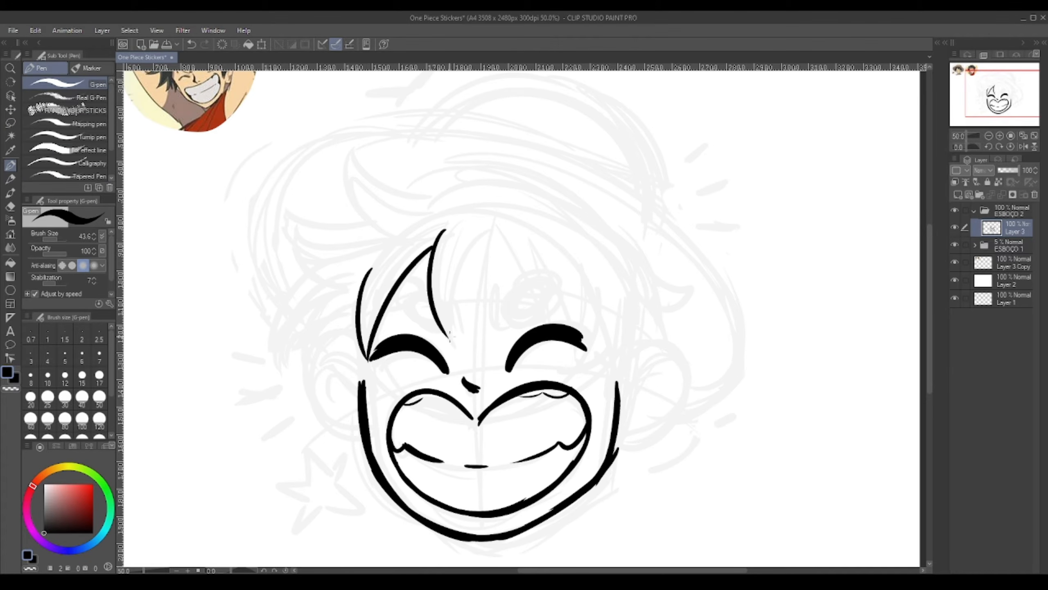
{"action": "key", "text": "ctrl+z"}
{"action": "mouse_move", "coordinate": [491, 228]}
{"action": "left_mouse_down"}
{"action": "mouse_move", "coordinate": [442, 324]}
{"action": "mouse_move", "coordinate": [451, 340]}
{"action": "left_mouse_up"}
Draw the spiky side locks beside the left eye and the pointed tuft sticking out above them
{"action": "scroll", "coordinate": [454, 281], "scroll_direction": "down", "scroll_amount": 1}
{"action": "scroll", "coordinate": [454, 281], "scroll_direction": "up", "scroll_amount": 1}
{"action": "left_click_drag", "start_coordinate": [334, 321], "coordinate": [358, 385]}
{"action": "left_click_drag", "start_coordinate": [360, 342], "coordinate": [361, 387]}
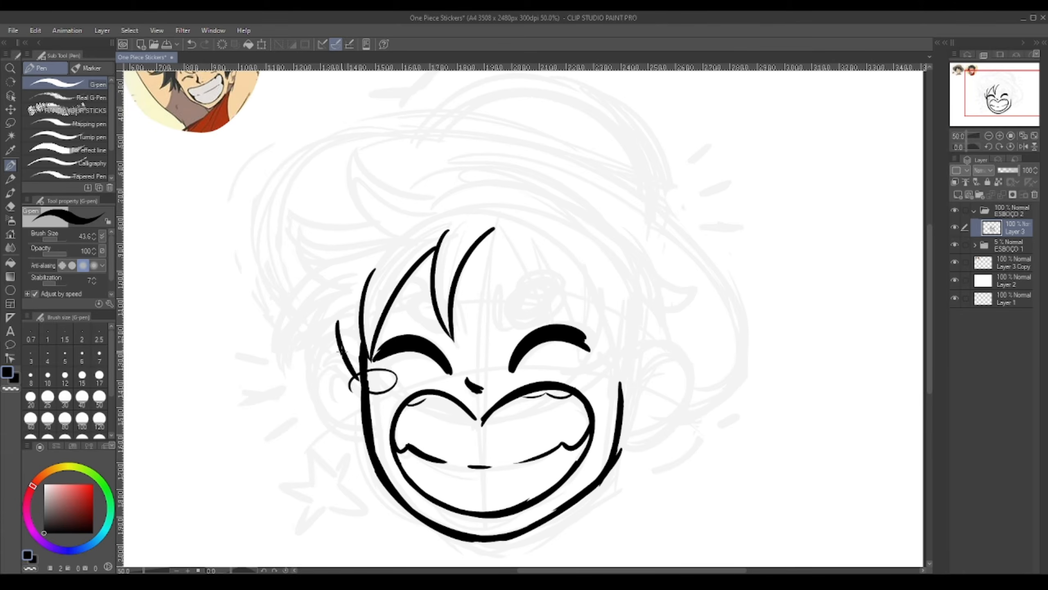
{"action": "left_click_drag", "start_coordinate": [335, 324], "coordinate": [359, 387]}
{"action": "mouse_move", "coordinate": [299, 315]}
{"action": "left_mouse_down"}
{"action": "mouse_move", "coordinate": [375, 346]}
{"action": "mouse_move", "coordinate": [400, 405]}
{"action": "left_mouse_up"}
{"action": "key", "text": "ctrl+z"}
{"action": "left_click_drag", "start_coordinate": [413, 320], "coordinate": [400, 406]}
{"action": "left_click_drag", "start_coordinate": [372, 372], "coordinate": [392, 325]}
{"action": "left_click_drag", "start_coordinate": [427, 249], "coordinate": [393, 330]}
{"action": "left_click_drag", "start_coordinate": [388, 285], "coordinate": [343, 351]}
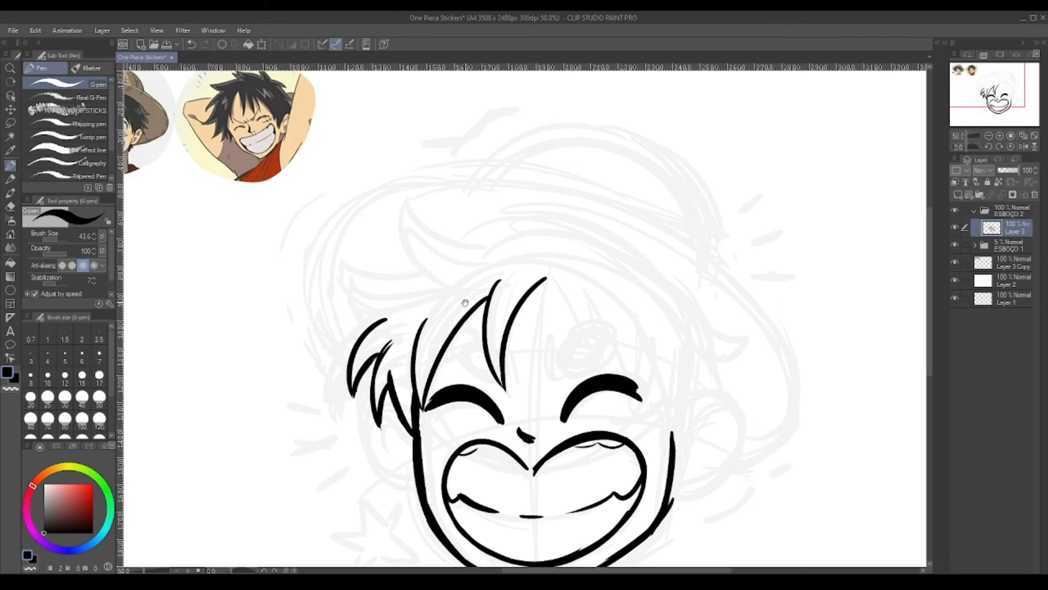
{"action": "left_click_drag", "start_coordinate": [419, 266], "coordinate": [338, 282]}
{"action": "left_click_drag", "start_coordinate": [388, 317], "coordinate": [342, 288]}
Draw the hair's crown contour and continue it down the right side with pointed tufts
{"action": "mouse_move", "coordinate": [436, 215]}
{"action": "left_mouse_down"}
{"action": "mouse_move", "coordinate": [602, 230]}
{"action": "mouse_move", "coordinate": [648, 288]}
{"action": "left_mouse_up"}
{"action": "key", "text": "ctrl+z"}
{"action": "left_click_drag", "start_coordinate": [587, 222], "coordinate": [655, 240]}
{"action": "mouse_move", "coordinate": [656, 240]}
{"action": "left_mouse_down"}
{"action": "mouse_move", "coordinate": [606, 255]}
{"action": "mouse_move", "coordinate": [707, 301]}
{"action": "left_mouse_up"}
{"action": "key", "text": "ctrl+z"}
{"action": "left_click_drag", "start_coordinate": [662, 280], "coordinate": [646, 313]}
{"action": "key", "text": "ctrl+z"}
{"action": "key", "text": "ctrl+z"}
{"action": "mouse_move", "coordinate": [580, 258]}
{"action": "left_mouse_down"}
{"action": "mouse_move", "coordinate": [609, 308]}
{"action": "mouse_move", "coordinate": [685, 340]}
{"action": "mouse_move", "coordinate": [642, 360]}
{"action": "left_mouse_up"}
{"action": "left_click_drag", "start_coordinate": [619, 372], "coordinate": [609, 306]}
{"action": "left_click_drag", "start_coordinate": [632, 293], "coordinate": [646, 337]}
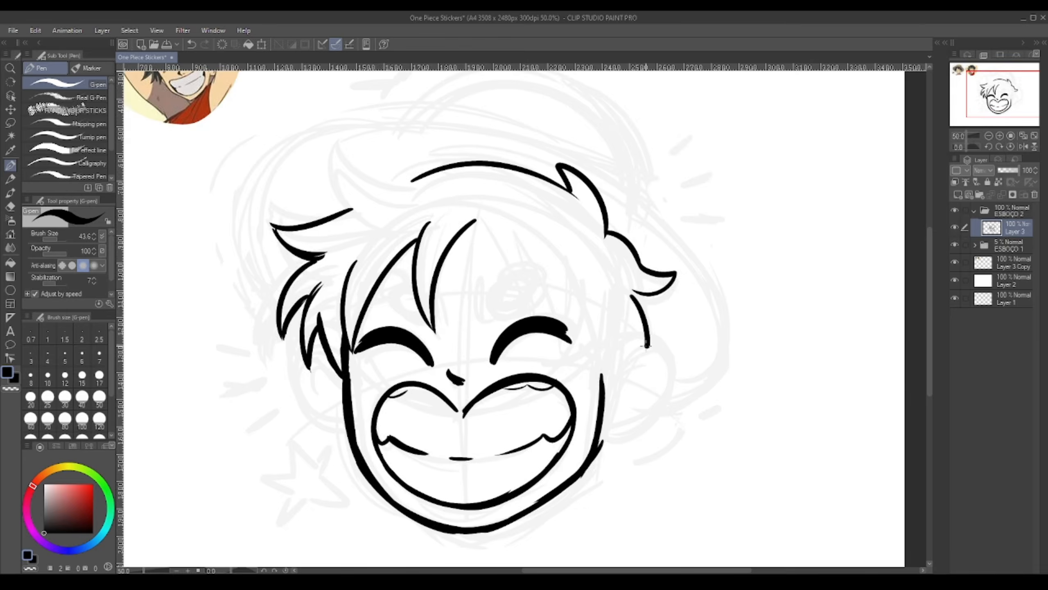
Draw the fringe locks over the right half of the forehead and the sideburn beside the right eye
{"action": "mouse_move", "coordinate": [598, 311]}
{"action": "left_mouse_down"}
{"action": "mouse_move", "coordinate": [611, 355]}
{"action": "mouse_move", "coordinate": [610, 345]}
{"action": "left_mouse_up"}
{"action": "left_click_drag", "start_coordinate": [489, 253], "coordinate": [532, 345]}
{"action": "left_click_drag", "start_coordinate": [525, 260], "coordinate": [535, 339]}
{"action": "left_click_drag", "start_coordinate": [529, 265], "coordinate": [594, 397]}
{"action": "key", "text": "ctrl+z"}
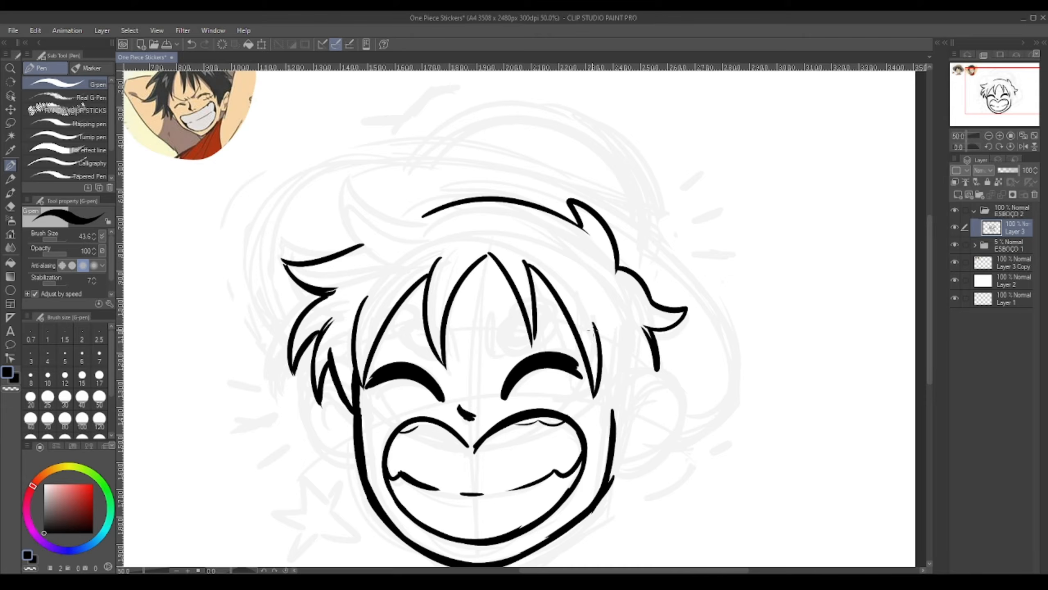
{"action": "left_click_drag", "start_coordinate": [594, 324], "coordinate": [600, 434]}
{"action": "left_click_drag", "start_coordinate": [634, 344], "coordinate": [602, 432]}
Draw the ears on both sides of the head with their inner fold lines
{"action": "left_click_drag", "start_coordinate": [647, 379], "coordinate": [643, 289]}
{"action": "left_click_drag", "start_coordinate": [632, 290], "coordinate": [610, 365]}
{"action": "left_click_drag", "start_coordinate": [665, 303], "coordinate": [614, 348]}
{"action": "left_click_drag", "start_coordinate": [641, 330], "coordinate": [652, 348]}
{"action": "mouse_move", "coordinate": [315, 284]}
{"action": "left_mouse_down"}
{"action": "mouse_move", "coordinate": [352, 379]}
{"action": "mouse_move", "coordinate": [349, 329]}
{"action": "left_mouse_up"}
{"action": "key", "text": "ctrl+z"}
Extend the crown contour to the upper left and end it in a double curled tuft
{"action": "left_click_drag", "start_coordinate": [486, 211], "coordinate": [525, 311]}
{"action": "mouse_move", "coordinate": [413, 232]}
{"action": "left_mouse_down"}
{"action": "mouse_move", "coordinate": [485, 250]}
{"action": "mouse_move", "coordinate": [447, 285]}
{"action": "mouse_move", "coordinate": [478, 250]}
{"action": "left_mouse_up"}
{"action": "key", "text": "ctrl+z"}
{"action": "key", "text": "ctrl+z"}
{"action": "left_click_drag", "start_coordinate": [394, 231], "coordinate": [422, 286]}
{"action": "left_click_drag", "start_coordinate": [378, 263], "coordinate": [440, 291]}
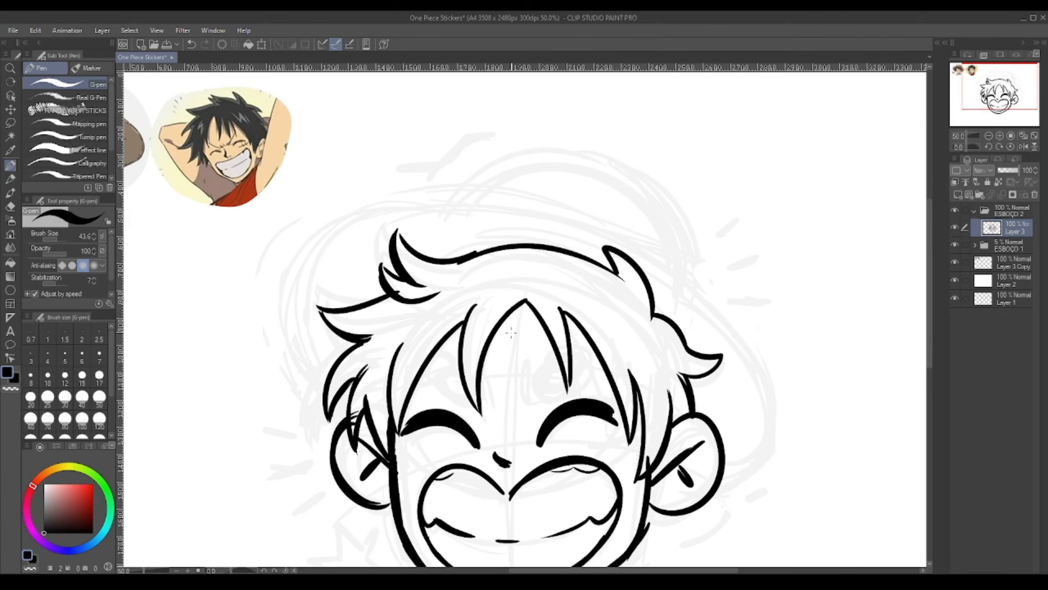
Try a pointed tuft on top of the head, undo it and redraw the smooth crown contour
{"action": "key", "text": "ctrl+minus"}
{"action": "left_click_drag", "start_coordinate": [463, 334], "coordinate": [445, 303]}
{"action": "mouse_move", "coordinate": [484, 237]}
{"action": "left_mouse_down"}
{"action": "mouse_move", "coordinate": [506, 290]}
{"action": "mouse_move", "coordinate": [506, 253]}
{"action": "left_mouse_up"}
{"action": "left_click_drag", "start_coordinate": [510, 222], "coordinate": [555, 298]}
{"action": "key", "text": "ctrl+z"}
{"action": "left_click_drag", "start_coordinate": [448, 198], "coordinate": [521, 163]}
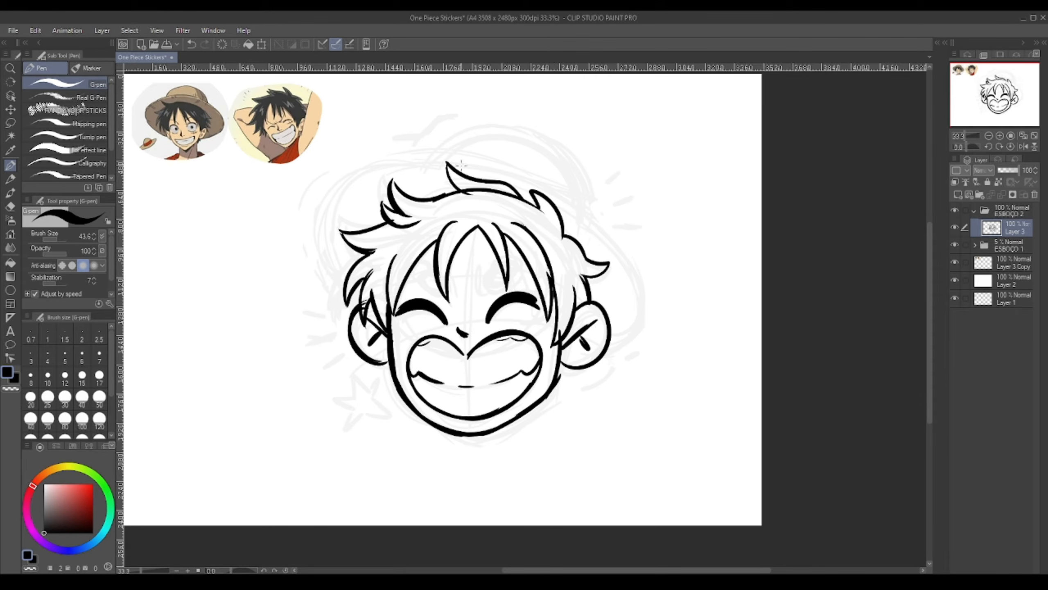
{"action": "key", "text": "ctrl+z"}
{"action": "mouse_move", "coordinate": [438, 193]}
{"action": "left_mouse_down"}
{"action": "mouse_move", "coordinate": [537, 208]}
{"action": "mouse_move", "coordinate": [478, 192]}
{"action": "mouse_move", "coordinate": [535, 213]}
{"action": "left_mouse_up"}
Check the head mirrored, erase the outward-flicking tuft above the right ear and redraw it as downward-pointing locks
{"action": "key", "text": "c"}
{"action": "left_click", "coordinate": [1024, 147]}
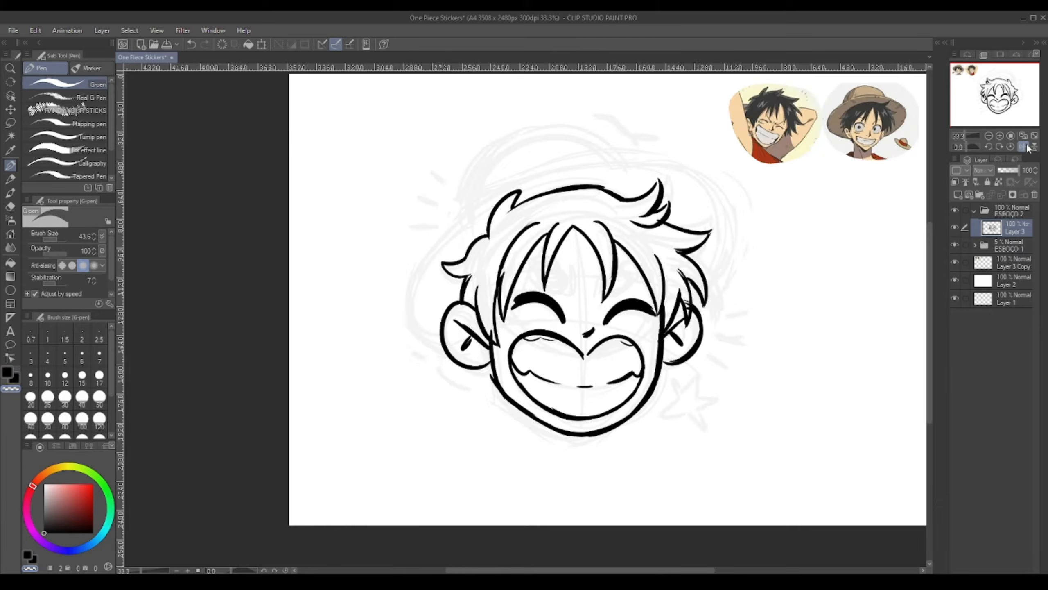
{"action": "left_click", "coordinate": [1024, 146]}
{"action": "key", "text": "c"}
{"action": "left_click_drag", "start_coordinate": [573, 264], "coordinate": [578, 307]}
{"action": "key", "text": "c"}
{"action": "mouse_move", "coordinate": [563, 235]}
{"action": "left_mouse_down"}
{"action": "mouse_move", "coordinate": [589, 261]}
{"action": "mouse_move", "coordinate": [590, 299]}
{"action": "left_mouse_up"}
{"action": "mouse_move", "coordinate": [567, 236]}
{"action": "left_mouse_down"}
{"action": "mouse_move", "coordinate": [609, 269]}
{"action": "mouse_move", "coordinate": [605, 282]}
{"action": "left_mouse_up"}
{"action": "key", "text": "c"}
{"action": "left_click_drag", "start_coordinate": [587, 265], "coordinate": [595, 295]}
Mirror the canvas, correct the whole head's proportions slightly with Free Transform and restore the view
{"action": "left_click", "coordinate": [1024, 146]}
{"action": "key", "text": "ctrl+t"}
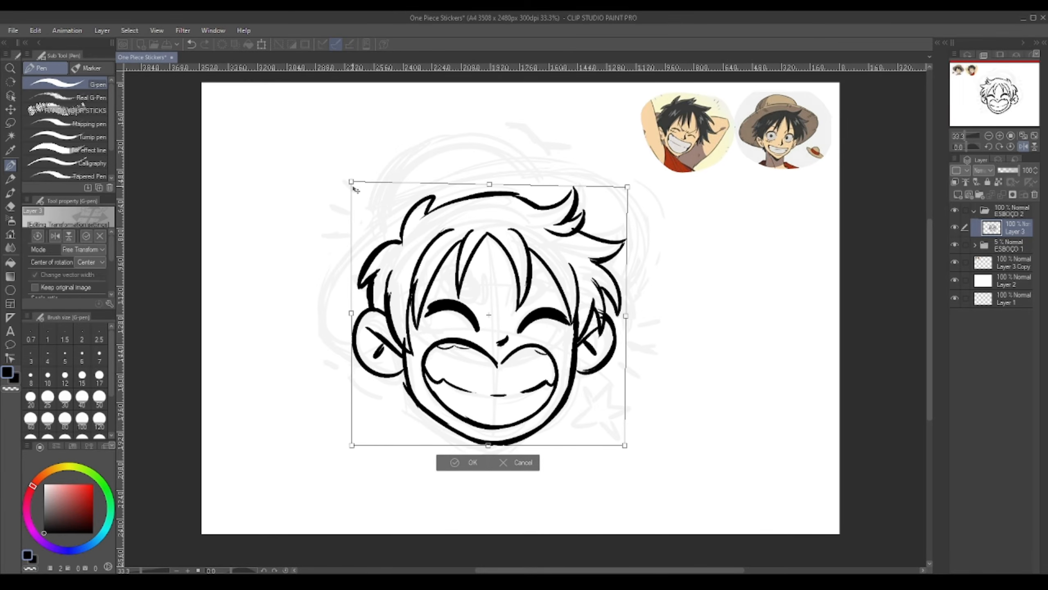
{"action": "key", "text": "Return"}
{"action": "left_click", "coordinate": [1024, 147]}
Draw the two thick, furrowed eyebrows between the fringe locks above the eyes
{"action": "mouse_move", "coordinate": [578, 314]}
{"action": "left_mouse_down"}
{"action": "mouse_move", "coordinate": [481, 277]}
{"action": "mouse_move", "coordinate": [532, 336]}
{"action": "left_mouse_up"}
{"action": "key", "text": "ctrl+z"}
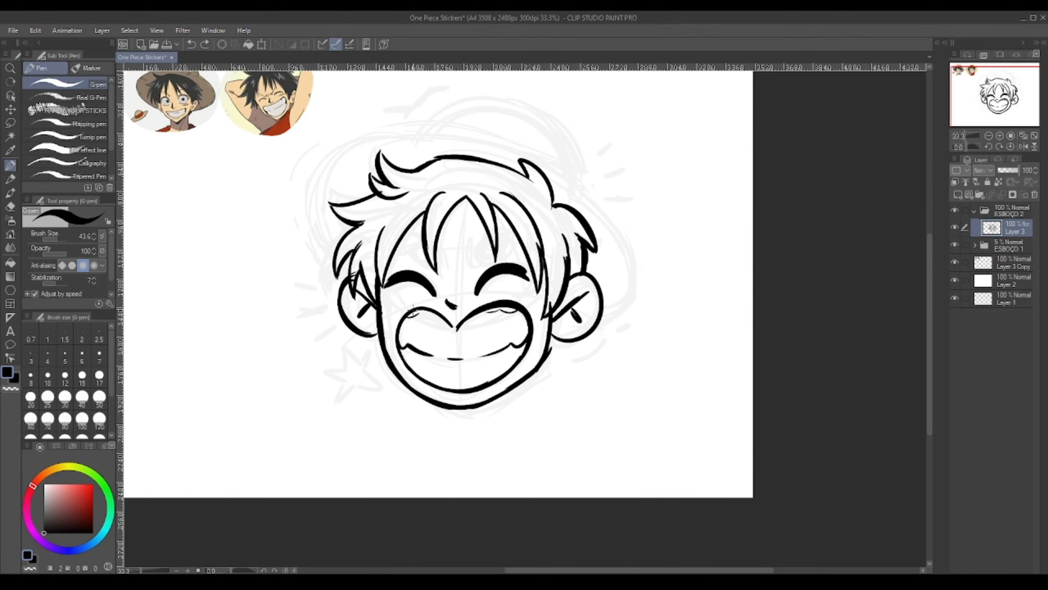
{"action": "left_click_drag", "start_coordinate": [495, 250], "coordinate": [506, 267]}
{"action": "left_click_drag", "start_coordinate": [511, 259], "coordinate": [484, 276]}
{"action": "left_click_drag", "start_coordinate": [425, 262], "coordinate": [447, 288]}
{"action": "key", "text": "ctrl+z"}
Draw the stitched scar under the right eye and a second hair contour above the left fringe
{"action": "left_click_drag", "start_coordinate": [483, 269], "coordinate": [549, 297]}
{"action": "left_click_drag", "start_coordinate": [530, 301], "coordinate": [536, 311]}
{"action": "left_click_drag", "start_coordinate": [539, 299], "coordinate": [544, 308]}
{"action": "left_click_drag", "start_coordinate": [512, 273], "coordinate": [513, 279]}
{"action": "key", "text": "ctrl+z"}
{"action": "left_click_drag", "start_coordinate": [473, 201], "coordinate": [394, 268]}
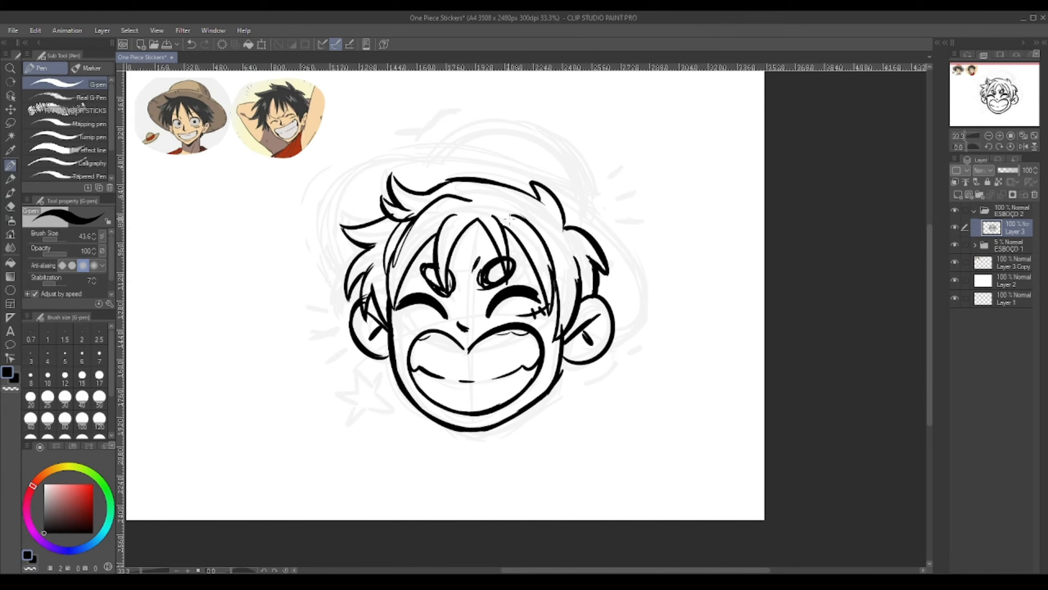
{"action": "key", "text": "ctrl+z"}
Draw the straw hat's outer brim curve around the hair, from the left side locks to the right ear
{"action": "mouse_move", "coordinate": [352, 300]}
{"action": "left_mouse_down"}
{"action": "mouse_move", "coordinate": [327, 258]}
{"action": "mouse_move", "coordinate": [350, 200]}
{"action": "left_mouse_up"}
{"action": "mouse_move", "coordinate": [363, 194]}
{"action": "left_mouse_down"}
{"action": "mouse_move", "coordinate": [542, 181]}
{"action": "mouse_move", "coordinate": [647, 319]}
{"action": "left_mouse_up"}
{"action": "key", "text": "ctrl+z"}
{"action": "left_click_drag", "start_coordinate": [554, 185], "coordinate": [635, 325]}
{"action": "left_click_drag", "start_coordinate": [637, 285], "coordinate": [619, 344]}
Add frayed straw nicks along the brim's edge and an inner contour line following the brim
{"action": "left_click_drag", "start_coordinate": [363, 192], "coordinate": [349, 200]}
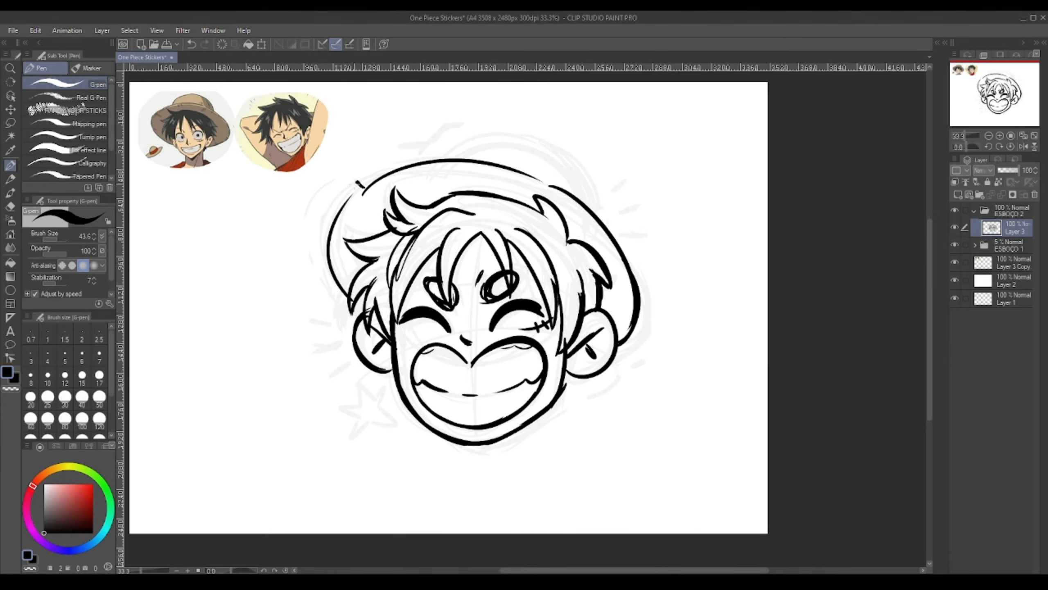
{"action": "left_click_drag", "start_coordinate": [542, 182], "coordinate": [566, 188]}
{"action": "left_click_drag", "start_coordinate": [402, 177], "coordinate": [354, 210]}
{"action": "left_click_drag", "start_coordinate": [349, 219], "coordinate": [347, 261]}
{"action": "left_click_drag", "start_coordinate": [436, 170], "coordinate": [531, 184]}
{"action": "left_click_drag", "start_coordinate": [578, 216], "coordinate": [627, 318]}
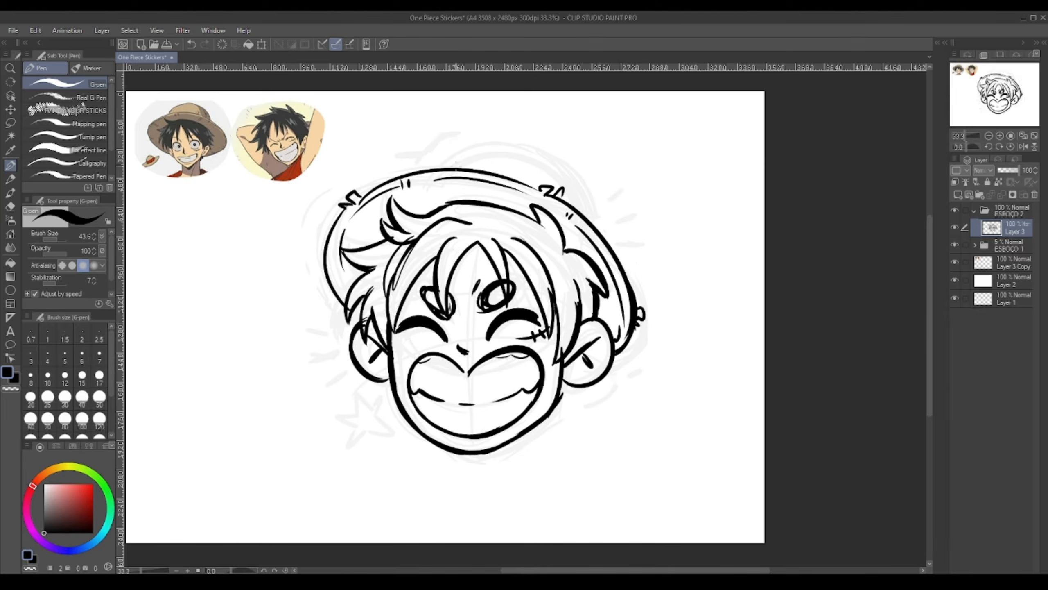
Draw the straw hat's rounded crown above the brim with the hat band line below it
{"action": "left_click_drag", "start_coordinate": [458, 149], "coordinate": [564, 160]}
{"action": "left_click_drag", "start_coordinate": [575, 174], "coordinate": [594, 226]}
{"action": "left_click_drag", "start_coordinate": [440, 159], "coordinate": [539, 180]}
Thicken the jawline along its right side, chin and left cheek
{"action": "left_click_drag", "start_coordinate": [548, 375], "coordinate": [529, 401]}
{"action": "left_click_drag", "start_coordinate": [389, 349], "coordinate": [422, 419]}
{"action": "key", "text": "ctrl+z"}
{"action": "left_click_drag", "start_coordinate": [399, 392], "coordinate": [509, 413]}
{"action": "left_click_drag", "start_coordinate": [388, 321], "coordinate": [382, 304]}
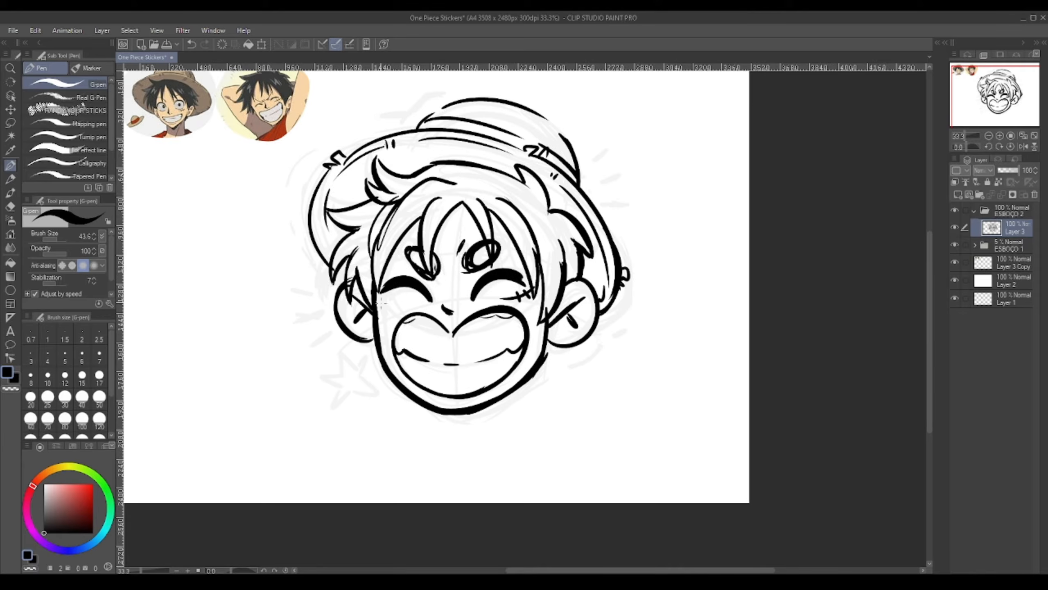
Draw the five-pointed star beside the left jaw and three emphasis strokes next to the left ear
{"action": "mouse_move", "coordinate": [325, 382]}
{"action": "left_mouse_down"}
{"action": "mouse_move", "coordinate": [355, 374]}
{"action": "mouse_move", "coordinate": [324, 383]}
{"action": "left_mouse_up"}
{"action": "left_click_drag", "start_coordinate": [294, 295], "coordinate": [319, 294]}
{"action": "left_click_drag", "start_coordinate": [299, 321], "coordinate": [319, 314]}
{"action": "left_click_drag", "start_coordinate": [310, 343], "coordinate": [328, 330]}
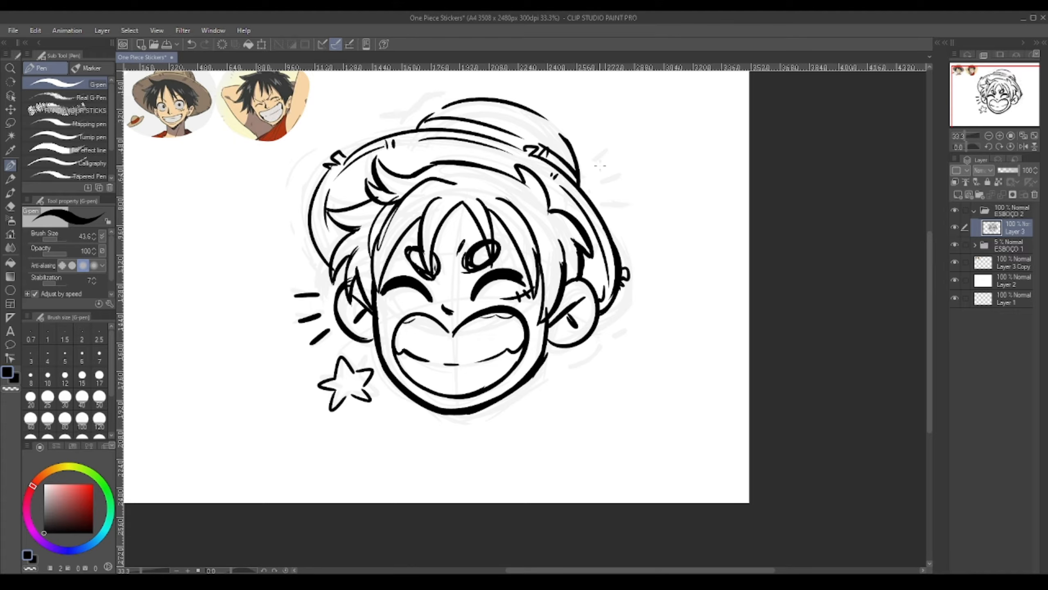
Draw emphasis strokes beside the hat's right side and upper-left crown, plus curved motion strokes near the right ear
{"action": "left_click_drag", "start_coordinate": [593, 158], "coordinate": [608, 147]}
{"action": "left_click_drag", "start_coordinate": [603, 176], "coordinate": [622, 168]}
{"action": "left_click_drag", "start_coordinate": [609, 192], "coordinate": [628, 191]}
{"action": "left_click_drag", "start_coordinate": [634, 304], "coordinate": [559, 375]}
{"action": "key", "text": "ctrl+z"}
{"action": "left_click_drag", "start_coordinate": [629, 304], "coordinate": [609, 330]}
{"action": "left_click_drag", "start_coordinate": [491, 198], "coordinate": [504, 226]}
{"action": "left_click_drag", "start_coordinate": [447, 127], "coordinate": [425, 144]}
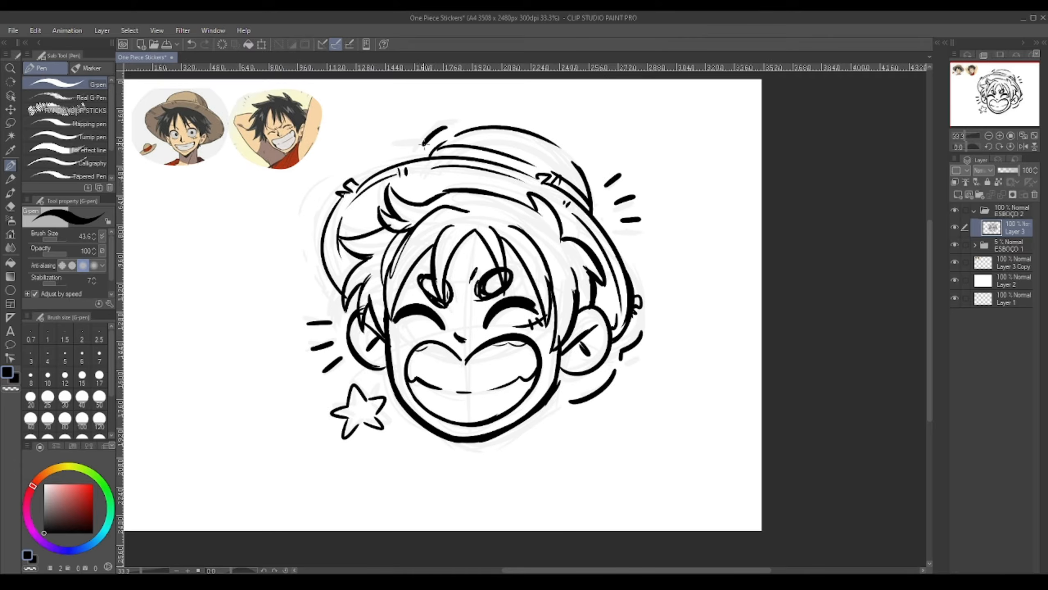
Raise the ESBOÇO 1 folder's opacity to 100%, collapse ESBOÇO 2 and compare the rough sketch with the clean one
{"action": "scroll", "coordinate": [611, 312], "scroll_direction": "down", "scroll_amount": 1}
{"action": "left_click", "coordinate": [1007, 246]}
{"action": "left_click", "coordinate": [1018, 170]}
{"action": "left_click", "coordinate": [974, 210]}
{"action": "left_click", "coordinate": [955, 210]}
{"action": "left_click", "coordinate": [954, 210]}
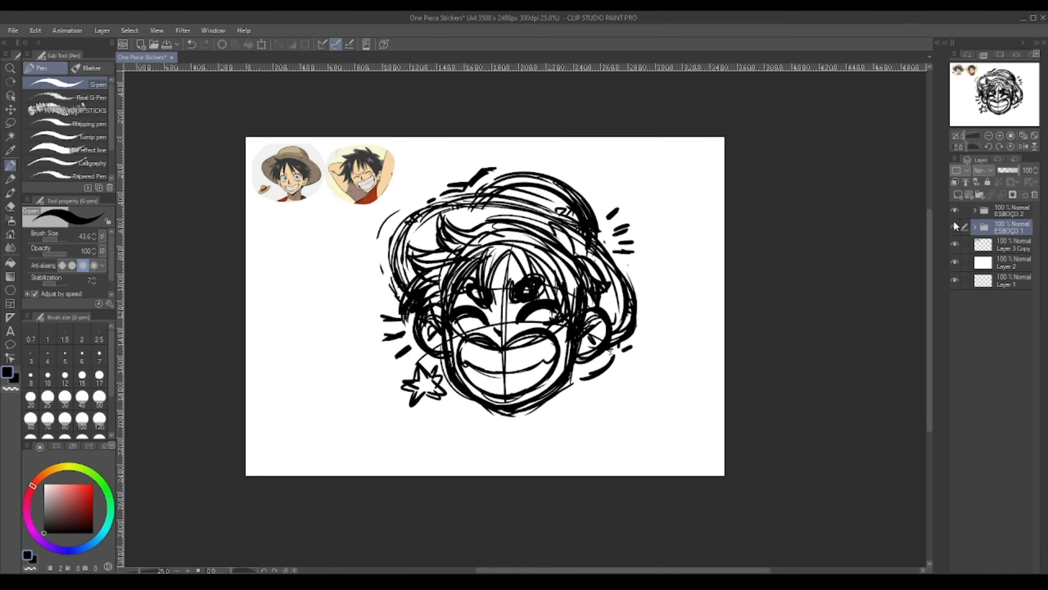
Delete the ESBOÇO 1 folder and hide the Layer 3 Copy reference layer
{"action": "left_click", "coordinate": [1035, 194]}
{"action": "left_click", "coordinate": [955, 210]}
{"action": "left_click", "coordinate": [954, 210]}
{"action": "left_click", "coordinate": [955, 227]}
Mirror the canvas view horizontally and correct the ESBOÇO 2 drawing's proportions with Free Transform
{"action": "left_click", "coordinate": [1011, 210]}
{"action": "left_click", "coordinate": [1024, 146]}
{"action": "left_click", "coordinate": [261, 44]}
{"action": "left_click", "coordinate": [84, 249]}
{"action": "left_click", "coordinate": [83, 273]}
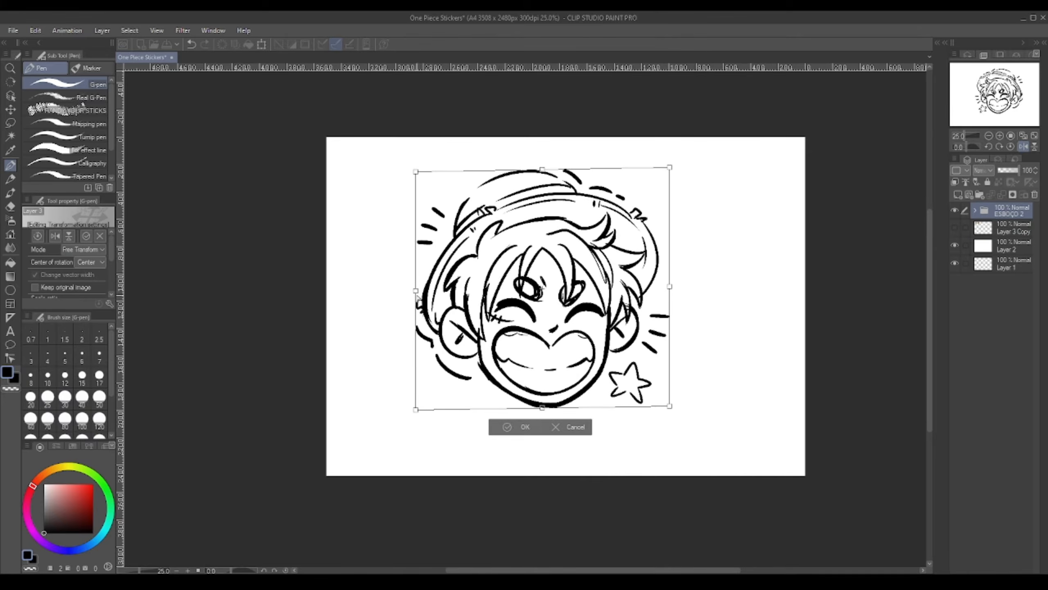
{"action": "key", "text": "Return"}
Turn off the mirrored view and reshape the ESBOÇO 2 drawing once more with a transform
{"action": "left_click", "coordinate": [1023, 146]}
{"action": "left_click", "coordinate": [261, 44]}
{"action": "left_click_drag", "start_coordinate": [537, 289], "coordinate": [493, 296]}
{"action": "left_click_drag", "start_coordinate": [609, 176], "coordinate": [624, 161]}
{"action": "left_click_drag", "start_coordinate": [605, 197], "coordinate": [612, 208]}
{"action": "key", "text": "Return"}
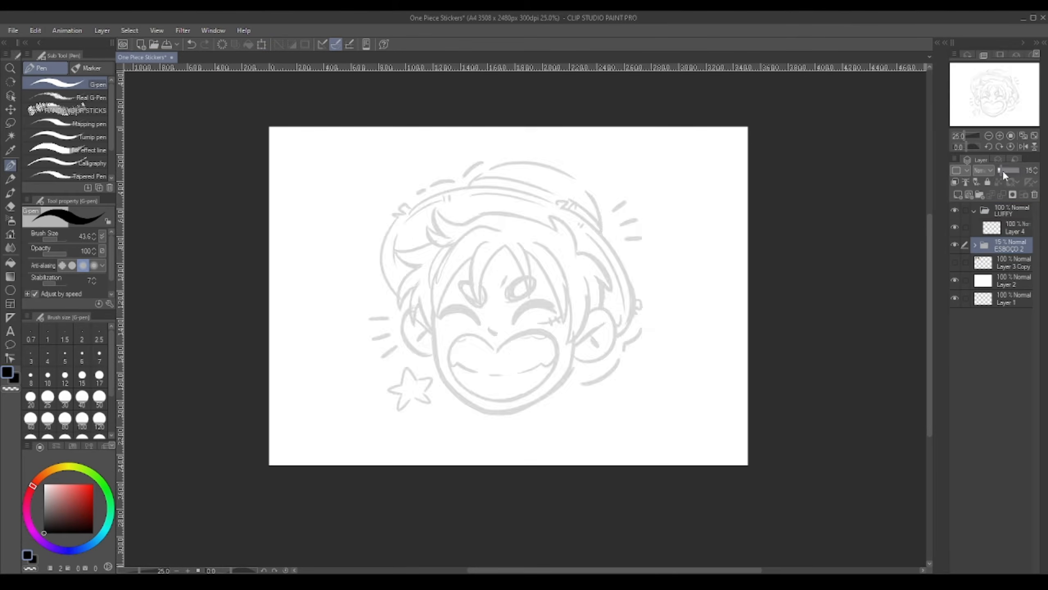
Add a new layer above the ESBOÇO 2 folder, set it to Multiply and test light pink strokes on the face
{"action": "key", "text": "ctrl+shift+n"}
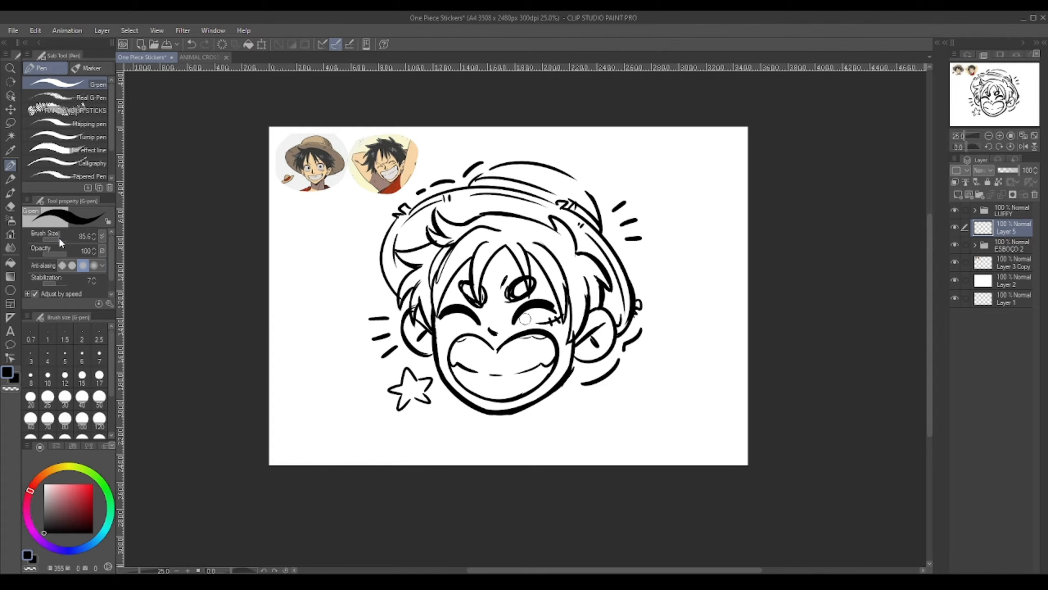
{"action": "mouse_move", "coordinate": [525, 318]}
{"action": "left_mouse_down"}
{"action": "mouse_move", "coordinate": [536, 317]}
{"action": "mouse_move", "coordinate": [470, 326]}
{"action": "left_mouse_up"}
{"action": "left_click", "coordinate": [59, 487]}
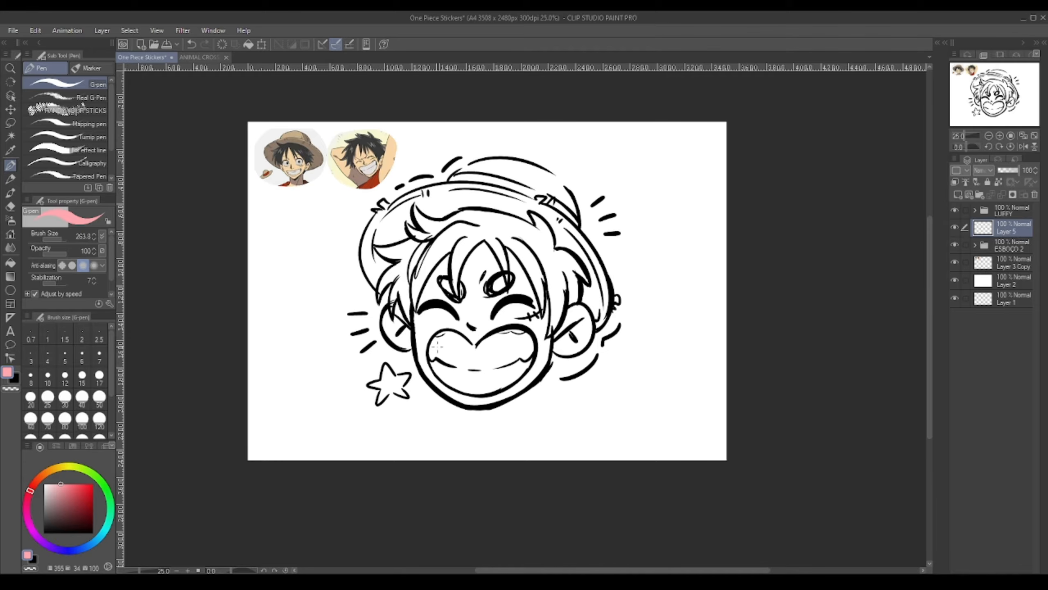
{"action": "mouse_move", "coordinate": [436, 347]}
{"action": "left_mouse_down"}
{"action": "mouse_move", "coordinate": [450, 290]}
{"action": "mouse_move", "coordinate": [474, 264]}
{"action": "left_mouse_up"}
{"action": "key", "text": "ctrl+z"}
{"action": "left_click", "coordinate": [986, 171]}
{"action": "left_click", "coordinate": [996, 200]}
{"action": "mouse_move", "coordinate": [517, 270]}
{"action": "left_mouse_down"}
{"action": "mouse_move", "coordinate": [532, 359]}
{"action": "mouse_move", "coordinate": [466, 351]}
{"action": "left_mouse_up"}
{"action": "key", "text": "ctrl+z"}
Try painting the left cheek and ear in salmon pink with the brush size at 263.8
{"action": "left_click", "coordinate": [63, 239]}
{"action": "left_click", "coordinate": [362, 146], "text": "alt"}
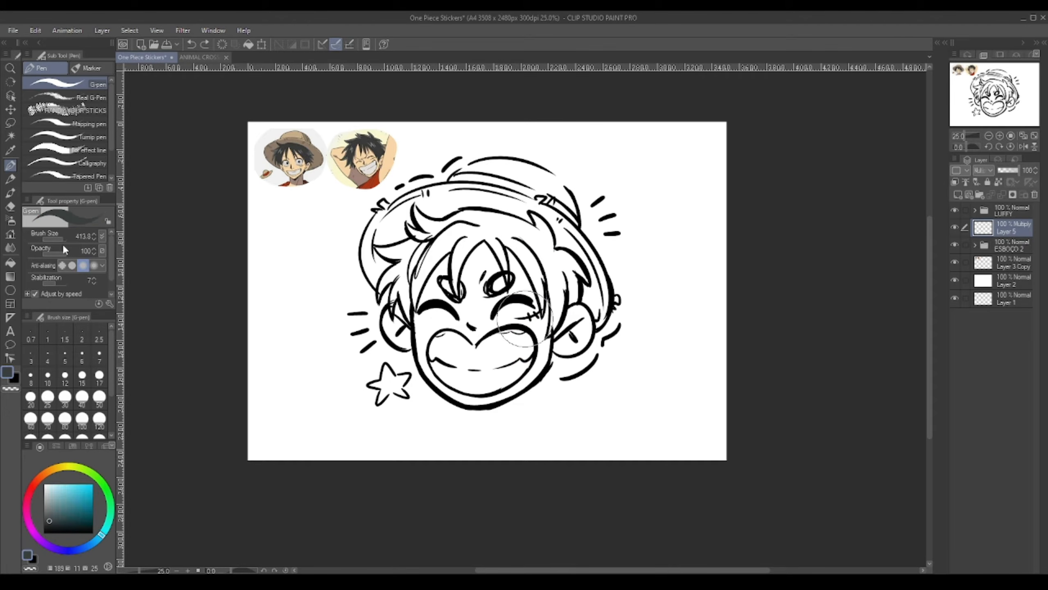
{"action": "left_click", "coordinate": [61, 239]}
{"action": "left_click", "coordinate": [33, 484]}
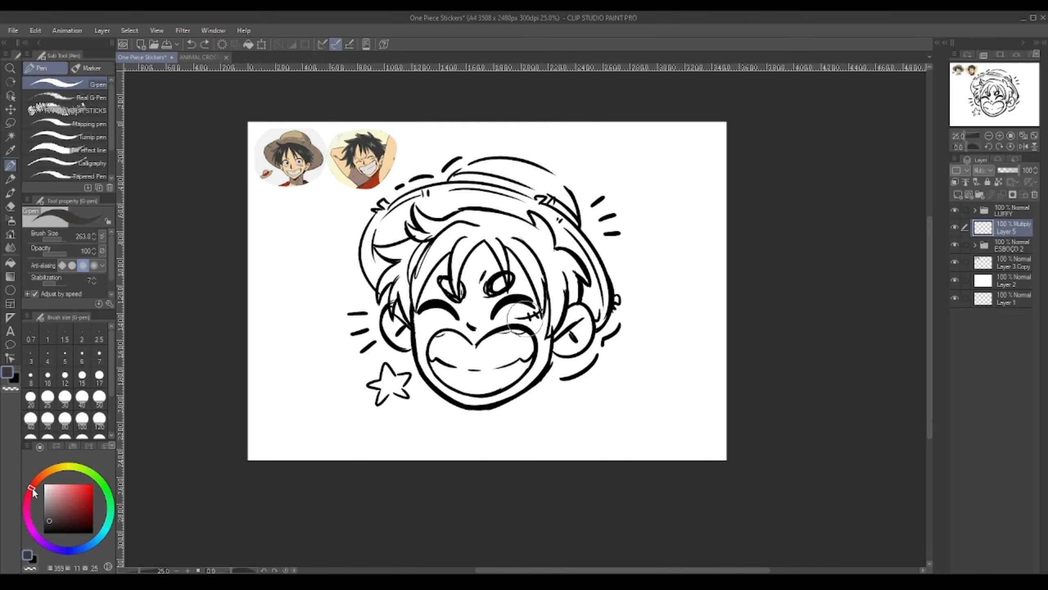
{"action": "left_click", "coordinate": [57, 484]}
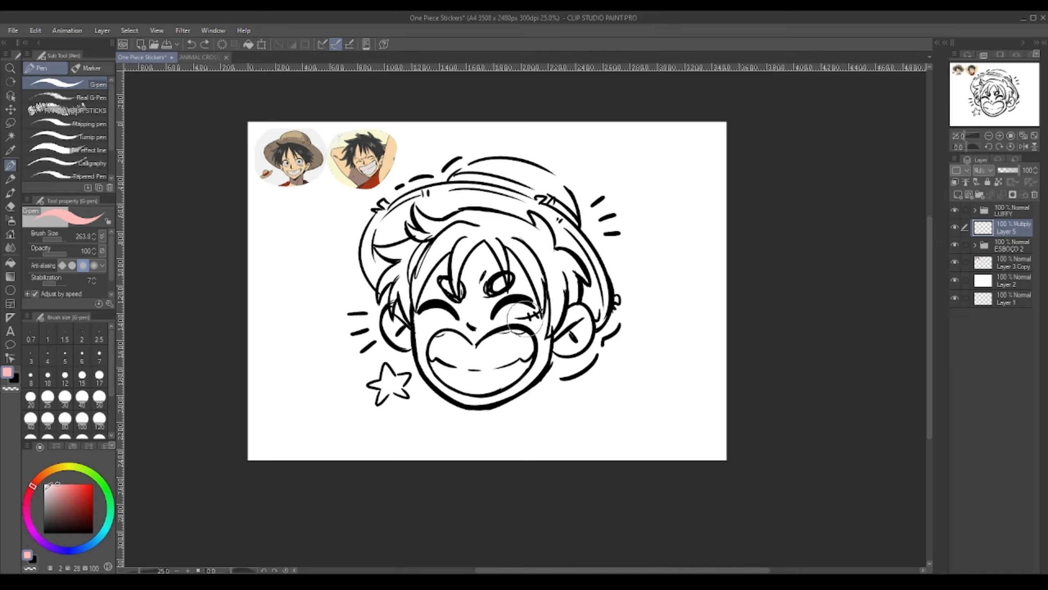
{"action": "left_click", "coordinate": [63, 481]}
{"action": "left_click_drag", "start_coordinate": [431, 291], "coordinate": [403, 344]}
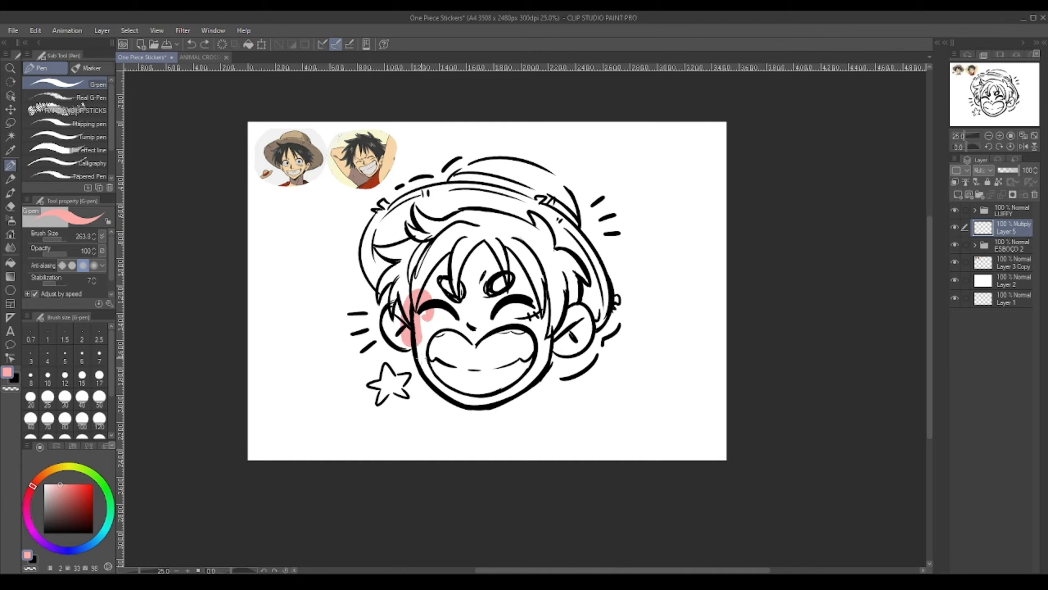
{"action": "left_click_drag", "start_coordinate": [441, 314], "coordinate": [394, 367]}
{"action": "left_click_drag", "start_coordinate": [390, 297], "coordinate": [375, 349]}
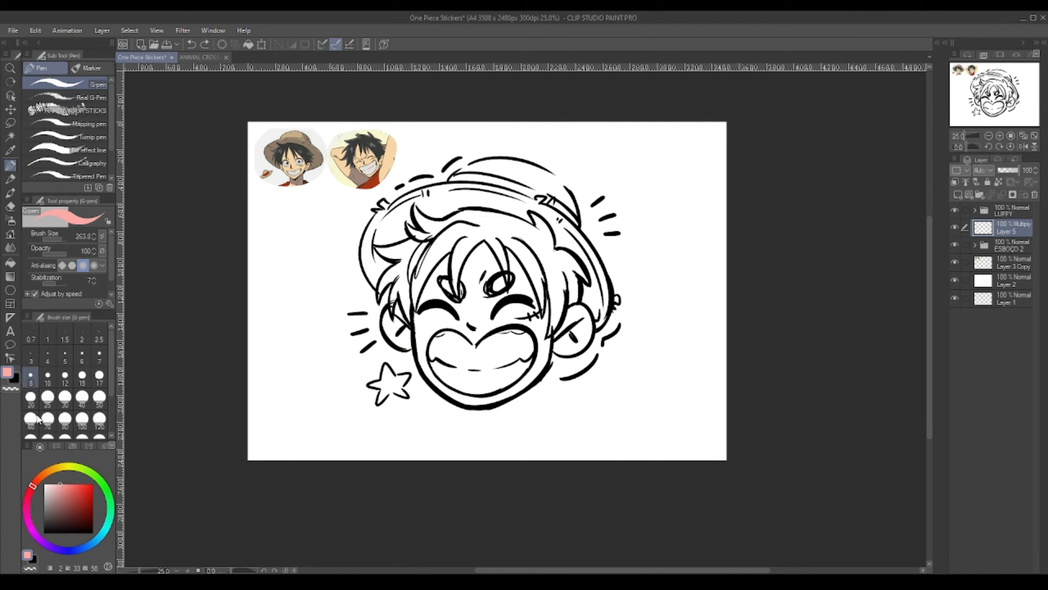
Choose a lighter, slightly orange pink and paint the whole face and both ears on the Multiply layer
{"action": "left_click", "coordinate": [34, 485]}
{"action": "left_click", "coordinate": [58, 483]}
{"action": "left_click", "coordinate": [35, 482]}
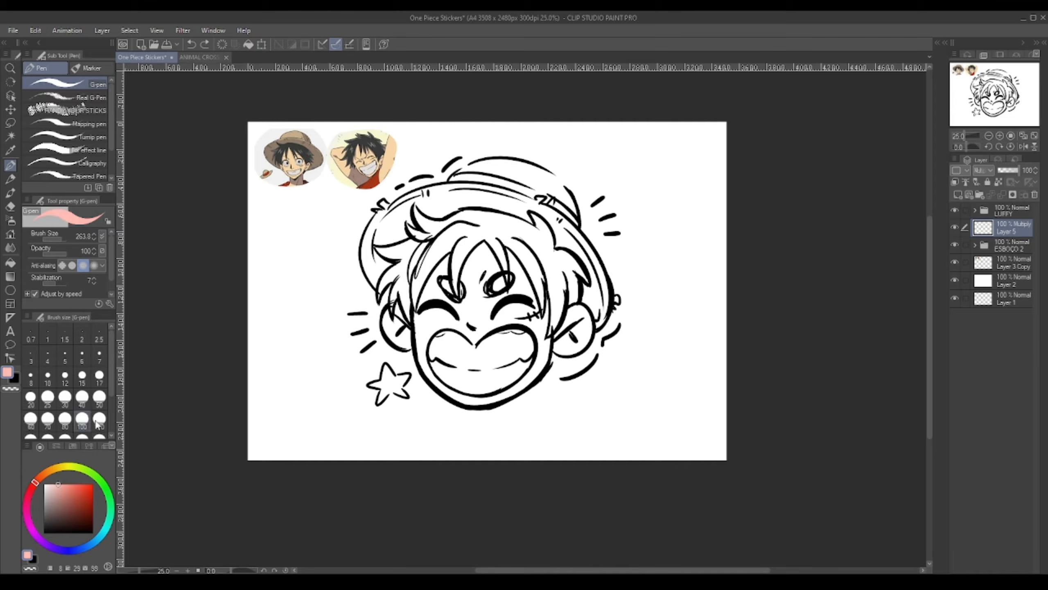
{"action": "left_click_drag", "start_coordinate": [430, 291], "coordinate": [382, 342]}
{"action": "left_click_drag", "start_coordinate": [450, 314], "coordinate": [430, 343]}
{"action": "mouse_move", "coordinate": [425, 264]}
{"action": "left_mouse_down"}
{"action": "mouse_move", "coordinate": [475, 396]}
{"action": "mouse_move", "coordinate": [487, 308]}
{"action": "mouse_move", "coordinate": [536, 371]}
{"action": "mouse_move", "coordinate": [572, 351]}
{"action": "mouse_move", "coordinate": [594, 301]}
{"action": "left_mouse_up"}
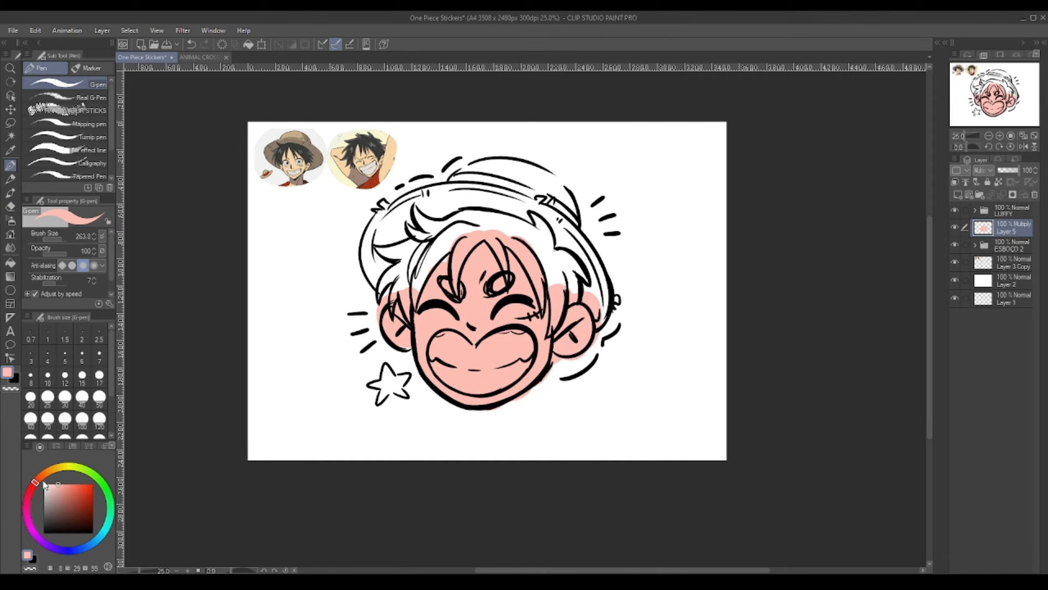
Deepen the colour to salmon pink, enlarge the brush to 413.8 and paint over the face and ears
{"action": "left_click_drag", "start_coordinate": [63, 481], "coordinate": [60, 487]}
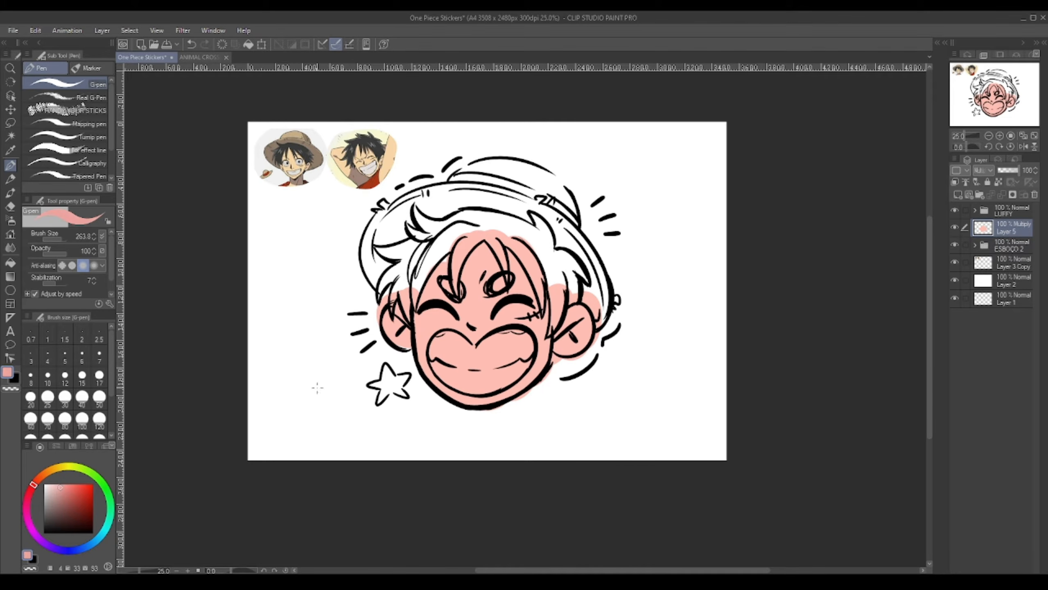
{"action": "left_click_drag", "start_coordinate": [429, 355], "coordinate": [417, 313]}
{"action": "left_click_drag", "start_coordinate": [463, 372], "coordinate": [435, 325]}
{"action": "key", "text": "ctrl+z"}
{"action": "key", "text": "ctrl+z"}
{"action": "left_click_drag", "start_coordinate": [61, 239], "coordinate": [65, 239]}
{"action": "left_click", "coordinate": [62, 485]}
{"action": "mouse_move", "coordinate": [435, 320]}
{"action": "left_mouse_down"}
{"action": "mouse_move", "coordinate": [397, 326]}
{"action": "mouse_move", "coordinate": [474, 372]}
{"action": "mouse_move", "coordinate": [520, 281]}
{"action": "mouse_move", "coordinate": [555, 317]}
{"action": "mouse_move", "coordinate": [596, 326]}
{"action": "left_mouse_up"}
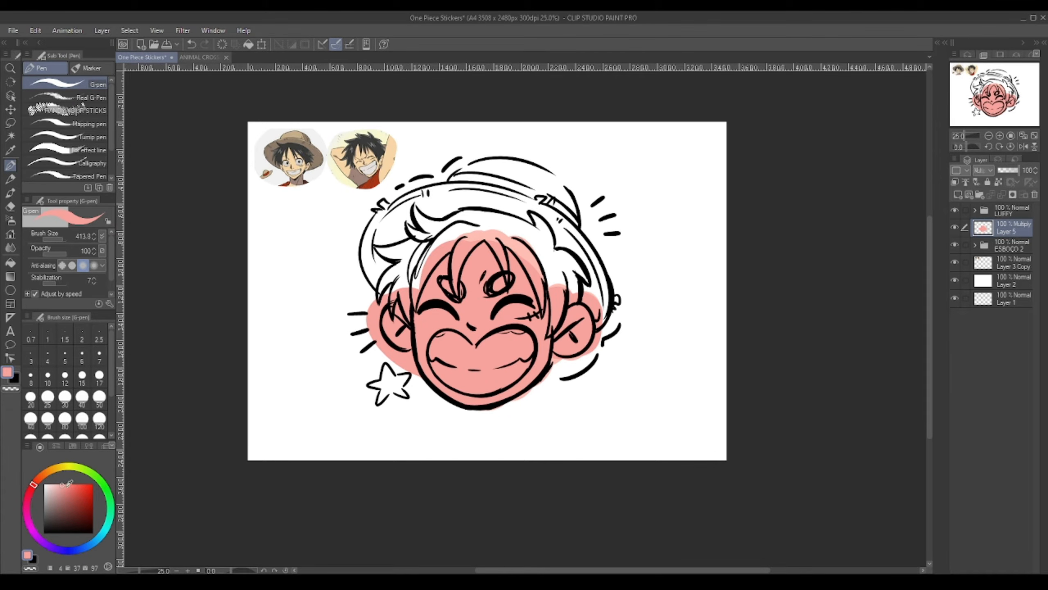
Shade the inner ears and the forehead under the bangs in darker pink, then erase the excess around the right ear
{"action": "left_click", "coordinate": [69, 490]}
{"action": "left_click_drag", "start_coordinate": [396, 324], "coordinate": [393, 327]}
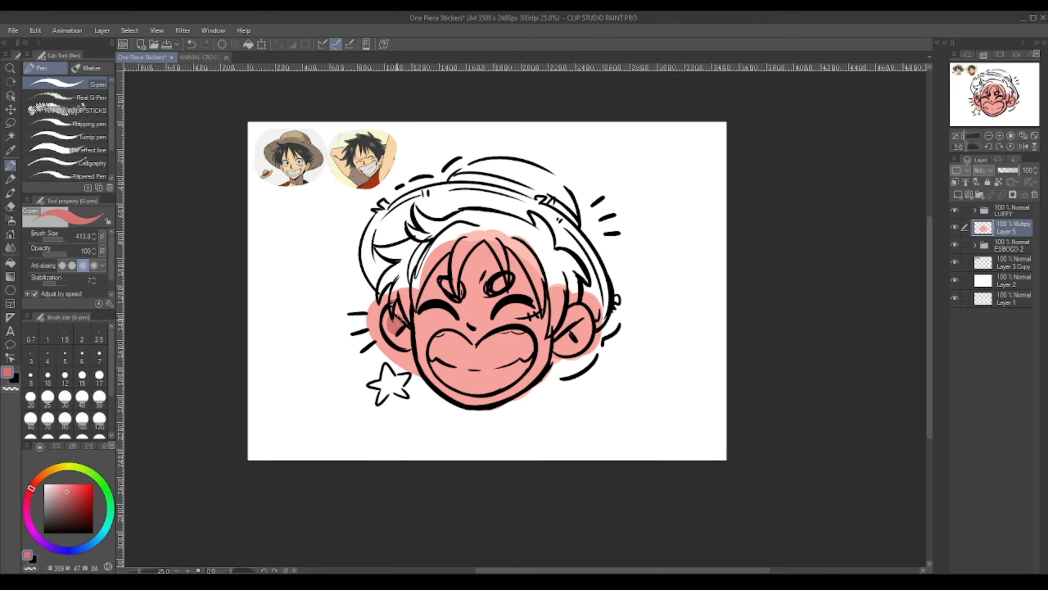
{"action": "left_click_drag", "start_coordinate": [576, 333], "coordinate": [577, 337]}
{"action": "key", "text": "ctrl+z"}
{"action": "key", "text": "ctrl+z"}
{"action": "left_click_drag", "start_coordinate": [390, 328], "coordinate": [396, 331]}
{"action": "left_click_drag", "start_coordinate": [578, 328], "coordinate": [584, 334]}
{"action": "mouse_move", "coordinate": [475, 233]}
{"action": "left_mouse_down"}
{"action": "mouse_move", "coordinate": [505, 284]}
{"action": "mouse_move", "coordinate": [537, 302]}
{"action": "mouse_move", "coordinate": [418, 285]}
{"action": "mouse_move", "coordinate": [400, 355]}
{"action": "left_mouse_up"}
{"action": "key", "text": "c"}
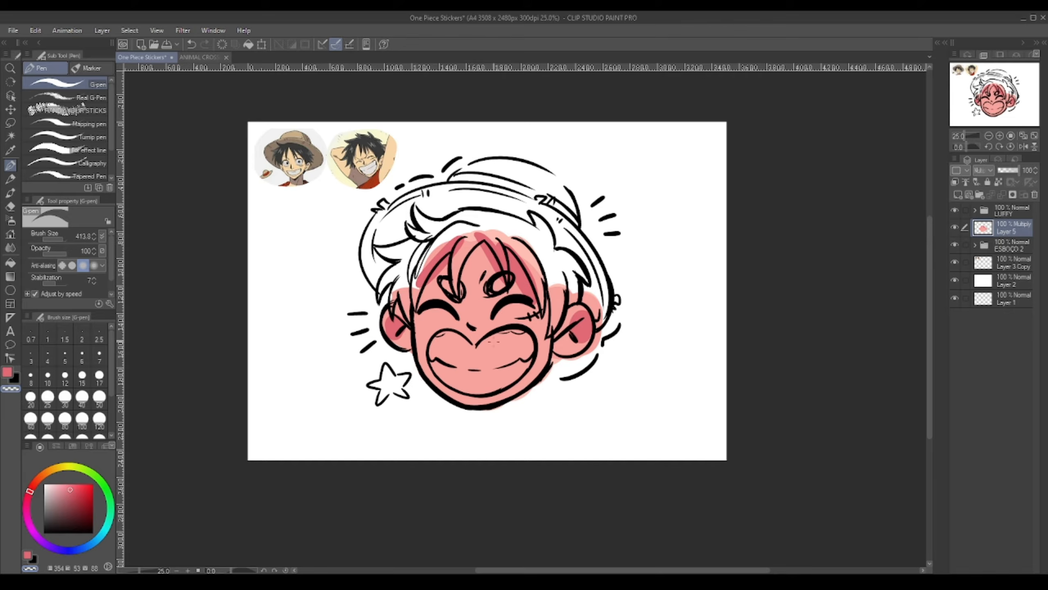
{"action": "left_click_drag", "start_coordinate": [596, 292], "coordinate": [571, 365]}
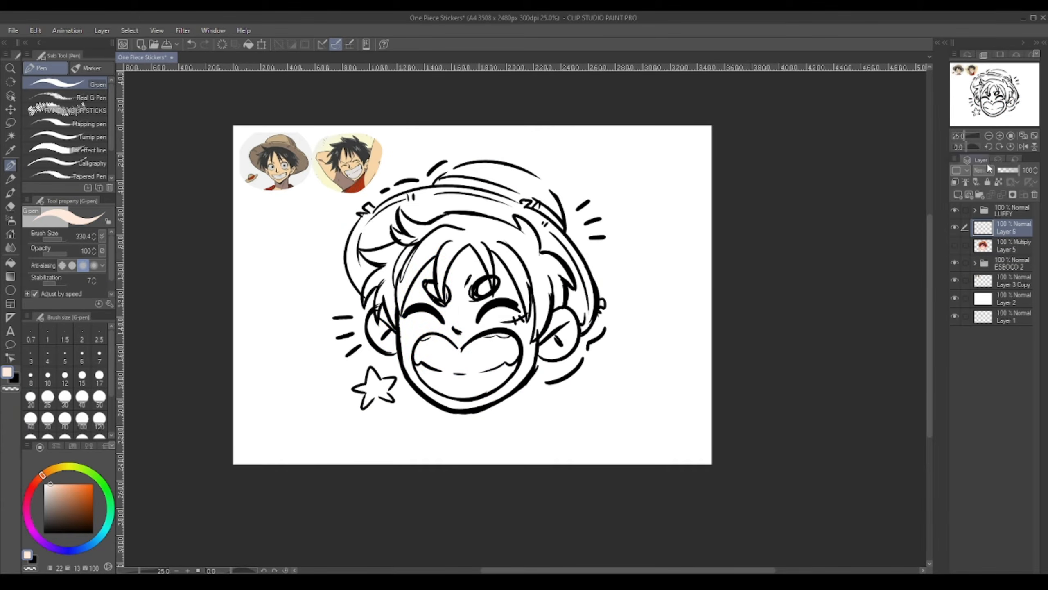
Set Layer 6 to Multiply and paint the face and ears with the skin colour sampled from the reference
{"action": "left_click", "coordinate": [989, 170]}
{"action": "left_click", "coordinate": [373, 159], "text": "alt"}
{"action": "left_click_drag", "start_coordinate": [438, 280], "coordinate": [512, 331]}
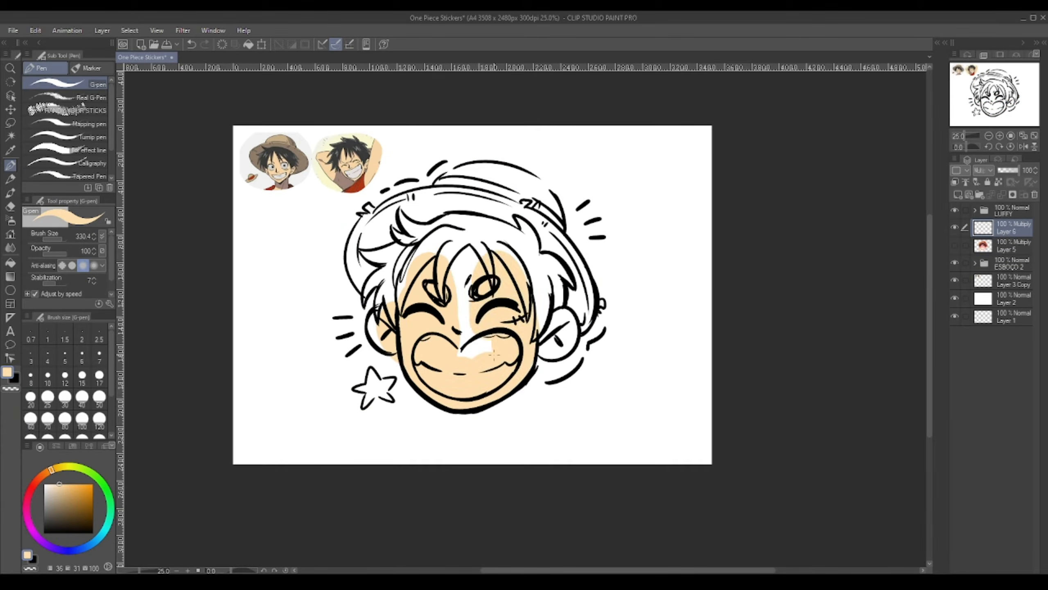
{"action": "left_click_drag", "start_coordinate": [466, 247], "coordinate": [557, 331]}
{"action": "left_click_drag", "start_coordinate": [375, 322], "coordinate": [388, 347]}
Sample the dark hair colour from the reference and fill the bangs and side hair on Layer 6
{"action": "left_click", "coordinate": [351, 145], "text": "alt"}
{"action": "left_click_drag", "start_coordinate": [367, 256], "coordinate": [396, 306]}
{"action": "left_click_drag", "start_coordinate": [406, 219], "coordinate": [441, 285]}
{"action": "left_click_drag", "start_coordinate": [446, 227], "coordinate": [530, 303]}
{"action": "left_click_drag", "start_coordinate": [553, 264], "coordinate": [544, 331]}
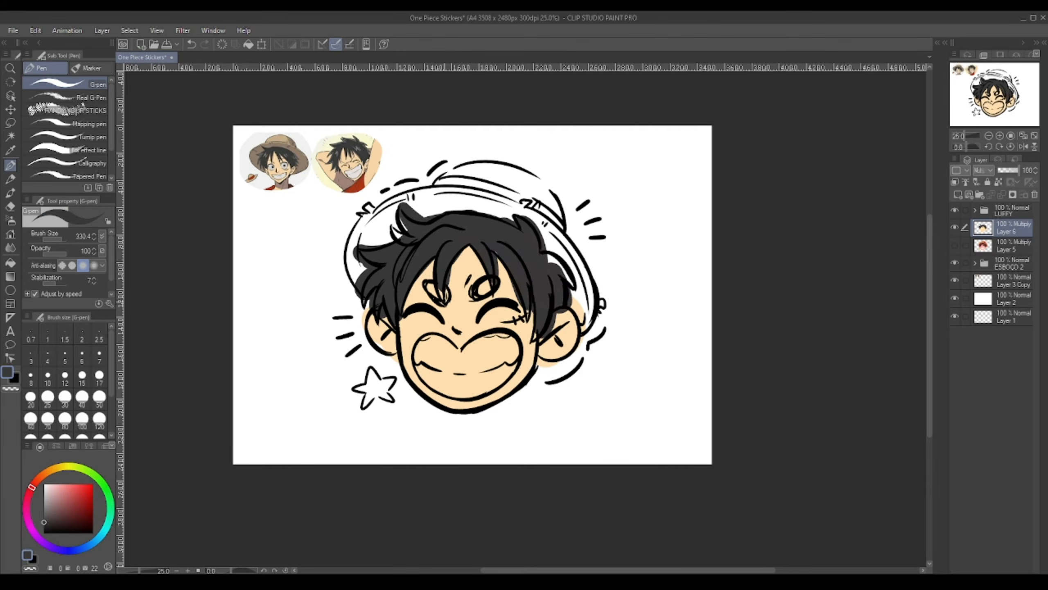
Sample the teeth's white from the reference and paint the grinning mouth on Layer 6
{"action": "left_click", "coordinate": [355, 173], "text": "alt"}
{"action": "mouse_move", "coordinate": [427, 351]}
{"action": "left_mouse_down"}
{"action": "mouse_move", "coordinate": [506, 359]}
{"action": "mouse_move", "coordinate": [474, 384]}
{"action": "left_mouse_up"}
{"action": "left_click", "coordinate": [356, 173], "text": "alt"}
{"action": "left_click", "coordinate": [354, 172], "text": "alt"}
{"action": "left_click", "coordinate": [356, 170], "text": "alt"}
{"action": "mouse_move", "coordinate": [431, 351]}
{"action": "left_mouse_down"}
{"action": "mouse_move", "coordinate": [460, 382]}
{"action": "mouse_move", "coordinate": [509, 347]}
{"action": "left_mouse_up"}
Sample the straw hat's tan from the reference and fill the brim and crown on Layer 6
{"action": "left_click", "coordinate": [282, 141], "text": "alt"}
{"action": "left_click_drag", "start_coordinate": [421, 201], "coordinate": [524, 214]}
{"action": "left_click_drag", "start_coordinate": [459, 173], "coordinate": [548, 206]}
{"action": "left_click_drag", "start_coordinate": [545, 223], "coordinate": [596, 304]}
{"action": "left_click_drag", "start_coordinate": [407, 199], "coordinate": [355, 273]}
Paint the right eyebrow dark and the hatband red on Layer 6 with colours sampled from the reference
{"action": "left_click", "coordinate": [351, 145], "text": "alt"}
{"action": "left_click_drag", "start_coordinate": [491, 283], "coordinate": [474, 293]}
{"action": "left_click", "coordinate": [354, 187], "text": "alt"}
{"action": "left_click_drag", "start_coordinate": [439, 180], "coordinate": [529, 204]}
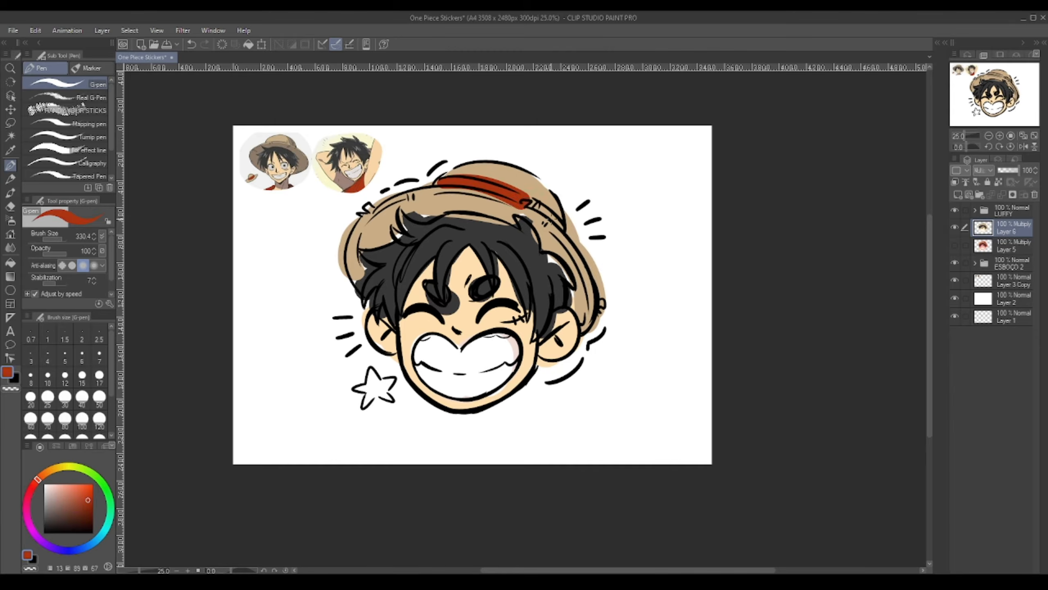
{"action": "left_click_drag", "start_coordinate": [544, 265], "coordinate": [530, 254]}
Sample a greyish brown from the reference and add shadows in the ears and below the bangs on Layer 6
{"action": "left_click", "coordinate": [319, 168], "text": "alt"}
{"action": "left_click_drag", "start_coordinate": [548, 317], "coordinate": [542, 336]}
{"action": "left_click_drag", "start_coordinate": [364, 313], "coordinate": [373, 326]}
{"action": "left_click_drag", "start_coordinate": [450, 232], "coordinate": [469, 263]}
{"action": "left_click_drag", "start_coordinate": [485, 250], "coordinate": [508, 289]}
{"action": "left_click_drag", "start_coordinate": [411, 250], "coordinate": [394, 282]}
Compare the Layer 5 and Layer 6 colouring by switching their visibility, then hide the ESBOÇO 2 line art
{"action": "left_click", "coordinate": [955, 245]}
{"action": "left_click", "coordinate": [956, 228]}
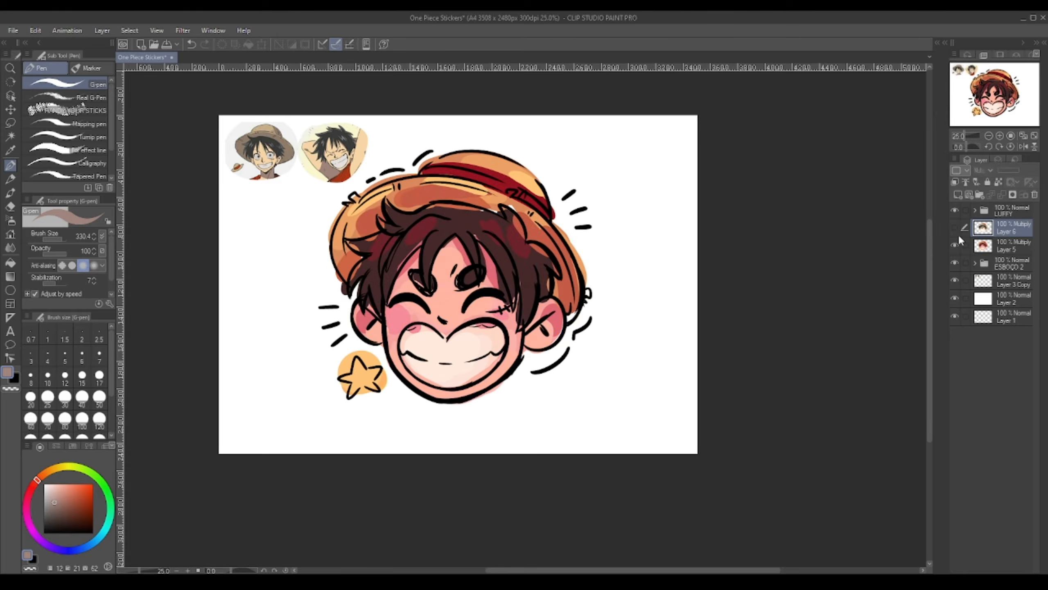
{"action": "left_click", "coordinate": [956, 228]}
{"action": "left_click", "coordinate": [957, 244]}
{"action": "left_click", "coordinate": [955, 210]}
{"action": "left_click", "coordinate": [955, 262]}
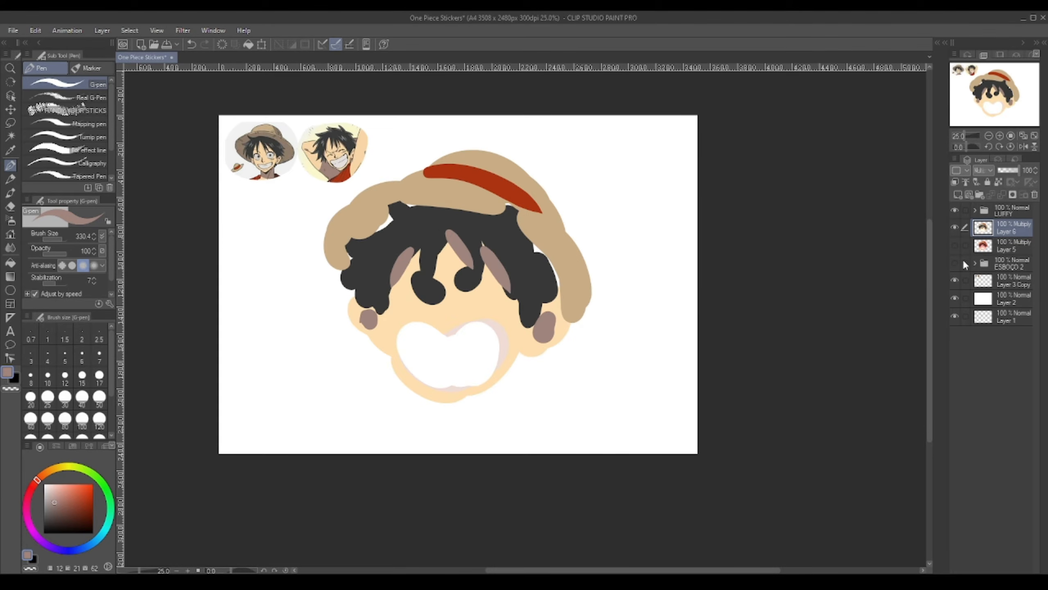
Alternate the visibility of Layers 5 and 6 without line art to compare their palettes, then delete Layer 6
{"action": "left_click", "coordinate": [955, 228]}
{"action": "left_click", "coordinate": [956, 245]}
{"action": "left_click", "coordinate": [956, 244]}
{"action": "left_click", "coordinate": [955, 231]}
{"action": "left_click", "coordinate": [954, 230]}
{"action": "left_click", "coordinate": [957, 245]}
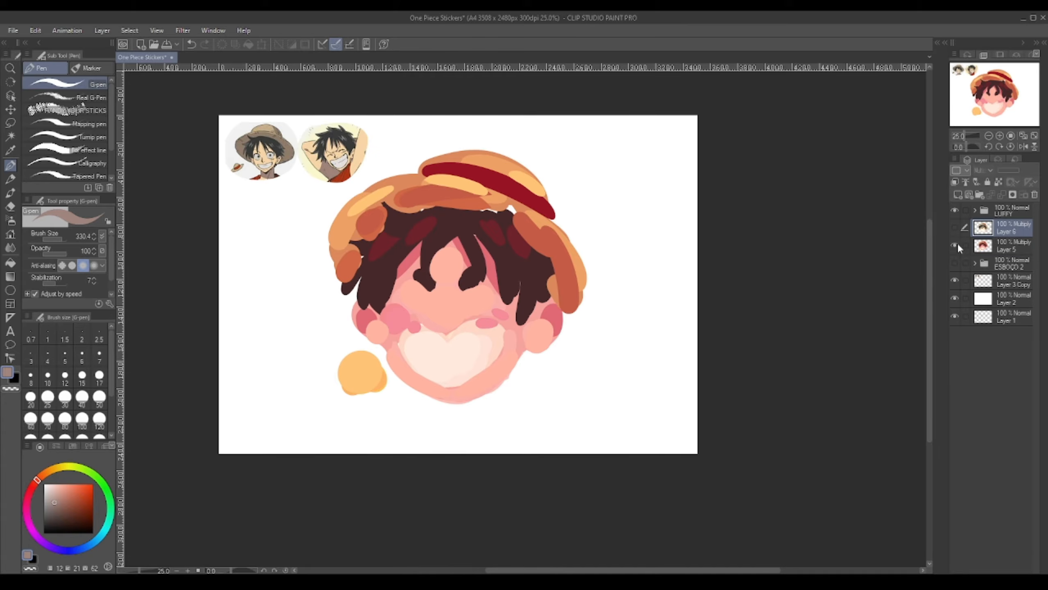
{"action": "left_click", "coordinate": [1034, 195]}
{"action": "left_click", "coordinate": [956, 228]}
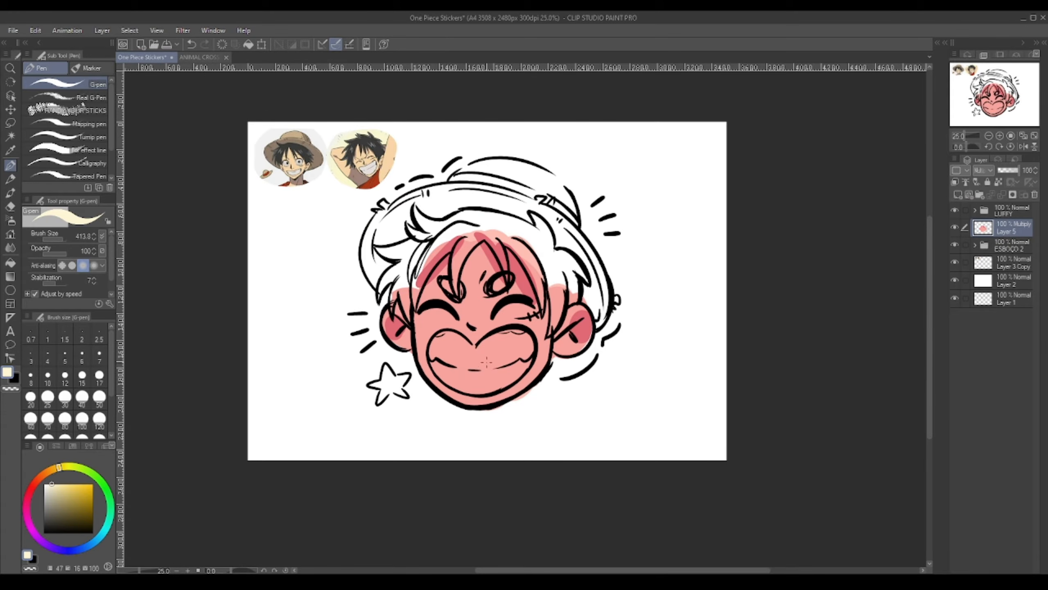
Paint the teeth inside the grin pale cream and check the colour with the ESBOÇO 2 line art toggled
{"action": "left_click_drag", "start_coordinate": [458, 343], "coordinate": [495, 376]}
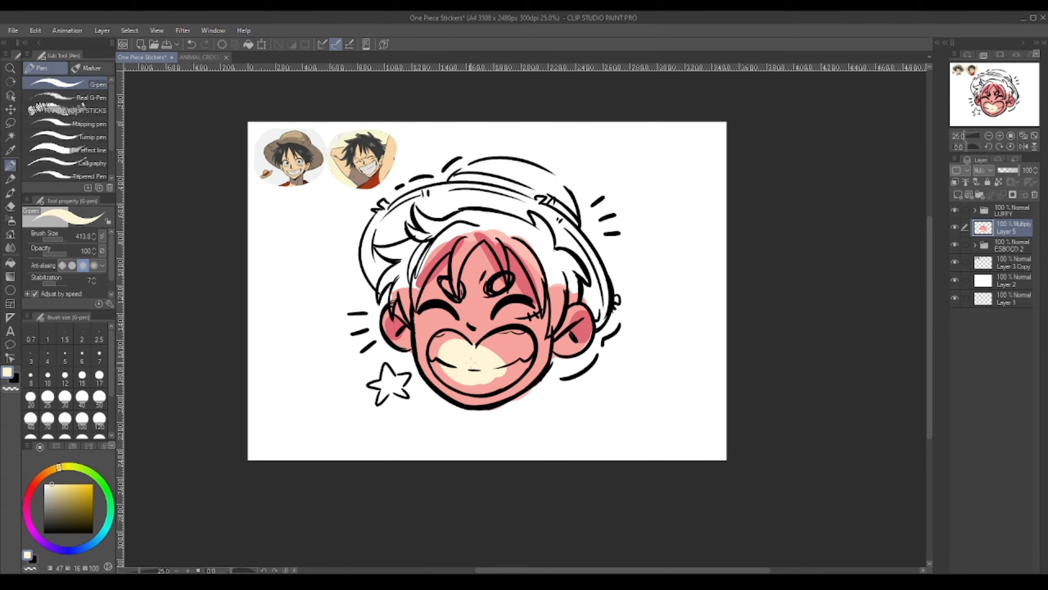
{"action": "key", "text": "ctrl+z"}
{"action": "mouse_move", "coordinate": [433, 339]}
{"action": "left_mouse_down"}
{"action": "mouse_move", "coordinate": [478, 388]}
{"action": "mouse_move", "coordinate": [516, 363]}
{"action": "mouse_move", "coordinate": [491, 351]}
{"action": "left_mouse_up"}
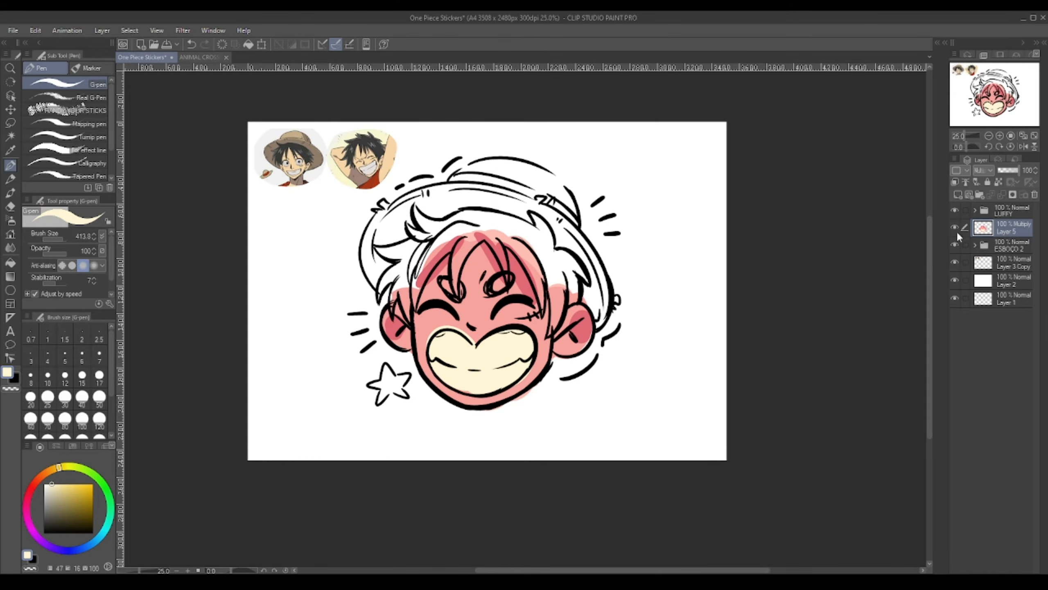
{"action": "left_click", "coordinate": [955, 244]}
{"action": "left_click", "coordinate": [955, 245]}
Shift the sampled cream to a warmer peach and recolour the teeth with it
{"action": "left_click", "coordinate": [439, 323], "text": "alt"}
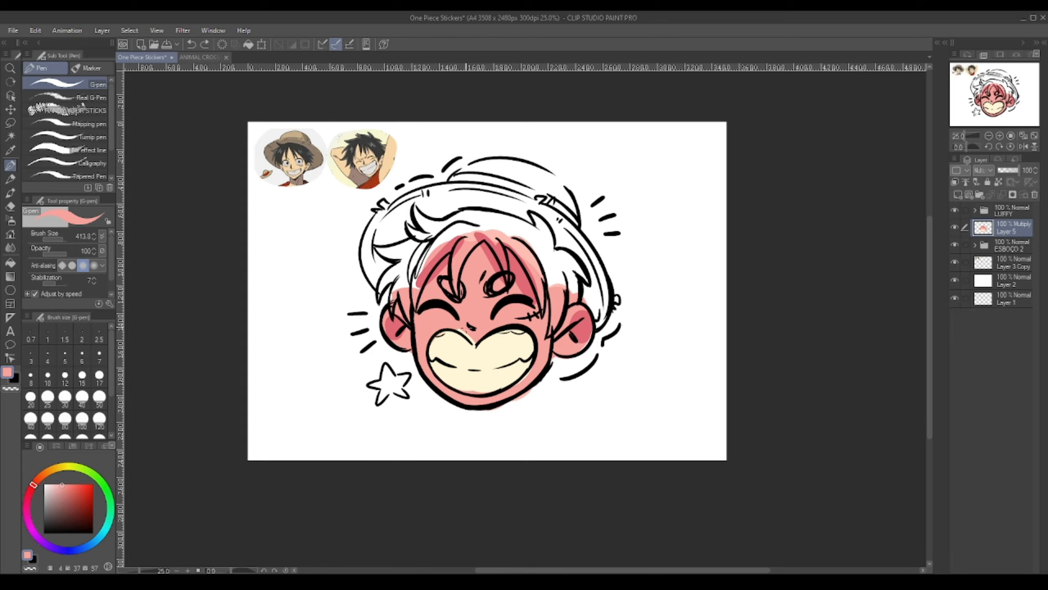
{"action": "left_click", "coordinate": [467, 361], "text": "alt"}
{"action": "left_click", "coordinate": [46, 472]}
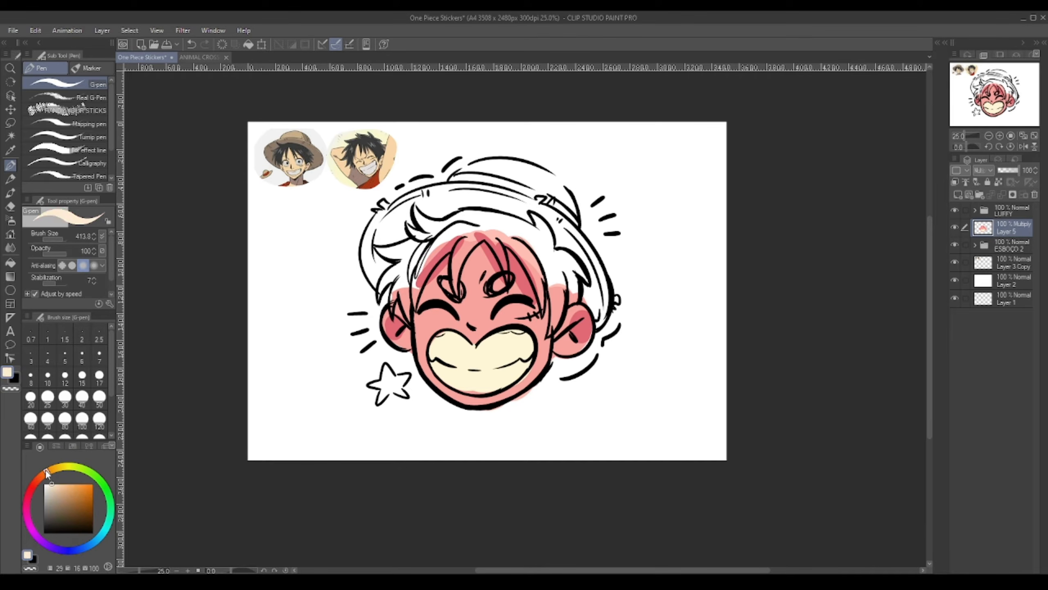
{"action": "left_click", "coordinate": [55, 483]}
{"action": "mouse_move", "coordinate": [469, 365]}
{"action": "left_mouse_down"}
{"action": "mouse_move", "coordinate": [459, 359]}
{"action": "mouse_move", "coordinate": [457, 370]}
{"action": "mouse_move", "coordinate": [491, 380]}
{"action": "mouse_move", "coordinate": [520, 347]}
{"action": "mouse_move", "coordinate": [498, 376]}
{"action": "left_mouse_up"}
{"action": "key", "text": "ctrl+z"}
{"action": "left_click", "coordinate": [461, 358]}
{"action": "key", "text": "ctrl+z"}
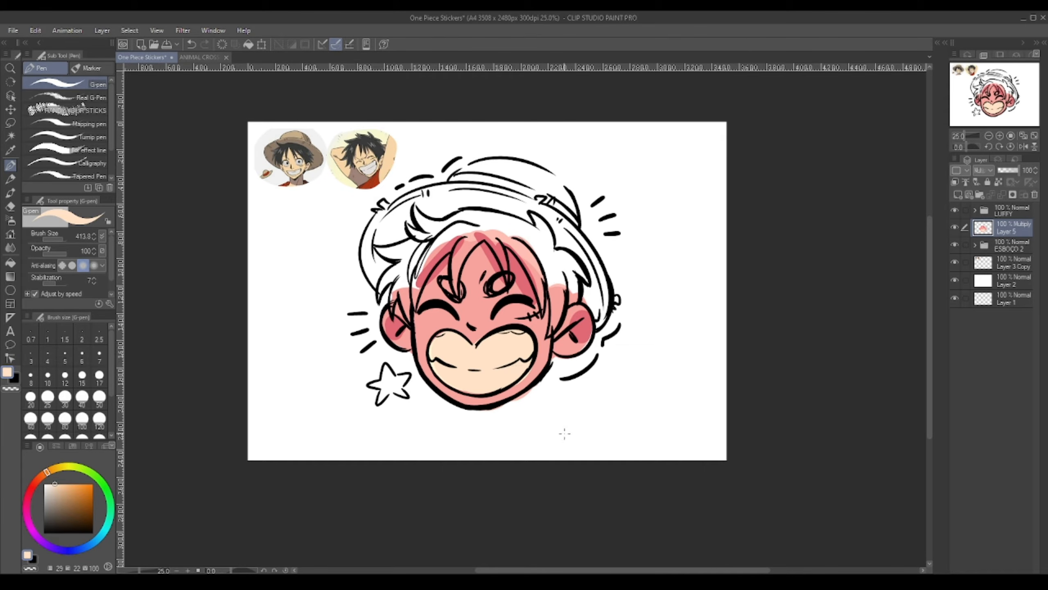
Shift the peach hue towards pink, recolour the teeth and check them with the ESBOÇO 2 line art toggled
{"action": "left_click", "coordinate": [955, 245]}
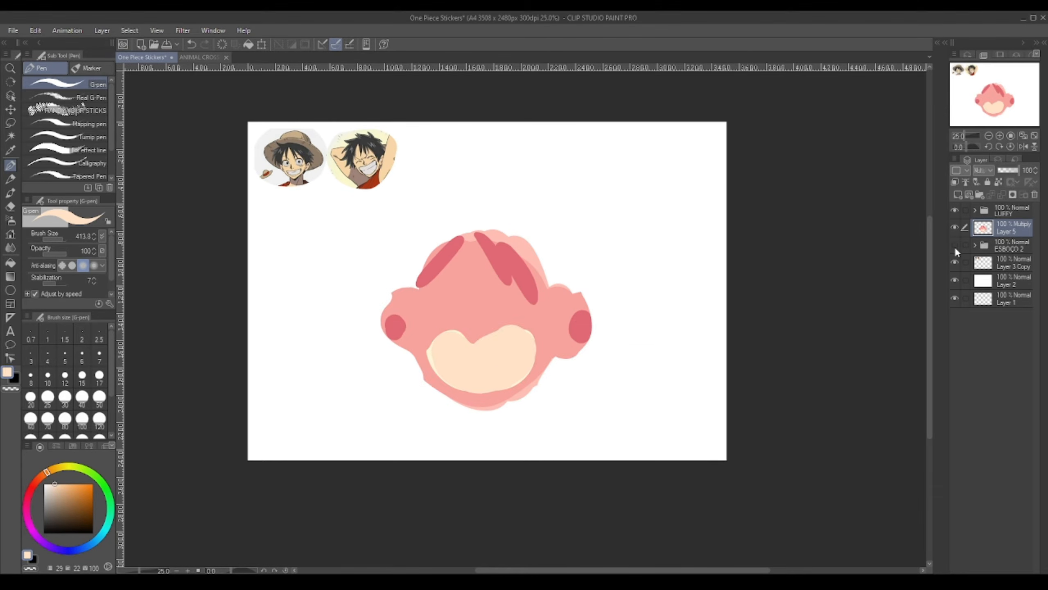
{"action": "left_click", "coordinate": [955, 246]}
{"action": "left_click_drag", "start_coordinate": [51, 478], "coordinate": [47, 480]}
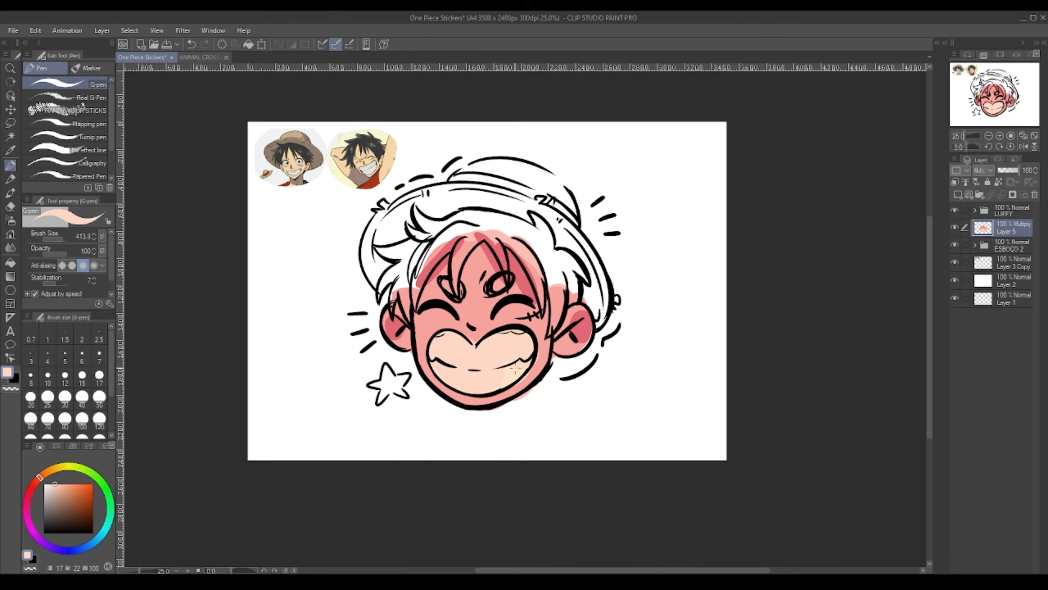
{"action": "left_click", "coordinate": [956, 243]}
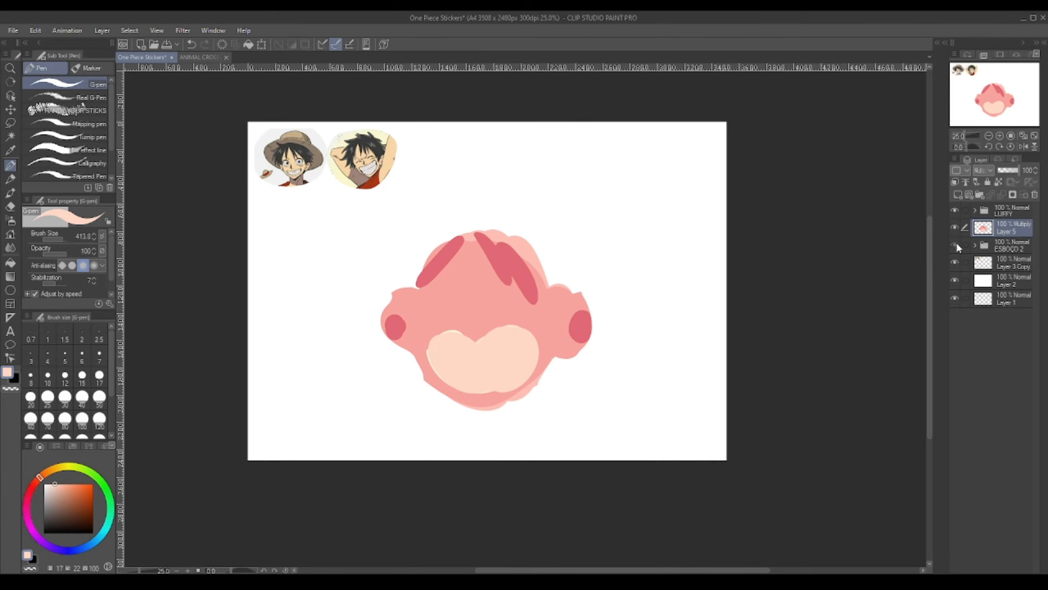
{"action": "left_click", "coordinate": [956, 242]}
Sample the face's salmon pink and paint over the area below the eyes
{"action": "left_click", "coordinate": [540, 330], "text": "alt"}
{"action": "mouse_move", "coordinate": [539, 348]}
{"action": "left_mouse_down"}
{"action": "mouse_move", "coordinate": [534, 367]}
{"action": "mouse_move", "coordinate": [501, 395]}
{"action": "left_mouse_up"}
{"action": "key", "text": "ctrl+z"}
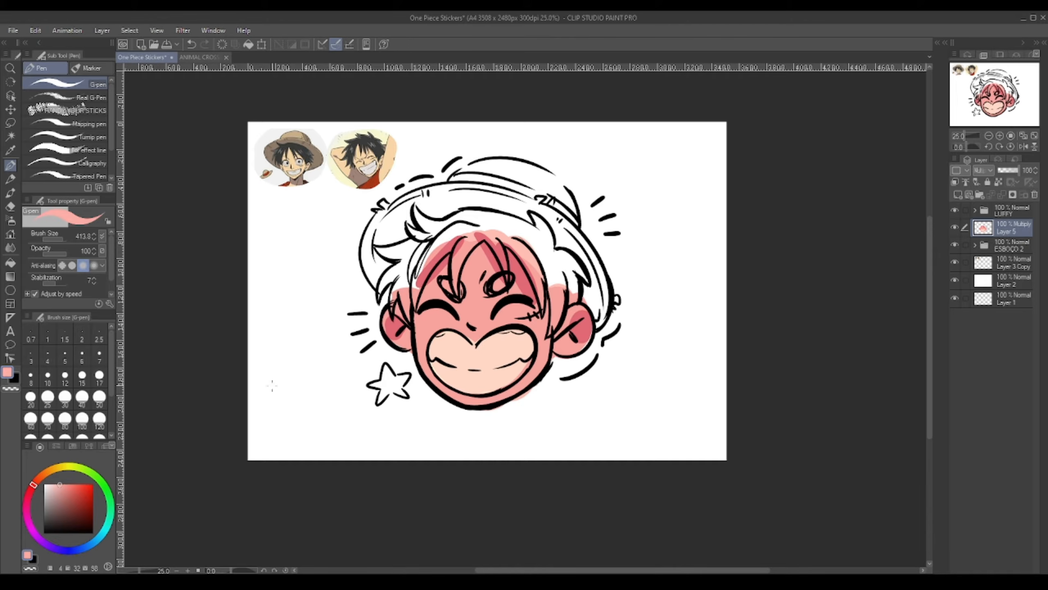
{"action": "mouse_move", "coordinate": [457, 306]}
{"action": "left_mouse_down"}
{"action": "mouse_move", "coordinate": [470, 295]}
{"action": "mouse_move", "coordinate": [531, 307]}
{"action": "left_mouse_up"}
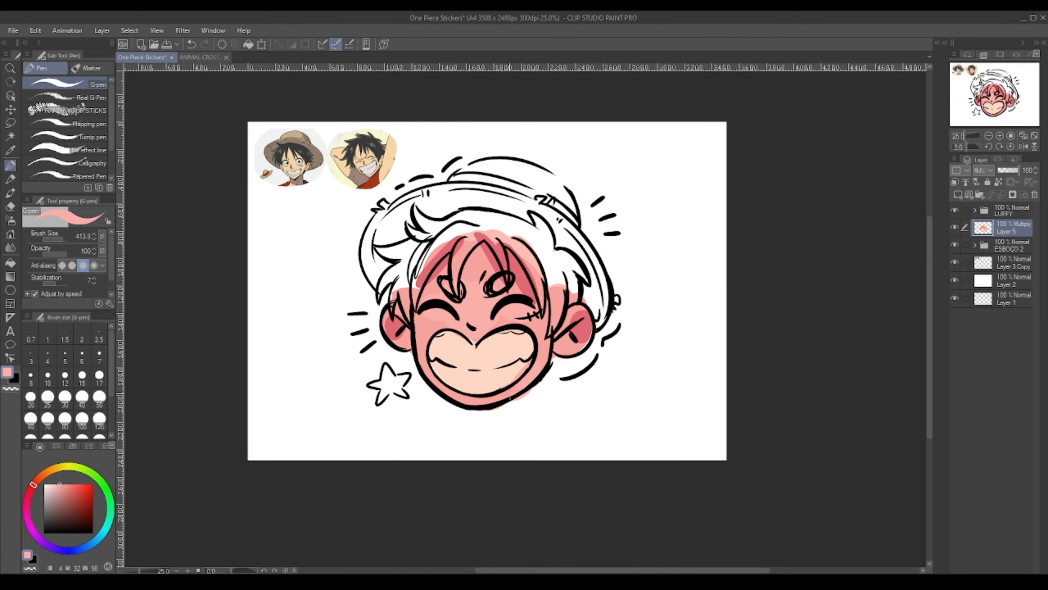
Reduce the brush size to 330.4 and try a very dark brown on the hair at the forehead's left edge
{"action": "left_click", "coordinate": [956, 245]}
{"action": "left_click", "coordinate": [955, 244]}
{"action": "left_click", "coordinate": [64, 521]}
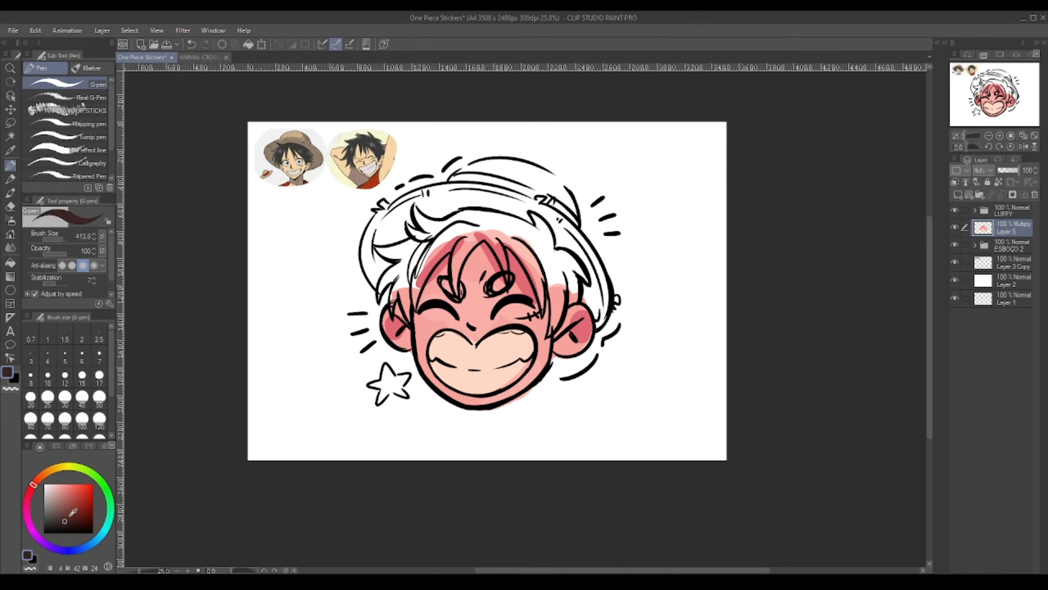
{"action": "mouse_move", "coordinate": [412, 231]}
{"action": "left_mouse_down"}
{"action": "mouse_move", "coordinate": [412, 242]}
{"action": "mouse_move", "coordinate": [431, 243]}
{"action": "left_mouse_up"}
{"action": "key", "text": "ctrl+z"}
{"action": "left_click", "coordinate": [61, 239]}
{"action": "left_click_drag", "start_coordinate": [429, 225], "coordinate": [434, 247]}
{"action": "key", "text": "ctrl+z"}
Paint the hair locks on the head's left side dark reddish brown and check them with the ESBOÇO 2 line art toggled
{"action": "left_click", "coordinate": [62, 522]}
{"action": "mouse_move", "coordinate": [390, 285]}
{"action": "left_mouse_down"}
{"action": "mouse_move", "coordinate": [429, 232]}
{"action": "mouse_move", "coordinate": [396, 316]}
{"action": "left_mouse_up"}
{"action": "key", "text": "ctrl+z"}
{"action": "left_click", "coordinate": [955, 243]}
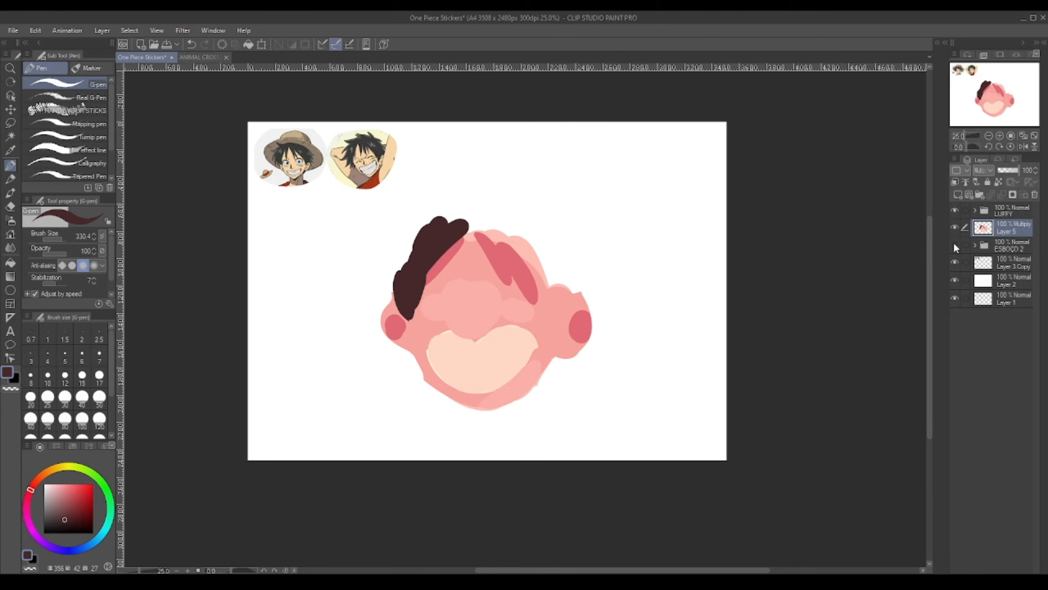
{"action": "left_click", "coordinate": [954, 243]}
Fill the remaining hair, including the fringe and right-side locks, and the eyebrows with the dark reddish brown
{"action": "mouse_move", "coordinate": [376, 249]}
{"action": "left_mouse_down"}
{"action": "mouse_move", "coordinate": [421, 246]}
{"action": "mouse_move", "coordinate": [394, 292]}
{"action": "left_mouse_up"}
{"action": "key", "text": "ctrl+z"}
{"action": "mouse_move", "coordinate": [453, 228]}
{"action": "left_mouse_down"}
{"action": "mouse_move", "coordinate": [536, 225]}
{"action": "mouse_move", "coordinate": [560, 264]}
{"action": "mouse_move", "coordinate": [538, 279]}
{"action": "left_mouse_up"}
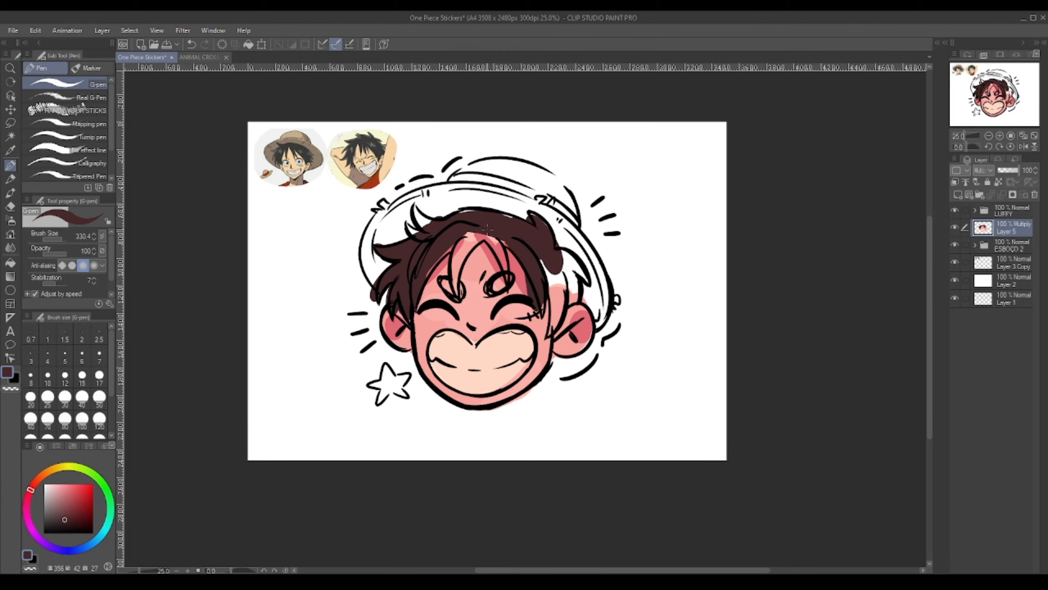
{"action": "mouse_move", "coordinate": [487, 230]}
{"action": "left_mouse_down"}
{"action": "mouse_move", "coordinate": [508, 276]}
{"action": "mouse_move", "coordinate": [454, 270]}
{"action": "mouse_move", "coordinate": [454, 289]}
{"action": "left_mouse_up"}
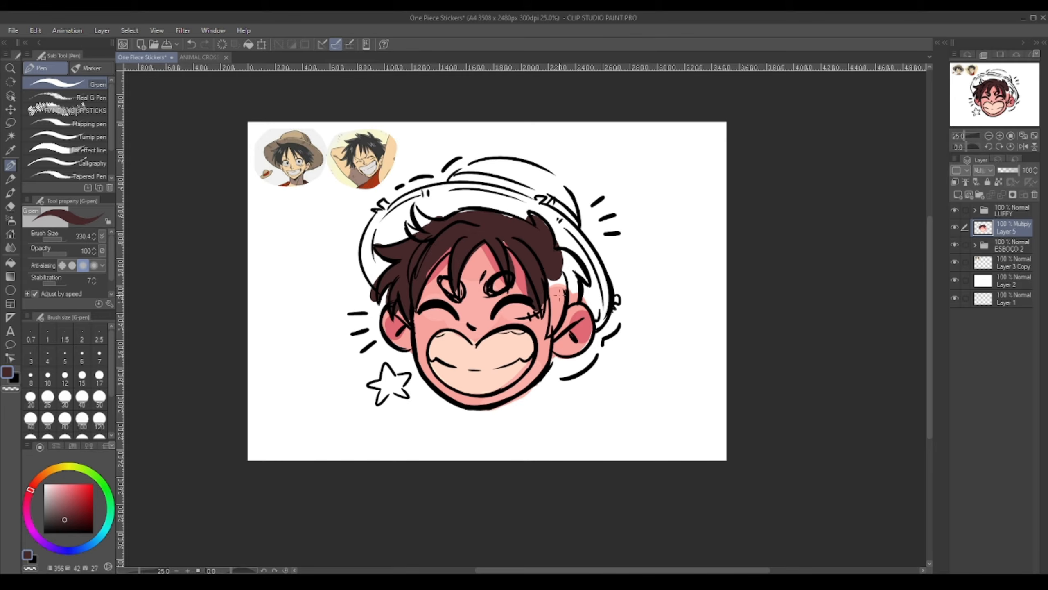
{"action": "left_click_drag", "start_coordinate": [560, 294], "coordinate": [552, 328]}
{"action": "mouse_move", "coordinate": [561, 254]}
{"action": "left_mouse_down"}
{"action": "mouse_move", "coordinate": [576, 297]}
{"action": "mouse_move", "coordinate": [577, 277]}
{"action": "left_mouse_up"}
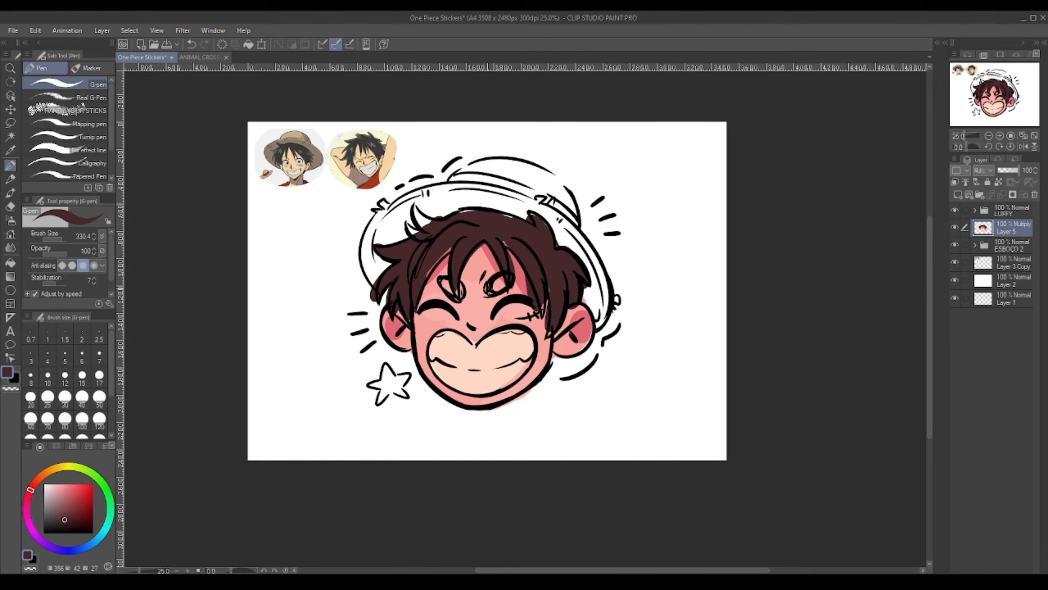
{"action": "left_click_drag", "start_coordinate": [445, 291], "coordinate": [473, 284]}
Add dark red highlight patches to the top of the hair and check them with the ESBOÇO 2 line art toggled
{"action": "left_click", "coordinate": [31, 488]}
{"action": "left_click", "coordinate": [82, 512]}
{"action": "key", "text": "ctrl+z"}
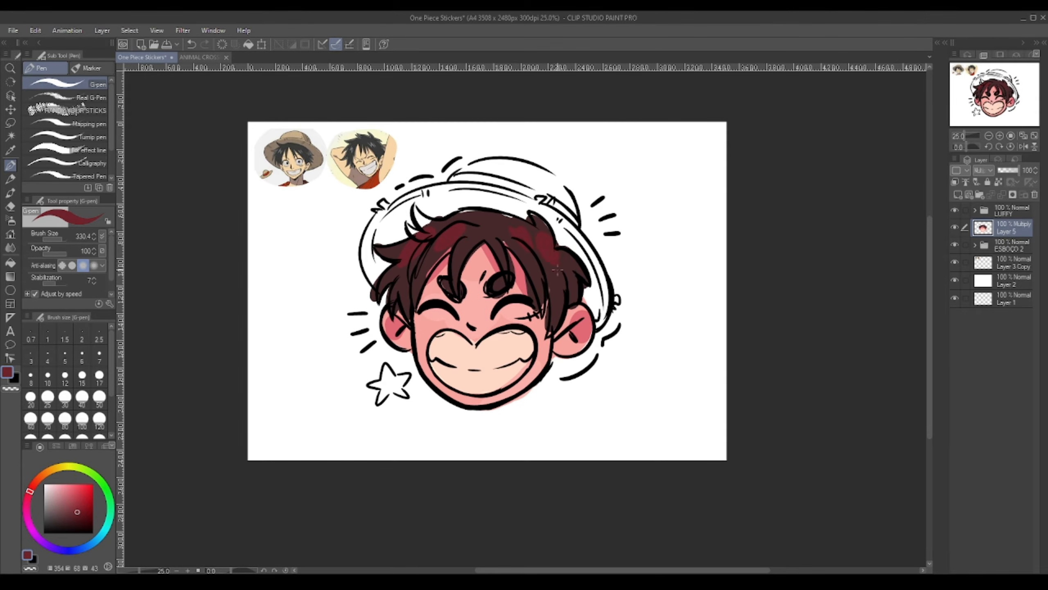
{"action": "left_click", "coordinate": [955, 245]}
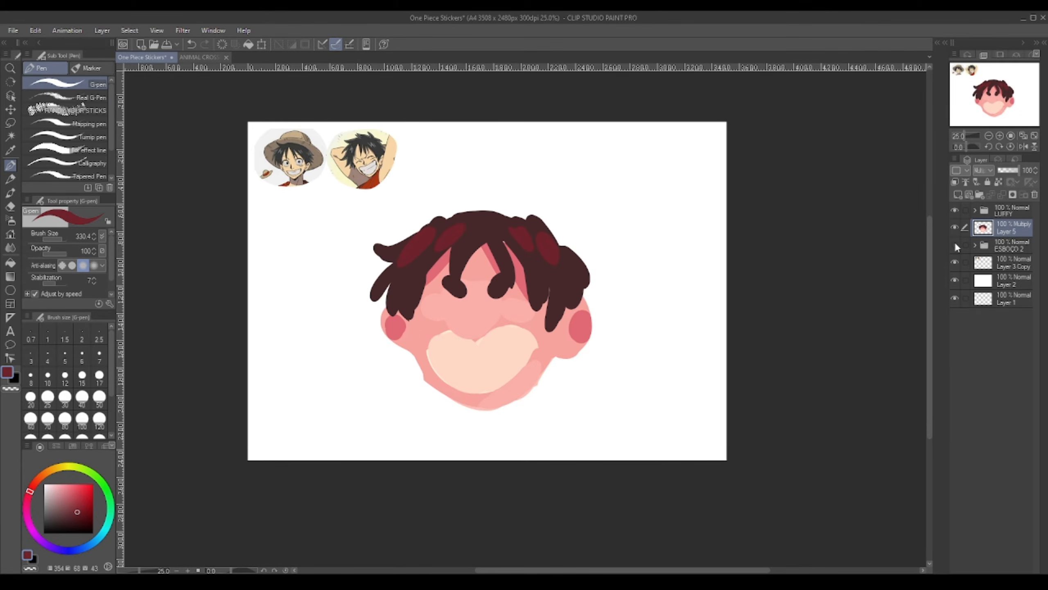
{"action": "left_click", "coordinate": [955, 244]}
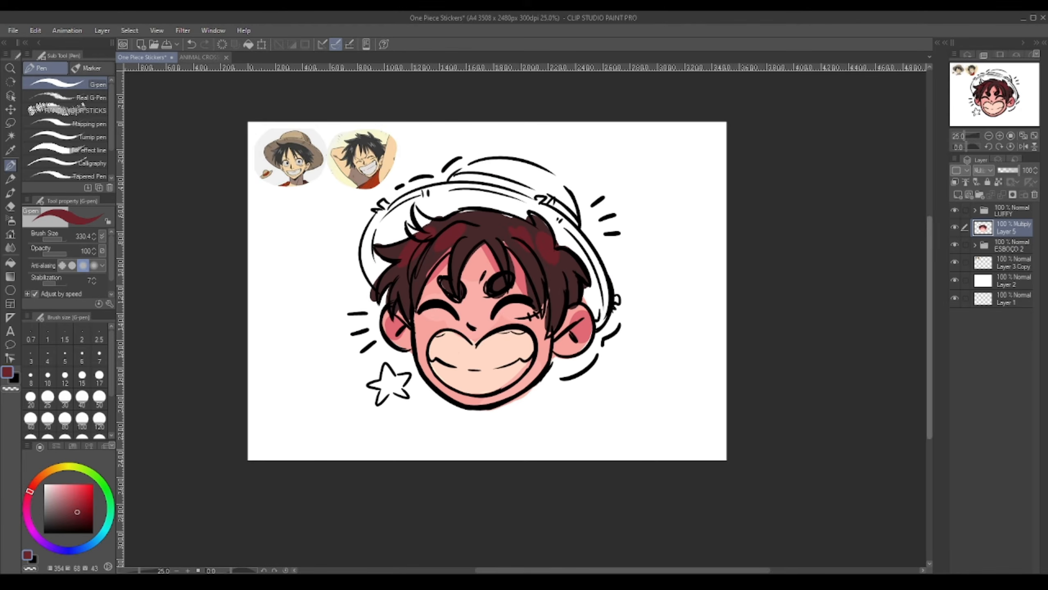
Lighten the middle of the teeth with a paler cream and check it with the ESBOÇO 2 line art toggled
{"action": "left_click", "coordinate": [51, 483]}
{"action": "left_click_drag", "start_coordinate": [465, 367], "coordinate": [500, 361]}
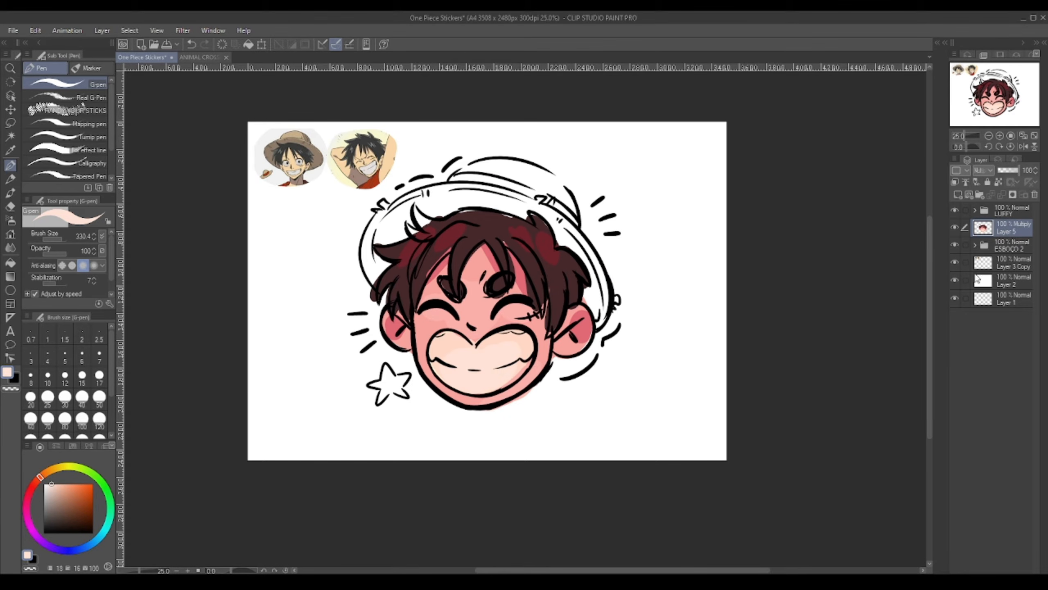
{"action": "left_click", "coordinate": [954, 246]}
{"action": "left_click", "coordinate": [955, 246]}
Sample the face's pink, shift it to a stronger pink, paint cheek blush and check it with the line art toggled
{"action": "left_click", "coordinate": [446, 323], "text": "alt"}
{"action": "left_click", "coordinate": [34, 490]}
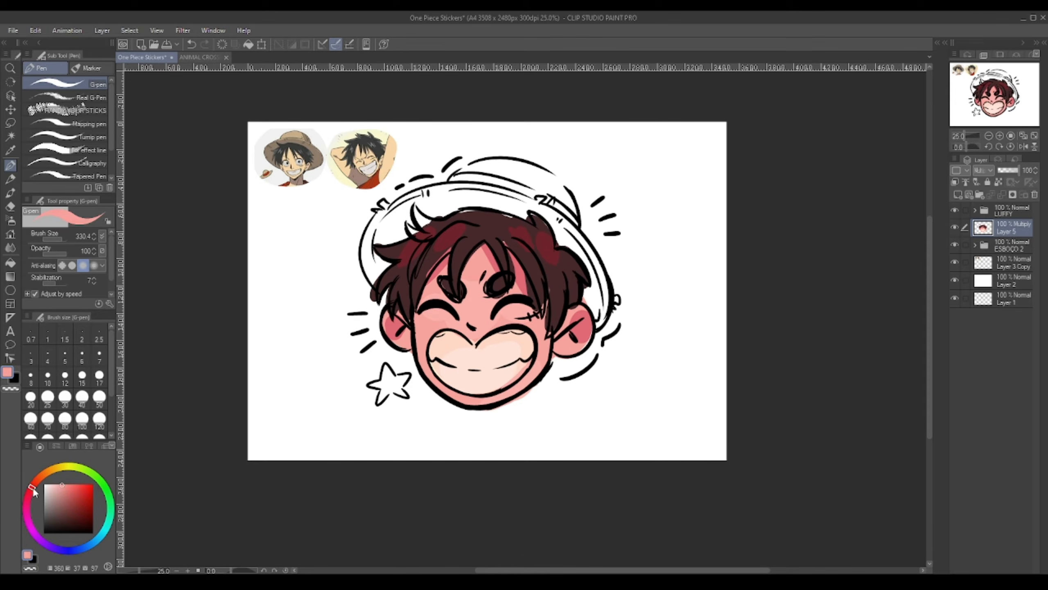
{"action": "left_click", "coordinate": [65, 486]}
{"action": "left_click_drag", "start_coordinate": [429, 321], "coordinate": [423, 317]}
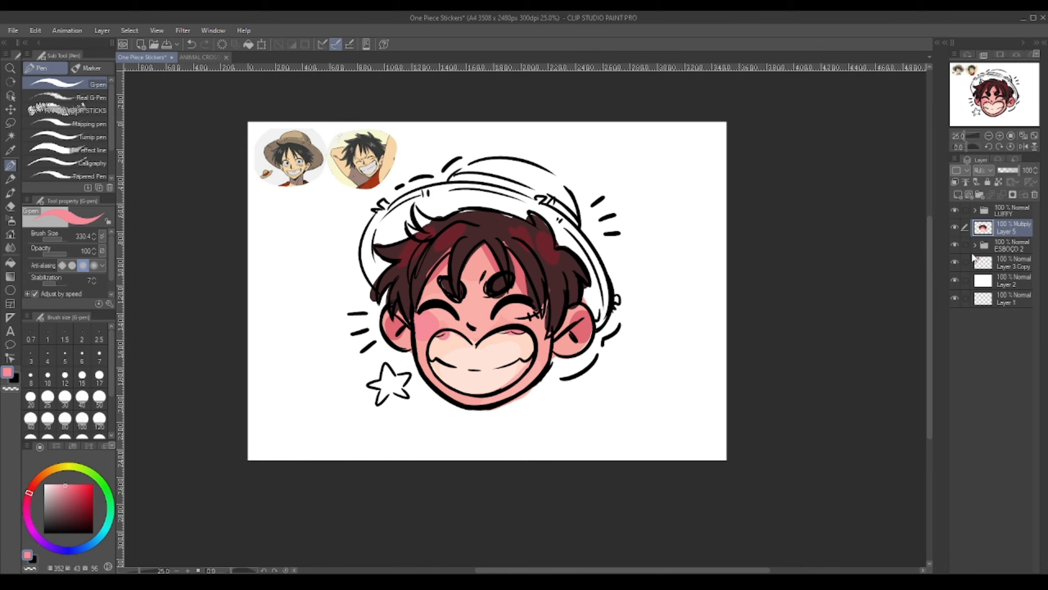
{"action": "left_click", "coordinate": [955, 245]}
{"action": "left_click", "coordinate": [955, 245]}
Sample the face's light salmon, paint it over the lower face and ears, and check with the line art toggled
{"action": "left_click", "coordinate": [471, 303], "text": "alt"}
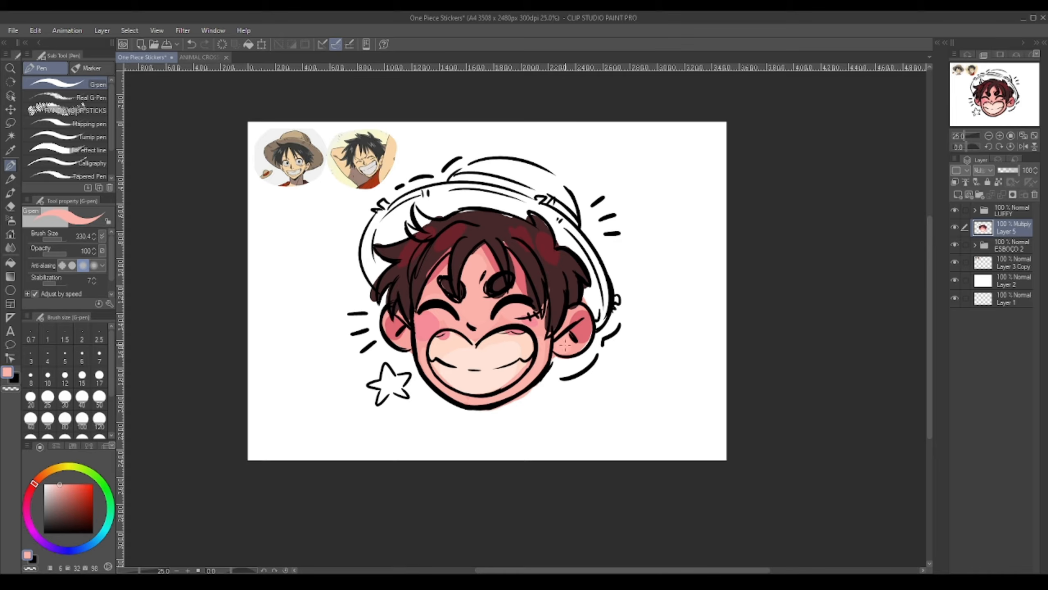
{"action": "left_click", "coordinate": [954, 245]}
{"action": "left_click", "coordinate": [956, 245]}
Fill the hair tuft under the hat brim with sampled dark brown and consult the ANIMAL CROSSING STICKERS QUADRADO.png artwork
{"action": "left_click", "coordinate": [445, 226], "text": "alt"}
{"action": "left_click_drag", "start_coordinate": [414, 207], "coordinate": [433, 216]}
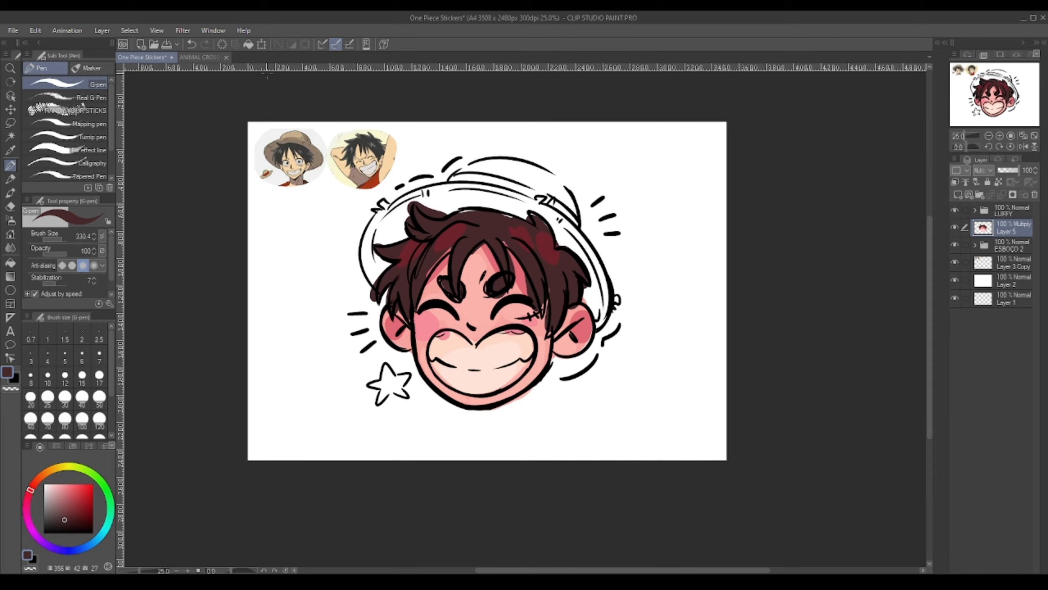
{"action": "left_click", "coordinate": [223, 57]}
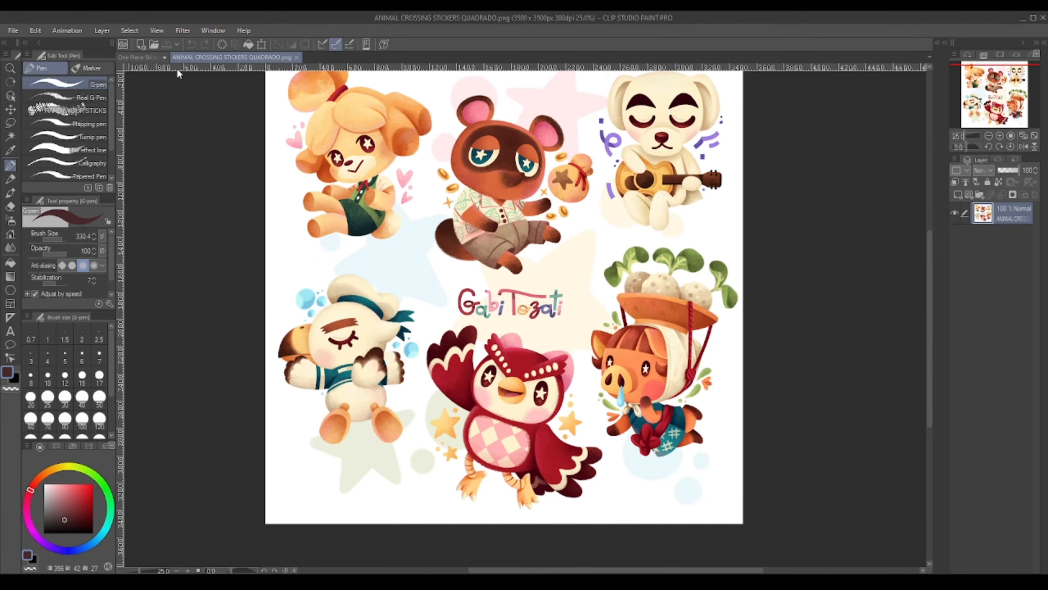
{"action": "left_click", "coordinate": [137, 58]}
{"action": "left_click_drag", "start_coordinate": [34, 490], "coordinate": [76, 509]}
{"action": "mouse_move", "coordinate": [432, 206]}
{"action": "left_mouse_down"}
{"action": "mouse_move", "coordinate": [425, 198]}
{"action": "mouse_move", "coordinate": [486, 187]}
{"action": "left_mouse_up"}
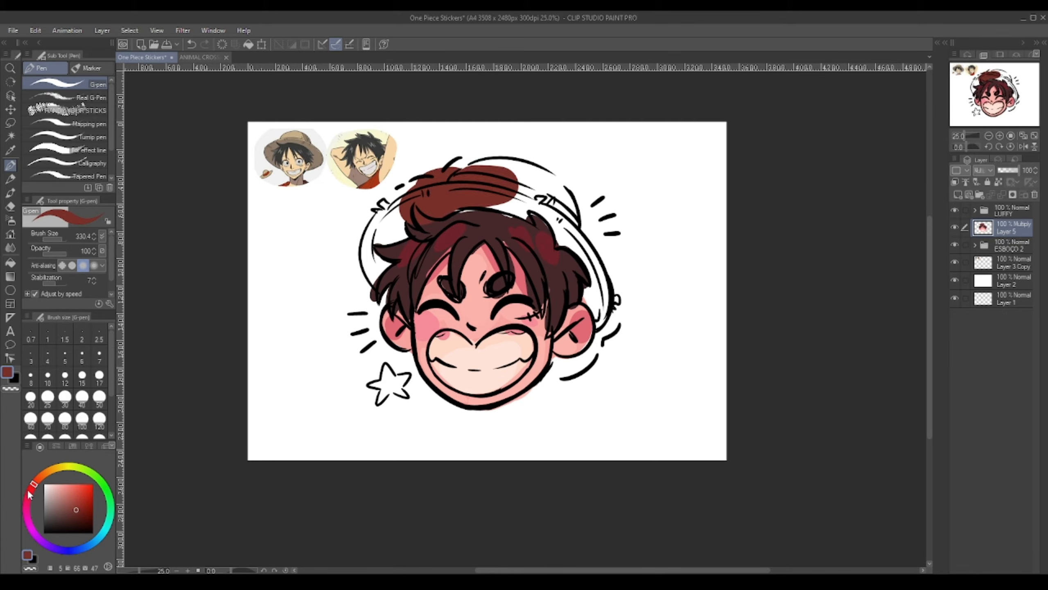
{"action": "key", "text": "ctrl+z"}
{"action": "left_click_drag", "start_coordinate": [76, 508], "coordinate": [73, 499]}
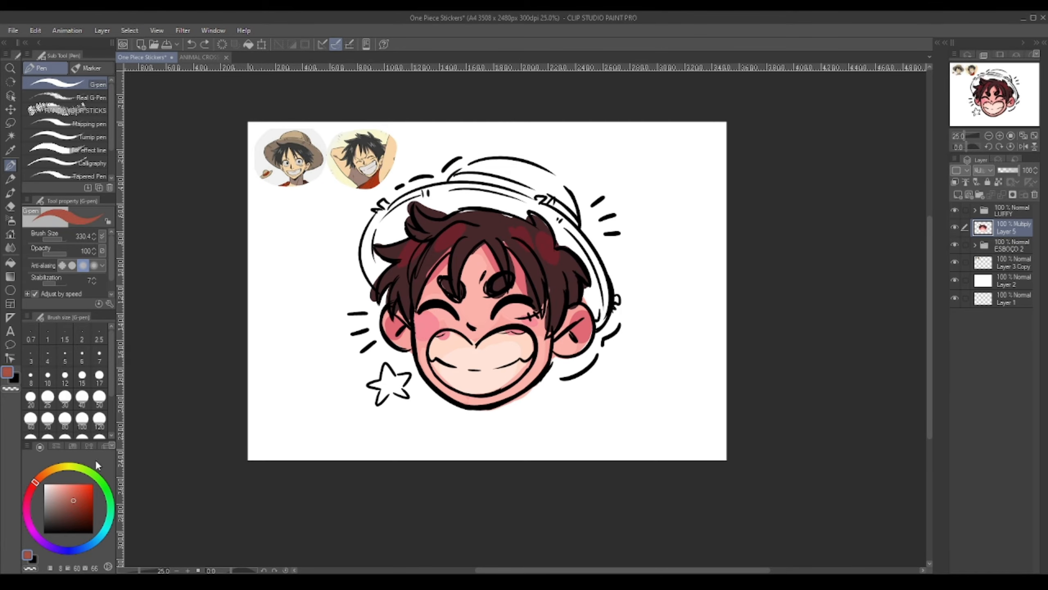
{"action": "mouse_move", "coordinate": [452, 209]}
{"action": "left_mouse_down"}
{"action": "mouse_move", "coordinate": [532, 165]}
{"action": "mouse_move", "coordinate": [584, 225]}
{"action": "left_mouse_up"}
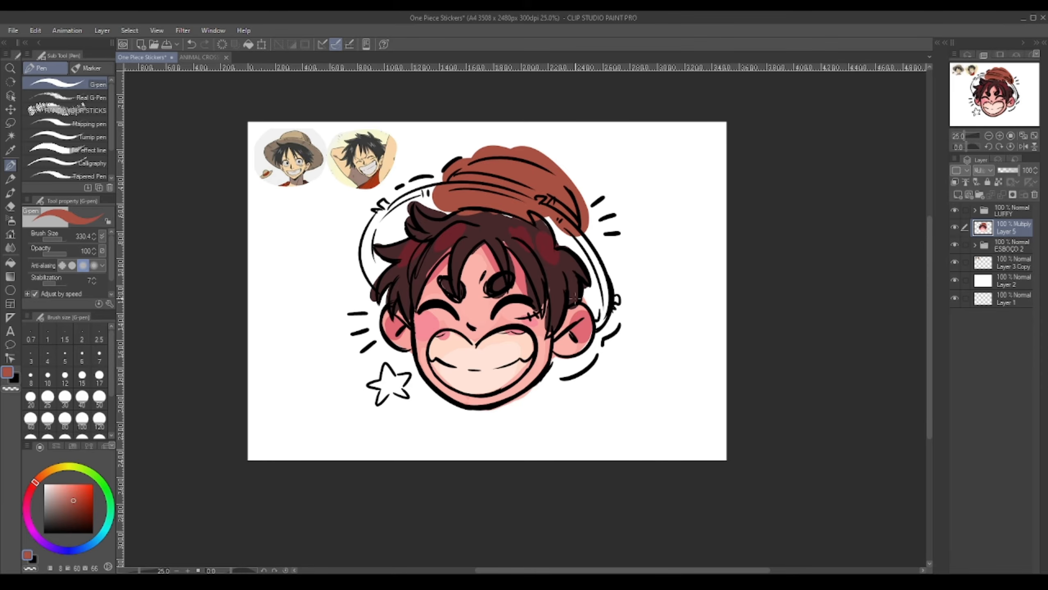
{"action": "key", "text": "ctrl+z"}
{"action": "mouse_move", "coordinate": [398, 213]}
{"action": "left_mouse_down"}
{"action": "mouse_move", "coordinate": [383, 207]}
{"action": "mouse_move", "coordinate": [402, 233]}
{"action": "left_mouse_up"}
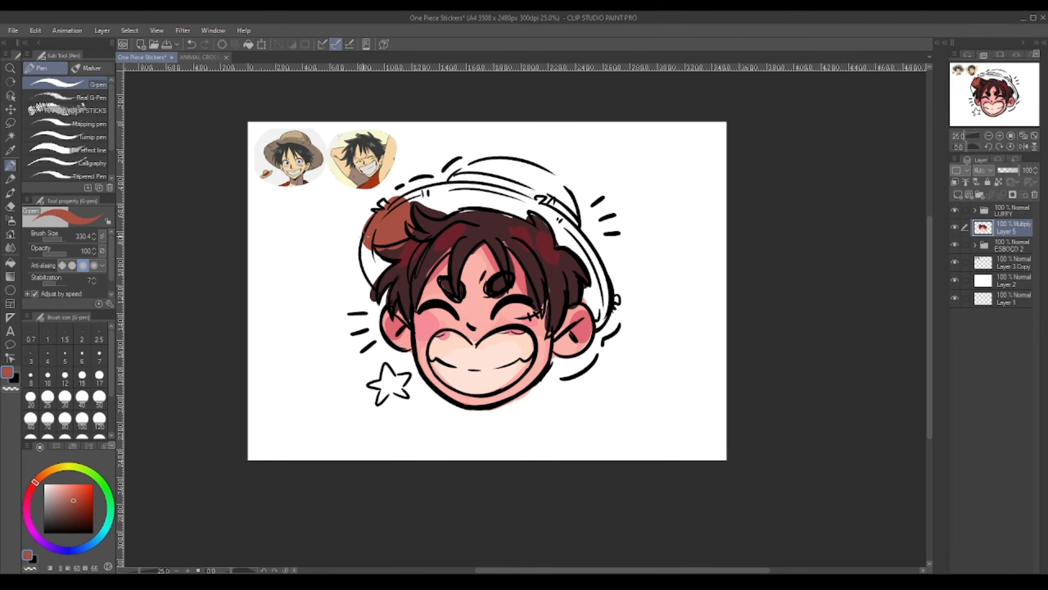
{"action": "key", "text": "ctrl+z"}
{"action": "left_click", "coordinate": [38, 478]}
{"action": "left_click", "coordinate": [73, 498]}
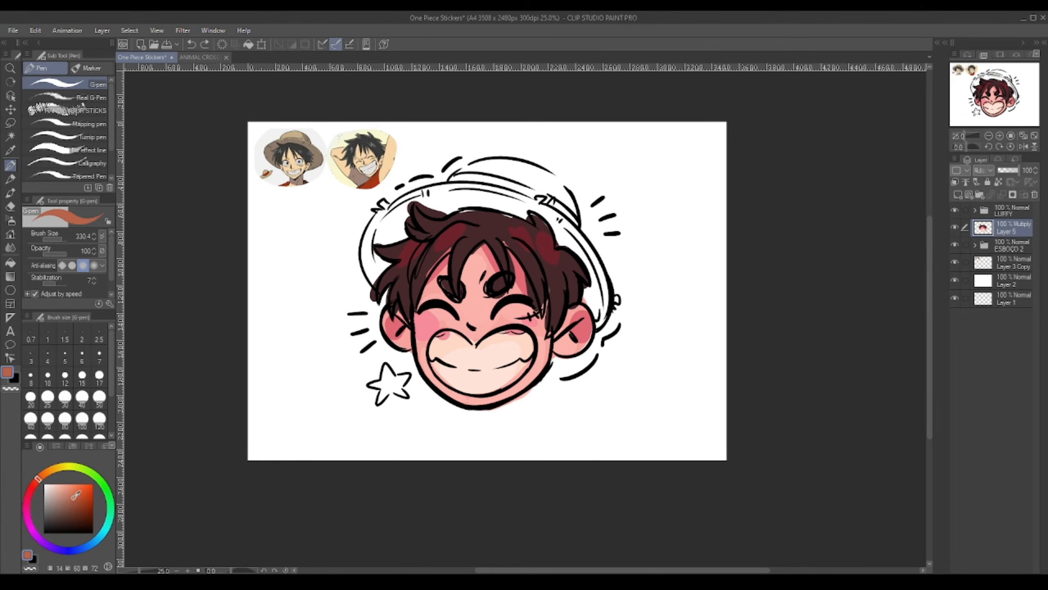
{"action": "mouse_move", "coordinate": [410, 244]}
{"action": "left_mouse_down"}
{"action": "mouse_move", "coordinate": [384, 206]}
{"action": "mouse_move", "coordinate": [412, 198]}
{"action": "mouse_move", "coordinate": [363, 252]}
{"action": "left_mouse_up"}
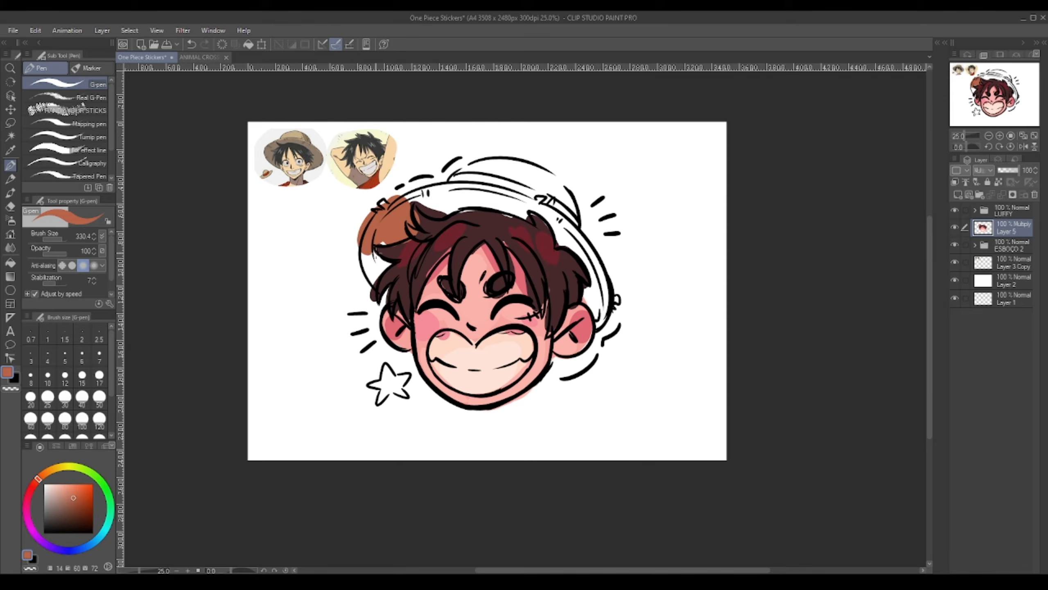
{"action": "key", "text": "ctrl+z"}
{"action": "left_click", "coordinate": [72, 495]}
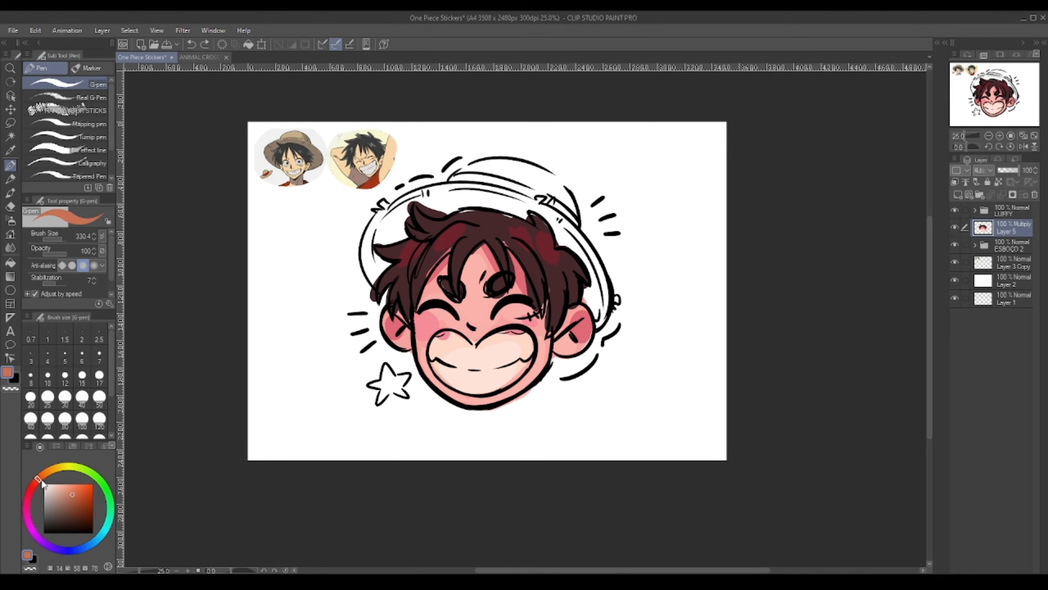
{"action": "mouse_move", "coordinate": [437, 210]}
{"action": "left_mouse_down"}
{"action": "mouse_move", "coordinate": [557, 165]}
{"action": "mouse_move", "coordinate": [586, 223]}
{"action": "left_mouse_up"}
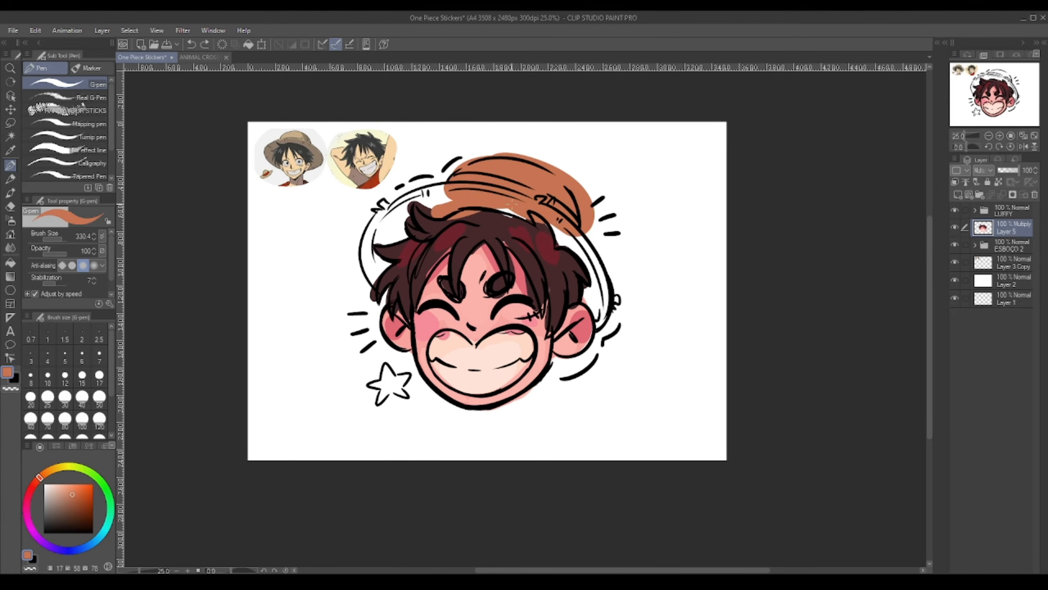
{"action": "key", "text": "ctrl+z"}
Paint the straw hat's brim and crown a soft orange and check it with the ESBOÇO 2 line art toggled
{"action": "left_click", "coordinate": [75, 489]}
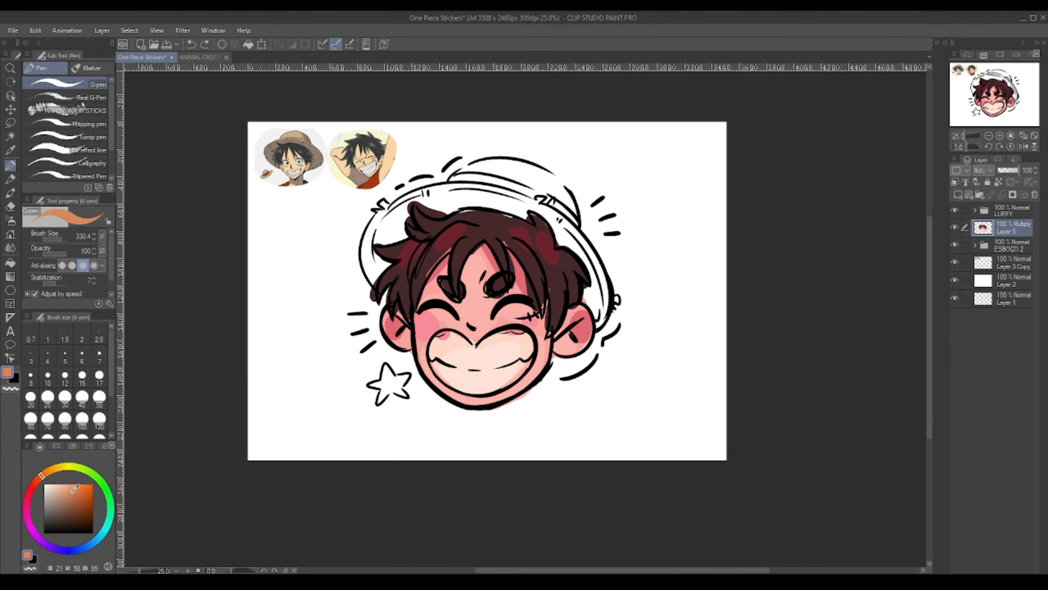
{"action": "mouse_move", "coordinate": [390, 209]}
{"action": "left_mouse_down"}
{"action": "mouse_move", "coordinate": [378, 244]}
{"action": "mouse_move", "coordinate": [395, 239]}
{"action": "mouse_move", "coordinate": [371, 280]}
{"action": "mouse_move", "coordinate": [495, 186]}
{"action": "left_mouse_up"}
{"action": "mouse_move", "coordinate": [429, 210]}
{"action": "left_mouse_down"}
{"action": "mouse_move", "coordinate": [486, 196]}
{"action": "mouse_move", "coordinate": [558, 224]}
{"action": "mouse_move", "coordinate": [572, 247]}
{"action": "left_mouse_up"}
{"action": "mouse_move", "coordinate": [551, 198]}
{"action": "left_mouse_down"}
{"action": "mouse_move", "coordinate": [610, 305]}
{"action": "mouse_move", "coordinate": [586, 289]}
{"action": "left_mouse_up"}
{"action": "left_click_drag", "start_coordinate": [462, 173], "coordinate": [573, 206]}
{"action": "left_click_drag", "start_coordinate": [460, 167], "coordinate": [450, 177]}
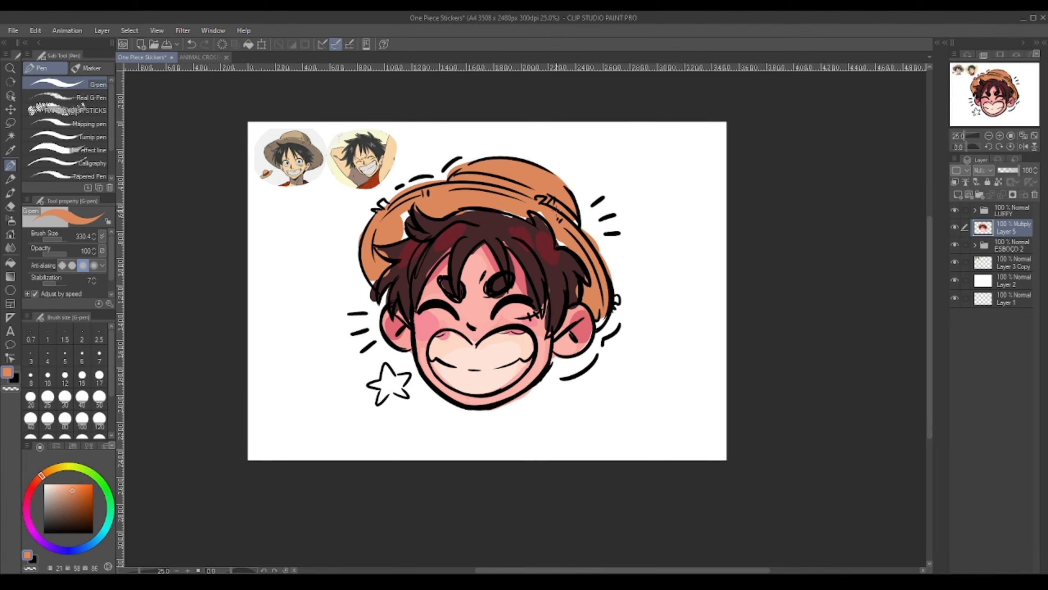
{"action": "left_click", "coordinate": [956, 243]}
{"action": "left_click", "coordinate": [956, 244]}
Paint lighter, yellower orange highlights on the hat's crown and brim and check them with the ESBOÇO 2 line art toggled
{"action": "left_click", "coordinate": [46, 474]}
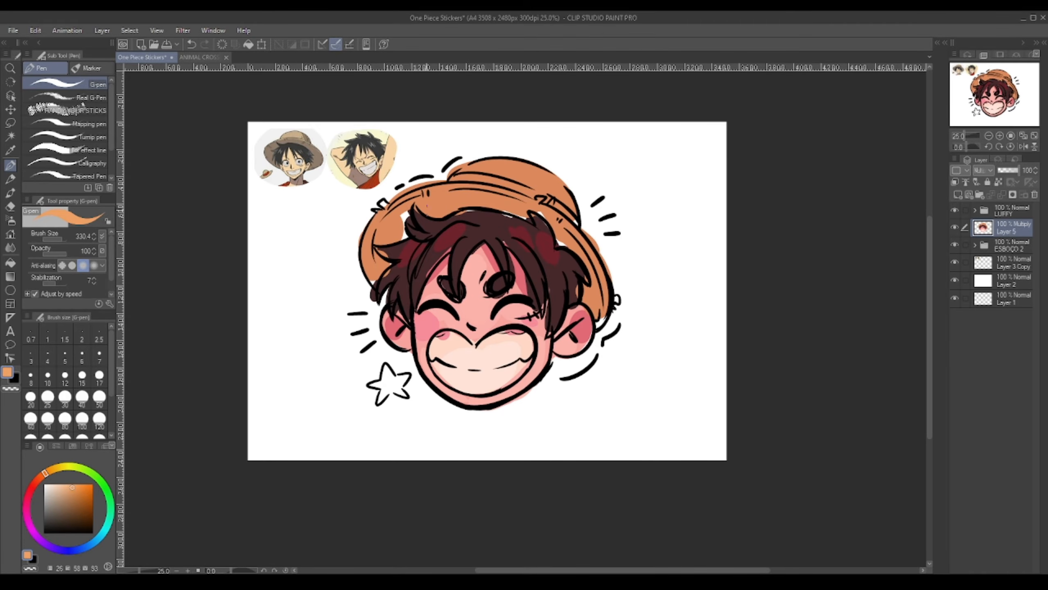
{"action": "left_click_drag", "start_coordinate": [428, 206], "coordinate": [532, 208]}
{"action": "key", "text": "ctrl+z"}
{"action": "left_click_drag", "start_coordinate": [459, 192], "coordinate": [527, 201]}
{"action": "left_click_drag", "start_coordinate": [498, 168], "coordinate": [559, 192]}
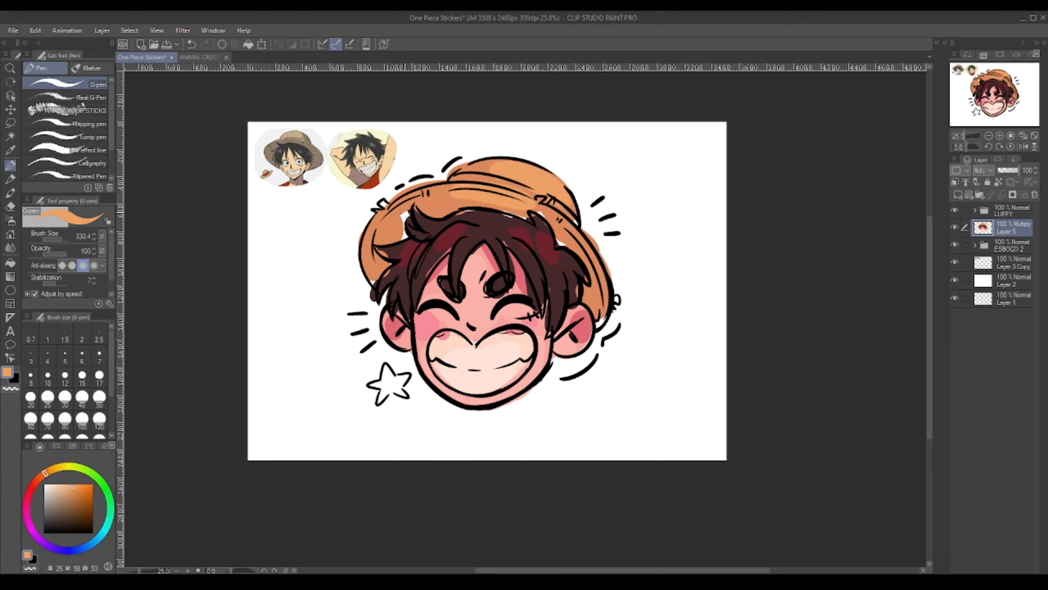
{"action": "left_click_drag", "start_coordinate": [402, 210], "coordinate": [369, 250]}
{"action": "left_click_drag", "start_coordinate": [563, 225], "coordinate": [606, 289]}
{"action": "left_click", "coordinate": [955, 245]}
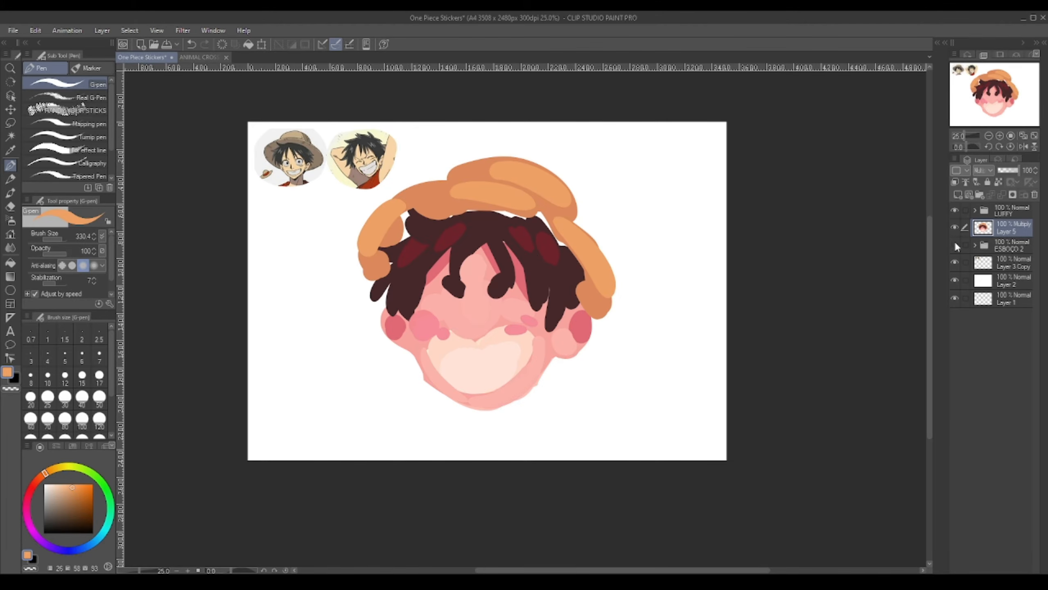
{"action": "left_click", "coordinate": [955, 245]}
Fill the gap between hair and brim with the hat's sampled orange and shade the brim's lower-left end red-orange
{"action": "left_click", "coordinate": [395, 235], "text": "alt"}
{"action": "left_click_drag", "start_coordinate": [406, 216], "coordinate": [410, 234]}
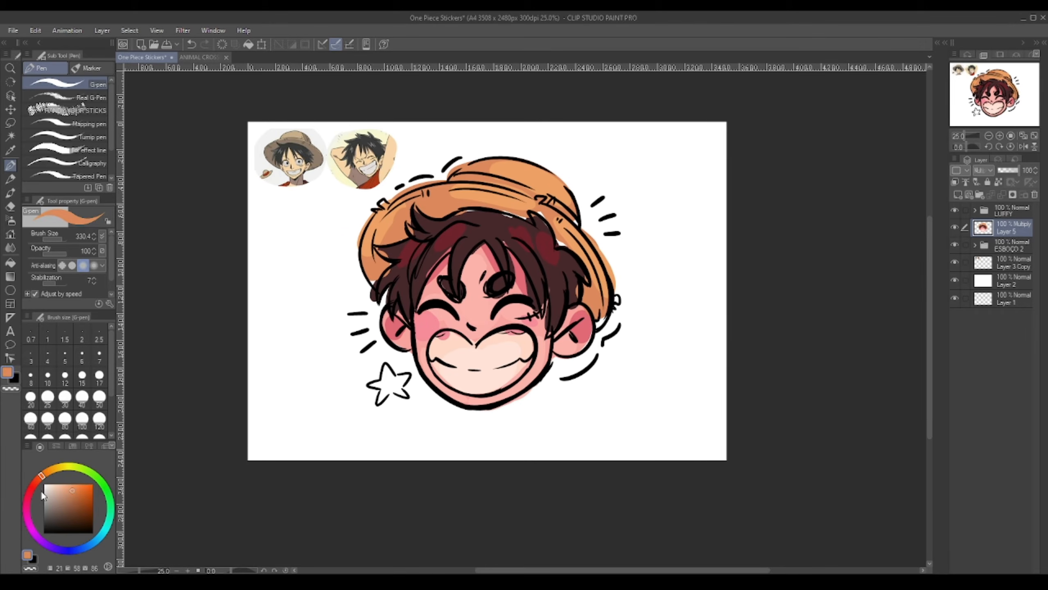
{"action": "left_click_drag", "start_coordinate": [41, 478], "coordinate": [45, 482]}
{"action": "left_click", "coordinate": [76, 493]}
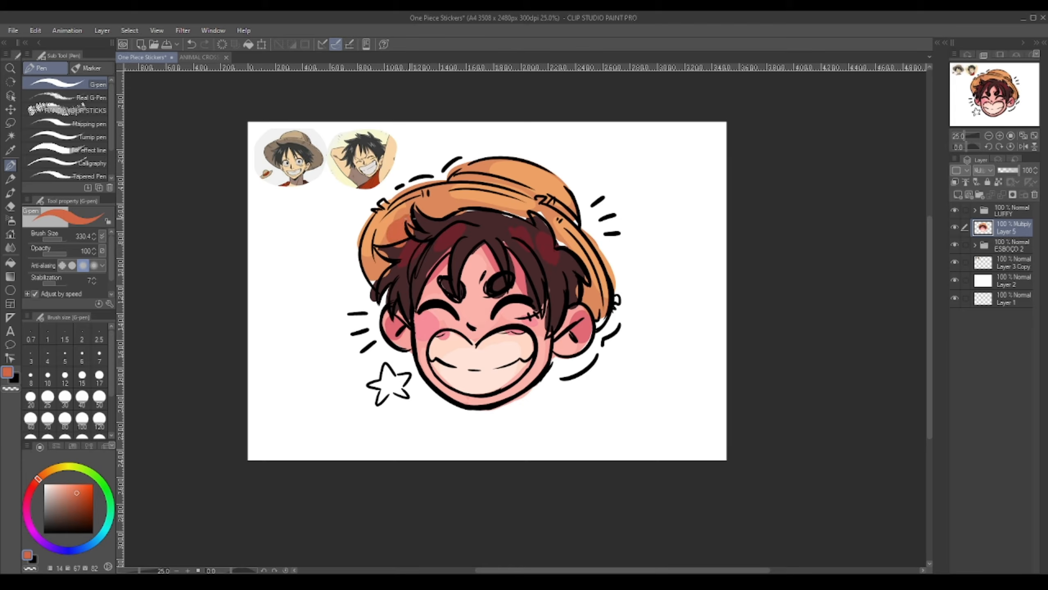
{"action": "left_click_drag", "start_coordinate": [380, 271], "coordinate": [373, 282]}
Shade the brim's inner side around the hair with a redder orange and check it with the ESBOÇO 2 line art toggled
{"action": "mouse_move", "coordinate": [431, 207]}
{"action": "left_mouse_down"}
{"action": "mouse_move", "coordinate": [549, 243]}
{"action": "mouse_move", "coordinate": [578, 247]}
{"action": "left_mouse_up"}
{"action": "key", "text": "ctrl+z"}
{"action": "left_click", "coordinate": [35, 482]}
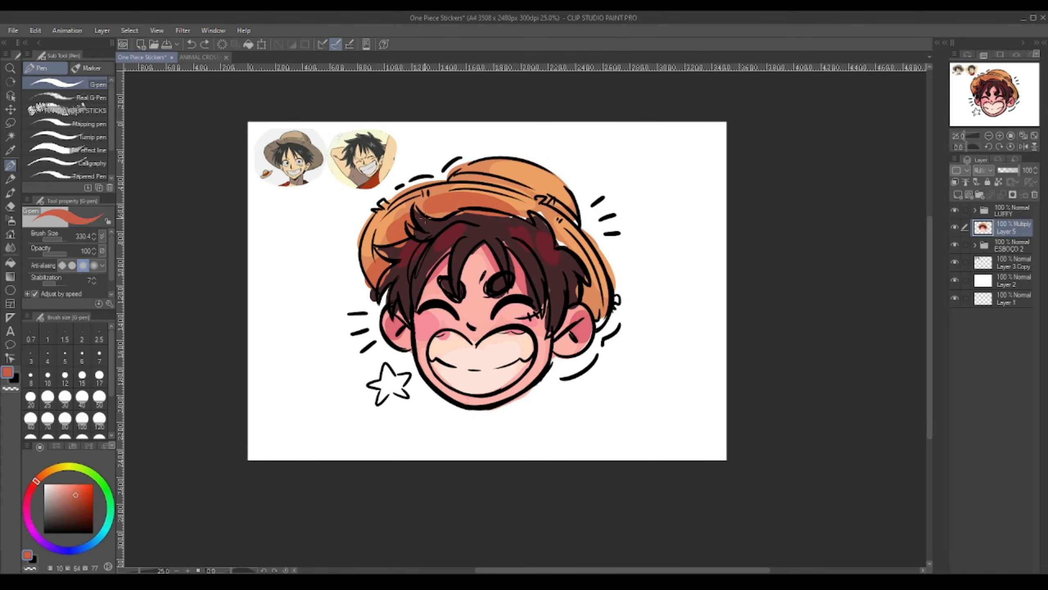
{"action": "left_click_drag", "start_coordinate": [406, 222], "coordinate": [392, 235]}
{"action": "mouse_move", "coordinate": [439, 202]}
{"action": "left_mouse_down"}
{"action": "mouse_move", "coordinate": [515, 202]}
{"action": "mouse_move", "coordinate": [578, 252]}
{"action": "mouse_move", "coordinate": [598, 306]}
{"action": "left_mouse_up"}
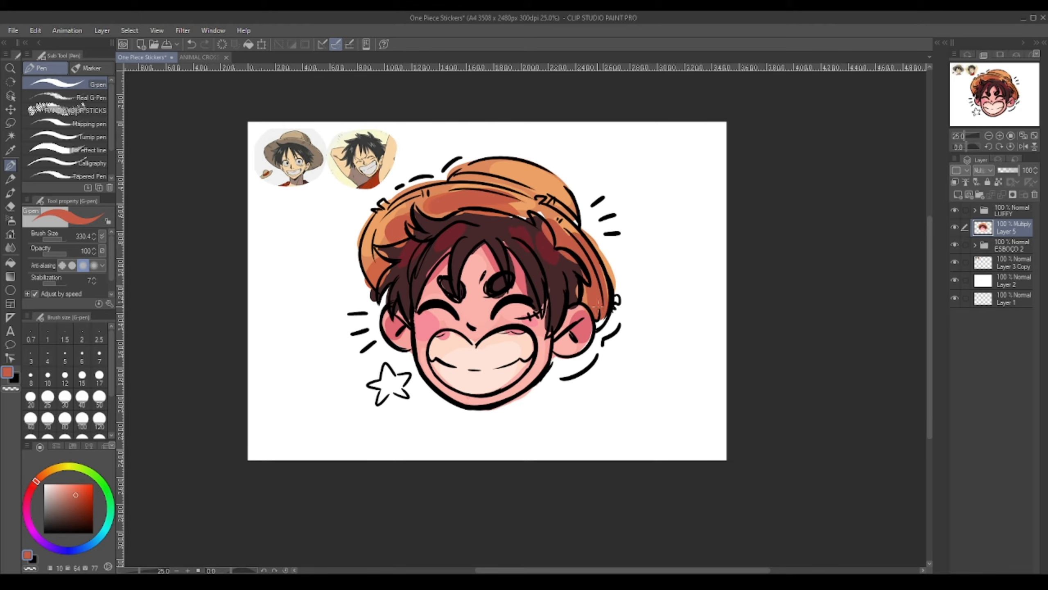
{"action": "left_click", "coordinate": [956, 246]}
{"action": "left_click", "coordinate": [955, 246]}
{"action": "left_click", "coordinate": [86, 500]}
{"action": "left_click", "coordinate": [32, 491]}
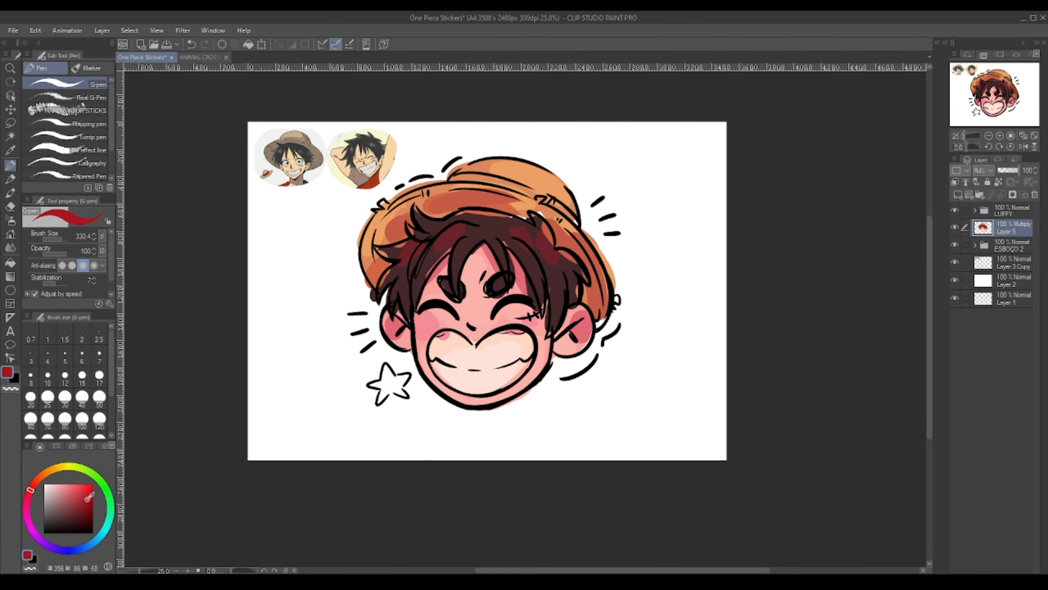
{"action": "key", "text": "ctrl+z"}
{"action": "mouse_move", "coordinate": [451, 177]}
{"action": "left_mouse_down"}
{"action": "mouse_move", "coordinate": [526, 191]}
{"action": "mouse_move", "coordinate": [575, 219]}
{"action": "left_mouse_up"}
{"action": "key", "text": "ctrl+z"}
{"action": "left_click_drag", "start_coordinate": [452, 177], "coordinate": [562, 209]}
{"action": "key", "text": "ctrl+z"}
{"action": "key", "text": "ctrl+y"}
Paint the band around the hat's crown dark crimson and check it with the ESBOÇO 2 line art toggled
{"action": "left_click", "coordinate": [29, 493]}
{"action": "key", "text": "ctrl+z"}
{"action": "left_click_drag", "start_coordinate": [451, 177], "coordinate": [581, 225]}
{"action": "left_click", "coordinate": [954, 244]}
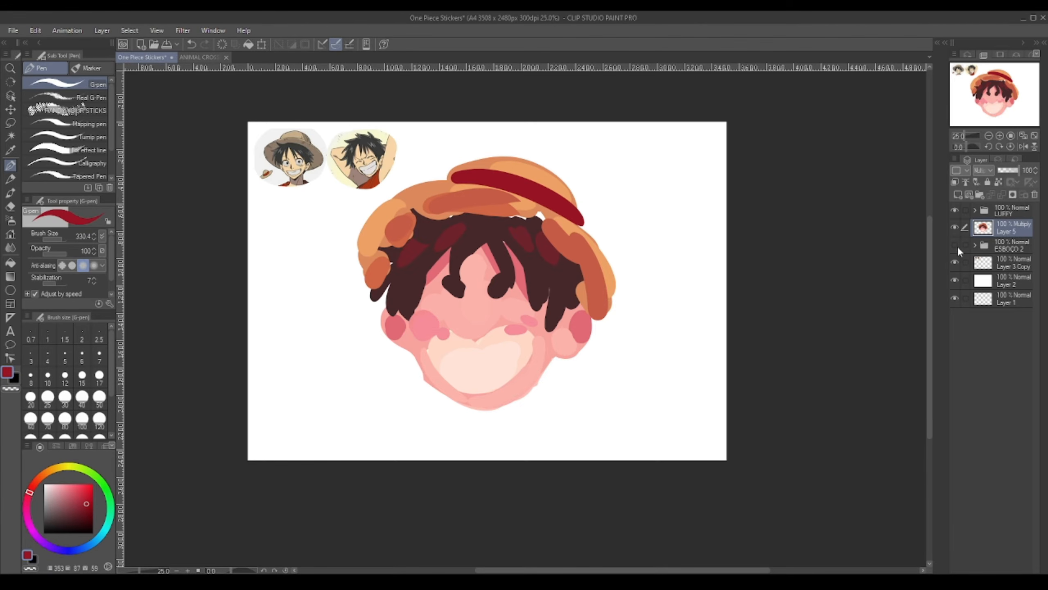
{"action": "left_click", "coordinate": [955, 245]}
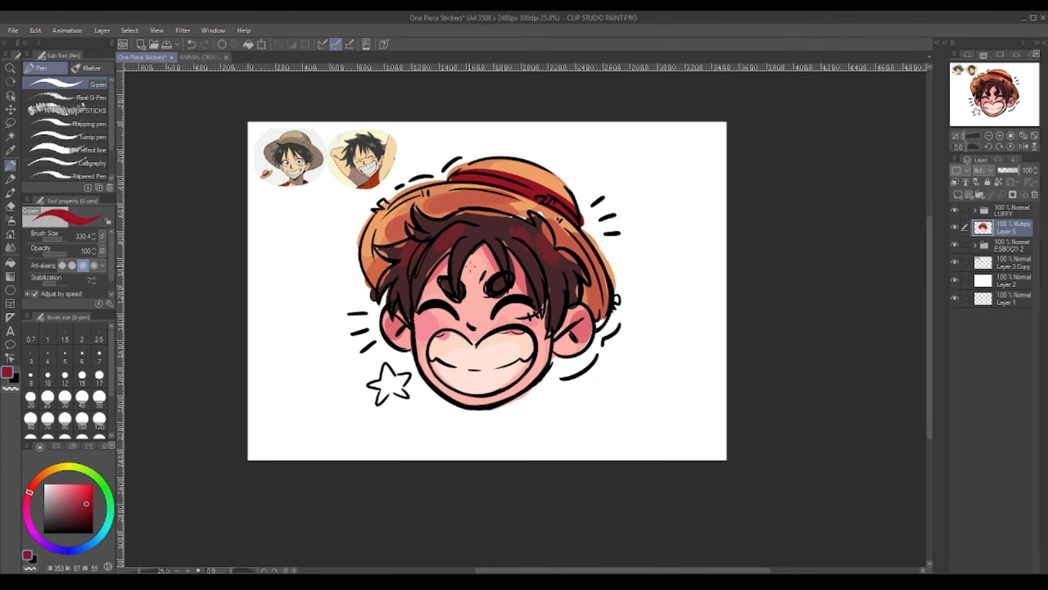
Close the second open document and paint a yellow-orange patch over the star, checking it with the ESBOÇO 2 line art toggled
{"action": "left_click", "coordinate": [225, 57]}
{"action": "left_click", "coordinate": [53, 471]}
{"action": "left_click", "coordinate": [75, 483]}
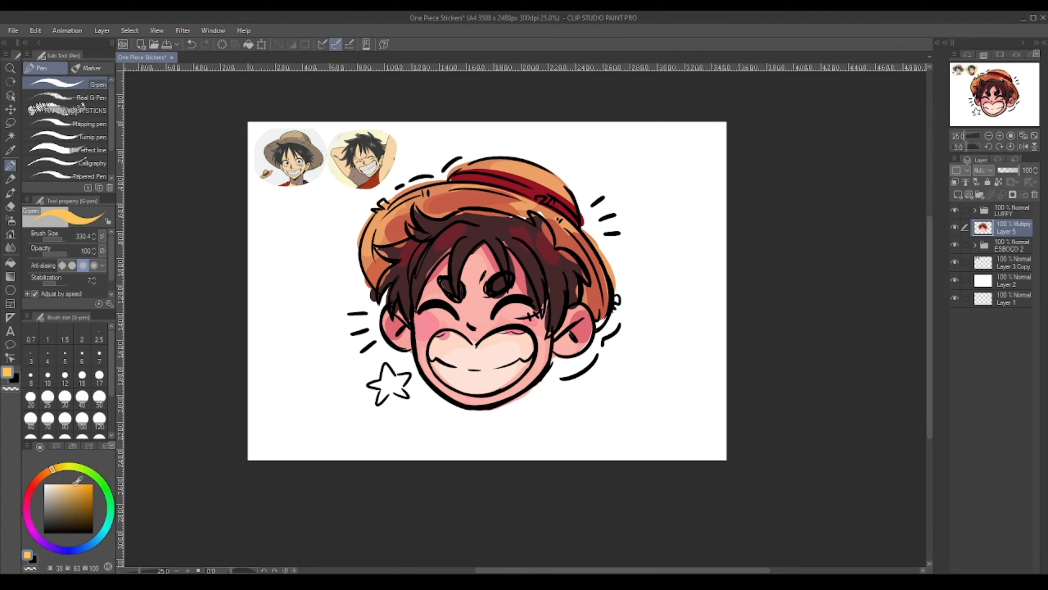
{"action": "left_click_drag", "start_coordinate": [389, 383], "coordinate": [395, 379]}
{"action": "left_click", "coordinate": [955, 243]}
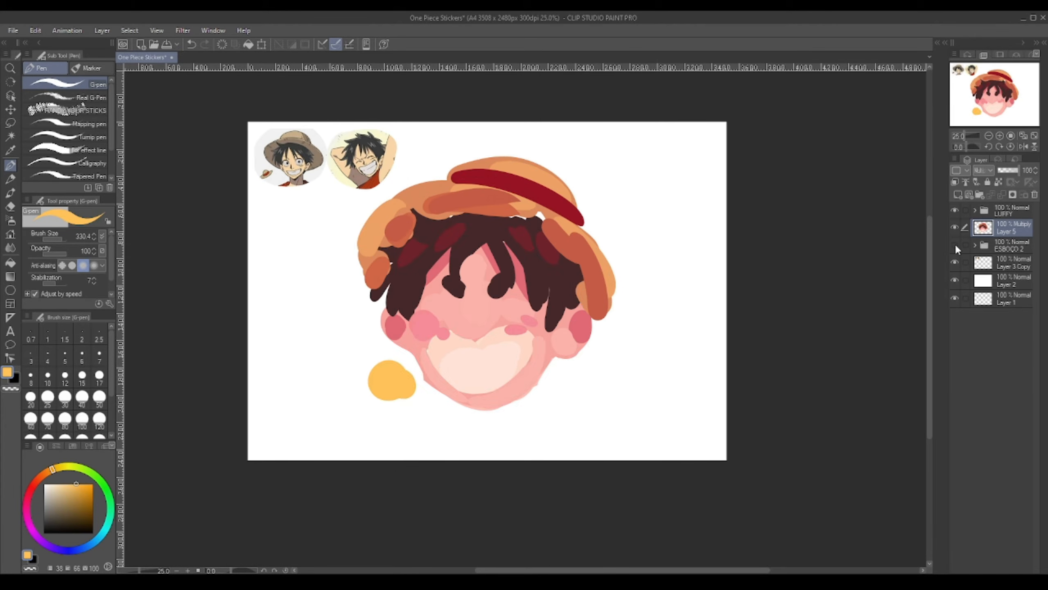
{"action": "left_click", "coordinate": [956, 244]}
Cover most of the star patch with a softer, lighter orange and check it with the ESBOÇO 2 line art toggled
{"action": "left_click", "coordinate": [47, 472]}
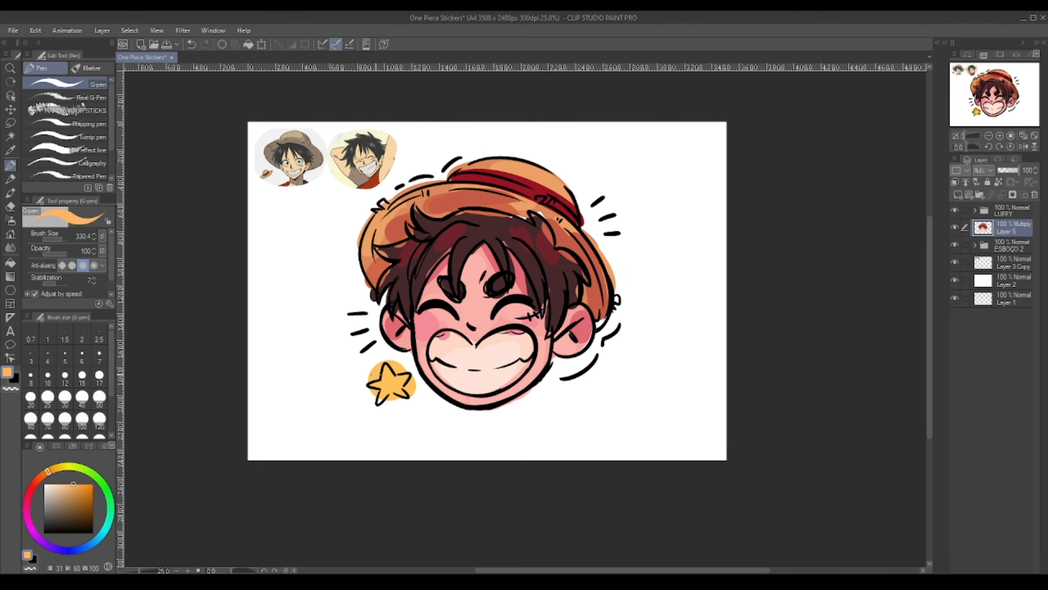
{"action": "mouse_move", "coordinate": [386, 374]}
{"action": "left_mouse_down"}
{"action": "mouse_move", "coordinate": [457, 425]}
{"action": "mouse_move", "coordinate": [398, 388]}
{"action": "left_mouse_up"}
{"action": "key", "text": "ctrl+z"}
{"action": "left_click", "coordinate": [957, 243]}
{"action": "left_click", "coordinate": [956, 242]}
{"action": "left_click", "coordinate": [954, 245]}
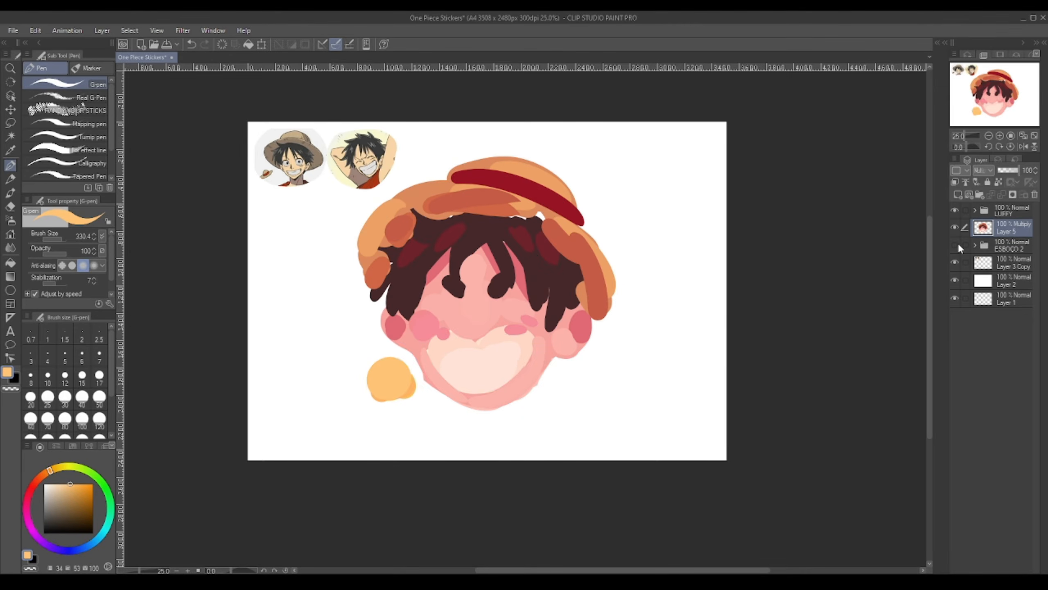
{"action": "left_click", "coordinate": [957, 243]}
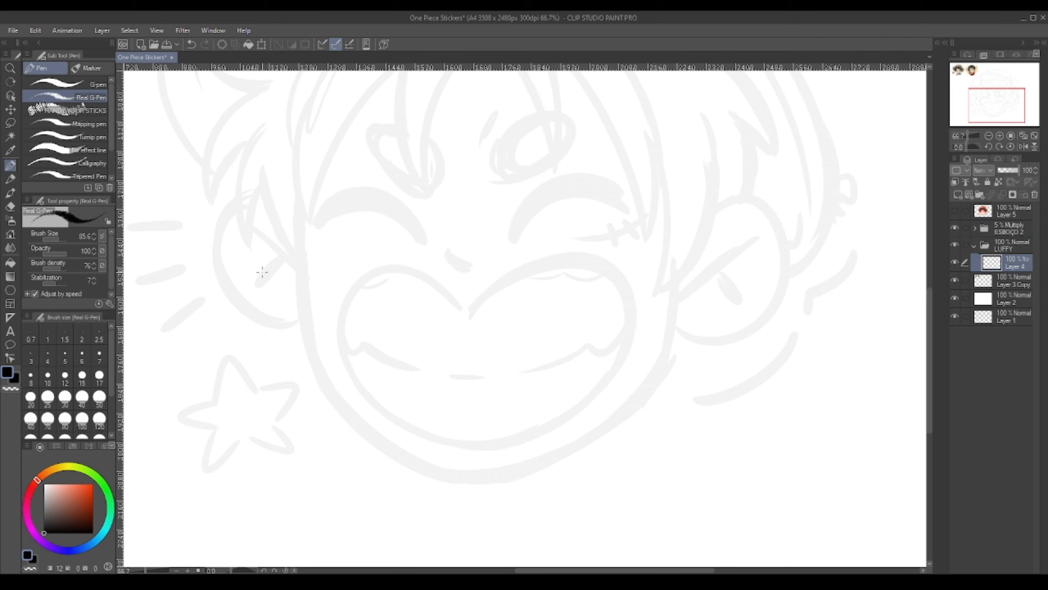
Outline the face's left cheek down to the jaw in black on Layer 4 with the Real G-Pen, following the faint sketch
{"action": "mouse_move", "coordinate": [304, 199]}
{"action": "left_mouse_down"}
{"action": "mouse_move", "coordinate": [304, 328]}
{"action": "mouse_move", "coordinate": [329, 381]}
{"action": "left_mouse_up"}
{"action": "key", "text": "ctrl+z"}
{"action": "key", "text": "ctrl+z"}
{"action": "key", "text": "ctrl+z"}
{"action": "left_click_drag", "start_coordinate": [302, 282], "coordinate": [321, 364]}
{"action": "left_click_drag", "start_coordinate": [302, 226], "coordinate": [332, 387]}
{"action": "left_click_drag", "start_coordinate": [316, 351], "coordinate": [379, 423]}
{"action": "left_click_drag", "start_coordinate": [324, 375], "coordinate": [376, 431]}
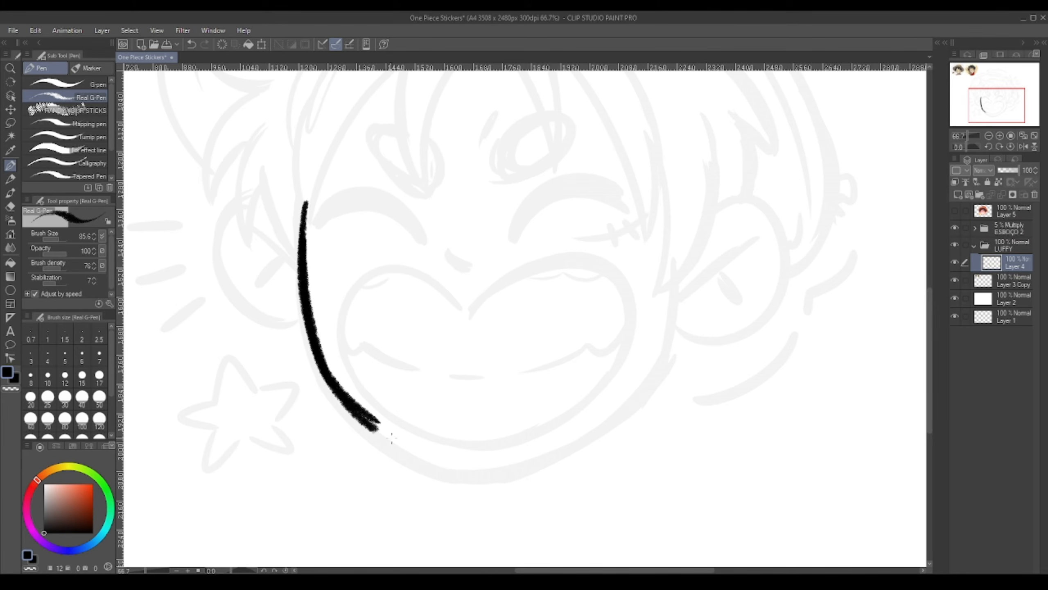
Continue the black face outline around the chin and draw the right cheek and jaw to close the lower contour
{"action": "mouse_move", "coordinate": [350, 395]}
{"action": "left_mouse_down"}
{"action": "mouse_move", "coordinate": [440, 458]}
{"action": "mouse_move", "coordinate": [475, 458]}
{"action": "left_mouse_up"}
{"action": "mouse_move", "coordinate": [670, 249]}
{"action": "left_mouse_down"}
{"action": "mouse_move", "coordinate": [650, 363]}
{"action": "mouse_move", "coordinate": [520, 450]}
{"action": "left_mouse_up"}
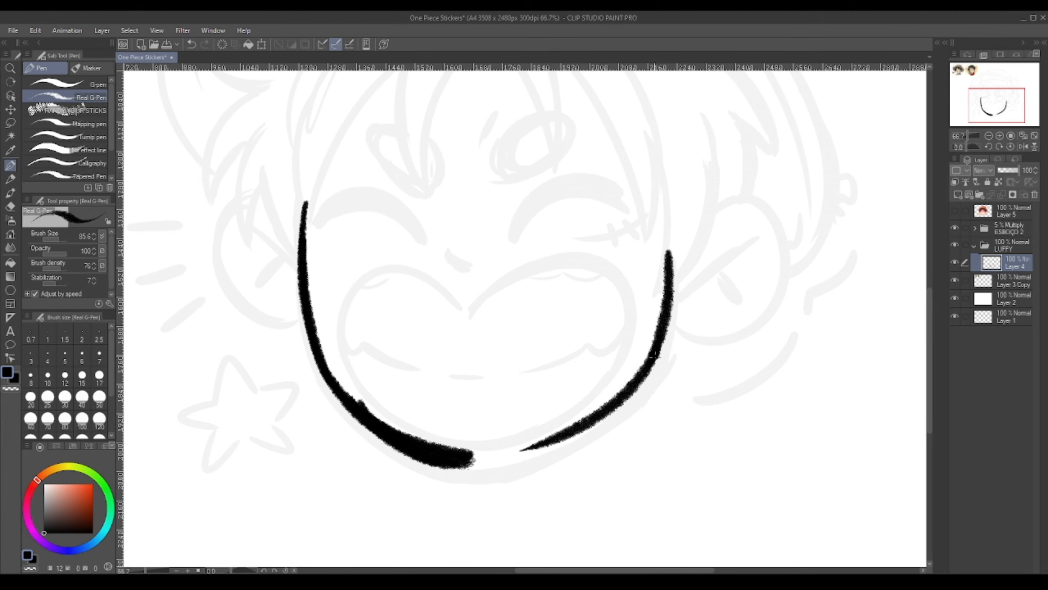
{"action": "left_click_drag", "start_coordinate": [655, 355], "coordinate": [483, 465]}
{"action": "left_click_drag", "start_coordinate": [617, 411], "coordinate": [534, 440]}
{"action": "key", "text": "ctrl+z"}
{"action": "mouse_move", "coordinate": [442, 463]}
{"action": "left_mouse_down"}
{"action": "mouse_move", "coordinate": [514, 456]}
{"action": "mouse_move", "coordinate": [574, 419]}
{"action": "left_mouse_up"}
{"action": "mouse_move", "coordinate": [573, 419]}
{"action": "left_mouse_down"}
{"action": "mouse_move", "coordinate": [498, 461]}
{"action": "mouse_move", "coordinate": [564, 439]}
{"action": "mouse_move", "coordinate": [624, 380]}
{"action": "left_mouse_up"}
Fill the inside of the lower face outline solid black with the G-pen
{"action": "left_click_drag", "start_coordinate": [348, 317], "coordinate": [370, 337]}
{"action": "left_click", "coordinate": [83, 84]}
{"action": "mouse_move", "coordinate": [445, 287]}
{"action": "left_mouse_down"}
{"action": "mouse_move", "coordinate": [387, 165]}
{"action": "mouse_move", "coordinate": [346, 292]}
{"action": "left_mouse_up"}
{"action": "left_click", "coordinate": [61, 239]}
{"action": "mouse_move", "coordinate": [339, 178]}
{"action": "left_mouse_down"}
{"action": "mouse_move", "coordinate": [360, 382]}
{"action": "mouse_move", "coordinate": [510, 447]}
{"action": "mouse_move", "coordinate": [660, 355]}
{"action": "mouse_move", "coordinate": [677, 256]}
{"action": "mouse_move", "coordinate": [534, 356]}
{"action": "mouse_move", "coordinate": [383, 372]}
{"action": "left_mouse_up"}
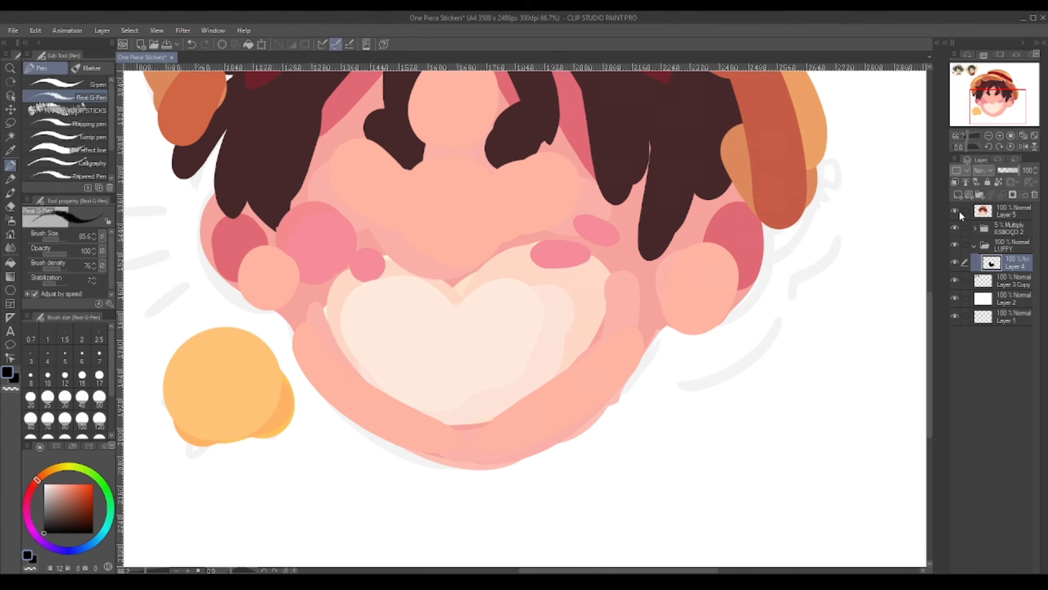
Sample the peach skin tone from Layer 5, lock transparent pixels on Layer 4 and recolour the black face shape with it
{"action": "left_click", "coordinate": [956, 212]}
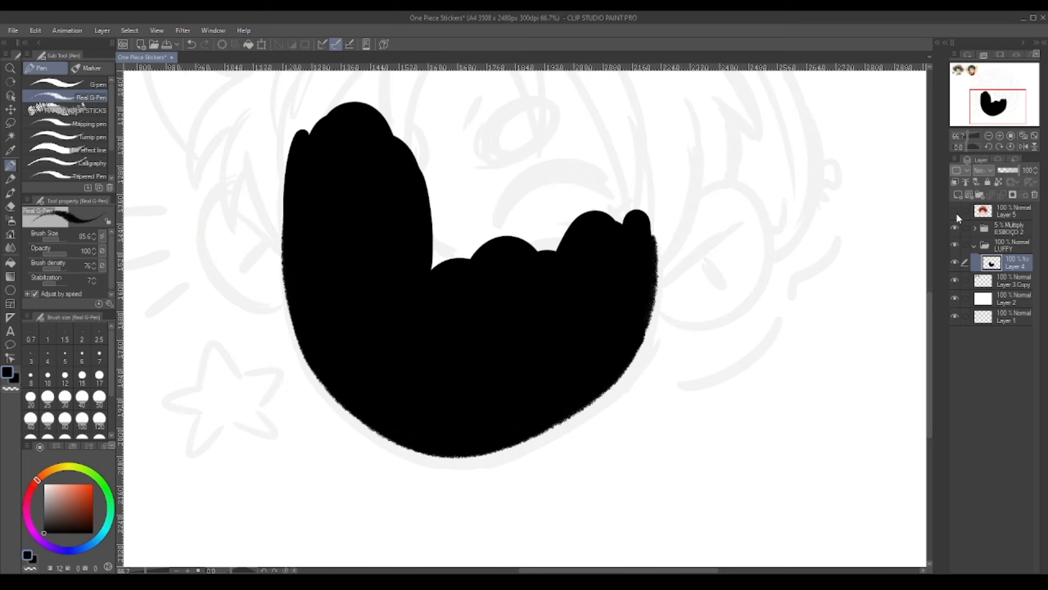
{"action": "left_click", "coordinate": [956, 212]}
{"action": "left_click", "coordinate": [955, 211]}
{"action": "left_click", "coordinate": [998, 182]}
{"action": "left_click", "coordinate": [96, 85]}
{"action": "left_click_drag", "start_coordinate": [343, 125], "coordinate": [294, 221]}
{"action": "left_click", "coordinate": [60, 239]}
{"action": "left_click_drag", "start_coordinate": [308, 186], "coordinate": [636, 256]}
{"action": "left_click_drag", "start_coordinate": [516, 365], "coordinate": [491, 331]}
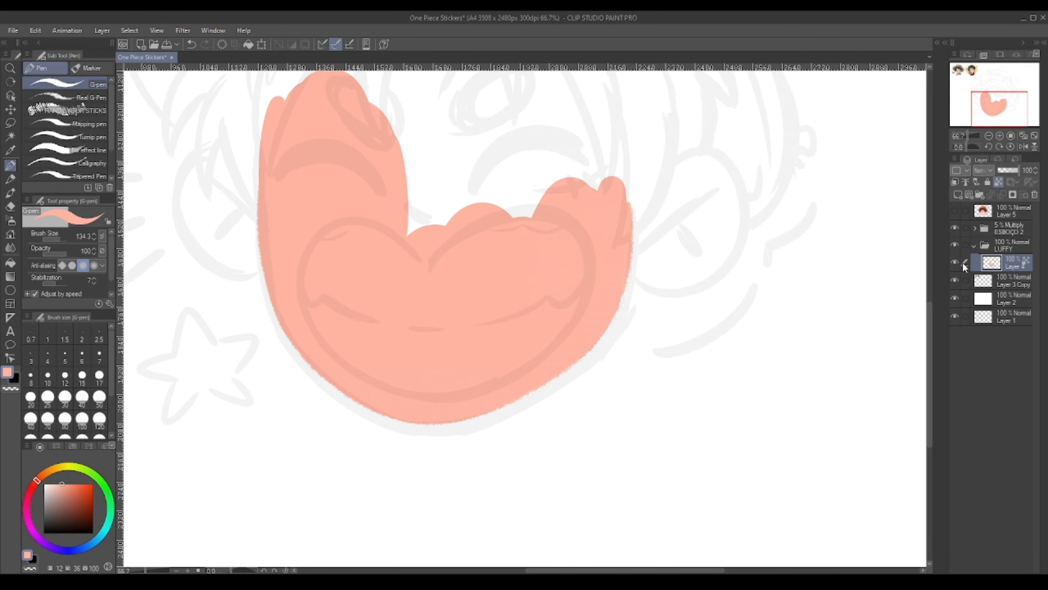
Fill the background on Layer 2 with black to contrast with the peach face shape
{"action": "left_click", "coordinate": [83, 97]}
{"action": "left_click", "coordinate": [955, 297]}
{"action": "left_click", "coordinate": [957, 296]}
{"action": "left_click", "coordinate": [1006, 298]}
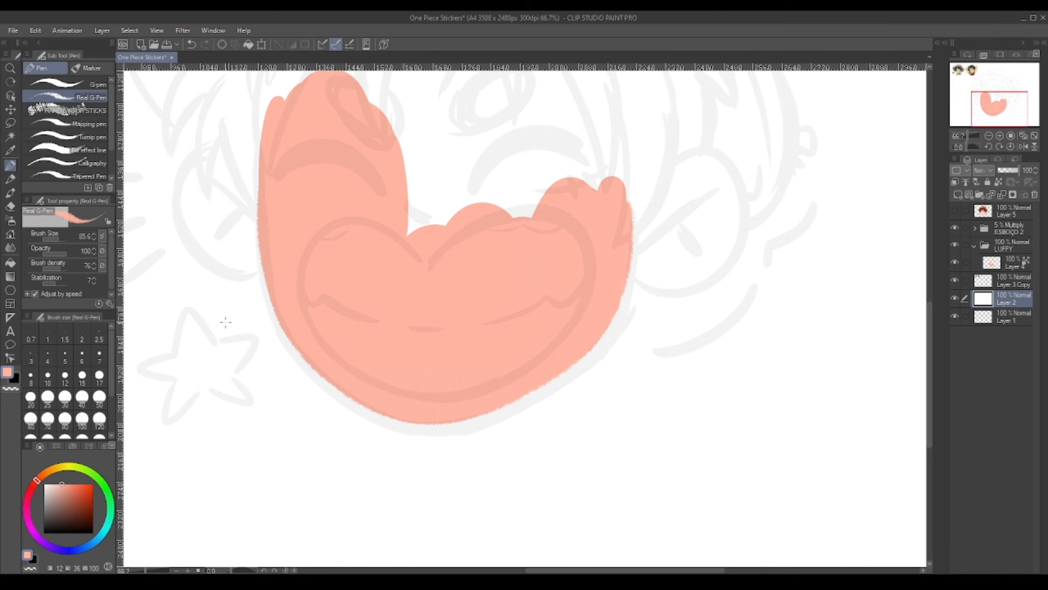
{"action": "key", "text": "g"}
{"action": "key", "text": "x"}
{"action": "left_click", "coordinate": [239, 459]}
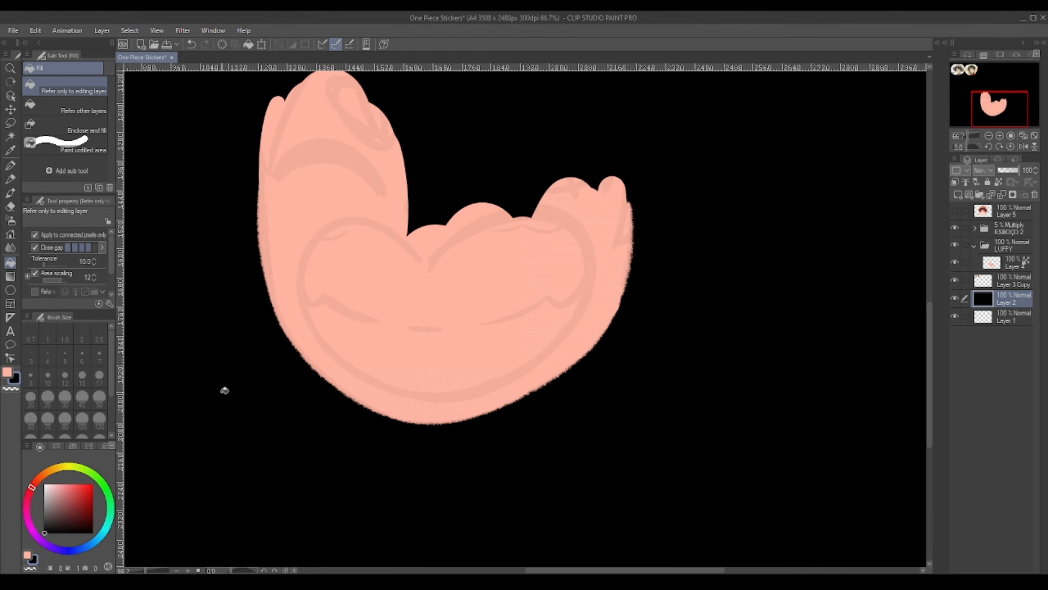
Touch up the left edges of the face shape on Layer 4 in the sampled peach with the Real G-Pen
{"action": "left_click", "coordinate": [1014, 266]}
{"action": "left_click", "coordinate": [10, 165]}
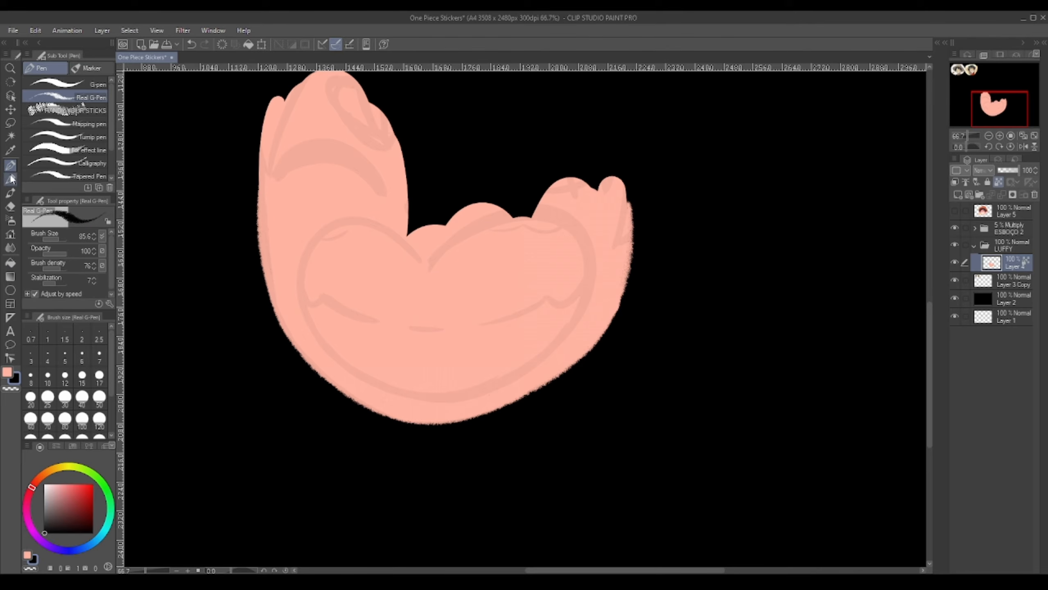
{"action": "left_click", "coordinate": [308, 205], "text": "alt"}
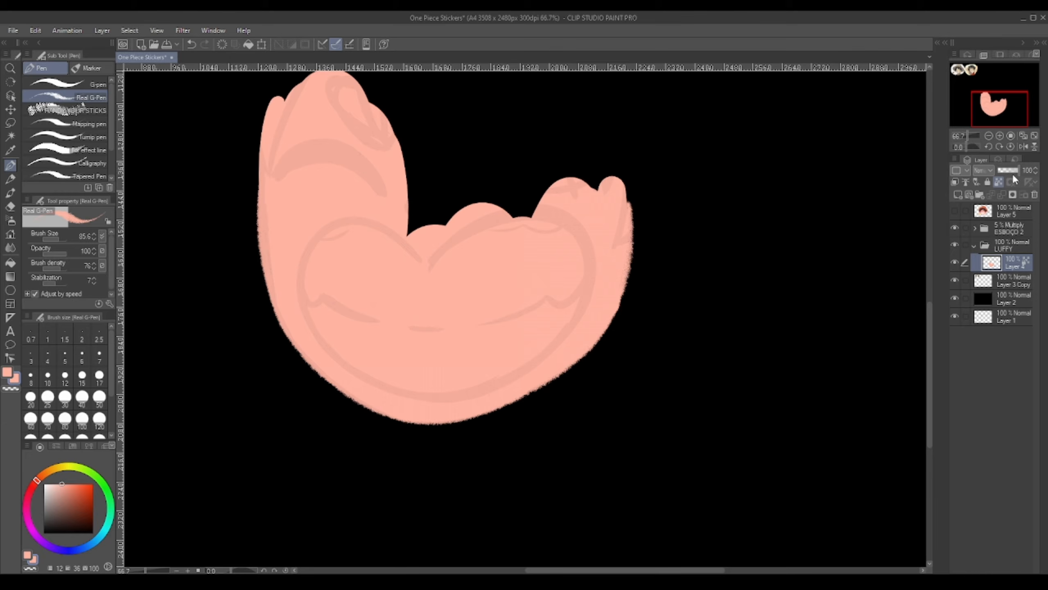
{"action": "left_click_drag", "start_coordinate": [265, 235], "coordinate": [264, 193]}
{"action": "left_click_drag", "start_coordinate": [333, 383], "coordinate": [290, 317]}
{"action": "key", "text": "ctrl+z"}
{"action": "left_click_drag", "start_coordinate": [333, 382], "coordinate": [290, 316]}
{"action": "left_click_drag", "start_coordinate": [485, 244], "coordinate": [527, 308]}
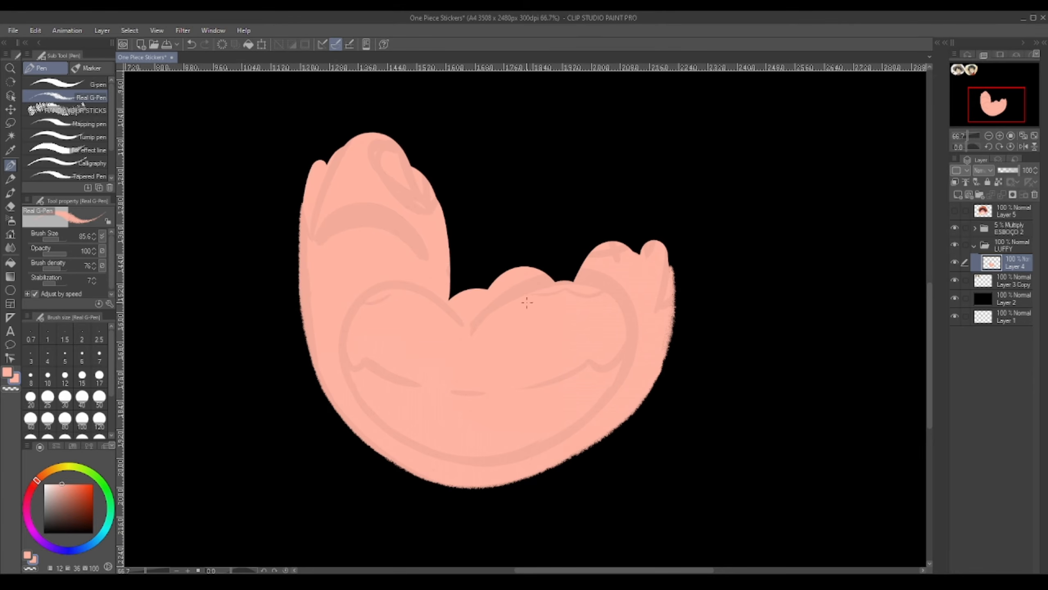
{"action": "left_click_drag", "start_coordinate": [625, 256], "coordinate": [594, 268]}
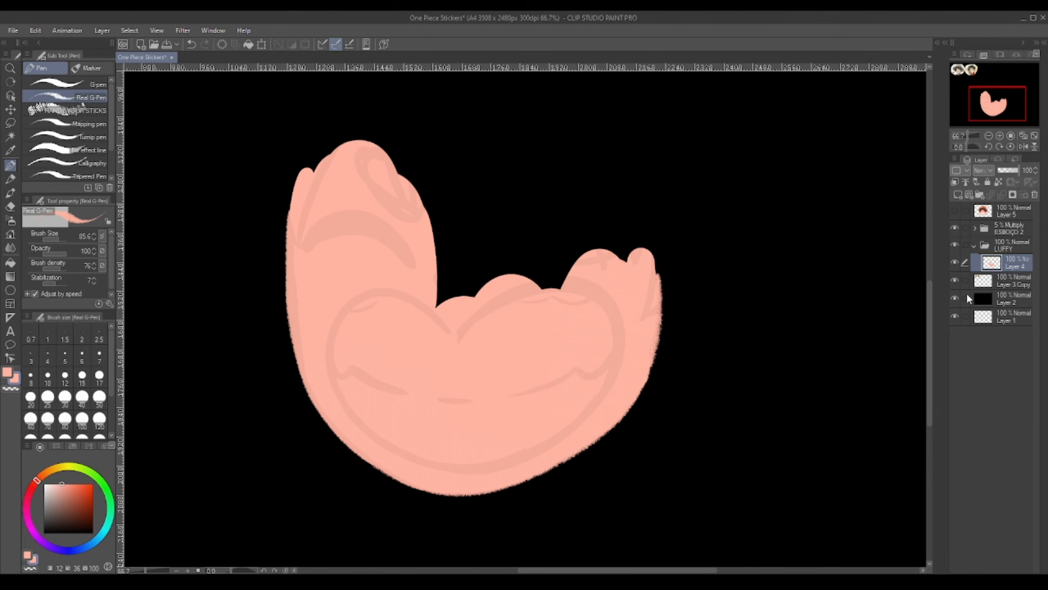
Refill the background on Layer 2 with white
{"action": "left_click", "coordinate": [984, 298]}
{"action": "left_click", "coordinate": [11, 263]}
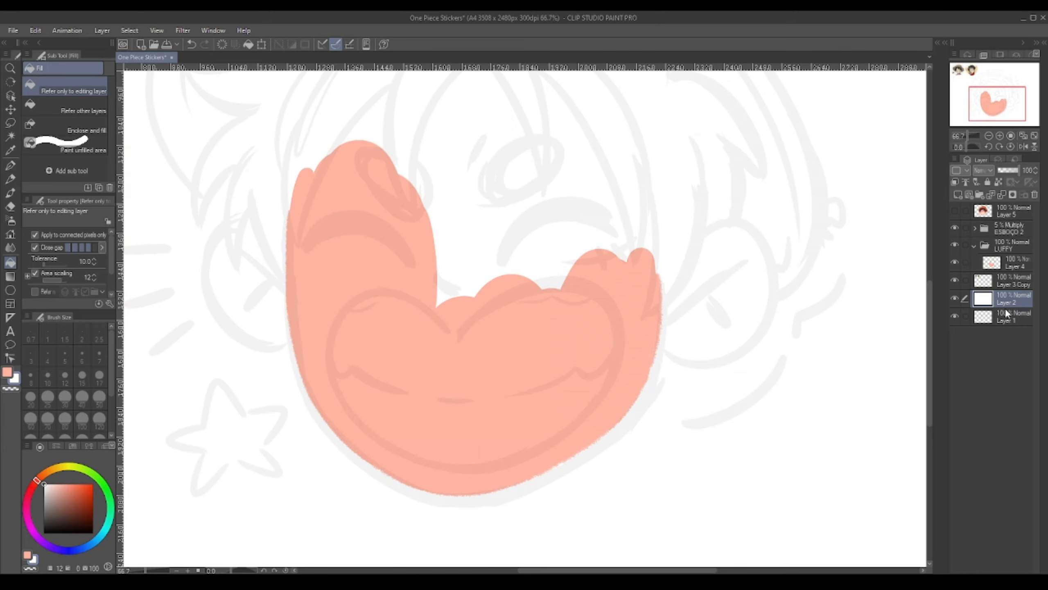
Lock transparent pixels on Layer 4 again and recolour the whole face shape black with the G-pen
{"action": "left_click", "coordinate": [999, 266]}
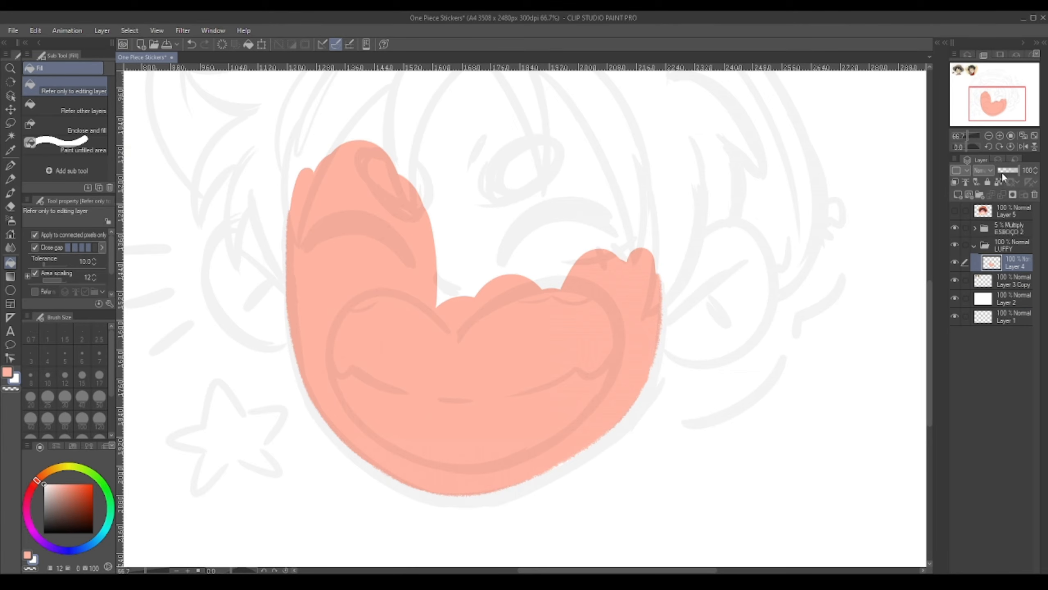
{"action": "key", "text": "p"}
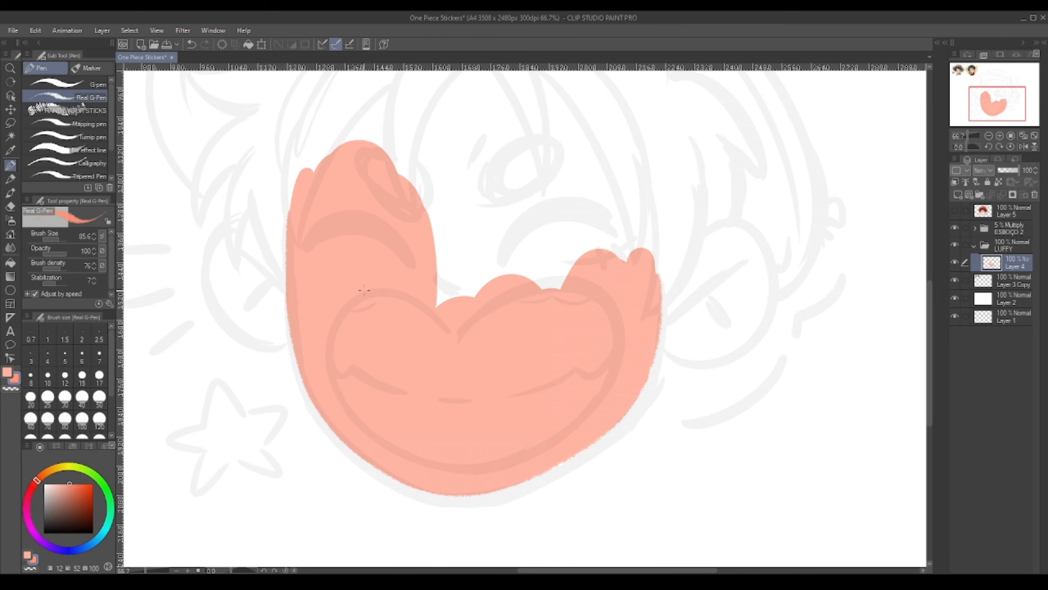
{"action": "left_click", "coordinate": [364, 290], "text": "alt"}
{"action": "left_click", "coordinate": [68, 84]}
{"action": "left_click", "coordinate": [999, 182]}
{"action": "left_click_drag", "start_coordinate": [50, 527], "coordinate": [18, 557]}
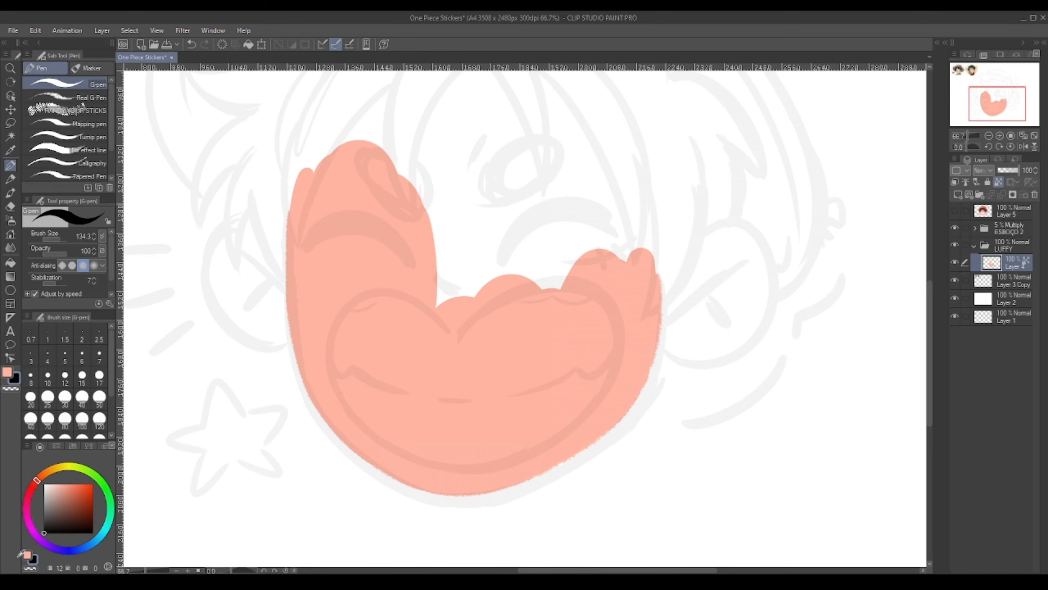
{"action": "mouse_move", "coordinate": [295, 268]}
{"action": "left_mouse_down"}
{"action": "mouse_move", "coordinate": [332, 185]}
{"action": "mouse_move", "coordinate": [326, 231]}
{"action": "mouse_move", "coordinate": [463, 328]}
{"action": "mouse_move", "coordinate": [553, 343]}
{"action": "left_mouse_up"}
{"action": "left_click", "coordinate": [65, 239]}
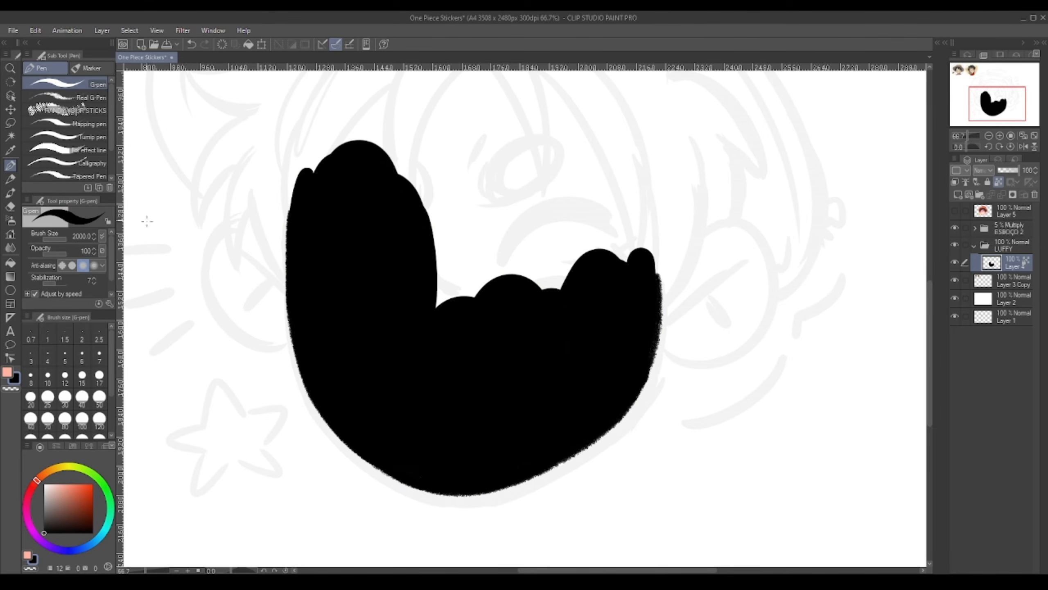
{"action": "left_click_drag", "start_coordinate": [62, 239], "coordinate": [58, 239]}
Unlock transparent pixels on Layer 4 and extend the black shape over the forehead, outlining with the Real G-Pen and filling with the G-pen
{"action": "left_click", "coordinate": [62, 98]}
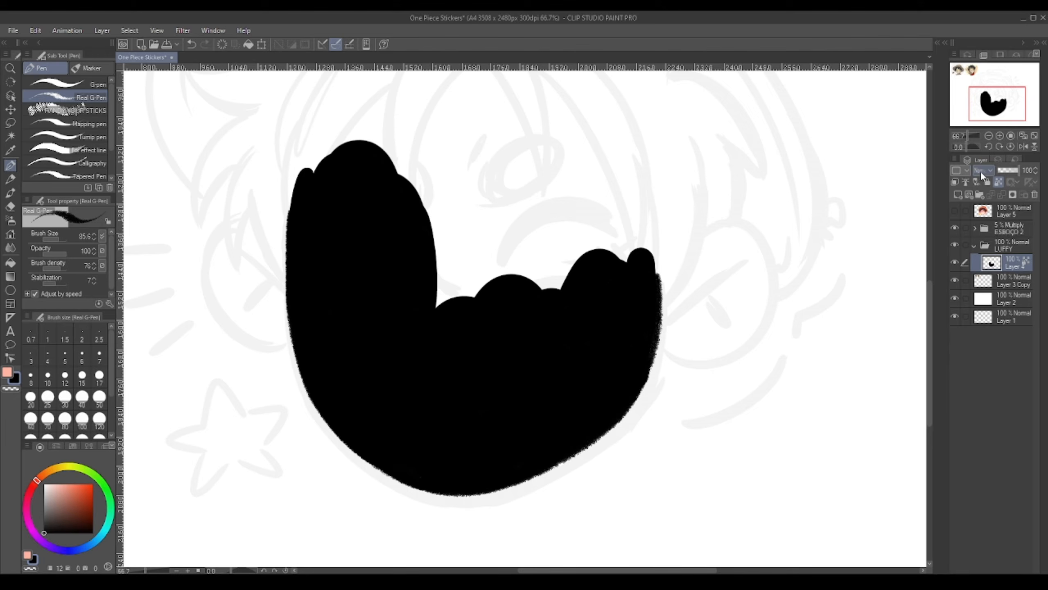
{"action": "left_click", "coordinate": [999, 182]}
{"action": "left_click_drag", "start_coordinate": [685, 248], "coordinate": [656, 284]}
{"action": "mouse_move", "coordinate": [631, 280]}
{"action": "left_mouse_down"}
{"action": "mouse_move", "coordinate": [631, 326]}
{"action": "mouse_move", "coordinate": [630, 264]}
{"action": "mouse_move", "coordinate": [613, 415]}
{"action": "left_mouse_up"}
{"action": "left_click_drag", "start_coordinate": [578, 289], "coordinate": [568, 340]}
{"action": "left_click", "coordinate": [61, 84]}
{"action": "left_click_drag", "start_coordinate": [311, 239], "coordinate": [347, 161]}
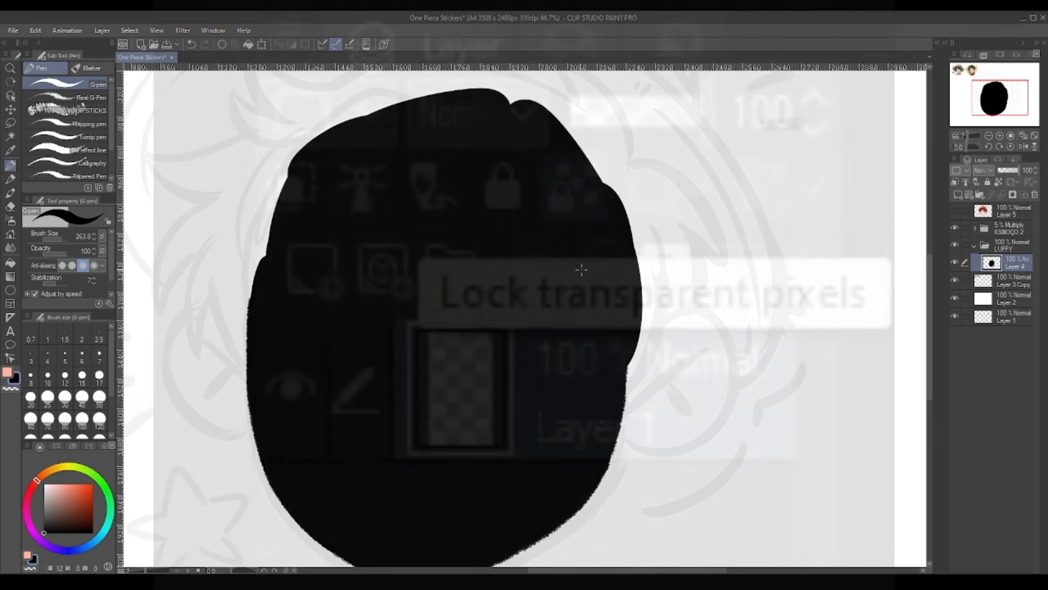
{"action": "left_click_drag", "start_coordinate": [583, 269], "coordinate": [597, 166]}
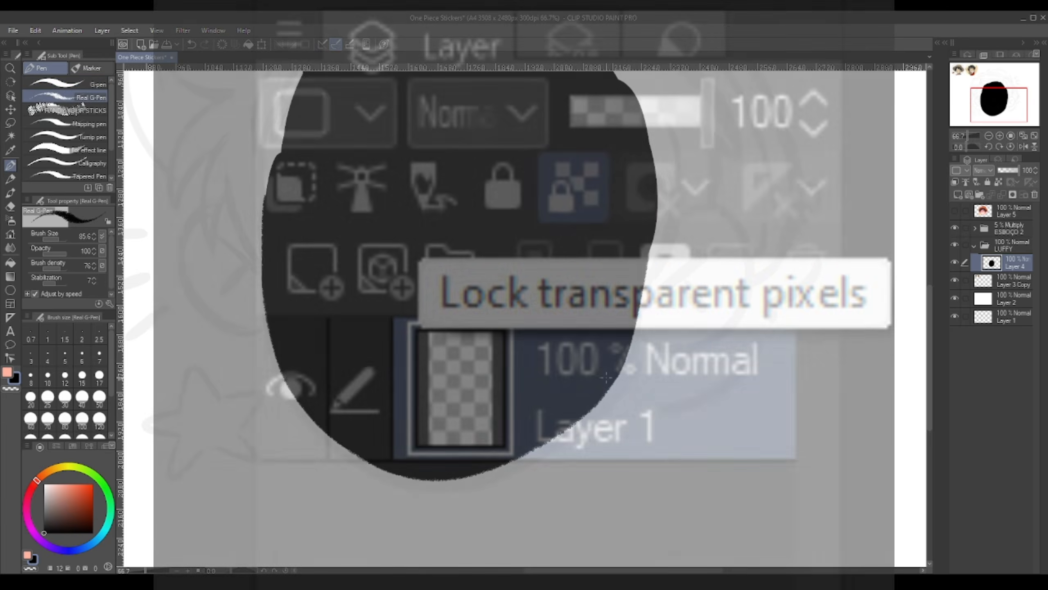
Smooth the head silhouette's contour with the Real G-Pen and check it with the canvas rotated and ESBOÇO 2 hidden
{"action": "scroll", "coordinate": [606, 377], "scroll_direction": "down", "scroll_amount": 1}
{"action": "left_click", "coordinate": [1023, 146]}
{"action": "left_click_drag", "start_coordinate": [643, 231], "coordinate": [546, 463]}
{"action": "key", "text": "c"}
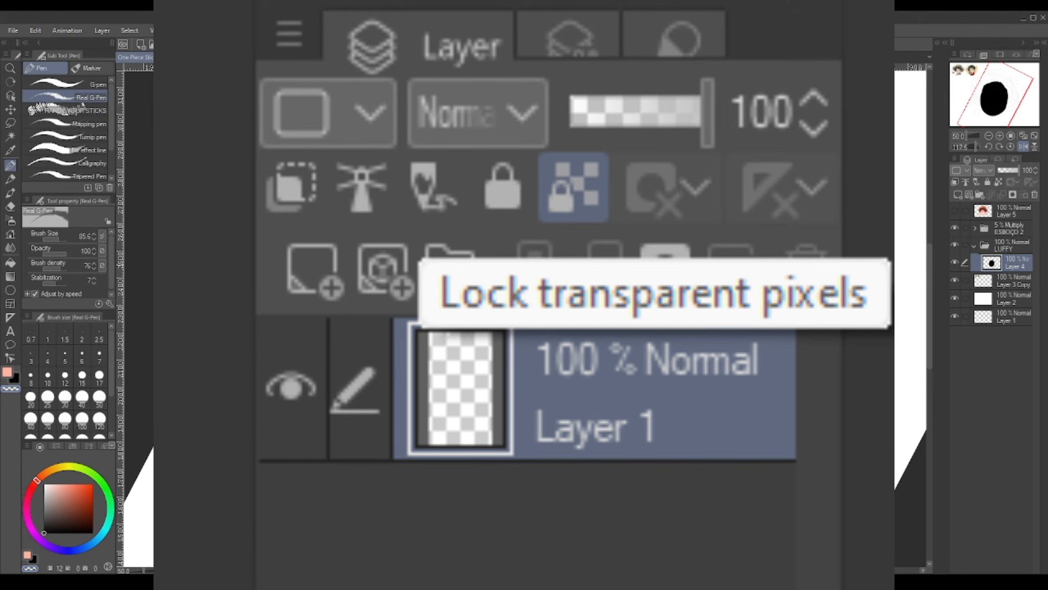
{"action": "left_click", "coordinate": [1023, 146]}
{"action": "left_click", "coordinate": [1010, 147]}
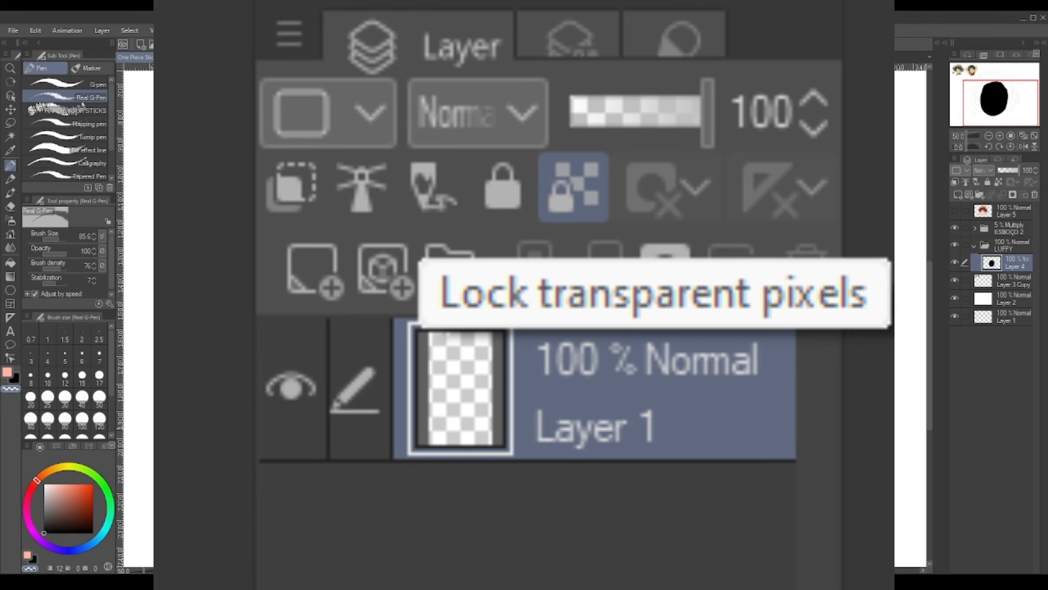
{"action": "left_click", "coordinate": [955, 228]}
{"action": "key", "text": "c"}
{"action": "left_click_drag", "start_coordinate": [333, 354], "coordinate": [368, 379]}
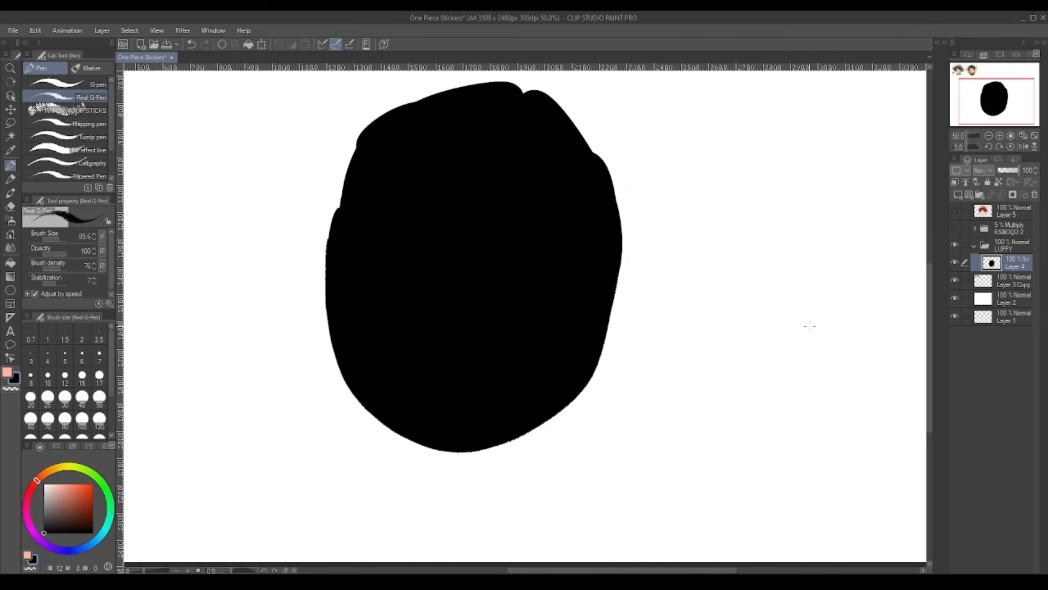
Block in the left ear on the layer beneath the head and recolour it a darker pink than the face
{"action": "mouse_move", "coordinate": [351, 261]}
{"action": "left_mouse_down"}
{"action": "mouse_move", "coordinate": [316, 358]}
{"action": "mouse_move", "coordinate": [353, 363]}
{"action": "mouse_move", "coordinate": [314, 314]}
{"action": "mouse_move", "coordinate": [327, 354]}
{"action": "left_mouse_up"}
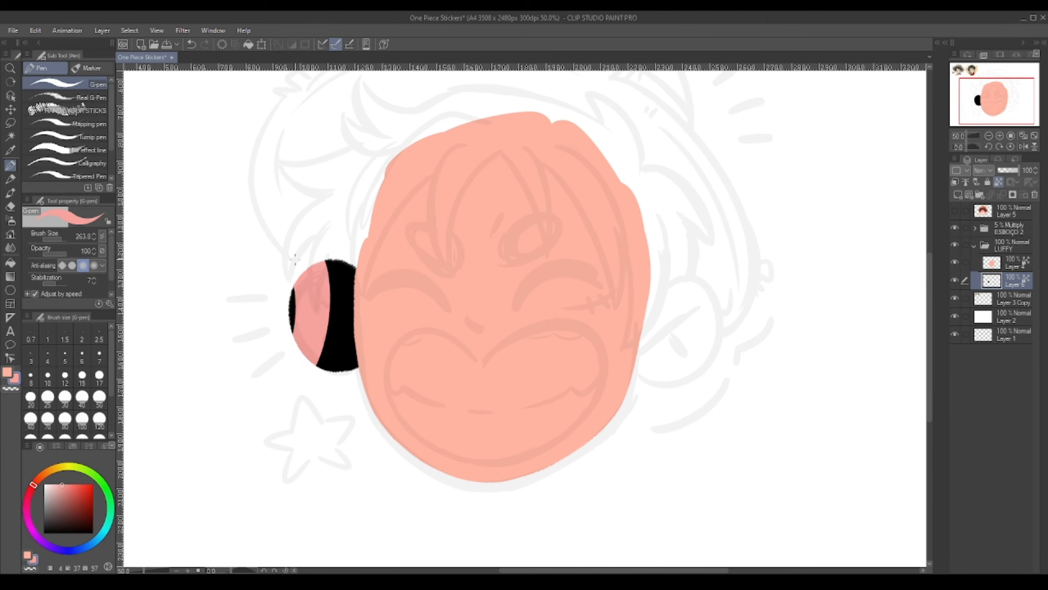
{"action": "left_click_drag", "start_coordinate": [322, 313], "coordinate": [347, 339]}
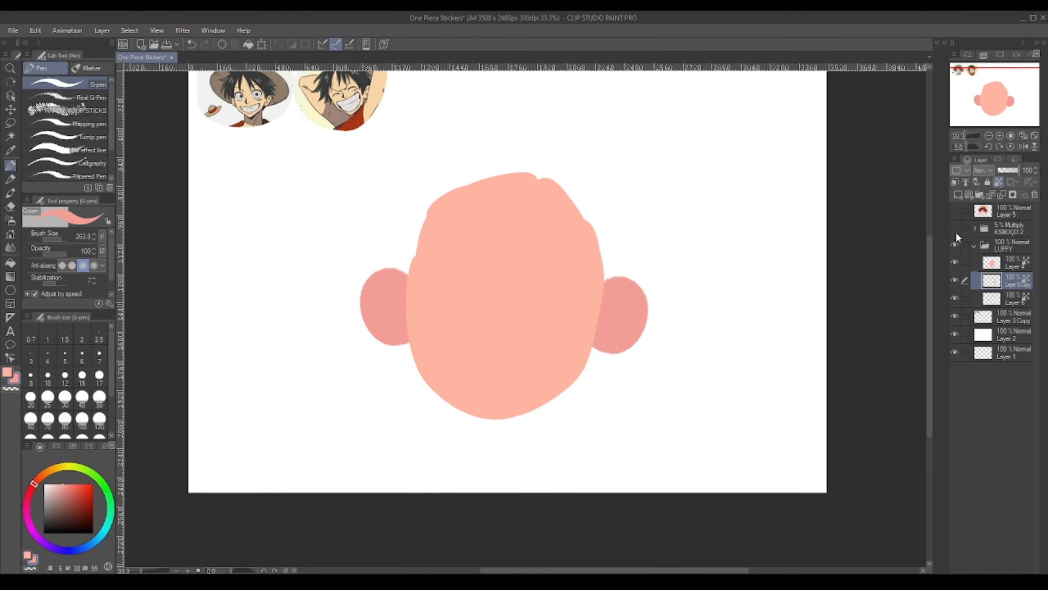
Merge the two ear layers and place a new empty layer above the head's Layer 4
{"action": "left_click", "coordinate": [954, 228]}
{"action": "left_click", "coordinate": [957, 195]}
{"action": "left_click", "coordinate": [66, 98]}
{"action": "left_click", "coordinate": [991, 298]}
{"action": "key", "text": "ctrl+e"}
{"action": "left_click", "coordinate": [991, 281]}
{"action": "left_click_drag", "start_coordinate": [992, 280], "coordinate": [992, 255]}
{"action": "scroll", "coordinate": [477, 216], "scroll_direction": "up", "scroll_amount": 2}
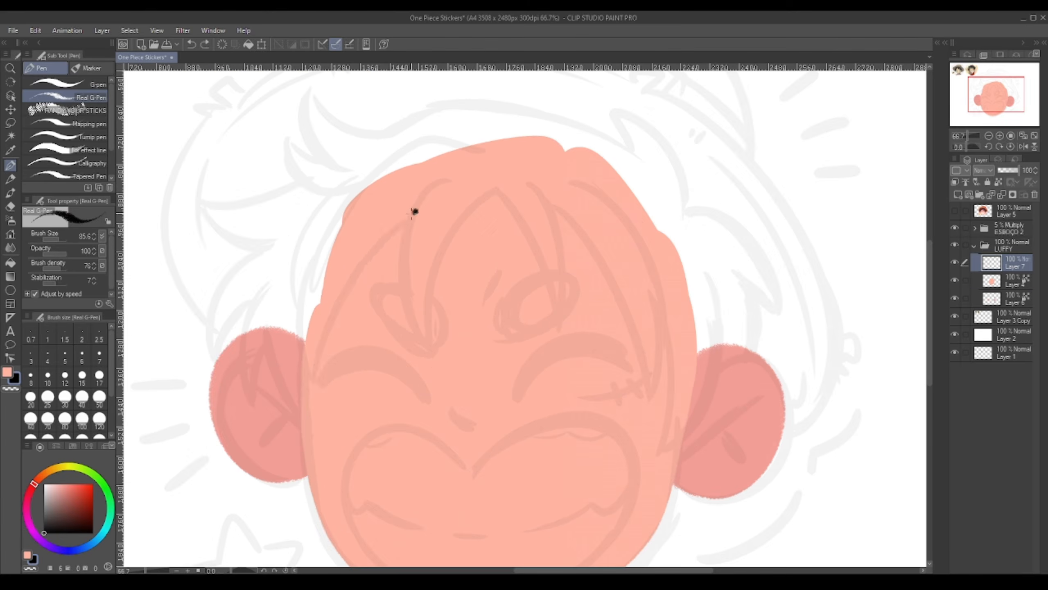
Outline the pointed fringe strands across the forehead in black on Layer 7 with the Real G-Pen
{"action": "left_click_drag", "start_coordinate": [415, 211], "coordinate": [317, 388]}
{"action": "left_click_drag", "start_coordinate": [326, 247], "coordinate": [316, 387]}
{"action": "left_click_drag", "start_coordinate": [406, 219], "coordinate": [421, 343]}
{"action": "left_click_drag", "start_coordinate": [510, 183], "coordinate": [420, 345]}
{"action": "left_click_drag", "start_coordinate": [414, 308], "coordinate": [422, 348]}
{"action": "left_click_drag", "start_coordinate": [504, 226], "coordinate": [463, 232]}
{"action": "left_click_drag", "start_coordinate": [459, 192], "coordinate": [511, 333]}
{"action": "left_click_drag", "start_coordinate": [493, 183], "coordinate": [512, 333]}
{"action": "key", "text": "ctrl+z"}
{"action": "left_click_drag", "start_coordinate": [516, 289], "coordinate": [429, 275]}
{"action": "left_click_drag", "start_coordinate": [411, 183], "coordinate": [522, 387]}
{"action": "left_click_drag", "start_coordinate": [512, 242], "coordinate": [522, 388]}
Outline the hair's left sideburn strands and the spiky locks over the left ear in black
{"action": "left_click_drag", "start_coordinate": [371, 289], "coordinate": [513, 293]}
{"action": "left_click_drag", "start_coordinate": [323, 299], "coordinate": [312, 416]}
{"action": "key", "text": "ctrl+z"}
{"action": "left_click_drag", "start_coordinate": [317, 320], "coordinate": [311, 422]}
{"action": "left_click_drag", "start_coordinate": [285, 311], "coordinate": [312, 425]}
{"action": "left_click_drag", "start_coordinate": [313, 380], "coordinate": [336, 407]}
{"action": "key", "text": "ctrl+z"}
{"action": "left_click_drag", "start_coordinate": [317, 343], "coordinate": [289, 425]}
{"action": "left_click_drag", "start_coordinate": [305, 313], "coordinate": [290, 424]}
{"action": "left_click_drag", "start_coordinate": [327, 339], "coordinate": [290, 425]}
{"action": "mouse_move", "coordinate": [330, 335]}
{"action": "left_mouse_down"}
{"action": "mouse_move", "coordinate": [284, 384]}
{"action": "mouse_move", "coordinate": [282, 350]}
{"action": "left_mouse_up"}
{"action": "left_click_drag", "start_coordinate": [277, 359], "coordinate": [367, 228]}
{"action": "key", "text": "ctrl+z"}
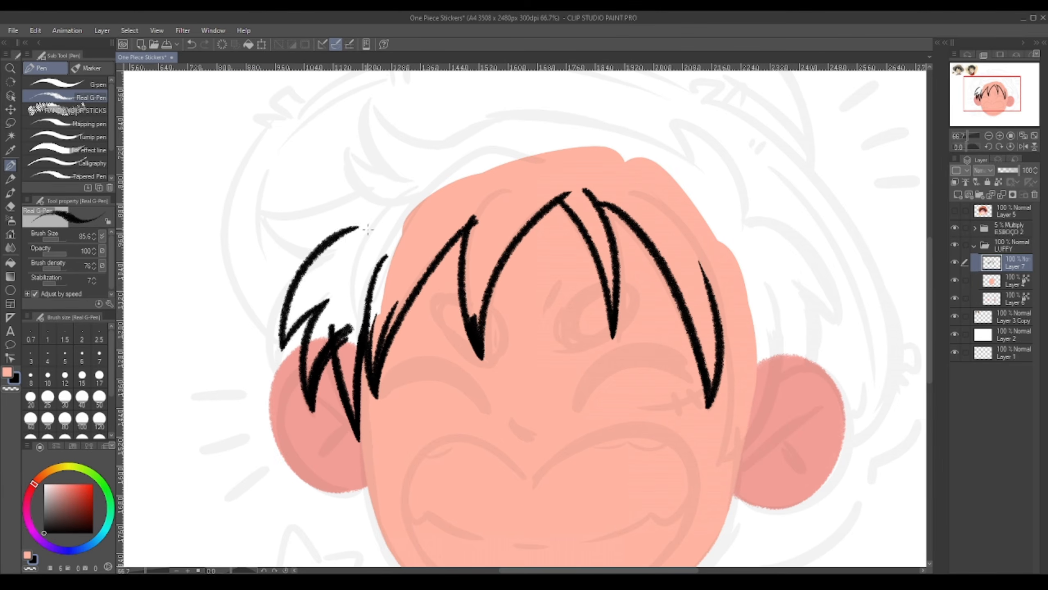
Outline the long strands at the right temple in front of the right ear in black
{"action": "left_click_drag", "start_coordinate": [702, 322], "coordinate": [493, 280]}
{"action": "left_click_drag", "start_coordinate": [510, 266], "coordinate": [509, 411]}
{"action": "left_click_drag", "start_coordinate": [560, 211], "coordinate": [509, 410]}
{"action": "key", "text": "ctrl+z"}
{"action": "left_click_drag", "start_coordinate": [564, 233], "coordinate": [508, 412]}
{"action": "left_click_drag", "start_coordinate": [371, 330], "coordinate": [473, 295]}
{"action": "left_click_drag", "start_coordinate": [226, 267], "coordinate": [269, 380]}
{"action": "key", "text": "ctrl+z"}
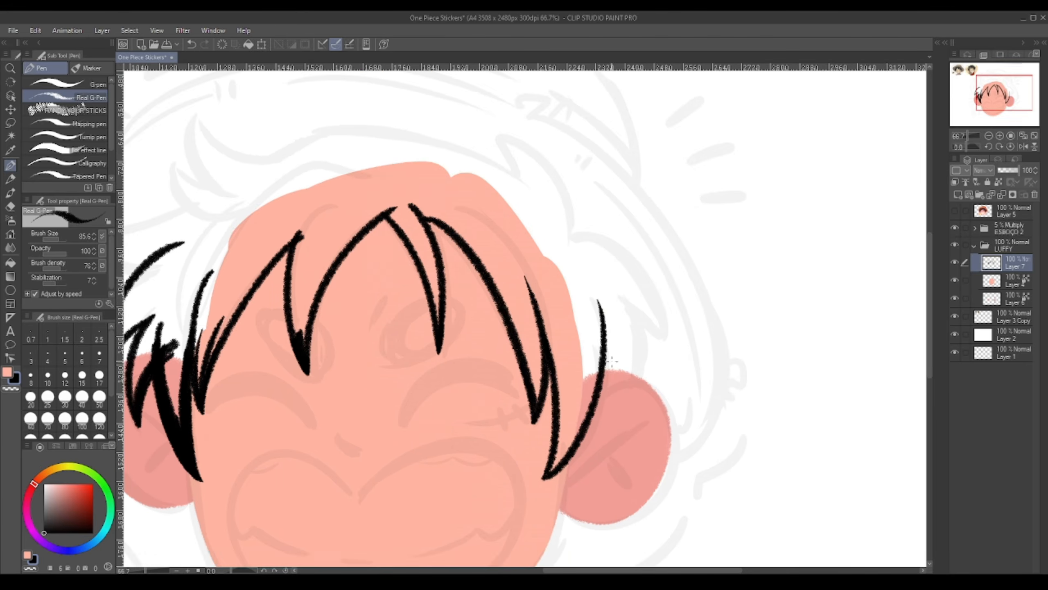
{"action": "left_click_drag", "start_coordinate": [564, 238], "coordinate": [587, 399]}
Fill the left side of the hair and its fringe spikes solid black with the G-pen
{"action": "left_click_drag", "start_coordinate": [536, 351], "coordinate": [685, 390]}
{"action": "left_click", "coordinate": [68, 84]}
{"action": "left_click_drag", "start_coordinate": [370, 283], "coordinate": [333, 329]}
{"action": "mouse_move", "coordinate": [333, 289]}
{"action": "left_mouse_down"}
{"action": "mouse_move", "coordinate": [303, 391]}
{"action": "mouse_move", "coordinate": [351, 418]}
{"action": "mouse_move", "coordinate": [510, 225]}
{"action": "left_mouse_up"}
{"action": "left_click_drag", "start_coordinate": [398, 290], "coordinate": [454, 380]}
{"action": "left_click_drag", "start_coordinate": [466, 338], "coordinate": [549, 239]}
{"action": "left_click_drag", "start_coordinate": [413, 331], "coordinate": [381, 244]}
Outline the pointed tufts and the long top contour of the hair in black with the Real G-Pen
{"action": "left_click", "coordinate": [68, 97]}
{"action": "left_click_drag", "start_coordinate": [289, 206], "coordinate": [327, 268]}
{"action": "key", "text": "ctrl+z"}
{"action": "mouse_move", "coordinate": [240, 243]}
{"action": "left_mouse_down"}
{"action": "mouse_move", "coordinate": [296, 280]}
{"action": "mouse_move", "coordinate": [350, 215]}
{"action": "left_mouse_up"}
{"action": "left_click_drag", "start_coordinate": [327, 175], "coordinate": [361, 240]}
{"action": "left_click_drag", "start_coordinate": [495, 231], "coordinate": [442, 302]}
{"action": "left_click_drag", "start_coordinate": [426, 217], "coordinate": [650, 300]}
{"action": "key", "text": "ctrl+z"}
{"action": "left_click_drag", "start_coordinate": [307, 203], "coordinate": [354, 286]}
Outline the spiky locks down the right side of the hair to the right ear and clean up their lines
{"action": "left_click_drag", "start_coordinate": [620, 289], "coordinate": [481, 284]}
{"action": "mouse_move", "coordinate": [467, 222]}
{"action": "left_mouse_down"}
{"action": "mouse_move", "coordinate": [525, 271]}
{"action": "mouse_move", "coordinate": [524, 341]}
{"action": "left_mouse_up"}
{"action": "mouse_move", "coordinate": [533, 315]}
{"action": "left_mouse_down"}
{"action": "mouse_move", "coordinate": [625, 409]}
{"action": "mouse_move", "coordinate": [500, 302]}
{"action": "left_mouse_up"}
{"action": "left_click_drag", "start_coordinate": [487, 248], "coordinate": [500, 345]}
{"action": "mouse_move", "coordinate": [456, 316]}
{"action": "left_mouse_down"}
{"action": "mouse_move", "coordinate": [506, 320]}
{"action": "mouse_move", "coordinate": [502, 342]}
{"action": "mouse_move", "coordinate": [512, 331]}
{"action": "left_mouse_up"}
{"action": "key", "text": "c"}
{"action": "left_click", "coordinate": [512, 363], "text": "alt"}
{"action": "left_click", "coordinate": [954, 298]}
{"action": "key", "text": "c"}
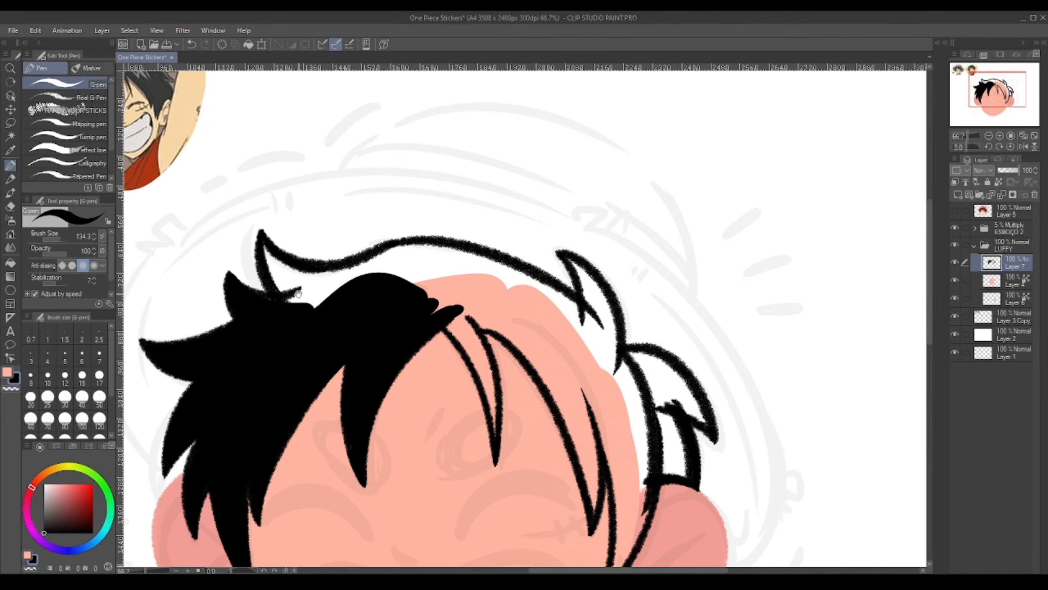
Fill the top and right side of the hair solid black with the G-pen, closing the remaining gaps
{"action": "mouse_move", "coordinate": [306, 248]}
{"action": "left_mouse_down"}
{"action": "mouse_move", "coordinate": [510, 273]}
{"action": "mouse_move", "coordinate": [599, 342]}
{"action": "left_mouse_up"}
{"action": "mouse_move", "coordinate": [598, 343]}
{"action": "left_mouse_down"}
{"action": "mouse_move", "coordinate": [500, 281]}
{"action": "mouse_move", "coordinate": [577, 355]}
{"action": "left_mouse_up"}
{"action": "mouse_move", "coordinate": [351, 248]}
{"action": "left_mouse_down"}
{"action": "mouse_move", "coordinate": [396, 363]}
{"action": "mouse_move", "coordinate": [462, 314]}
{"action": "left_mouse_up"}
{"action": "mouse_move", "coordinate": [463, 313]}
{"action": "left_mouse_down"}
{"action": "mouse_move", "coordinate": [487, 438]}
{"action": "mouse_move", "coordinate": [523, 498]}
{"action": "left_mouse_up"}
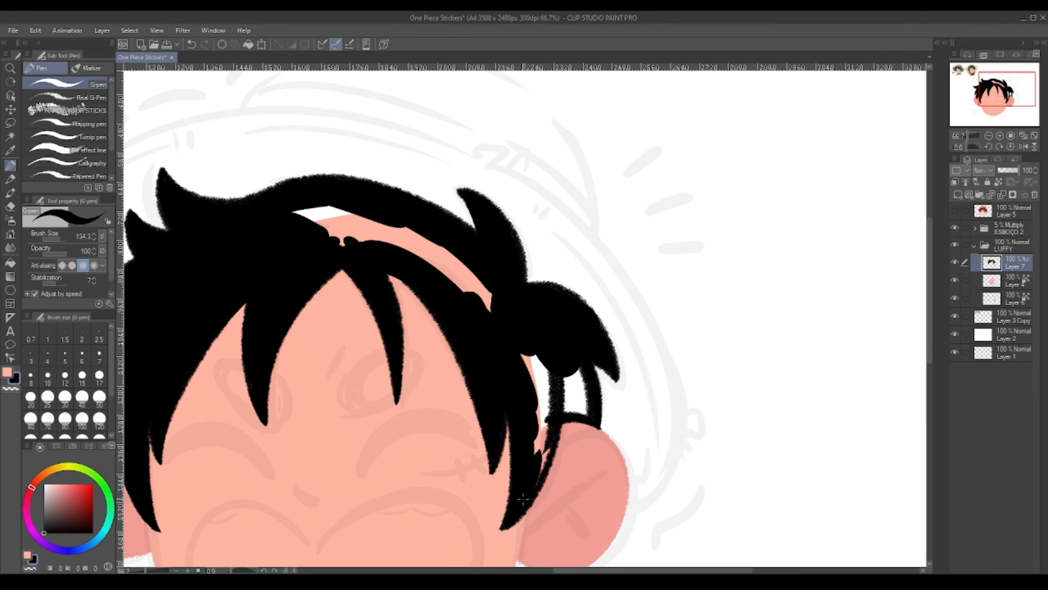
{"action": "left_click_drag", "start_coordinate": [536, 355], "coordinate": [548, 483]}
{"action": "left_click_drag", "start_coordinate": [293, 211], "coordinate": [491, 309]}
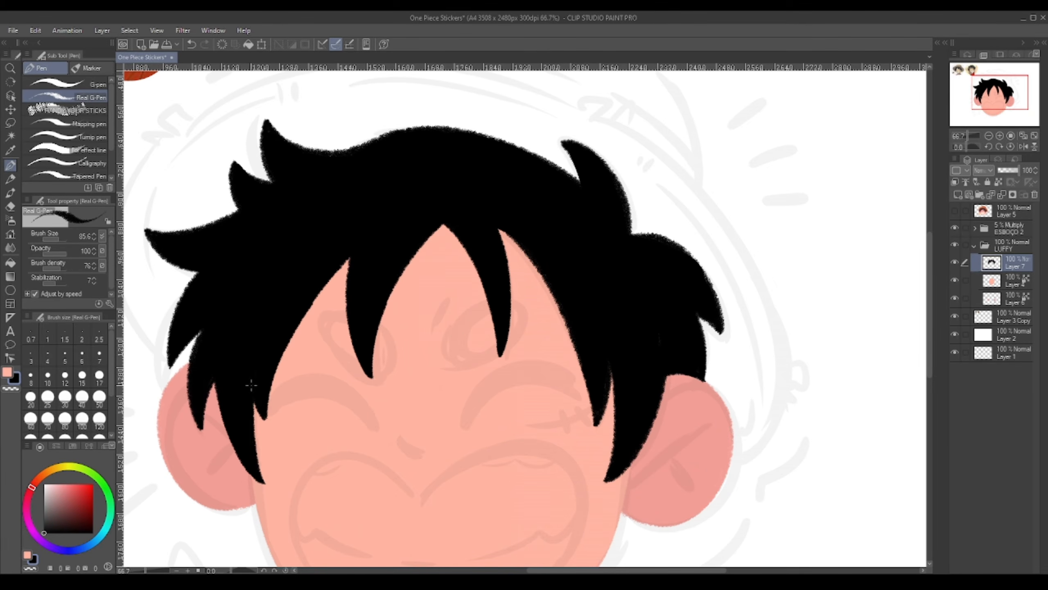
Clean up the edges of the left hair locks and tufts with the 85.6 Real G-Pen
{"action": "left_click_drag", "start_coordinate": [251, 385], "coordinate": [321, 290]}
{"action": "left_click_drag", "start_coordinate": [285, 288], "coordinate": [271, 340]}
{"action": "mouse_move", "coordinate": [298, 339]}
{"action": "left_mouse_down"}
{"action": "mouse_move", "coordinate": [266, 296]}
{"action": "mouse_move", "coordinate": [303, 348]}
{"action": "left_mouse_up"}
{"action": "mouse_move", "coordinate": [289, 313]}
{"action": "left_mouse_down"}
{"action": "mouse_move", "coordinate": [306, 360]}
{"action": "mouse_move", "coordinate": [323, 333]}
{"action": "left_mouse_up"}
{"action": "left_click_drag", "start_coordinate": [227, 270], "coordinate": [274, 365]}
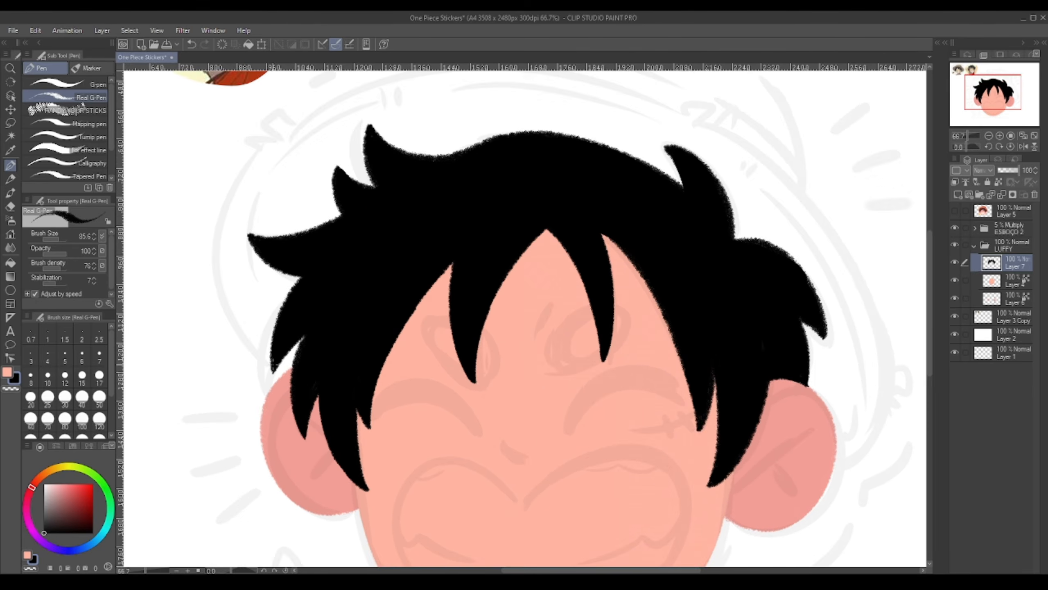
{"action": "key", "text": "ctrl+z"}
{"action": "left_click_drag", "start_coordinate": [442, 197], "coordinate": [413, 237]}
{"action": "left_click_drag", "start_coordinate": [295, 237], "coordinate": [307, 199]}
{"action": "key", "text": "c"}
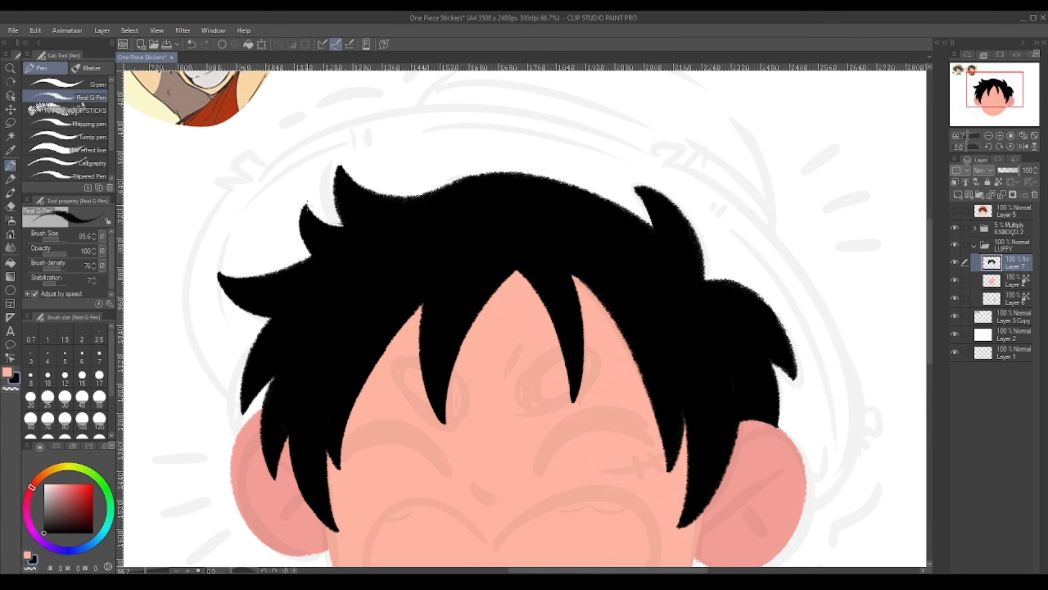
Smooth the hair's top contour and reshape the pointed tuft at its upper right
{"action": "left_click_drag", "start_coordinate": [483, 228], "coordinate": [437, 248]}
{"action": "scroll", "coordinate": [437, 248], "scroll_direction": "down", "scroll_amount": 1}
{"action": "scroll", "coordinate": [437, 248], "scroll_direction": "up", "scroll_amount": 1}
{"action": "key", "text": "c"}
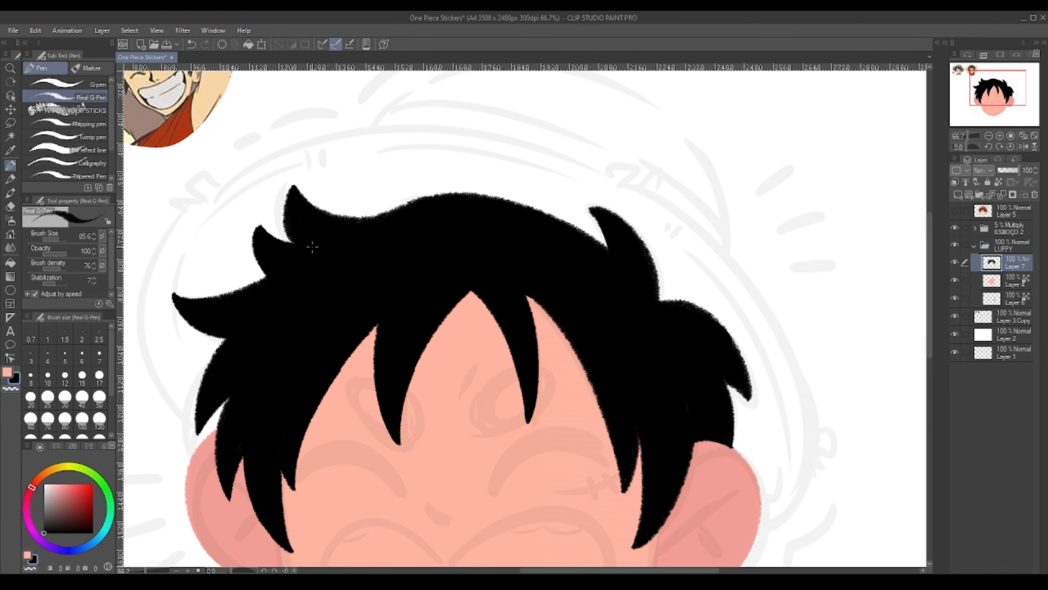
{"action": "scroll", "coordinate": [312, 247], "scroll_direction": "down", "scroll_amount": 2}
{"action": "scroll", "coordinate": [349, 235], "scroll_direction": "up", "scroll_amount": 1}
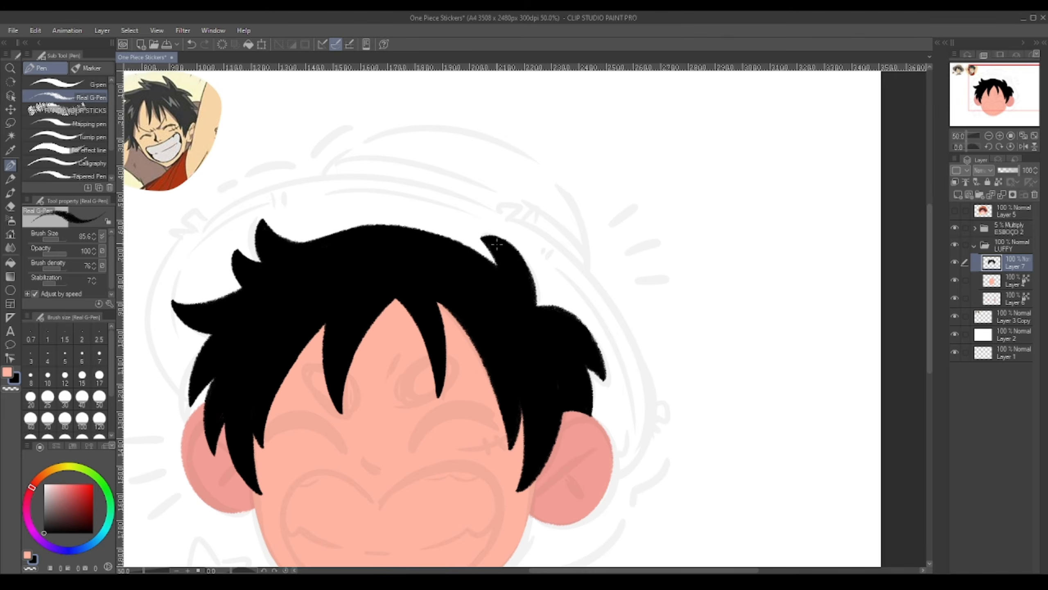
{"action": "left_click_drag", "start_coordinate": [497, 244], "coordinate": [535, 305]}
{"action": "left_click_drag", "start_coordinate": [532, 301], "coordinate": [488, 234]}
Retouch the inner edge of the fringe beside the left temple
{"action": "scroll", "coordinate": [551, 244], "scroll_direction": "down", "scroll_amount": 1}
{"action": "scroll", "coordinate": [469, 256], "scroll_direction": "up", "scroll_amount": 1}
{"action": "scroll", "coordinate": [455, 309], "scroll_direction": "down", "scroll_amount": 1}
{"action": "scroll", "coordinate": [455, 309], "scroll_direction": "up", "scroll_amount": 2}
{"action": "left_click_drag", "start_coordinate": [454, 308], "coordinate": [382, 191]}
{"action": "left_click_drag", "start_coordinate": [304, 323], "coordinate": [340, 246]}
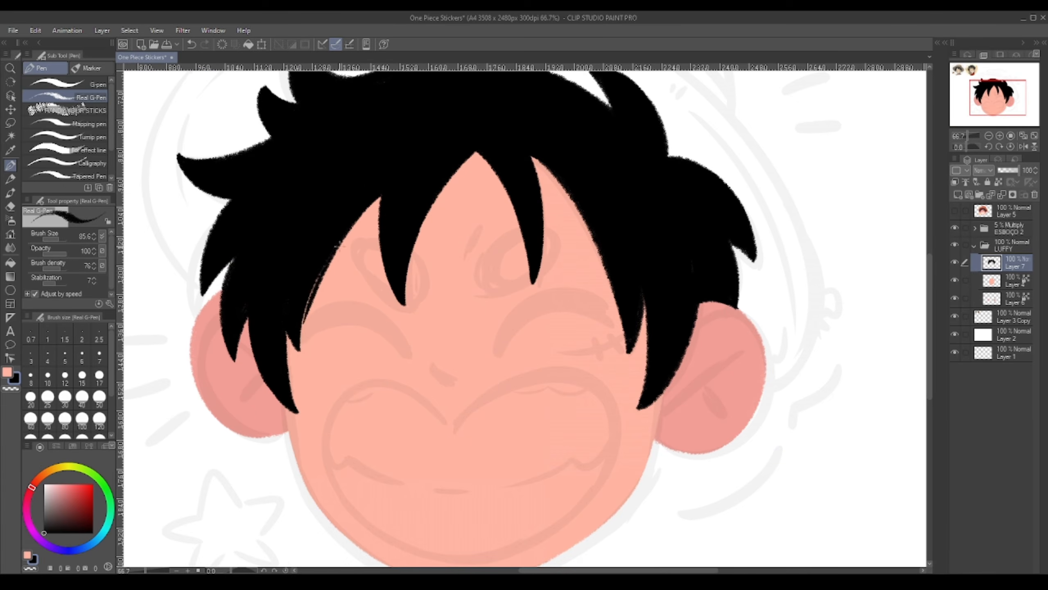
Examine the complete hair silhouette against the face and ears
{"action": "scroll", "coordinate": [456, 215], "scroll_direction": "down", "scroll_amount": 1}
{"action": "scroll", "coordinate": [457, 215], "scroll_direction": "down", "scroll_amount": 2}
{"action": "scroll", "coordinate": [536, 289], "scroll_direction": "up", "scroll_amount": 2}
{"action": "scroll", "coordinate": [573, 309], "scroll_direction": "down", "scroll_amount": 2}
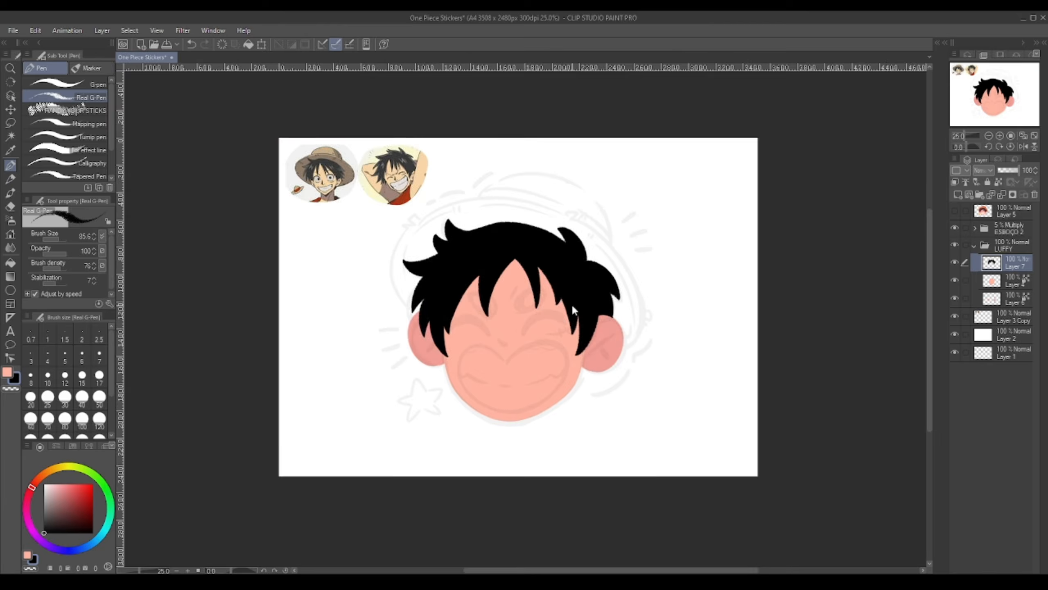
{"action": "scroll", "coordinate": [503, 242], "scroll_direction": "up", "scroll_amount": 1}
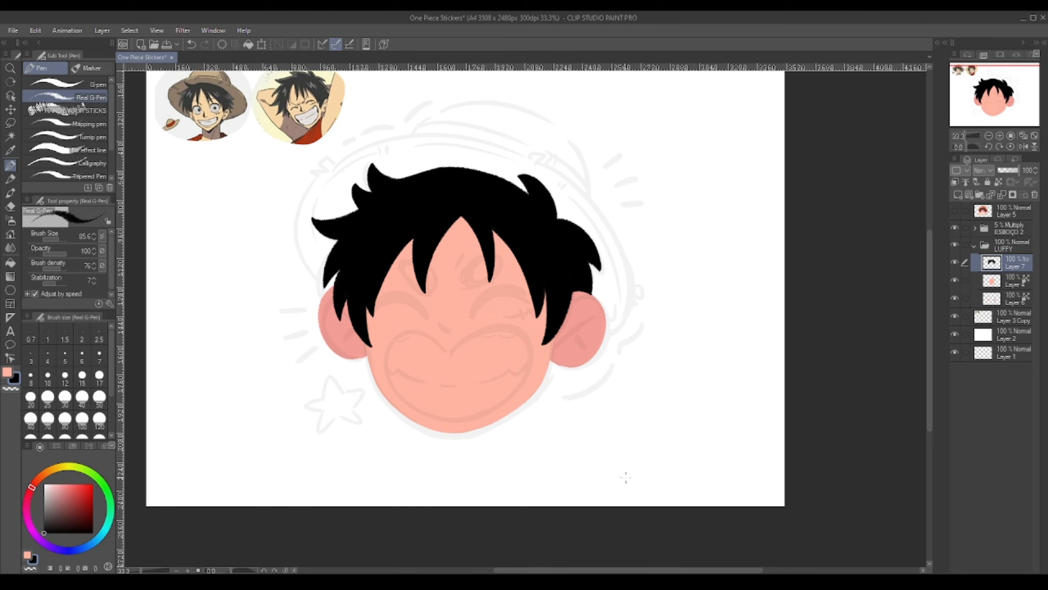
{"action": "key", "text": "alt+Tab"}
{"action": "key", "text": "alt+Tab"}
{"action": "scroll", "coordinate": [542, 288], "scroll_direction": "up", "scroll_amount": 1}
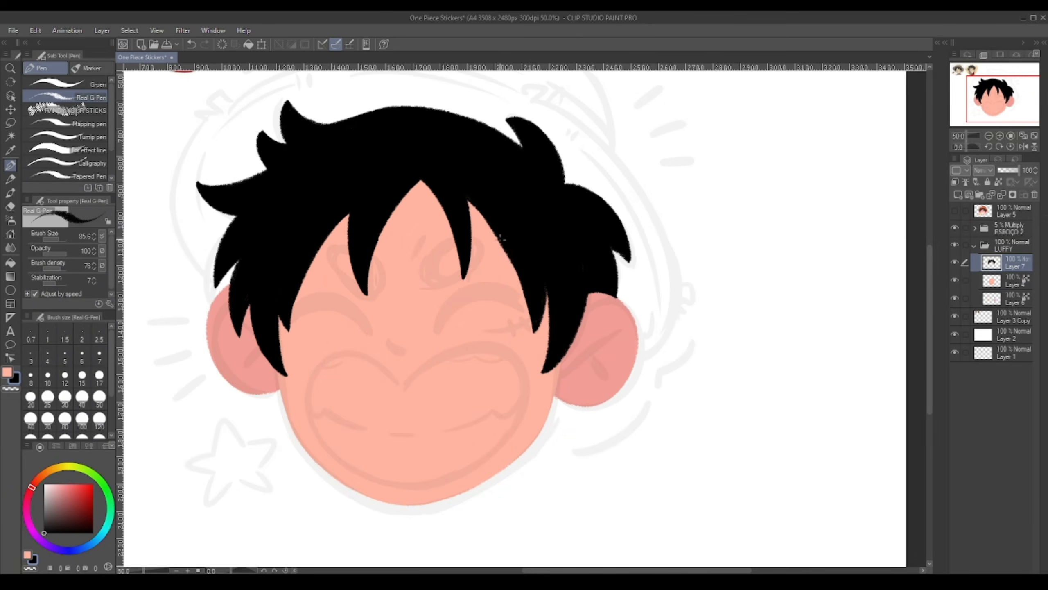
{"action": "scroll", "coordinate": [631, 328], "scroll_direction": "down", "scroll_amount": 1}
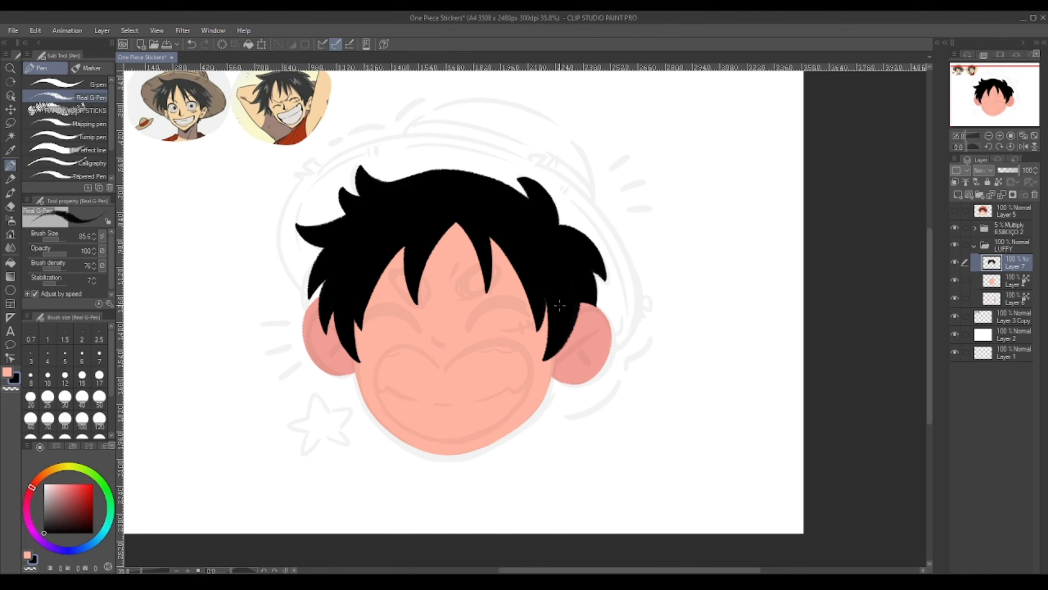
{"action": "left_click_drag", "start_coordinate": [360, 363], "coordinate": [326, 368]}
{"action": "key", "text": "ctrl+z"}
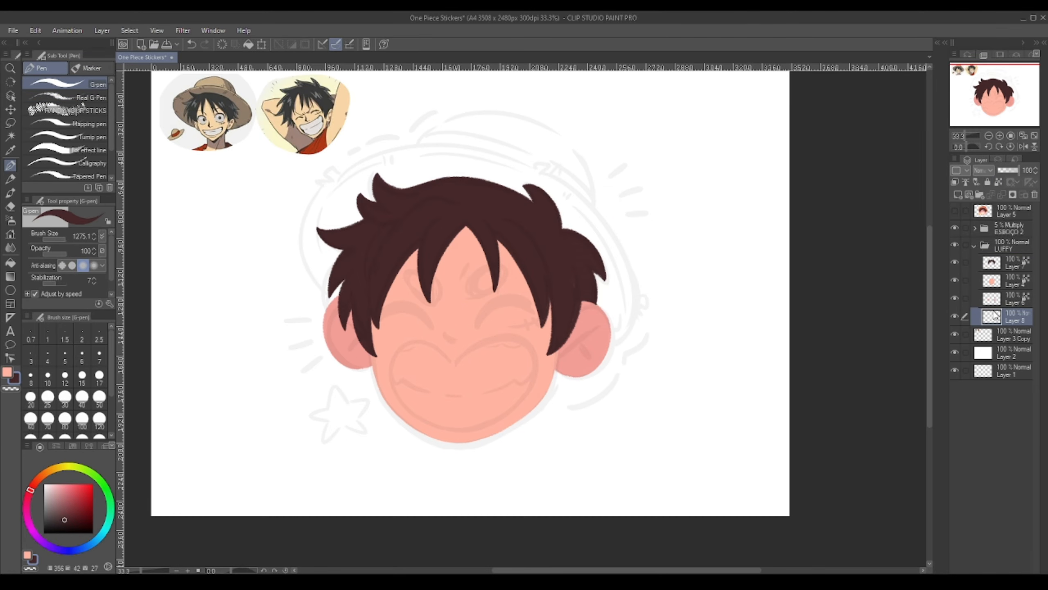
Outline the straw hat's oval brim around the hair in black with the 134.3 Real G-Pen on Layer 8
{"action": "left_click", "coordinate": [84, 97]}
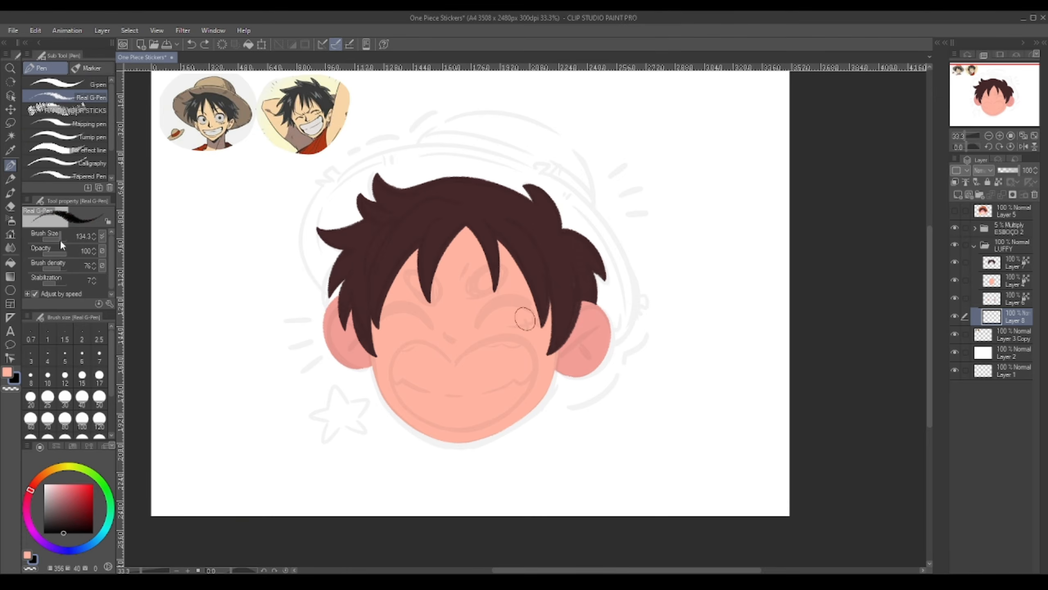
{"action": "left_click_drag", "start_coordinate": [374, 159], "coordinate": [330, 294]}
{"action": "mouse_move", "coordinate": [621, 225]}
{"action": "left_mouse_down"}
{"action": "mouse_move", "coordinate": [437, 216]}
{"action": "mouse_move", "coordinate": [448, 114]}
{"action": "left_mouse_up"}
{"action": "left_click_drag", "start_coordinate": [437, 145], "coordinate": [391, 404]}
{"action": "mouse_move", "coordinate": [608, 161]}
{"action": "left_mouse_down"}
{"action": "mouse_move", "coordinate": [391, 199]}
{"action": "mouse_move", "coordinate": [438, 179]}
{"action": "left_mouse_up"}
{"action": "left_click_drag", "start_coordinate": [420, 213], "coordinate": [413, 359]}
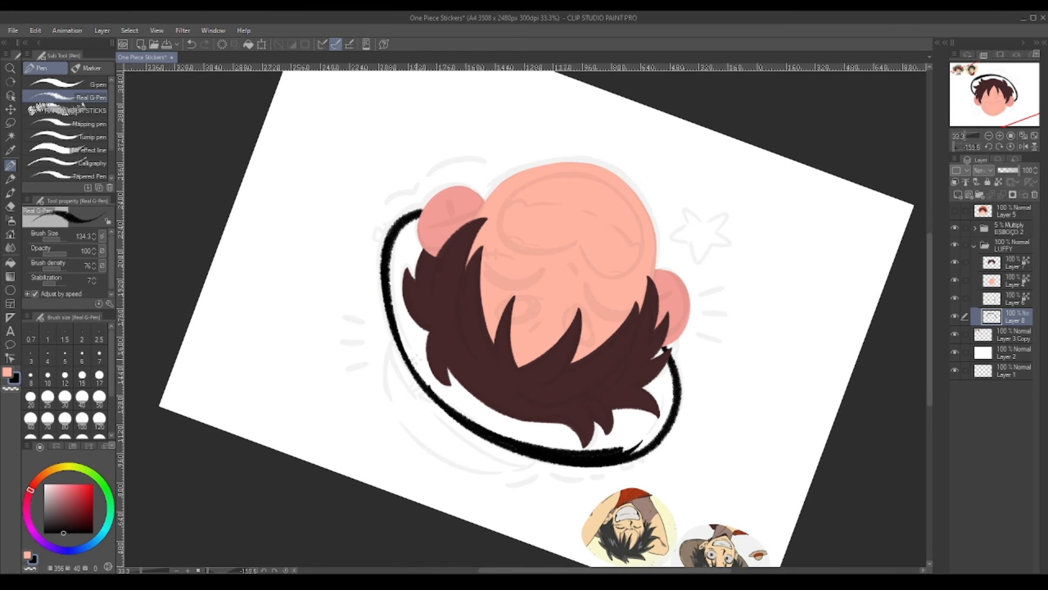
{"action": "key", "text": "ctrl+z"}
{"action": "mouse_move", "coordinate": [389, 299]}
{"action": "left_mouse_down"}
{"action": "mouse_move", "coordinate": [397, 344]}
{"action": "mouse_move", "coordinate": [487, 428]}
{"action": "left_mouse_up"}
Fill the hat brim behind the hair solid black with the G-pen
{"action": "left_click", "coordinate": [85, 84]}
{"action": "left_click_drag", "start_coordinate": [345, 212], "coordinate": [253, 308]}
{"action": "key", "text": "ctrl+z"}
{"action": "mouse_move", "coordinate": [297, 225]}
{"action": "left_mouse_down"}
{"action": "mouse_move", "coordinate": [265, 267]}
{"action": "mouse_move", "coordinate": [274, 318]}
{"action": "left_mouse_up"}
{"action": "mouse_move", "coordinate": [410, 223]}
{"action": "left_mouse_down"}
{"action": "mouse_move", "coordinate": [366, 202]}
{"action": "mouse_move", "coordinate": [552, 348]}
{"action": "left_mouse_up"}
{"action": "left_click_drag", "start_coordinate": [551, 348], "coordinate": [589, 348]}
Refine the brim's outer contour with the Real G-Pen in a flipped view, then restore the upright canvas view
{"action": "left_click", "coordinate": [1023, 147]}
{"action": "left_click", "coordinate": [85, 97]}
{"action": "left_click_drag", "start_coordinate": [625, 229], "coordinate": [508, 184]}
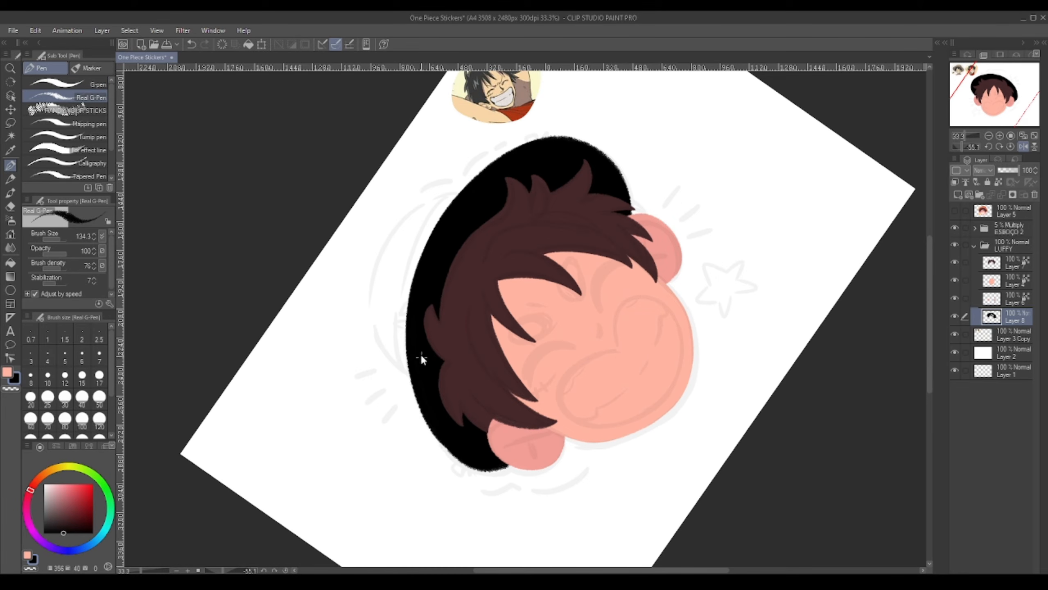
{"action": "left_click", "coordinate": [1024, 146]}
{"action": "left_click", "coordinate": [1010, 147]}
Trim the brim's right edge and add small frayed straw tufts around its rim
{"action": "key", "text": "c"}
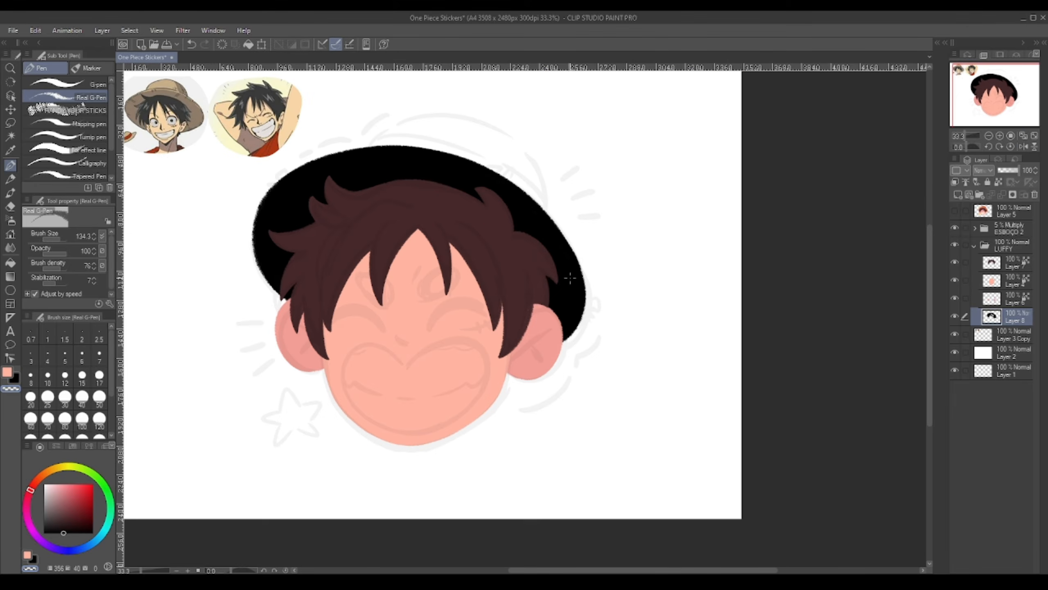
{"action": "left_click_drag", "start_coordinate": [570, 278], "coordinate": [597, 312]}
{"action": "key", "text": "c"}
{"action": "left_click_drag", "start_coordinate": [314, 203], "coordinate": [314, 212]}
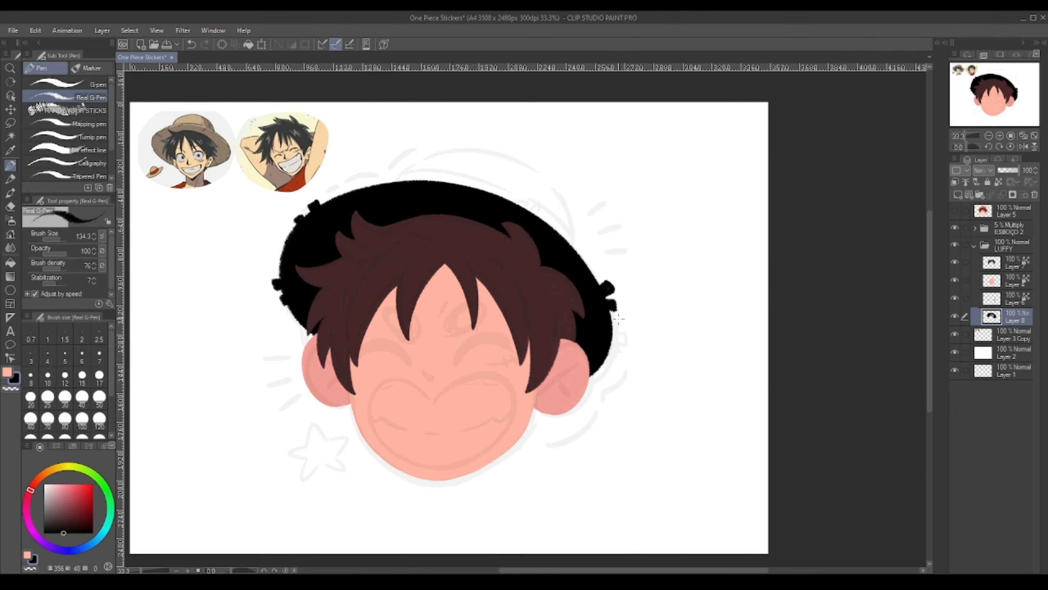
{"action": "left_click_drag", "start_coordinate": [541, 193], "coordinate": [549, 183]}
Lock the brim layer's transparent pixels and recolour the brim with the orange sampled from the coloured sketch
{"action": "left_click", "coordinate": [999, 182]}
{"action": "left_click", "coordinate": [954, 211]}
{"action": "left_click", "coordinate": [303, 207], "text": "alt"}
{"action": "left_click", "coordinate": [954, 211]}
{"action": "left_click", "coordinate": [85, 84]}
{"action": "mouse_move", "coordinate": [285, 285]}
{"action": "left_mouse_down"}
{"action": "mouse_move", "coordinate": [330, 186]}
{"action": "mouse_move", "coordinate": [588, 338]}
{"action": "left_mouse_up"}
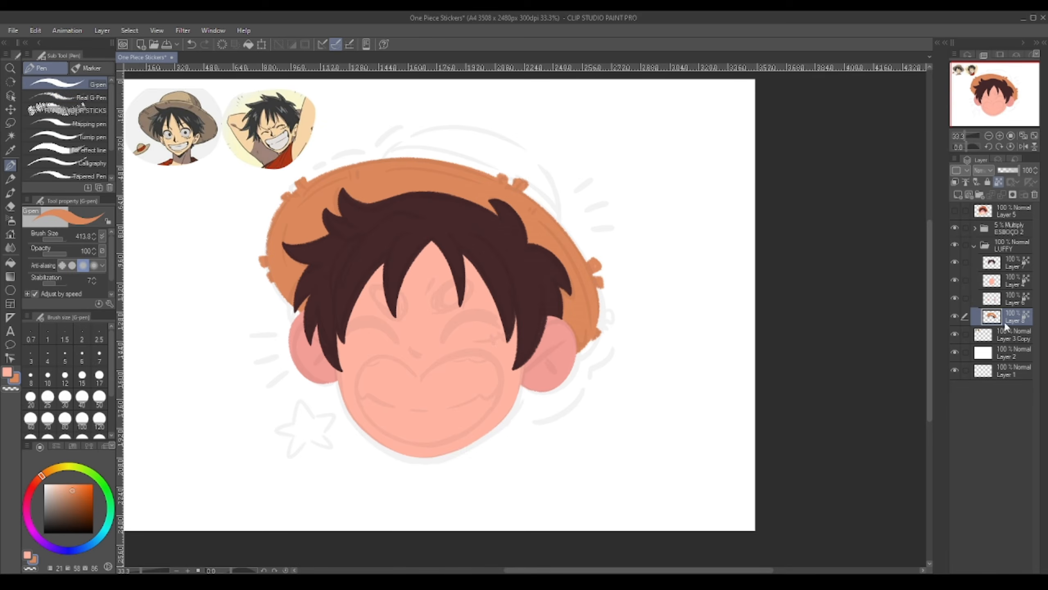
Create a layer below the brim layer and draw the hat's domed crown as a solid black shape
{"action": "left_click", "coordinate": [957, 194]}
{"action": "left_click_drag", "start_coordinate": [1007, 317], "coordinate": [1007, 342]}
{"action": "left_click", "coordinate": [84, 98]}
{"action": "left_click", "coordinate": [44, 533]}
{"action": "left_click_drag", "start_coordinate": [388, 157], "coordinate": [558, 220]}
{"action": "key", "text": "ctrl+z"}
{"action": "left_click", "coordinate": [85, 84]}
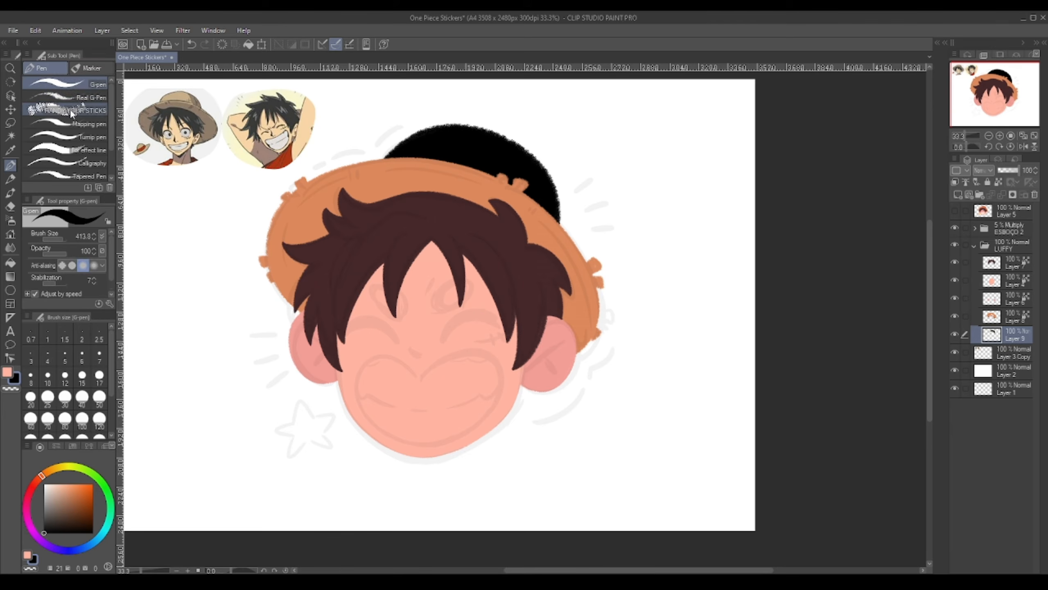
Clean up the crown's edge with the Real G-Pen and recolour the crown orange like the brim
{"action": "left_click", "coordinate": [85, 98]}
{"action": "left_click_drag", "start_coordinate": [381, 158], "coordinate": [495, 151]}
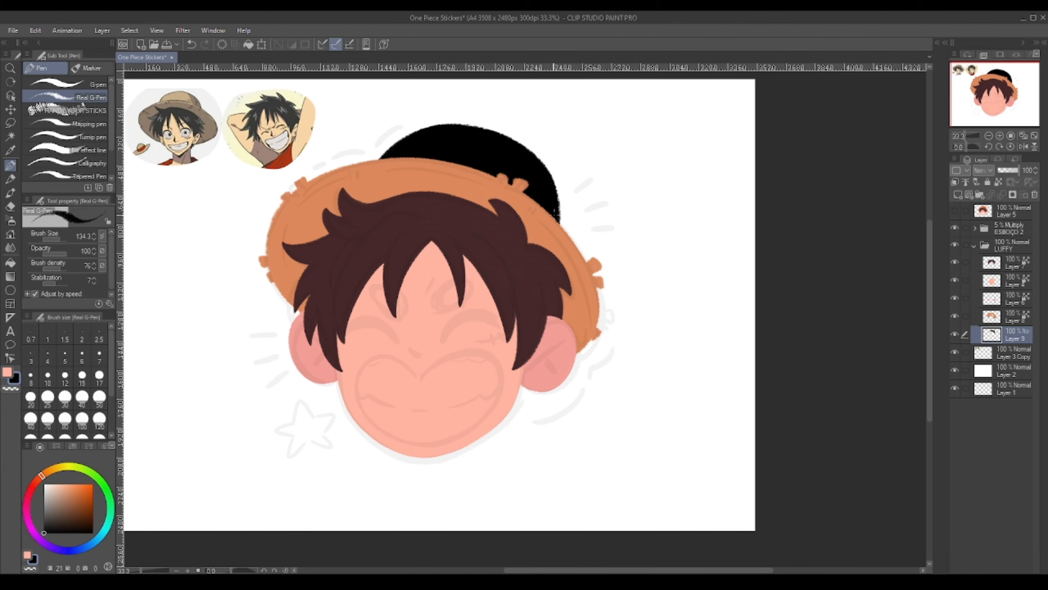
{"action": "left_click_drag", "start_coordinate": [438, 125], "coordinate": [456, 131]}
{"action": "left_click_drag", "start_coordinate": [450, 128], "coordinate": [574, 219]}
{"action": "left_click", "coordinate": [84, 84]}
{"action": "scroll", "coordinate": [542, 206], "scroll_direction": "down", "scroll_amount": 1}
Draw three black accent dashes beside the left ear on a new bottom layer of the group and trim their ends straight
{"action": "left_click", "coordinate": [958, 194]}
{"action": "left_click_drag", "start_coordinate": [1007, 335], "coordinate": [1007, 360]}
{"action": "scroll", "coordinate": [495, 316], "scroll_direction": "up", "scroll_amount": 2}
{"action": "left_click", "coordinate": [44, 532]}
{"action": "left_click_drag", "start_coordinate": [307, 238], "coordinate": [289, 346]}
{"action": "key", "text": "c"}
{"action": "left_click_drag", "start_coordinate": [290, 358], "coordinate": [337, 324]}
{"action": "left_click_drag", "start_coordinate": [262, 227], "coordinate": [315, 233]}
{"action": "left_click_drag", "start_coordinate": [256, 265], "coordinate": [316, 263]}
{"action": "left_click_drag", "start_coordinate": [267, 315], "coordinate": [321, 291]}
{"action": "key", "text": "ctrl+z"}
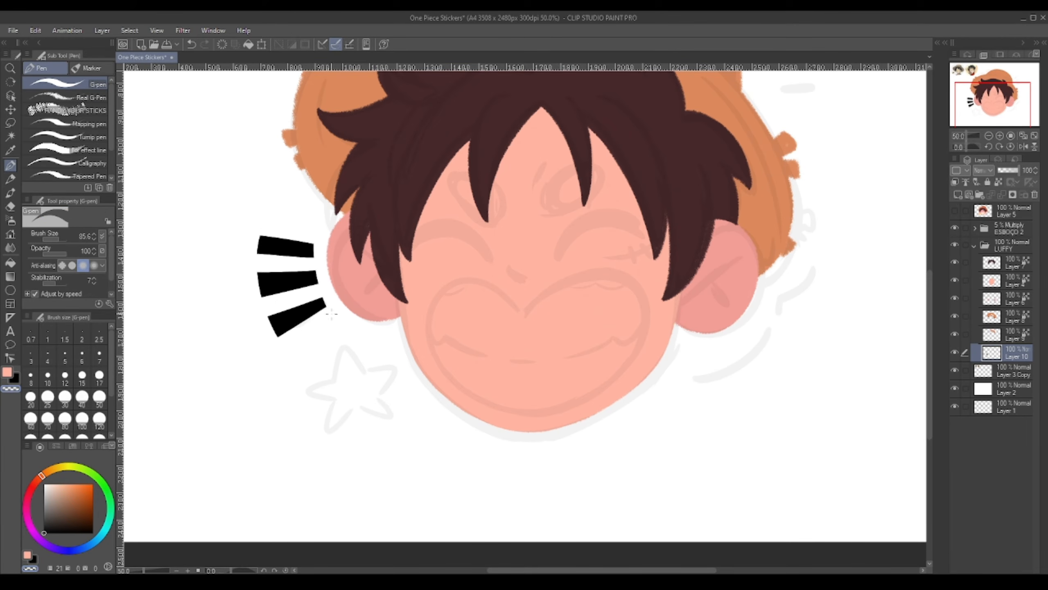
Select and transform the accent dashes so that they fan out evenly beside the left ear
{"action": "left_click_drag", "start_coordinate": [392, 268], "coordinate": [487, 438]}
{"action": "left_click_drag", "start_coordinate": [394, 276], "coordinate": [421, 296]}
{"action": "key", "text": "ctrl+t"}
{"action": "key", "text": "ctrl+t"}
{"action": "mouse_move", "coordinate": [439, 258]}
{"action": "left_mouse_down"}
{"action": "mouse_move", "coordinate": [397, 281]}
{"action": "mouse_move", "coordinate": [405, 266]}
{"action": "left_mouse_up"}
{"action": "key", "text": "ctrl+t"}
{"action": "key", "text": "Return"}
{"action": "key", "text": "ctrl+t"}
{"action": "left_click_drag", "start_coordinate": [417, 307], "coordinate": [417, 310]}
{"action": "key", "text": "Return"}
{"action": "key", "text": "ctrl+d"}
{"action": "key", "text": "p"}
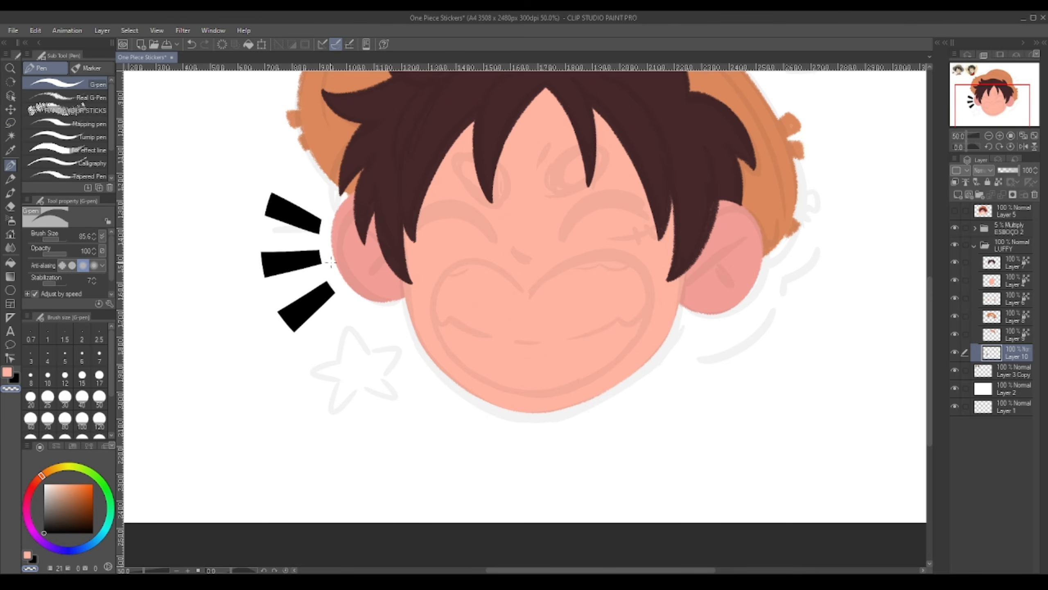
Paste a copy of the three dashes and rotate it into place beside the hat's upper right
{"action": "scroll", "coordinate": [231, 524], "scroll_direction": "down", "scroll_amount": 1}
{"action": "left_click_drag", "start_coordinate": [289, 260], "coordinate": [299, 268]}
{"action": "key", "text": "ctrl+v"}
{"action": "key", "text": "ctrl+t"}
{"action": "left_click_drag", "start_coordinate": [280, 351], "coordinate": [598, 185]}
{"action": "key", "text": "Return"}
Recolour both sets of accent dashes with the light orange sampled from the star in the coloured sketch
{"action": "left_click", "coordinate": [955, 210]}
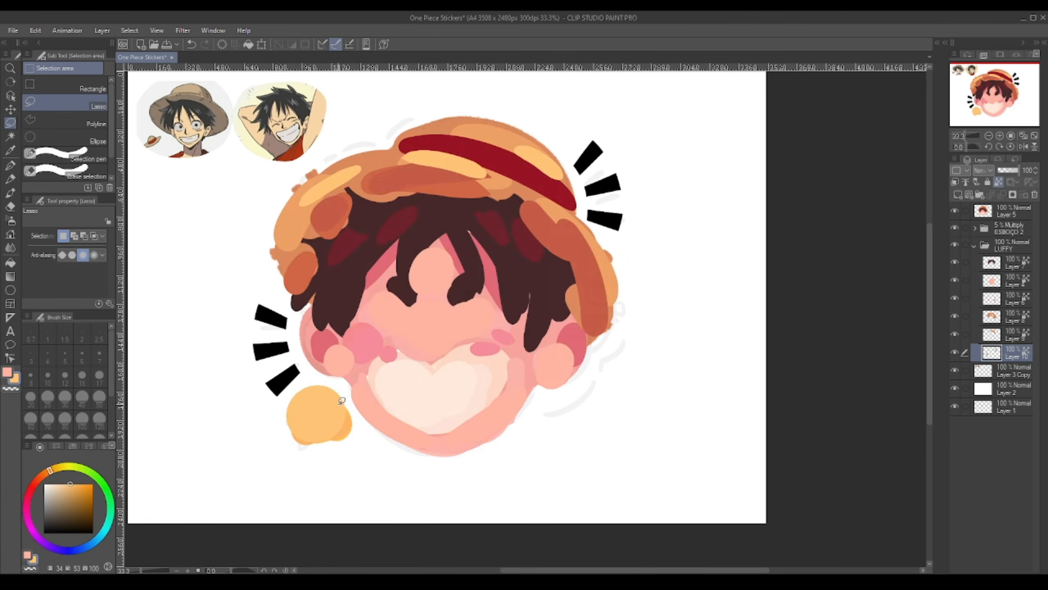
{"action": "left_click", "coordinate": [954, 210]}
{"action": "left_click_drag", "start_coordinate": [270, 310], "coordinate": [299, 405]}
{"action": "left_click_drag", "start_coordinate": [588, 153], "coordinate": [606, 223]}
Draw a solid black five-pointed star with rounded tips below the left dashes on a new layer
{"action": "left_click", "coordinate": [957, 195]}
{"action": "left_click", "coordinate": [44, 532]}
{"action": "scroll", "coordinate": [307, 495], "scroll_direction": "up", "scroll_amount": 2}
{"action": "mouse_move", "coordinate": [396, 285]}
{"action": "left_mouse_down"}
{"action": "mouse_move", "coordinate": [357, 355]}
{"action": "mouse_move", "coordinate": [391, 318]}
{"action": "mouse_move", "coordinate": [378, 272]}
{"action": "left_mouse_up"}
{"action": "key", "text": "h"}
{"action": "left_click_drag", "start_coordinate": [686, 265], "coordinate": [574, 253]}
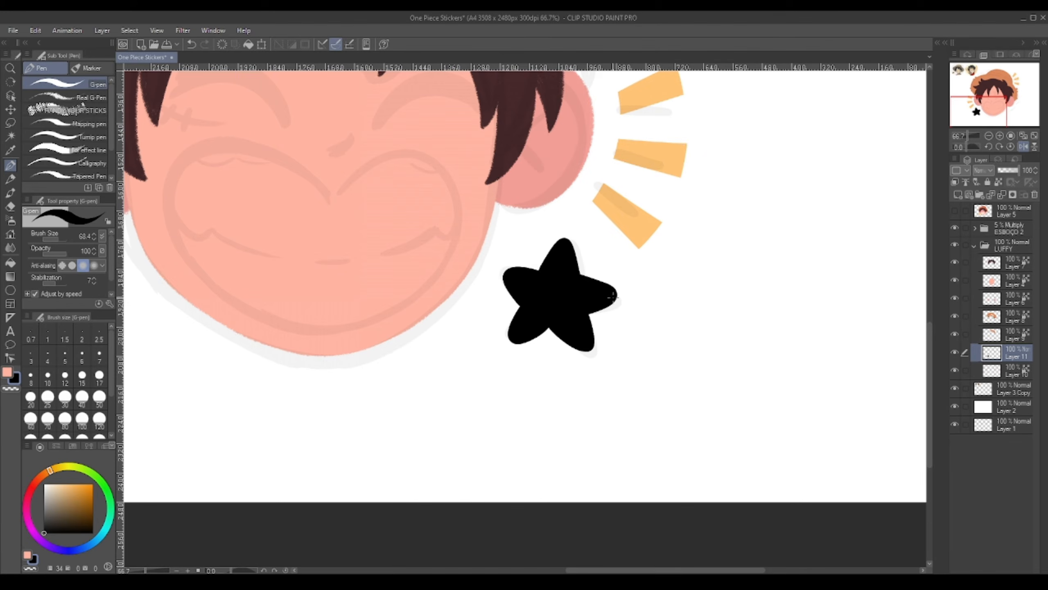
{"action": "key", "text": "h"}
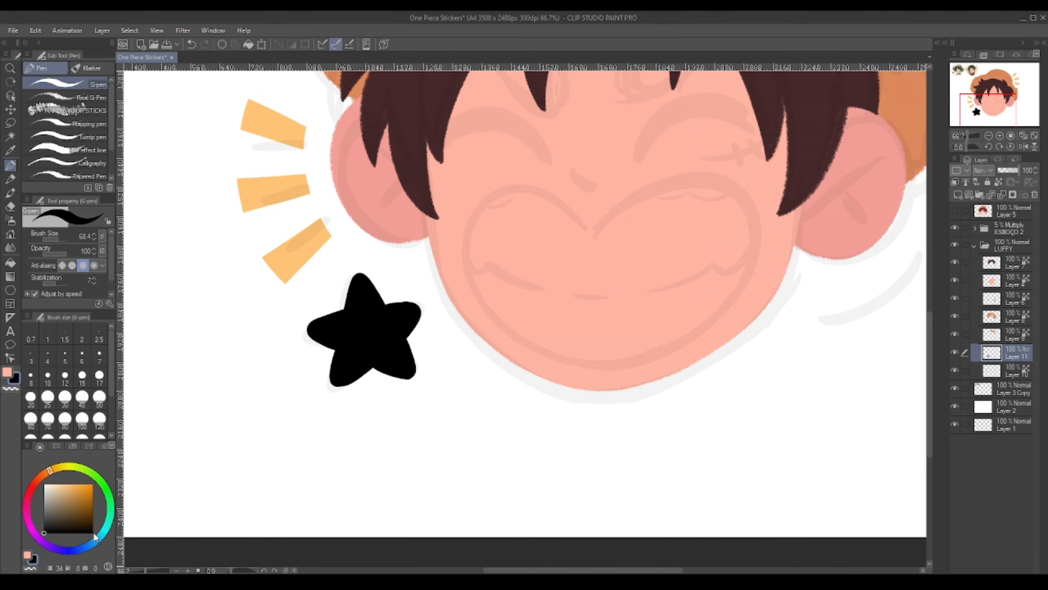
{"action": "scroll", "coordinate": [441, 371], "scroll_direction": "down", "scroll_amount": 2}
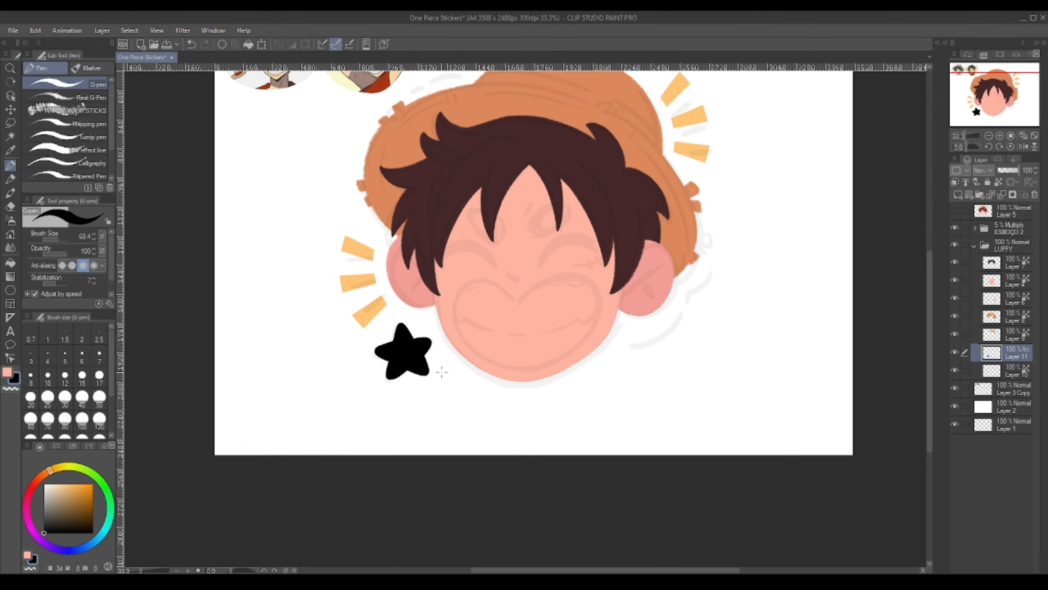
Recolour the star light orange with its transparent pixels locked
{"action": "scroll", "coordinate": [441, 371], "scroll_direction": "up", "scroll_amount": 2}
{"action": "left_click_drag", "start_coordinate": [355, 280], "coordinate": [345, 309]}
{"action": "key", "text": "ctrl+z"}
{"action": "scroll", "coordinate": [680, 481], "scroll_direction": "down", "scroll_amount": 2}
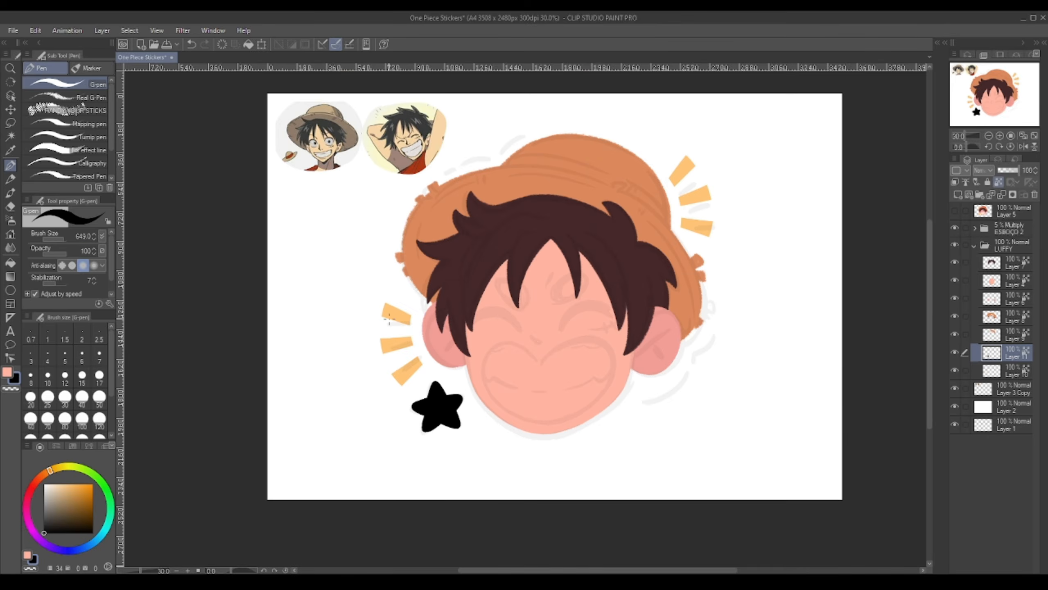
{"action": "scroll", "coordinate": [421, 374], "scroll_direction": "up", "scroll_amount": 1}
{"action": "left_click_drag", "start_coordinate": [421, 375], "coordinate": [459, 295]}
Draw a broken wavy black motion line beside the right ear on Layer 12 and trim its ends
{"action": "left_click_drag", "start_coordinate": [564, 262], "coordinate": [489, 353]}
{"action": "key", "text": "c"}
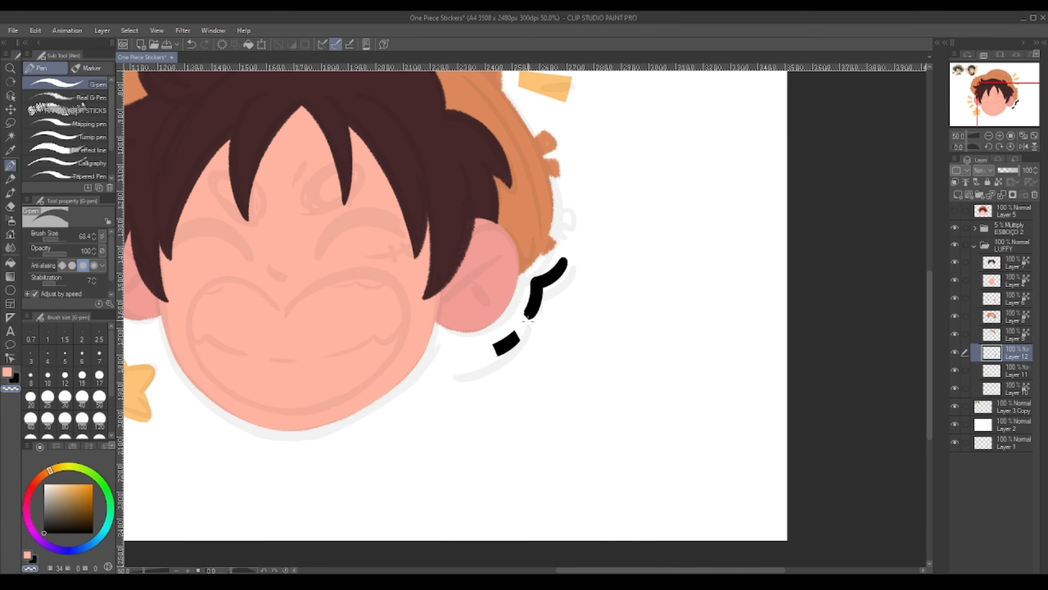
{"action": "left_click_drag", "start_coordinate": [559, 253], "coordinate": [573, 268]}
{"action": "key", "text": "m"}
{"action": "mouse_move", "coordinate": [530, 330]}
{"action": "left_mouse_down"}
{"action": "mouse_move", "coordinate": [533, 344]}
{"action": "mouse_move", "coordinate": [514, 331]}
{"action": "left_mouse_up"}
{"action": "left_click_drag", "start_coordinate": [624, 207], "coordinate": [588, 256]}
Draw a matching wavy motion line with a dash above the hat's upper left and hide the ESBOÇO 2 sketch folder
{"action": "scroll", "coordinate": [589, 256], "scroll_direction": "down", "scroll_amount": 2}
{"action": "scroll", "coordinate": [288, 133], "scroll_direction": "up", "scroll_amount": 2}
{"action": "left_click_drag", "start_coordinate": [287, 134], "coordinate": [150, 243]}
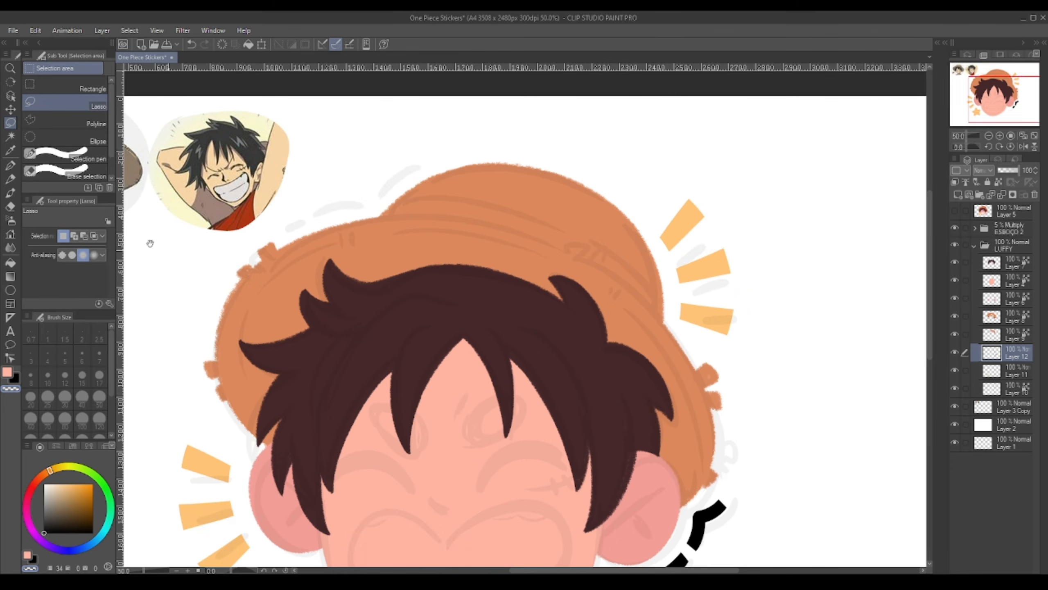
{"action": "key", "text": "p"}
{"action": "left_click_drag", "start_coordinate": [297, 224], "coordinate": [417, 165]}
{"action": "left_click_drag", "start_coordinate": [322, 197], "coordinate": [332, 217]}
{"action": "left_click", "coordinate": [955, 228]}
{"action": "scroll", "coordinate": [435, 236], "scroll_direction": "down", "scroll_amount": 2}
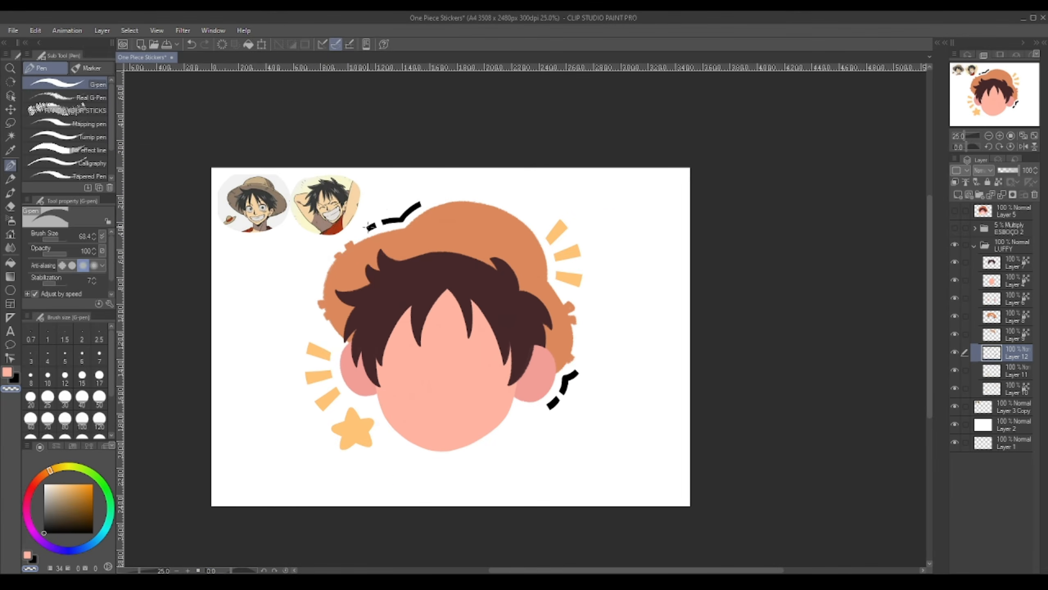
Free-transform the wavy motion lines at the hat's upper left and beside the right ear to make them slightly smaller
{"action": "key", "text": "m"}
{"action": "left_click_drag", "start_coordinate": [431, 175], "coordinate": [433, 184]}
{"action": "key", "text": "ctrl+t"}
{"action": "key", "text": "Escape"}
{"action": "left_click_drag", "start_coordinate": [674, 338], "coordinate": [685, 315]}
{"action": "key", "text": "ctrl+shift+t"}
{"action": "mouse_move", "coordinate": [390, 151]}
{"action": "left_mouse_down"}
{"action": "mouse_move", "coordinate": [369, 174]}
{"action": "mouse_move", "coordinate": [368, 134]}
{"action": "left_mouse_up"}
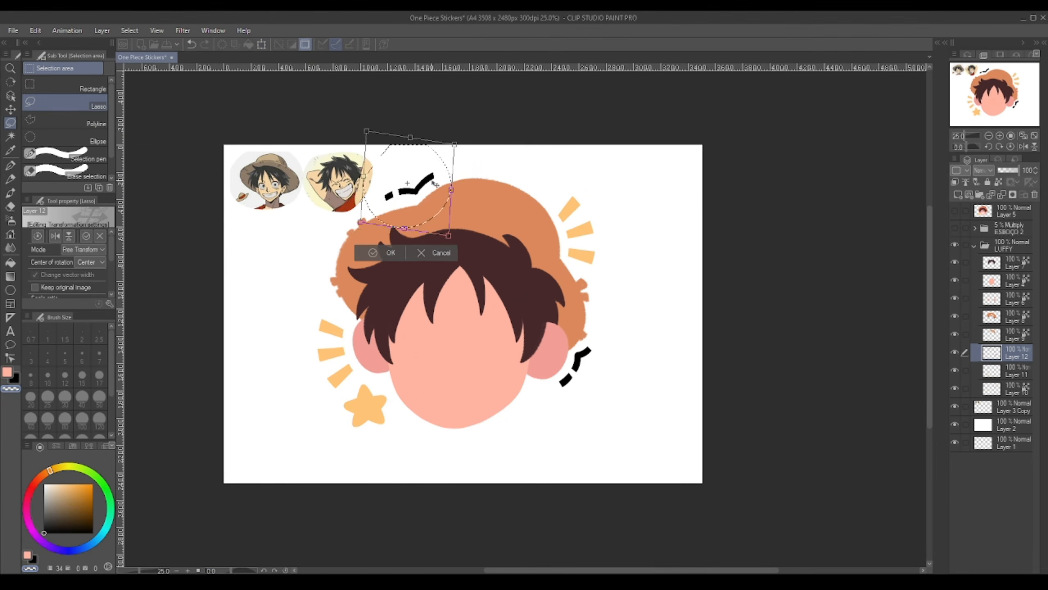
{"action": "mouse_move", "coordinate": [450, 234]}
{"action": "left_mouse_down"}
{"action": "mouse_move", "coordinate": [522, 217]}
{"action": "mouse_move", "coordinate": [559, 372]}
{"action": "left_mouse_up"}
{"action": "key", "text": "Return"}
Recolour the wavy motion lines with the light orange sampled from the accent dashes and hide the Layer 3 Copy reference images
{"action": "scroll", "coordinate": [444, 235], "scroll_direction": "up", "scroll_amount": 3}
{"action": "key", "text": "p"}
{"action": "scroll", "coordinate": [433, 366], "scroll_direction": "down", "scroll_amount": 3}
{"action": "left_click", "coordinate": [999, 181]}
{"action": "left_click", "coordinate": [555, 232], "text": "alt"}
{"action": "left_click", "coordinate": [954, 407]}
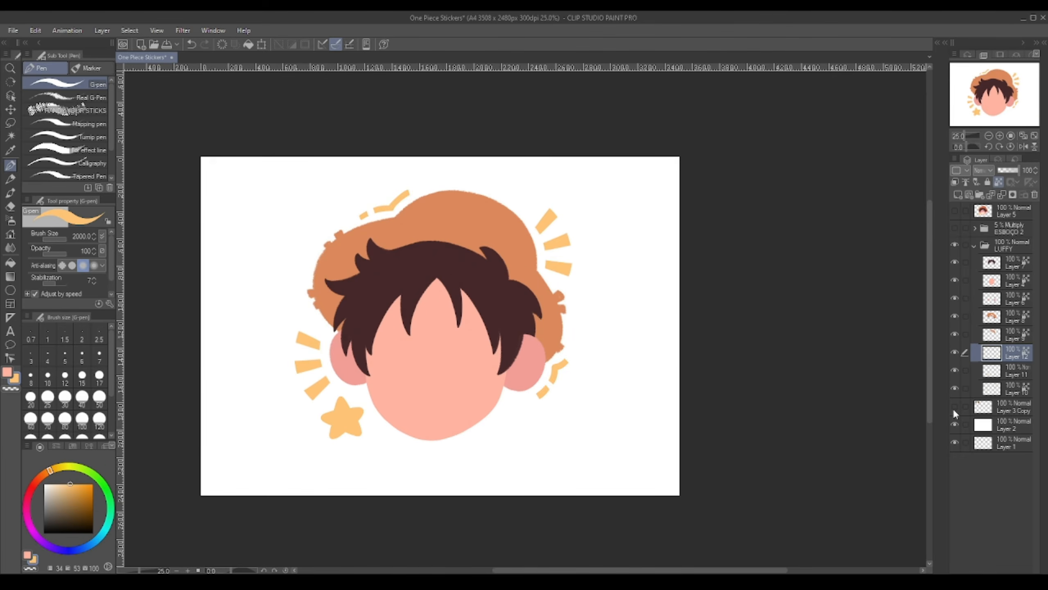
Show the ESBOÇO 2 sketch folder and add a new layer above the face layer (Layer 4)
{"action": "left_click", "coordinate": [954, 228]}
{"action": "left_click", "coordinate": [974, 229]}
{"action": "left_click", "coordinate": [974, 229]}
{"action": "left_click", "coordinate": [1007, 281]}
{"action": "key", "text": "ctrl+shift+n"}
Outline the wide heart-shaped mouth in black over the sketch on Layer 13, rotating the canvas for the curves
{"action": "scroll", "coordinate": [460, 410], "scroll_direction": "up", "scroll_amount": 3}
{"action": "left_click_drag", "start_coordinate": [52, 524], "coordinate": [18, 544]}
{"action": "left_click_drag", "start_coordinate": [525, 320], "coordinate": [536, 320]}
{"action": "left_click_drag", "start_coordinate": [414, 320], "coordinate": [367, 409]}
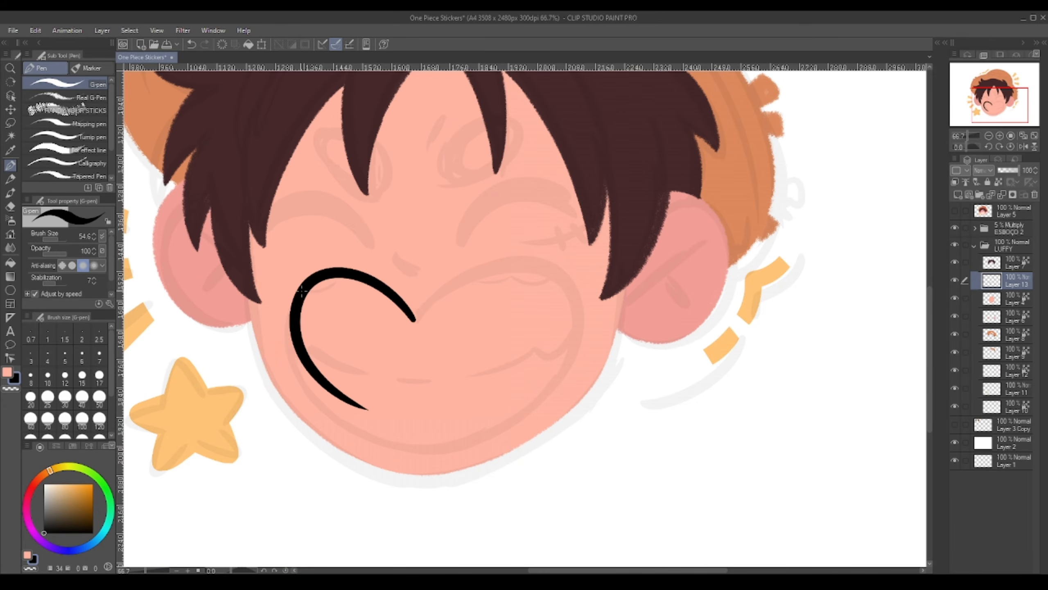
{"action": "left_click_drag", "start_coordinate": [305, 289], "coordinate": [378, 429]}
{"action": "left_click_drag", "start_coordinate": [411, 326], "coordinate": [447, 438]}
{"action": "key", "text": "ctrl+z"}
{"action": "mouse_move", "coordinate": [575, 298]}
{"action": "left_mouse_down"}
{"action": "mouse_move", "coordinate": [573, 333]}
{"action": "mouse_move", "coordinate": [430, 424]}
{"action": "mouse_move", "coordinate": [475, 324]}
{"action": "mouse_move", "coordinate": [532, 378]}
{"action": "left_mouse_up"}
{"action": "key", "text": "r"}
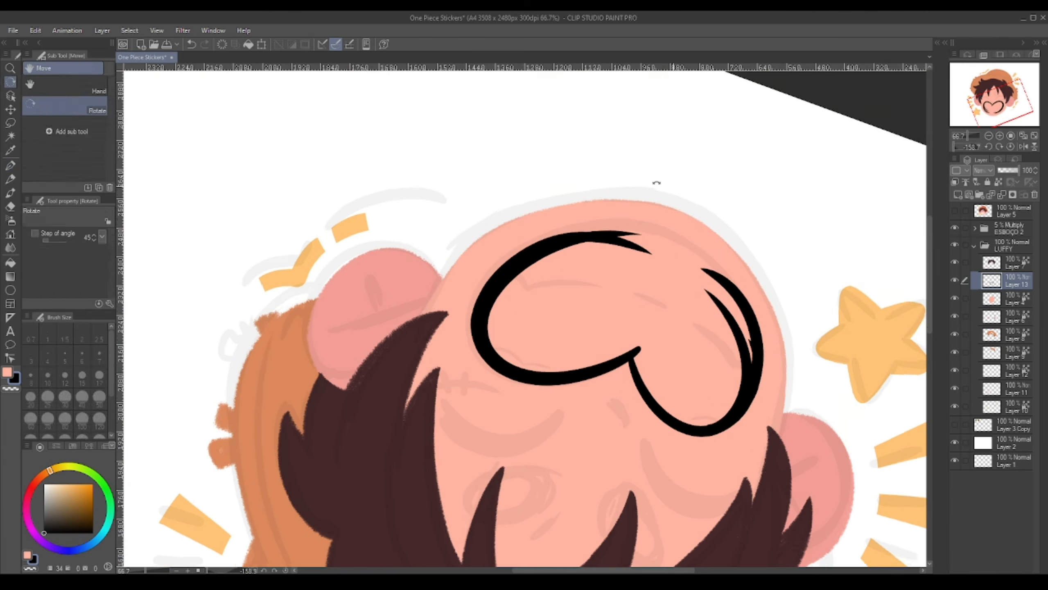
{"action": "key", "text": "r"}
{"action": "left_click_drag", "start_coordinate": [655, 183], "coordinate": [473, 227]}
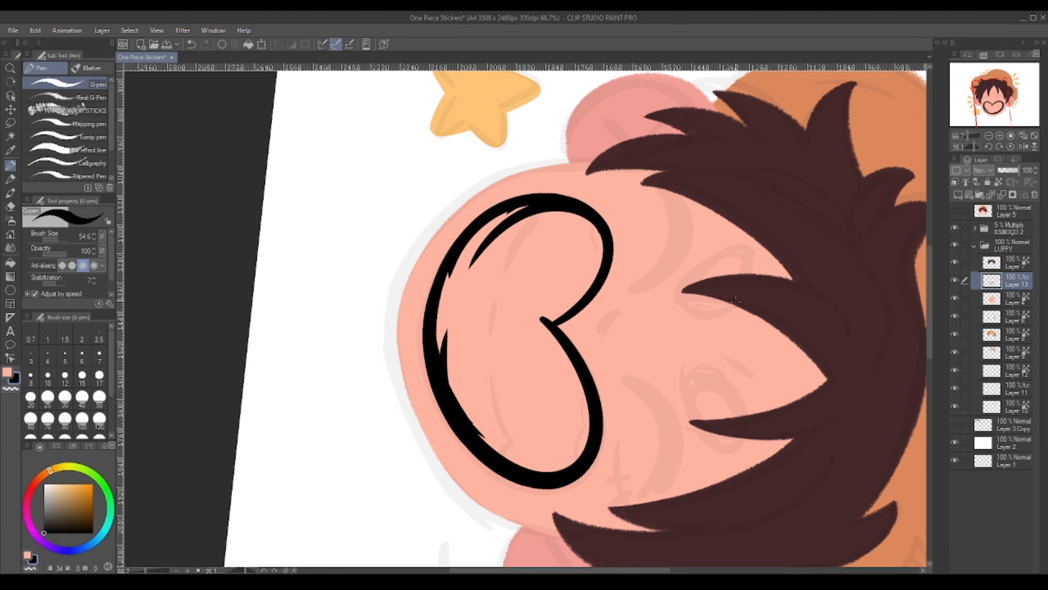
Restore the canvas rotation, fill the mouth outline with solid black and smooth its edges
{"action": "key", "text": "r"}
{"action": "double_click", "coordinate": [735, 301]}
{"action": "key", "text": "g"}
{"action": "left_click", "coordinate": [435, 390]}
{"action": "key", "text": "p"}
{"action": "left_click_drag", "start_coordinate": [435, 390], "coordinate": [437, 412]}
{"action": "left_click_drag", "start_coordinate": [415, 306], "coordinate": [534, 256]}
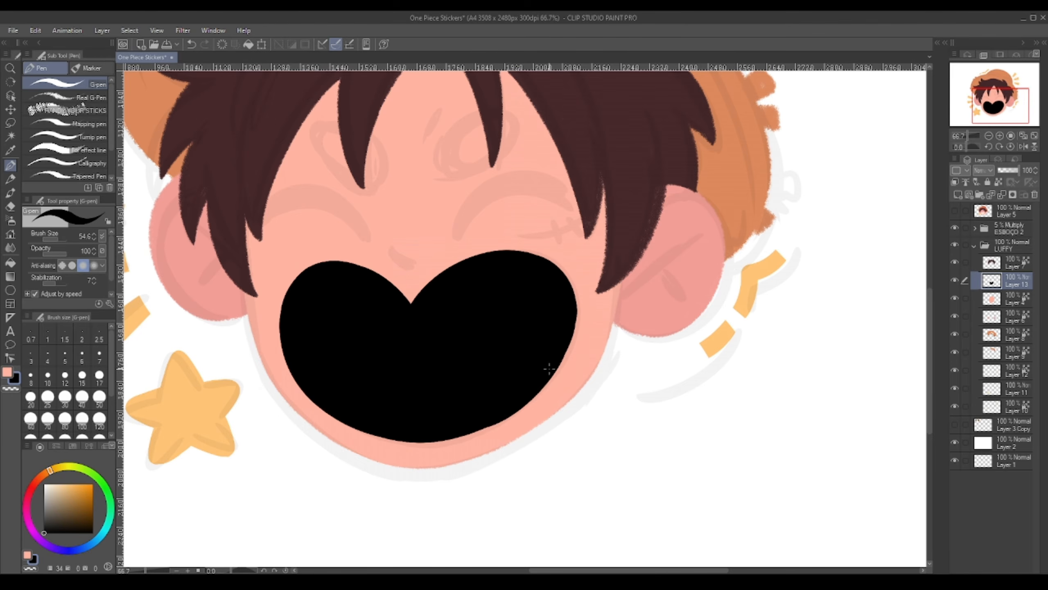
Mirror the view, refine the mouth's edges and free-transform its corners to balance the shape
{"action": "left_click", "coordinate": [1024, 147]}
{"action": "left_click_drag", "start_coordinate": [358, 392], "coordinate": [307, 310]}
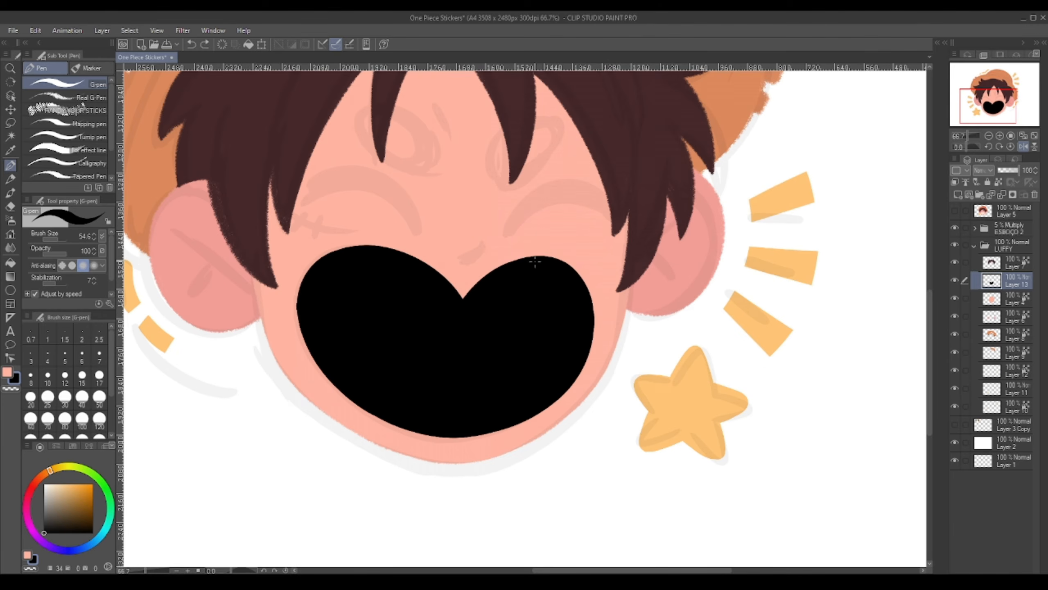
{"action": "left_click_drag", "start_coordinate": [555, 392], "coordinate": [588, 331]}
{"action": "scroll", "coordinate": [586, 367], "scroll_direction": "down", "scroll_amount": 1}
{"action": "key", "text": "ctrl+t"}
{"action": "left_click_drag", "start_coordinate": [593, 419], "coordinate": [589, 416], "text": "ctrl"}
{"action": "left_click_drag", "start_coordinate": [592, 277], "coordinate": [596, 276], "text": "ctrl"}
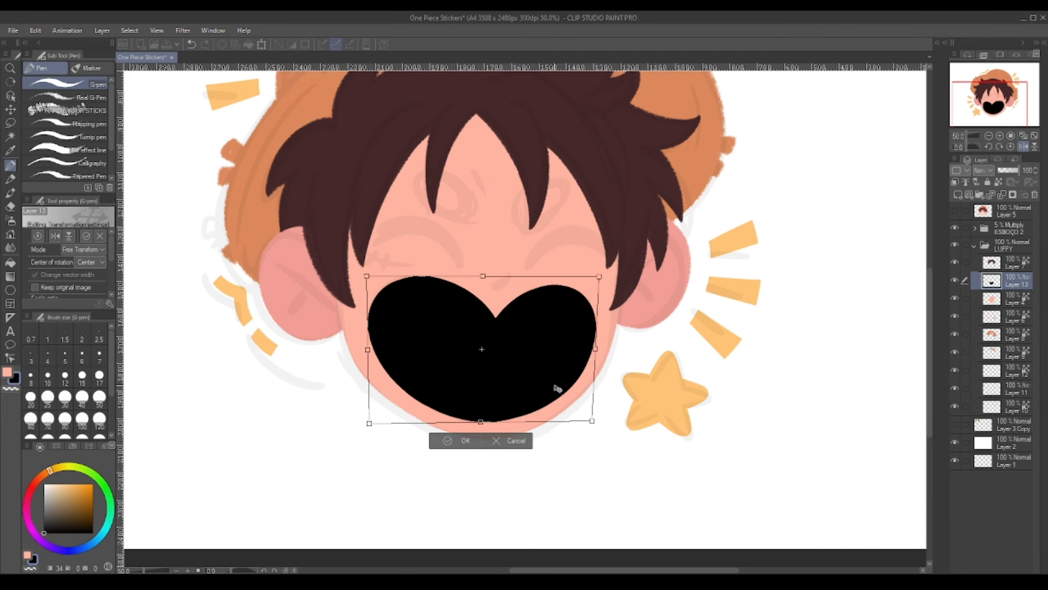
{"action": "key", "text": "Return"}
Recolour the mouth shape pale cream and add a new layer above it
{"action": "left_click_drag", "start_coordinate": [557, 389], "coordinate": [480, 386]}
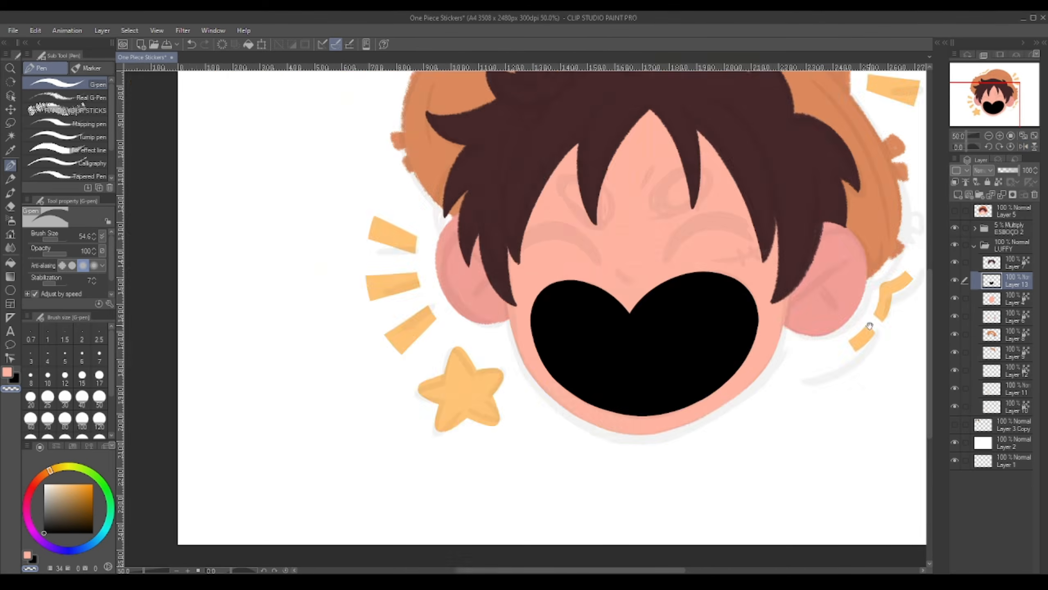
{"action": "key", "text": "ctrl+t"}
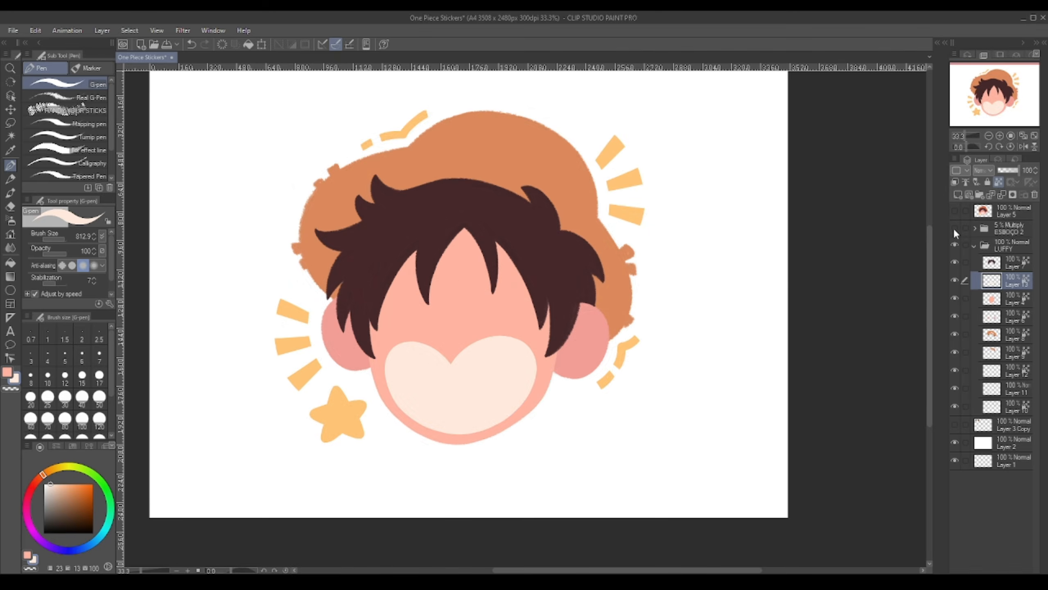
{"action": "key", "text": "ctrl+t"}
{"action": "key", "text": "Escape"}
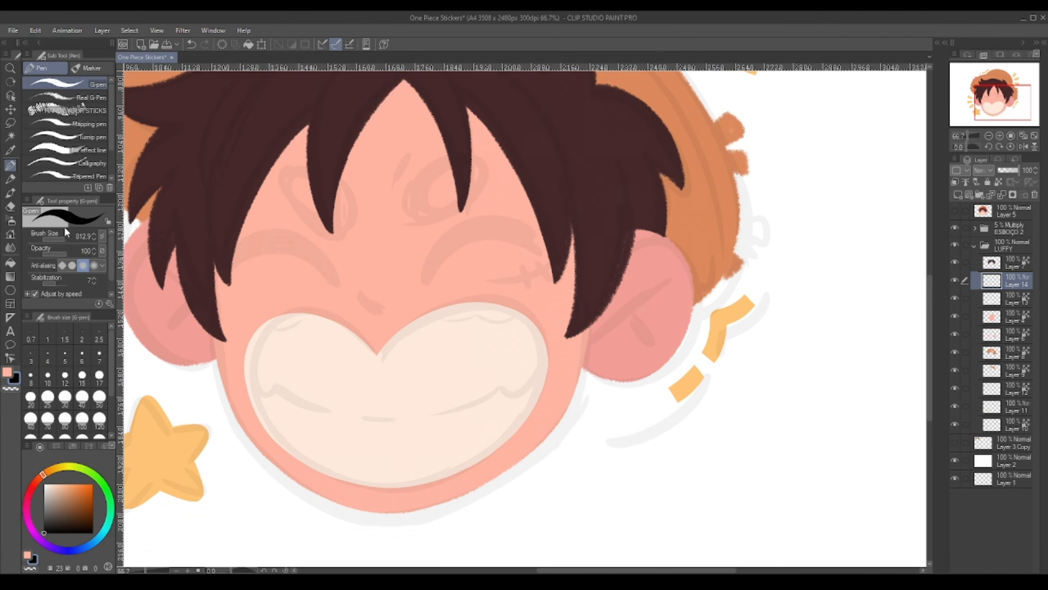
Draw two black arched closed eyes over the sketch on Layer 14, refining the right arch's inner end
{"action": "left_click_drag", "start_coordinate": [362, 321], "coordinate": [270, 289]}
{"action": "left_click_drag", "start_coordinate": [362, 313], "coordinate": [267, 282]}
{"action": "mouse_move", "coordinate": [456, 315]}
{"action": "left_mouse_down"}
{"action": "mouse_move", "coordinate": [566, 281]}
{"action": "mouse_move", "coordinate": [560, 268]}
{"action": "left_mouse_up"}
{"action": "key", "text": "ctrl+z"}
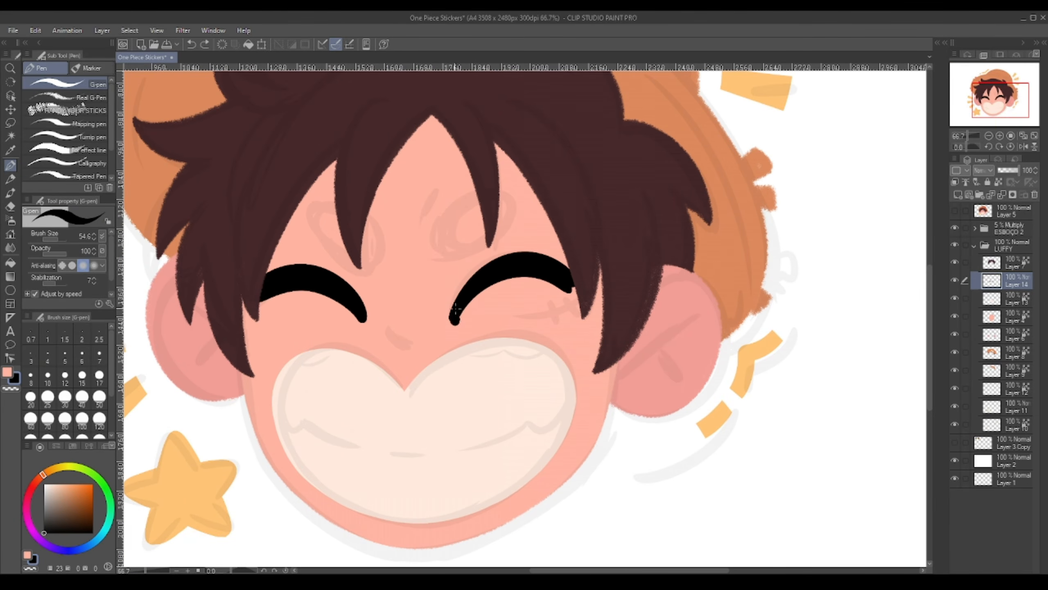
{"action": "key", "text": "ctrl+z"}
{"action": "scroll", "coordinate": [576, 311], "scroll_direction": "down", "scroll_amount": 3}
{"action": "scroll", "coordinate": [575, 310], "scroll_direction": "up", "scroll_amount": 3}
{"action": "left_click_drag", "start_coordinate": [461, 312], "coordinate": [563, 285]}
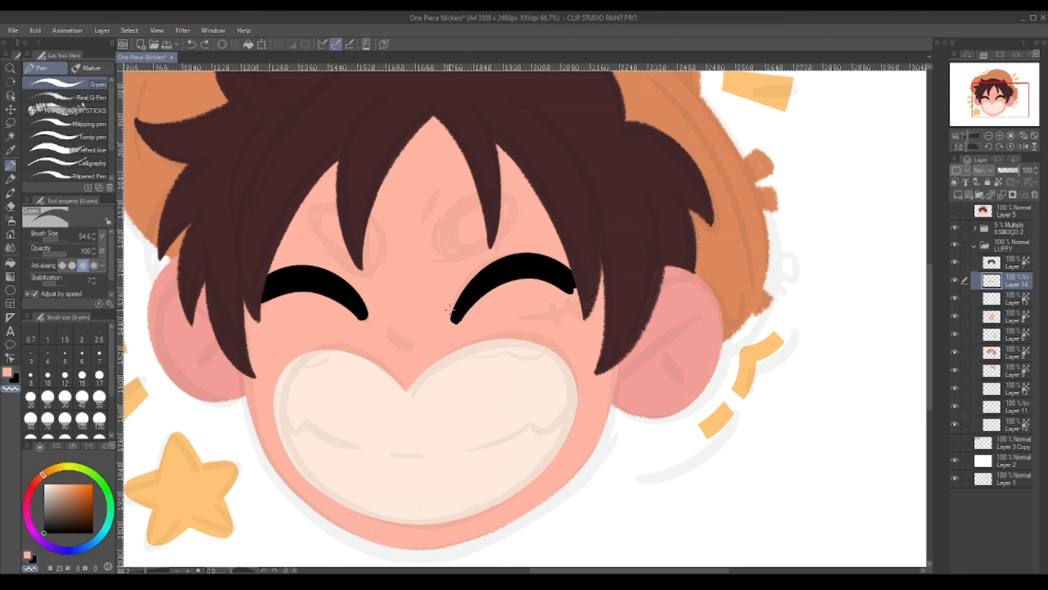
{"action": "left_click_drag", "start_coordinate": [459, 312], "coordinate": [532, 260]}
Unlock the hair layer's transparent pixels and touch up a lock of the fringe with the sampled dark brown
{"action": "left_click", "coordinate": [1024, 146]}
{"action": "left_click", "coordinate": [995, 267]}
{"action": "left_click", "coordinate": [999, 182]}
{"action": "left_click", "coordinate": [413, 99], "text": "alt"}
{"action": "mouse_move", "coordinate": [413, 206]}
{"action": "left_mouse_down"}
{"action": "mouse_move", "coordinate": [460, 280]}
{"action": "mouse_move", "coordinate": [439, 202]}
{"action": "left_mouse_up"}
Try to free-transform one lassoed closed-eye arch on Layer 14
{"action": "left_click", "coordinate": [1007, 281]}
{"action": "left_click", "coordinate": [11, 123]}
{"action": "left_click_drag", "start_coordinate": [274, 255], "coordinate": [284, 232]}
{"action": "key", "text": "ctrl+t"}
{"action": "key", "text": "Return"}
{"action": "key", "text": "ctrl+z"}
{"action": "key", "text": "ctrl+z"}
Hide the sketch, lock Layer 14's transparent pixels and recolour the closed eyes with the hair's dark brown
{"action": "left_click", "coordinate": [1023, 146]}
{"action": "key", "text": "p"}
{"action": "left_click", "coordinate": [475, 255], "text": "alt"}
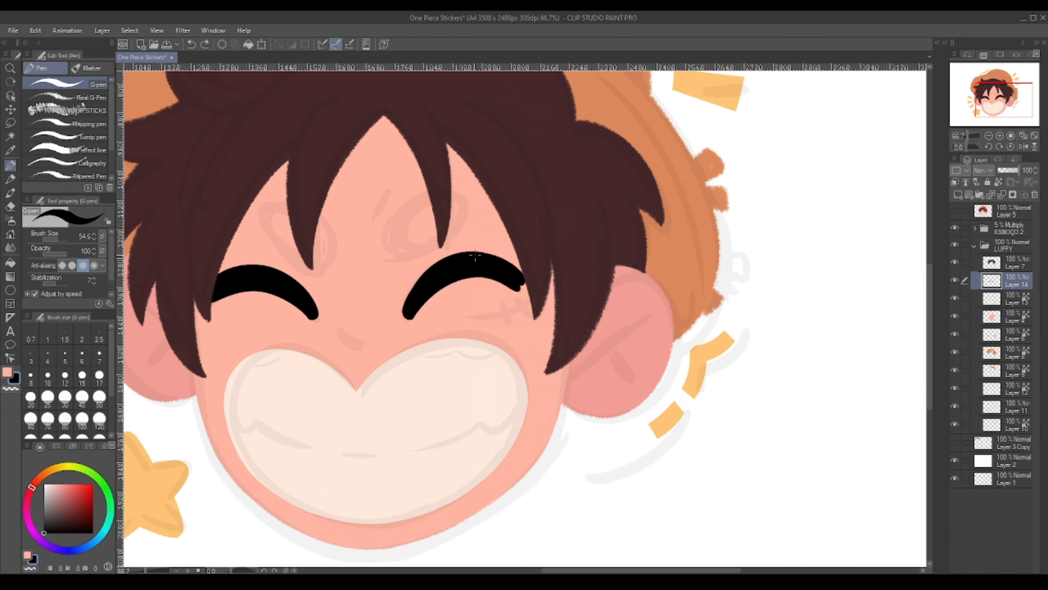
{"action": "scroll", "coordinate": [576, 326], "scroll_direction": "down", "scroll_amount": 2}
{"action": "left_click", "coordinate": [954, 228]}
{"action": "left_click", "coordinate": [998, 182]}
{"action": "left_click", "coordinate": [495, 248], "text": "alt"}
{"action": "left_click_drag", "start_coordinate": [439, 312], "coordinate": [425, 305]}
Touch up the closed eyes and trim the right arch with the transparent pen
{"action": "scroll", "coordinate": [594, 312], "scroll_direction": "up", "scroll_amount": 2}
{"action": "mouse_move", "coordinate": [493, 312]}
{"action": "left_mouse_down"}
{"action": "mouse_move", "coordinate": [544, 299]}
{"action": "mouse_move", "coordinate": [503, 307]}
{"action": "left_mouse_up"}
{"action": "key", "text": "c"}
{"action": "left_click_drag", "start_coordinate": [454, 306], "coordinate": [547, 289]}
Show the sketch and draw two solid black oval eyebrows above the eyes on a new layer (Layer 15)
{"action": "left_click", "coordinate": [955, 228]}
{"action": "left_click", "coordinate": [958, 195]}
{"action": "left_click", "coordinate": [43, 532]}
{"action": "left_click_drag", "start_coordinate": [495, 247], "coordinate": [475, 287]}
{"action": "left_click_drag", "start_coordinate": [330, 262], "coordinate": [386, 285]}
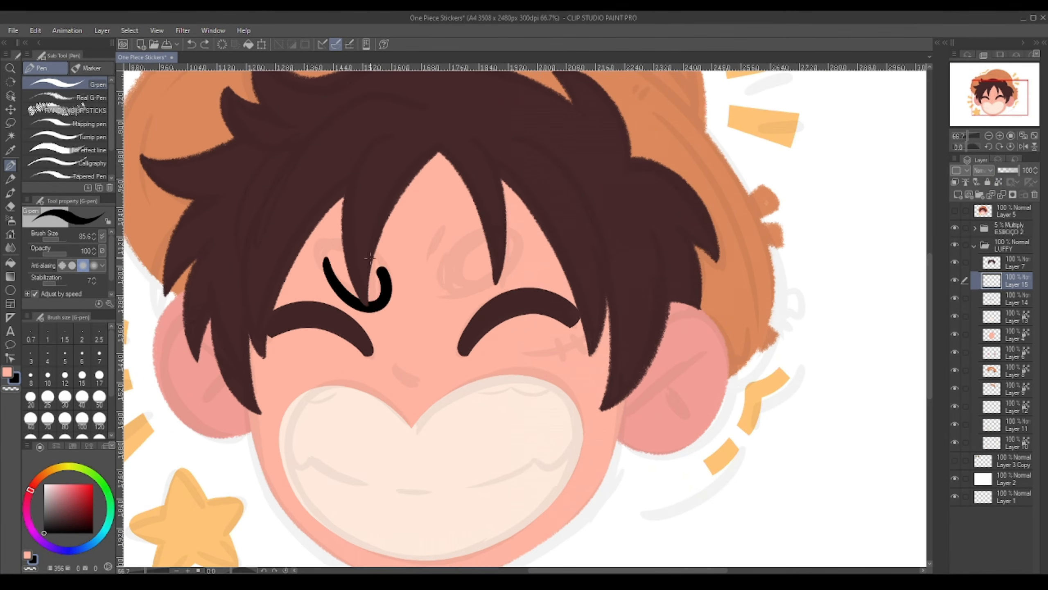
{"action": "left_click_drag", "start_coordinate": [454, 275], "coordinate": [489, 247]}
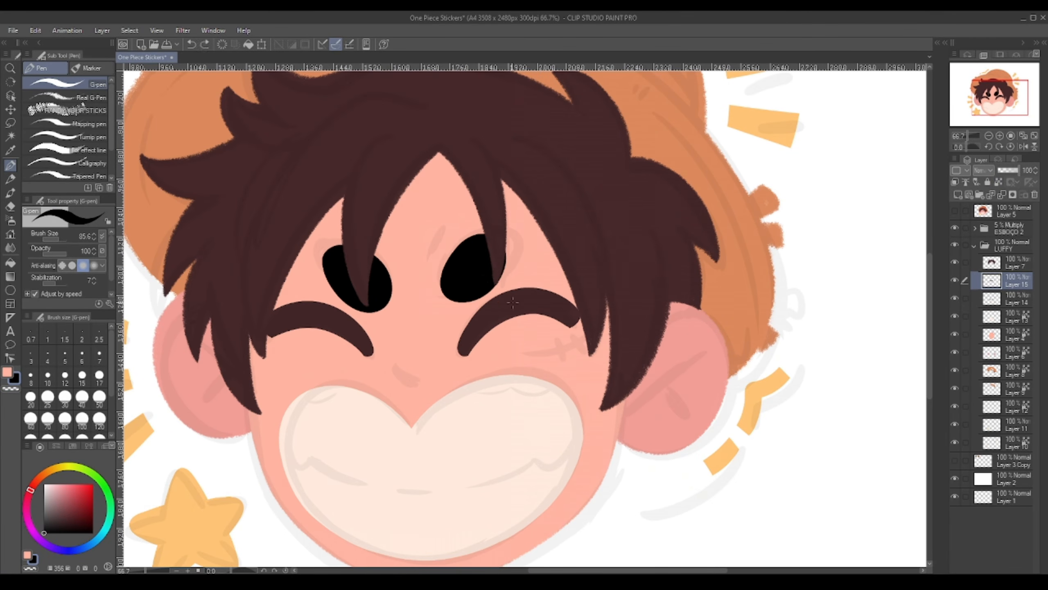
Hide the sketch, then lasso the eyebrows one at a time and free-transform their position and shape
{"action": "left_click", "coordinate": [955, 228]}
{"action": "left_click", "coordinate": [11, 123]}
{"action": "left_click_drag", "start_coordinate": [466, 165], "coordinate": [474, 159]}
{"action": "key", "text": "ctrl+t"}
{"action": "key", "text": "Return"}
{"action": "mouse_move", "coordinate": [371, 165]}
{"action": "left_mouse_down"}
{"action": "mouse_move", "coordinate": [435, 232]}
{"action": "mouse_move", "coordinate": [413, 254]}
{"action": "left_mouse_up"}
{"action": "key", "text": "ctrl+t"}
{"action": "key", "text": "Return"}
{"action": "key", "text": "ctrl+t"}
{"action": "key", "text": "Return"}
{"action": "left_click_drag", "start_coordinate": [465, 206], "coordinate": [461, 213]}
{"action": "key", "text": "ctrl+t"}
{"action": "key", "text": "Return"}
{"action": "key", "text": "ctrl+d"}
Check the eyebrows in the mirrored view and free-transform them again with lasso selections
{"action": "key", "text": "p"}
{"action": "key", "text": "h"}
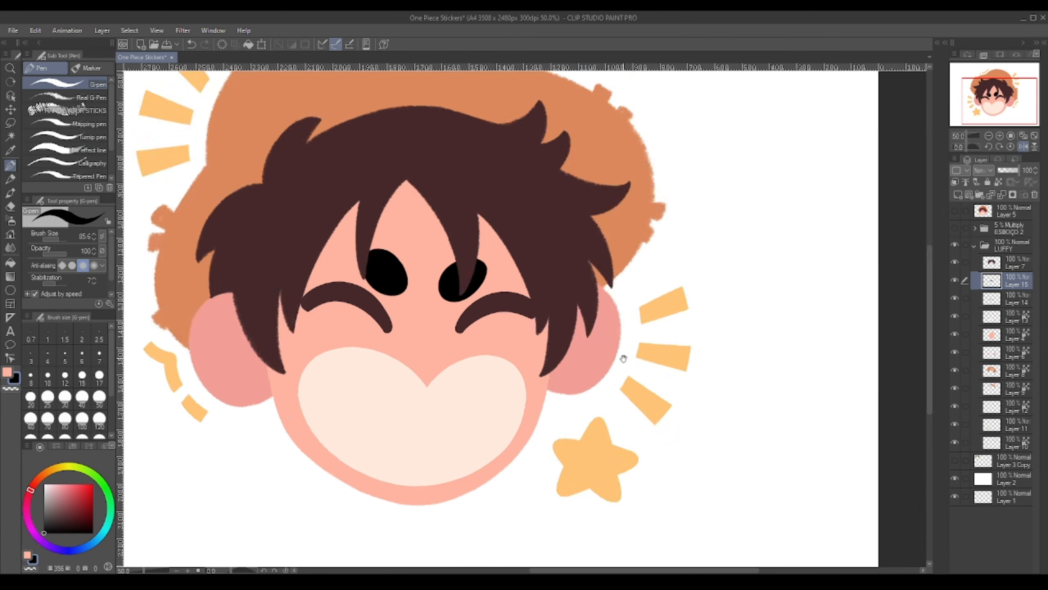
{"action": "scroll", "coordinate": [549, 359], "scroll_direction": "down", "scroll_amount": 1}
{"action": "key", "text": "m"}
{"action": "left_click_drag", "start_coordinate": [448, 249], "coordinate": [451, 248]}
{"action": "key", "text": "ctrl+t"}
{"action": "key", "text": "ctrl+t"}
{"action": "left_click_drag", "start_coordinate": [381, 253], "coordinate": [452, 279]}
{"action": "key", "text": "Return"}
{"action": "key", "text": "ctrl+d"}
Lock Layer 15's transparent pixels and recolour the eyebrows with the hair's dark brown
{"action": "key", "text": "h"}
{"action": "key", "text": "p"}
{"action": "left_click", "coordinate": [998, 182]}
Draw inner-ear lines on both ears on a new layer clipped to the ear layer and recolour them dark red
{"action": "left_click", "coordinate": [954, 228]}
{"action": "left_click", "coordinate": [992, 352]}
{"action": "left_click", "coordinate": [958, 195]}
{"action": "left_click_drag", "start_coordinate": [497, 208], "coordinate": [457, 236]}
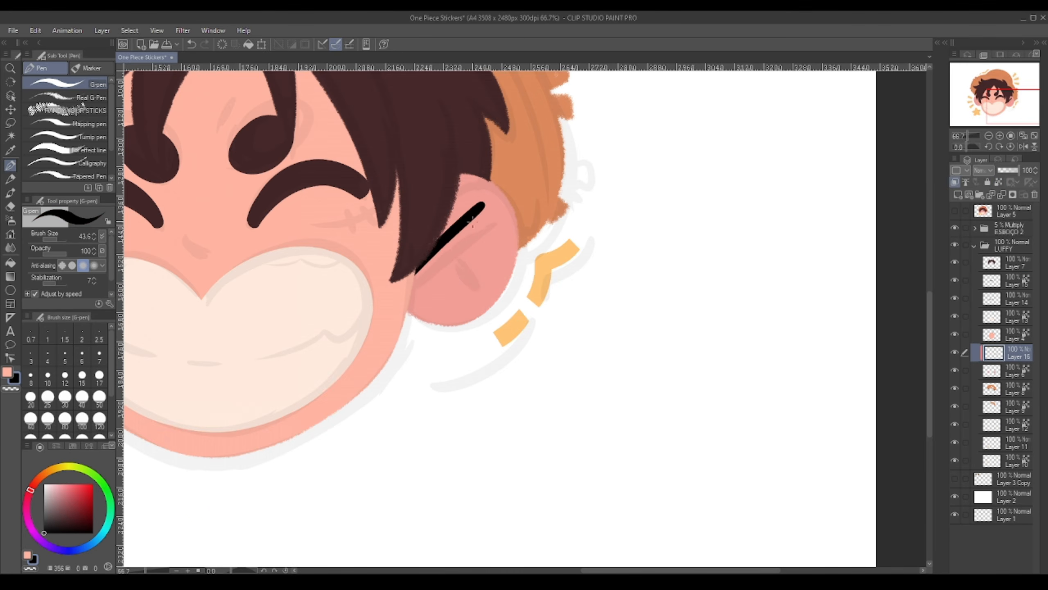
{"action": "scroll", "coordinate": [495, 289], "scroll_direction": "down", "scroll_amount": 2}
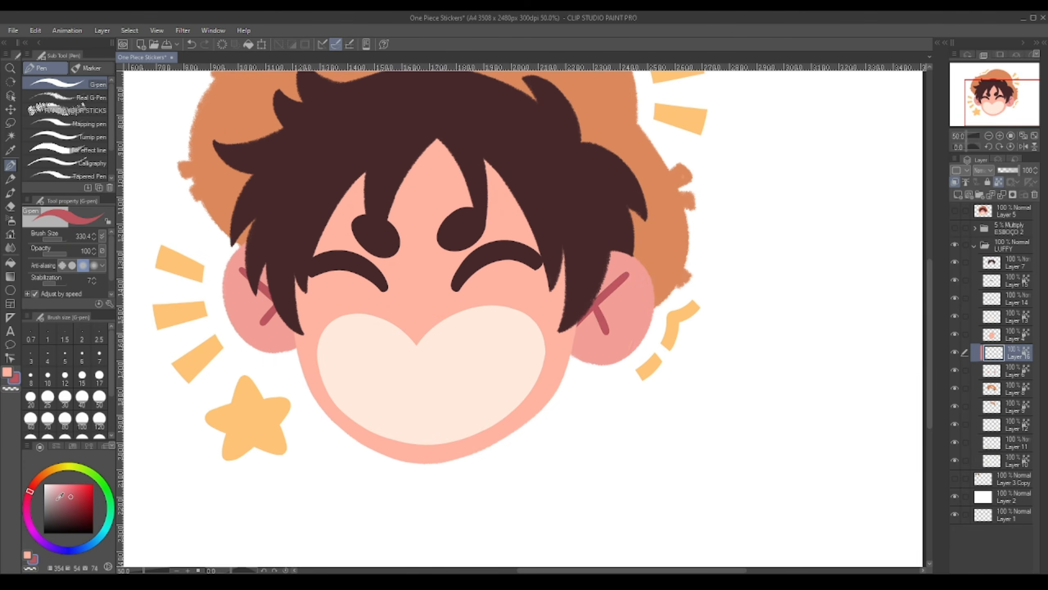
{"action": "scroll", "coordinate": [489, 327], "scroll_direction": "down", "scroll_amount": 2}
{"action": "scroll", "coordinate": [488, 326], "scroll_direction": "up", "scroll_amount": 2}
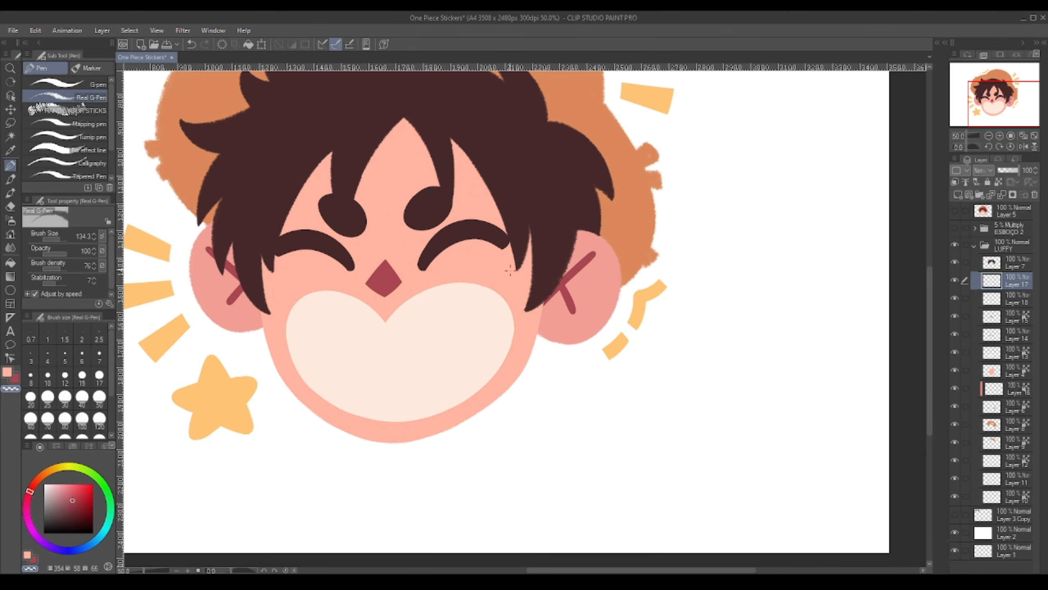
Draw the stitched dark red scar under the right eye on Layer 17 and adjust it with Free Transform
{"action": "mouse_move", "coordinate": [514, 259]}
{"action": "left_mouse_down"}
{"action": "mouse_move", "coordinate": [467, 271]}
{"action": "mouse_move", "coordinate": [516, 268]}
{"action": "mouse_move", "coordinate": [506, 274]}
{"action": "left_mouse_up"}
{"action": "key", "text": "c"}
{"action": "key", "text": "ctrl+t"}
{"action": "scroll", "coordinate": [494, 305], "scroll_direction": "down", "scroll_amount": 1}
{"action": "key", "text": "Return"}
{"action": "scroll", "coordinate": [505, 261], "scroll_direction": "down", "scroll_amount": 1}
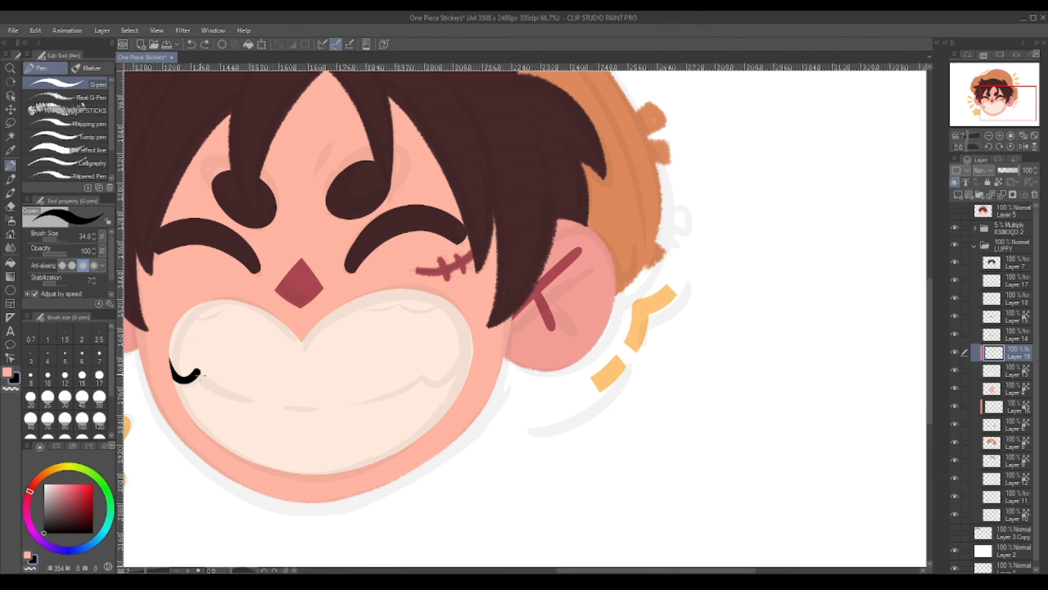
Draw the wavy, broken black smile line across the mouth on clipped Layer 19 and hide the sketch
{"action": "left_click_drag", "start_coordinate": [201, 376], "coordinate": [264, 399]}
{"action": "mouse_move", "coordinate": [286, 403]}
{"action": "left_mouse_down"}
{"action": "mouse_move", "coordinate": [328, 401]}
{"action": "mouse_move", "coordinate": [472, 343]}
{"action": "mouse_move", "coordinate": [545, 336]}
{"action": "left_mouse_up"}
{"action": "left_click", "coordinate": [955, 228]}
Trim the smile line with the transparent pen, free-transform it and refine its right end
{"action": "mouse_move", "coordinate": [489, 364]}
{"action": "left_mouse_down"}
{"action": "mouse_move", "coordinate": [525, 329]}
{"action": "mouse_move", "coordinate": [525, 348]}
{"action": "left_mouse_up"}
{"action": "key", "text": "c"}
{"action": "mouse_move", "coordinate": [343, 389]}
{"action": "left_mouse_down"}
{"action": "mouse_move", "coordinate": [383, 386]}
{"action": "mouse_move", "coordinate": [368, 369]}
{"action": "left_mouse_up"}
{"action": "scroll", "coordinate": [348, 363], "scroll_direction": "down", "scroll_amount": 1}
{"action": "key", "text": "c"}
{"action": "key", "text": "ctrl+t"}
{"action": "key", "text": "Return"}
{"action": "key", "text": "c"}
{"action": "left_click_drag", "start_coordinate": [472, 364], "coordinate": [499, 353]}
Lock Layer 19's transparent pixels and fill the smile line with the brown sampled from the Layer 5 reference
{"action": "left_click", "coordinate": [998, 181]}
{"action": "left_click", "coordinate": [955, 210]}
{"action": "left_click", "coordinate": [330, 386], "text": "alt"}
{"action": "left_click", "coordinate": [955, 211]}
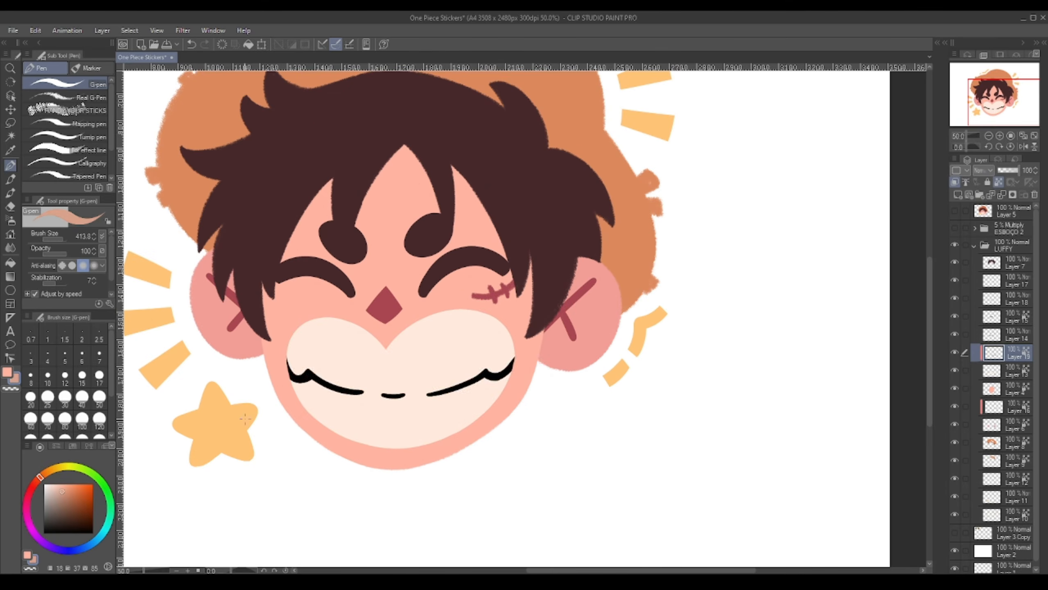
{"action": "key", "text": "alt+Delete"}
Paint subtle lighter cream texture on the mouth layer (Layer 13) with the nice textured concept-art pencil
{"action": "scroll", "coordinate": [575, 323], "scroll_direction": "down", "scroll_amount": 2}
{"action": "scroll", "coordinate": [702, 367], "scroll_direction": "up", "scroll_amount": 1}
{"action": "left_click", "coordinate": [1011, 371]}
{"action": "left_click", "coordinate": [11, 180]}
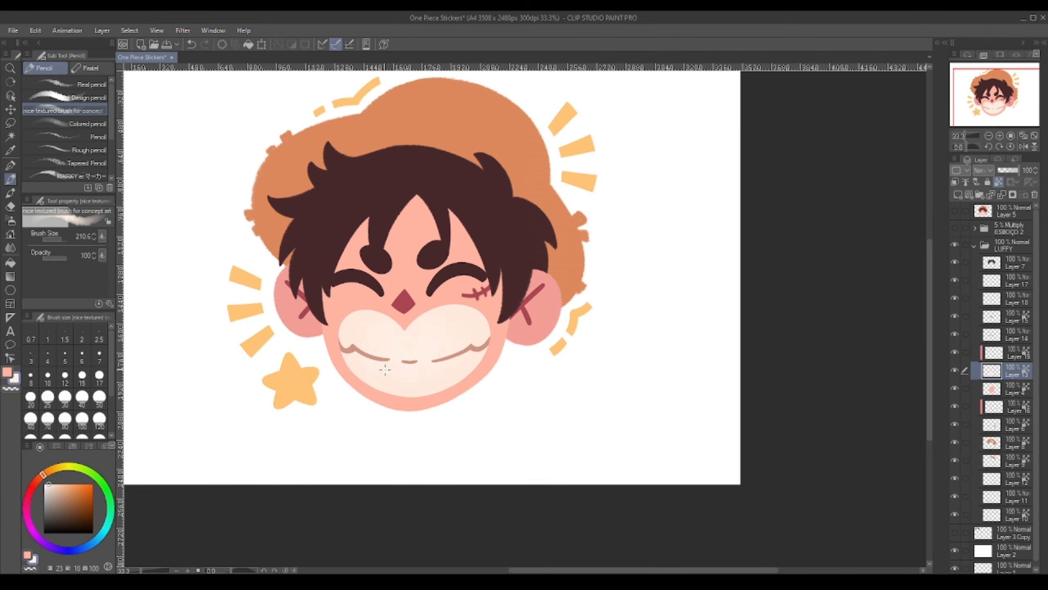
Draw pink gums along both upper curves of the mouth with the Real pencil on a new layer clipped to it
{"action": "left_click", "coordinate": [958, 195]}
{"action": "left_click", "coordinate": [954, 182]}
{"action": "left_click", "coordinate": [66, 84]}
{"action": "left_click", "coordinate": [29, 493]}
{"action": "left_click", "coordinate": [66, 486]}
{"action": "scroll", "coordinate": [390, 298], "scroll_direction": "up", "scroll_amount": 2}
{"action": "left_click_drag", "start_coordinate": [312, 330], "coordinate": [373, 330]}
{"action": "left_click_drag", "start_coordinate": [557, 321], "coordinate": [487, 317]}
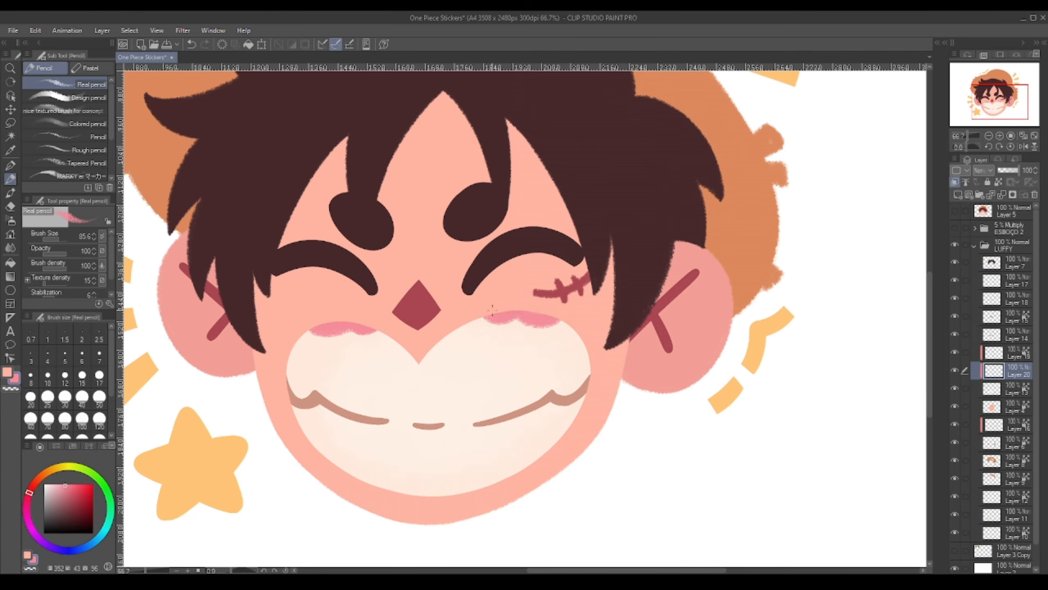
Shade below the smile line in pale peach with the Real pencil on a new layer clipped to the mouth
{"action": "scroll", "coordinate": [390, 224], "scroll_direction": "down", "scroll_amount": 2}
{"action": "left_click", "coordinate": [1011, 389]}
{"action": "left_click", "coordinate": [955, 211]}
{"action": "left_click", "coordinate": [955, 211]}
{"action": "left_click", "coordinate": [958, 195]}
{"action": "left_click", "coordinate": [954, 181]}
{"action": "scroll", "coordinate": [523, 234], "scroll_direction": "up", "scroll_amount": 1}
{"action": "left_click", "coordinate": [39, 479]}
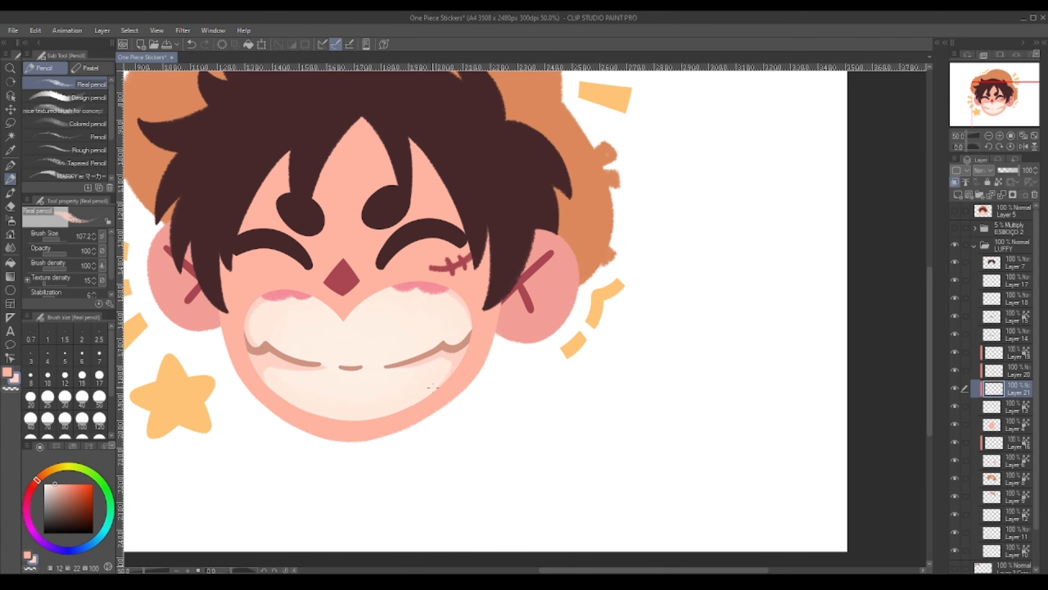
Lock Layer 21's transparent pixels and soften the lower mouth shading with the Tapered Pencil in the sampled cream
{"action": "scroll", "coordinate": [475, 351], "scroll_direction": "down", "scroll_amount": 1}
{"action": "scroll", "coordinate": [433, 315], "scroll_direction": "up", "scroll_amount": 1}
{"action": "left_click", "coordinate": [999, 182]}
{"action": "left_click", "coordinate": [66, 162]}
{"action": "left_click", "coordinate": [372, 350], "text": "alt"}
{"action": "scroll", "coordinate": [525, 318], "scroll_direction": "down", "scroll_amount": 1}
{"action": "scroll", "coordinate": [480, 308], "scroll_direction": "up", "scroll_amount": 1}
{"action": "scroll", "coordinate": [790, 376], "scroll_direction": "down", "scroll_amount": 1}
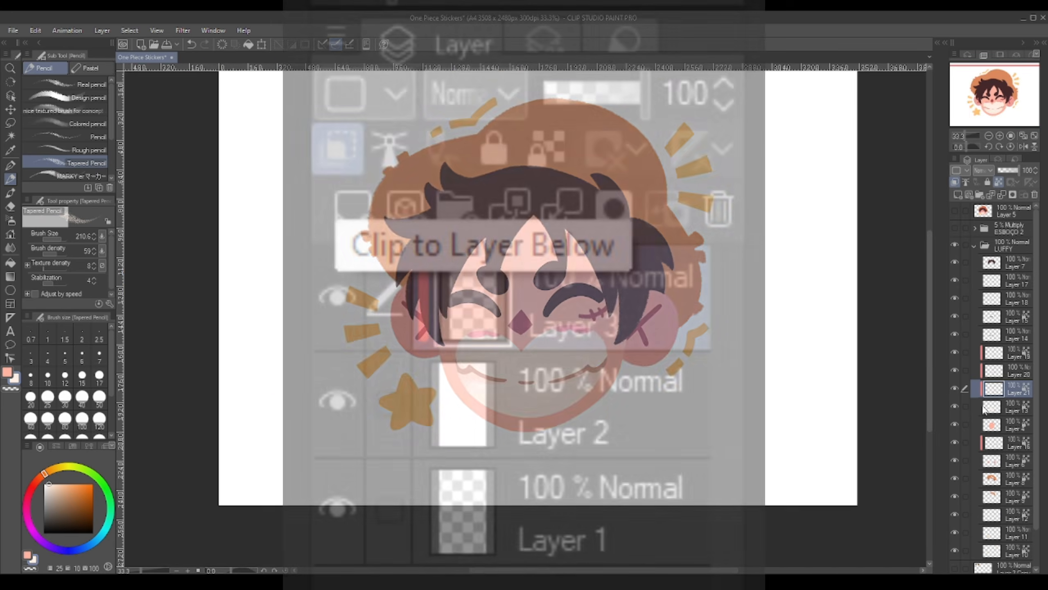
Texture the mouth-detail layer (Layer 19) with the nice textured concept-art pencil in cream sampled from the teeth
{"action": "left_click", "coordinate": [976, 357]}
{"action": "left_click_drag", "start_coordinate": [578, 314], "coordinate": [436, 282]}
{"action": "left_click", "coordinate": [395, 359], "text": "alt"}
{"action": "left_click", "coordinate": [65, 111]}
{"action": "key", "text": "ctrl+z"}
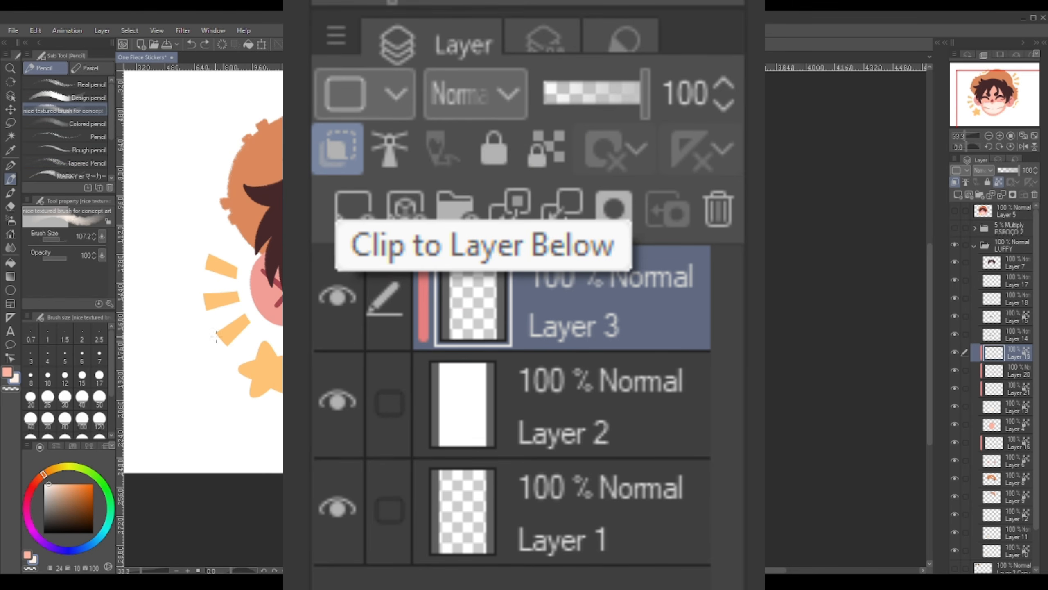
{"action": "left_click_drag", "start_coordinate": [351, 305], "coordinate": [413, 310]}
Outline the heart-shaped mouth in darker pink with the Real pencil on Layer 21, clipped to the face
{"action": "left_click", "coordinate": [384, 323], "text": "alt"}
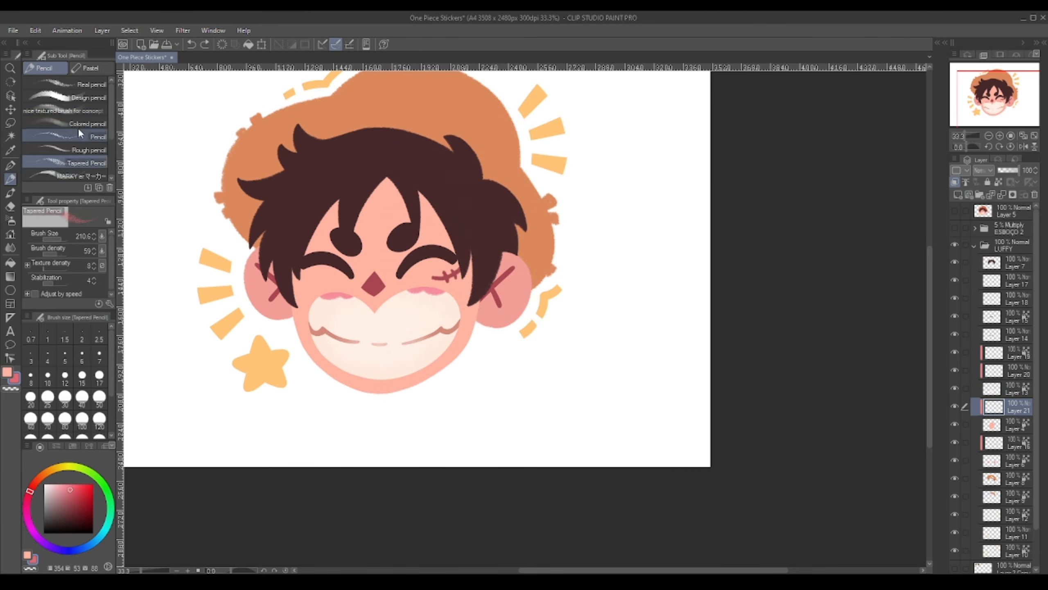
{"action": "left_click", "coordinate": [79, 84]}
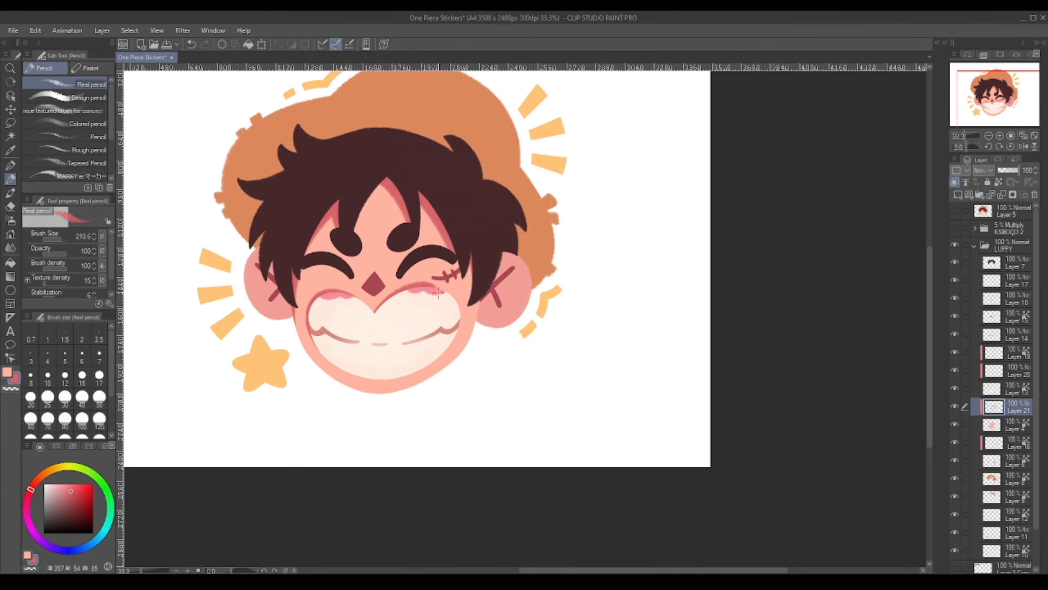
{"action": "left_click_drag", "start_coordinate": [454, 309], "coordinate": [434, 322]}
{"action": "left_click_drag", "start_coordinate": [424, 355], "coordinate": [349, 391]}
{"action": "left_click_drag", "start_coordinate": [357, 332], "coordinate": [439, 369]}
Lock Layer 21's transparent pixels and texture the skin shadows with the Tapered Pencil and nice textured pencil in sampled peach
{"action": "left_click", "coordinate": [998, 182]}
{"action": "left_click", "coordinate": [78, 163]}
{"action": "left_click", "coordinate": [316, 309], "text": "alt"}
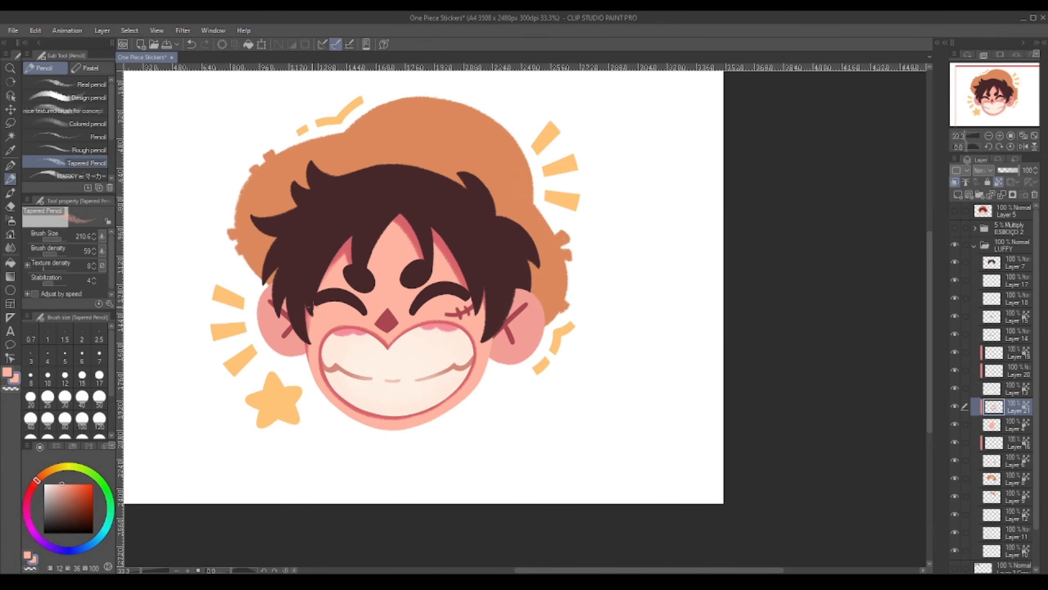
{"action": "left_click", "coordinate": [64, 110]}
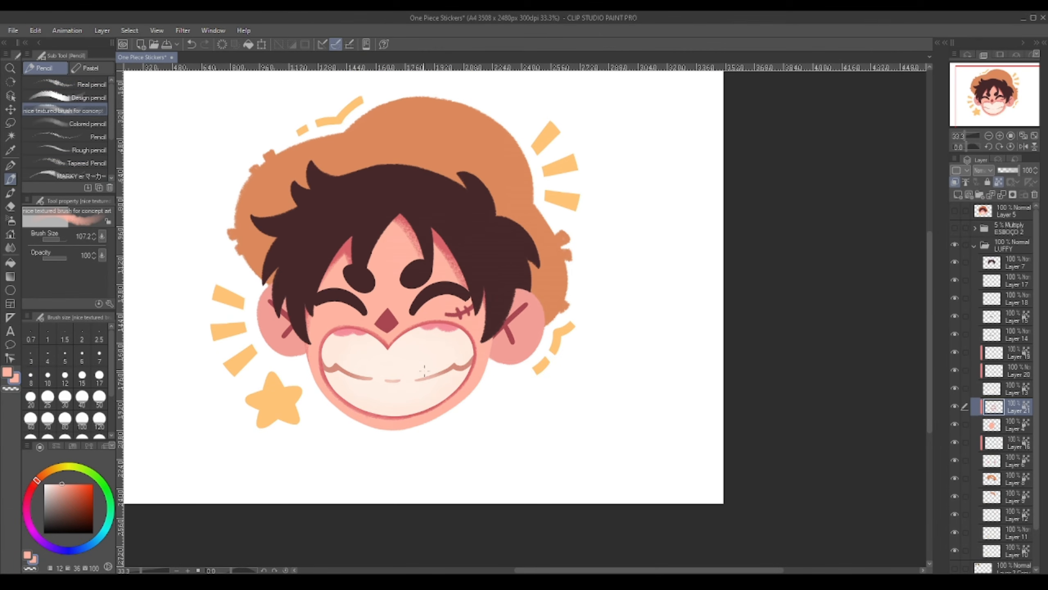
{"action": "left_click_drag", "start_coordinate": [320, 343], "coordinate": [320, 379]}
{"action": "left_click_drag", "start_coordinate": [371, 351], "coordinate": [399, 323]}
{"action": "scroll", "coordinate": [758, 251], "scroll_direction": "down", "scroll_amount": 3}
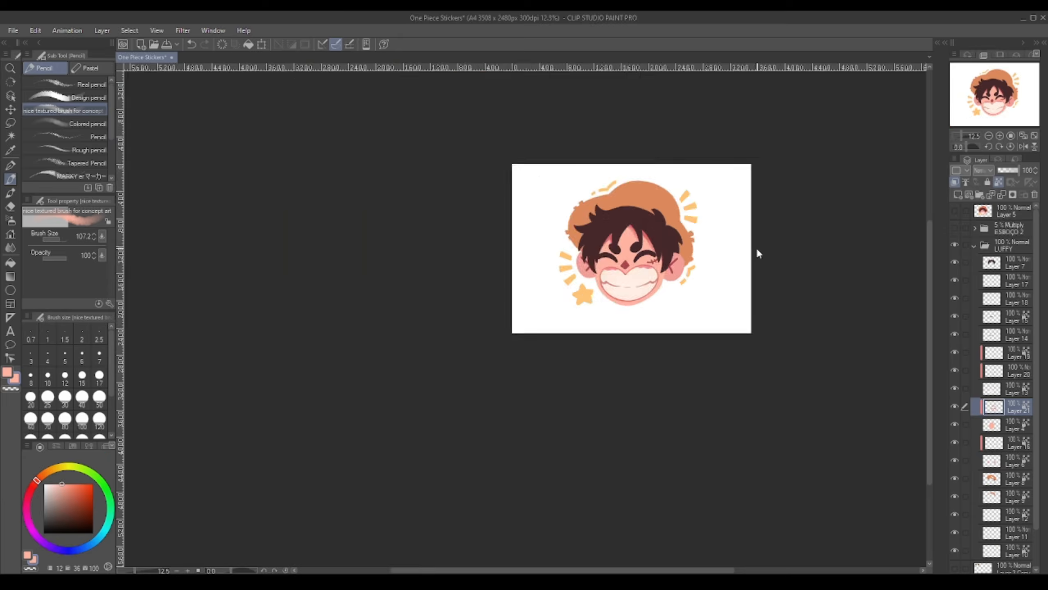
Try a pinkish-red stroke at the left corner of the mouth and resample the line colour
{"action": "scroll", "coordinate": [776, 239], "scroll_direction": "up", "scroll_amount": 3}
{"action": "key", "text": "p"}
{"action": "mouse_move", "coordinate": [306, 327]}
{"action": "left_mouse_down"}
{"action": "mouse_move", "coordinate": [446, 351]}
{"action": "mouse_move", "coordinate": [326, 351]}
{"action": "left_mouse_up"}
{"action": "key", "text": "ctrl+z"}
{"action": "left_click", "coordinate": [308, 323], "text": "alt"}
{"action": "left_click", "coordinate": [67, 489]}
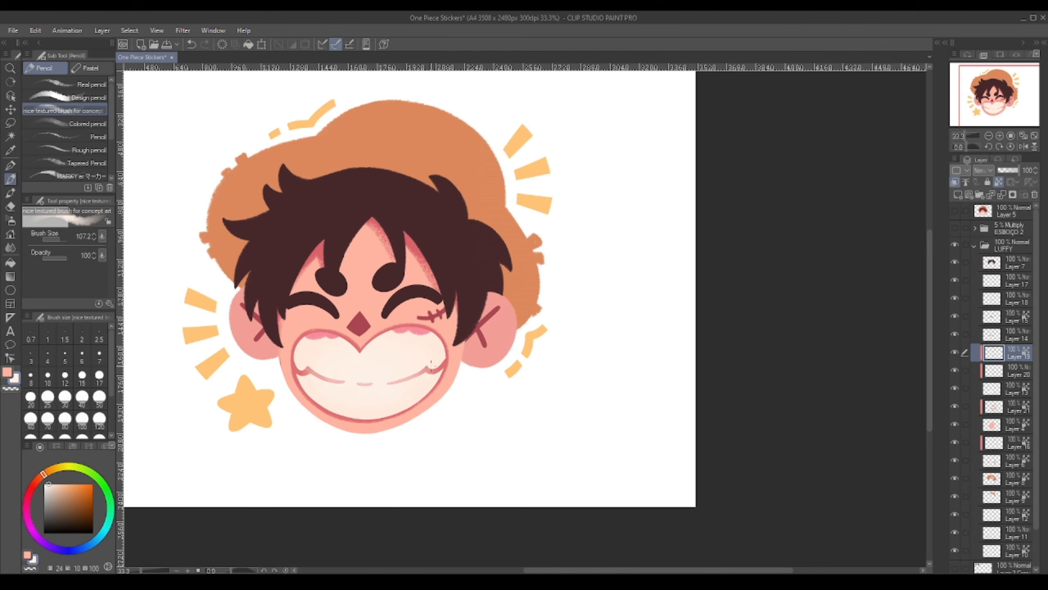
{"action": "left_click_drag", "start_coordinate": [432, 366], "coordinate": [505, 346]}
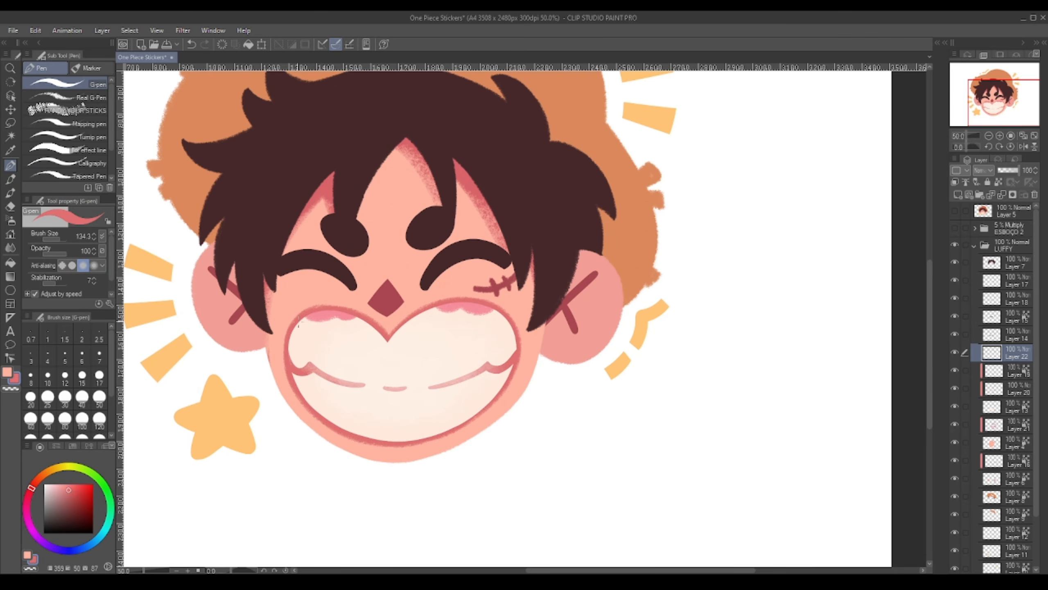
Try thickening the mouth's left edge in pinkish red with the G-pen on Layer 22, and delete that layer
{"action": "scroll", "coordinate": [500, 361], "scroll_direction": "up", "scroll_amount": 3}
{"action": "left_click_drag", "start_coordinate": [500, 361], "coordinate": [684, 283]}
{"action": "left_click_drag", "start_coordinate": [358, 423], "coordinate": [337, 398]}
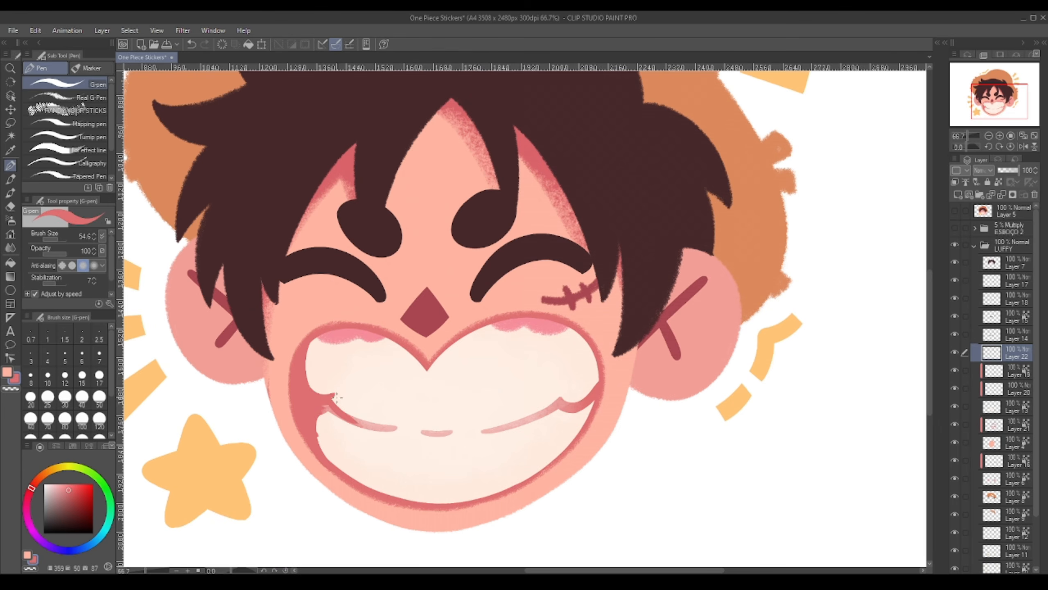
{"action": "left_click_drag", "start_coordinate": [345, 466], "coordinate": [335, 414]}
{"action": "scroll", "coordinate": [431, 522], "scroll_direction": "down", "scroll_amount": 1}
{"action": "left_click_drag", "start_coordinate": [431, 521], "coordinate": [351, 479]}
{"action": "key", "text": "c"}
{"action": "left_click_drag", "start_coordinate": [257, 347], "coordinate": [316, 404]}
{"action": "key", "text": "c"}
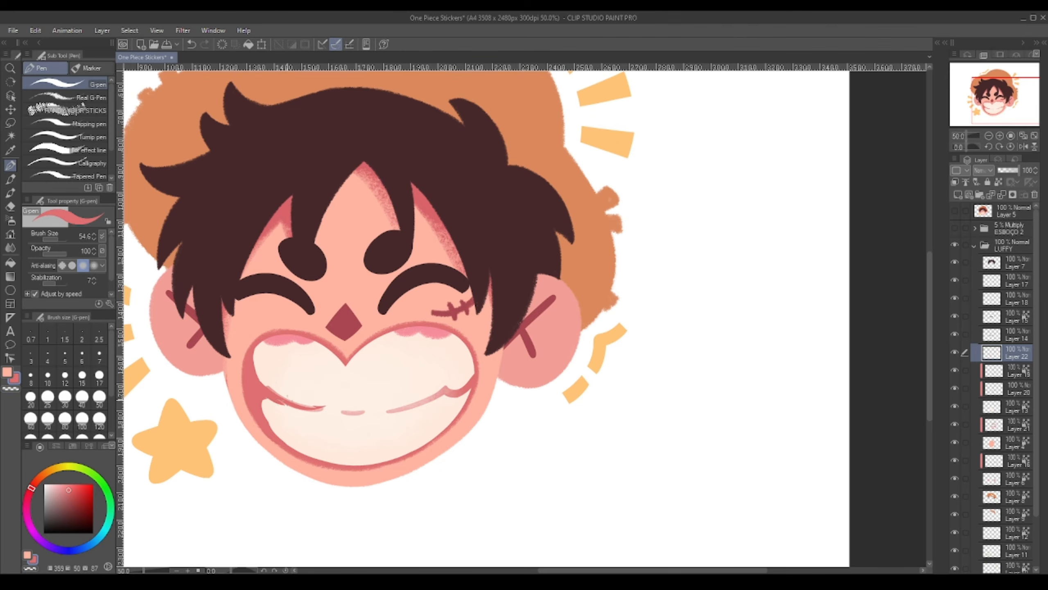
{"action": "left_click_drag", "start_coordinate": [257, 365], "coordinate": [295, 409]}
{"action": "scroll", "coordinate": [418, 501], "scroll_direction": "down", "scroll_amount": 2}
{"action": "left_click", "coordinate": [1034, 194]}
Set the opacity of the gum layer (Layer 20) to 74%
{"action": "left_click_drag", "start_coordinate": [418, 446], "coordinate": [454, 387]}
{"action": "left_click", "coordinate": [1017, 370]}
{"action": "left_click_drag", "start_coordinate": [1019, 170], "coordinate": [1013, 170]}
{"action": "left_click_drag", "start_coordinate": [470, 402], "coordinate": [479, 375]}
Touch up the shading around the mouth on Layer 21 with the textured pencil and the Tapered Pencil
{"action": "left_click", "coordinate": [1017, 407]}
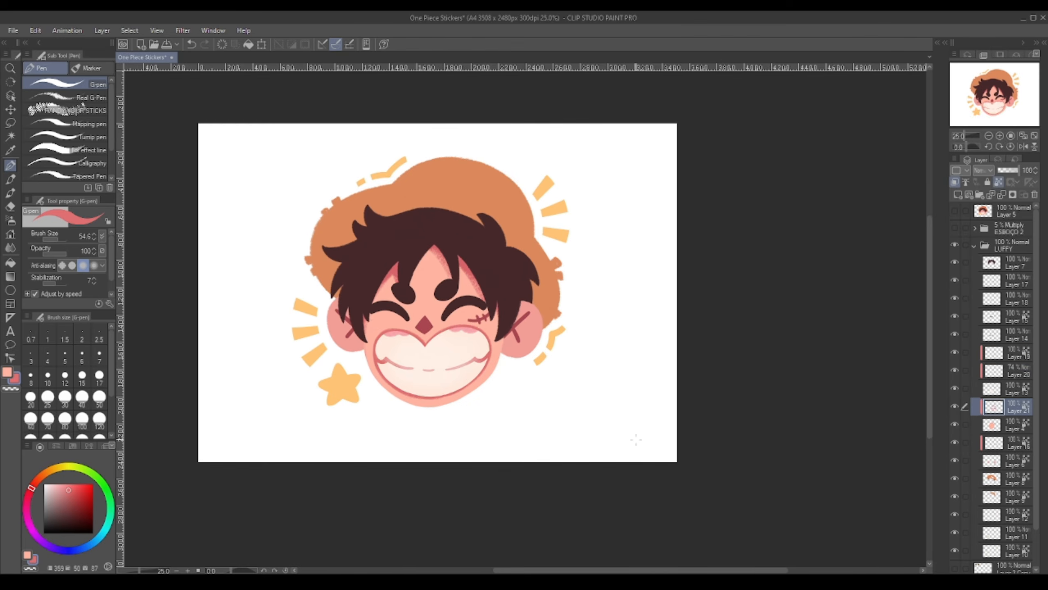
{"action": "scroll", "coordinate": [479, 375], "scroll_direction": "up", "scroll_amount": 2}
{"action": "left_click", "coordinate": [11, 179]}
{"action": "left_click_drag", "start_coordinate": [397, 331], "coordinate": [361, 397]}
{"action": "left_click", "coordinate": [84, 163]}
{"action": "left_click_drag", "start_coordinate": [396, 351], "coordinate": [428, 330]}
Shade the forehead and cheeks below the hair with a large Colored pencil on a new Multiply layer above Layer 21
{"action": "left_click", "coordinate": [958, 194]}
{"action": "left_click", "coordinate": [983, 170]}
{"action": "left_click", "coordinate": [65, 111]}
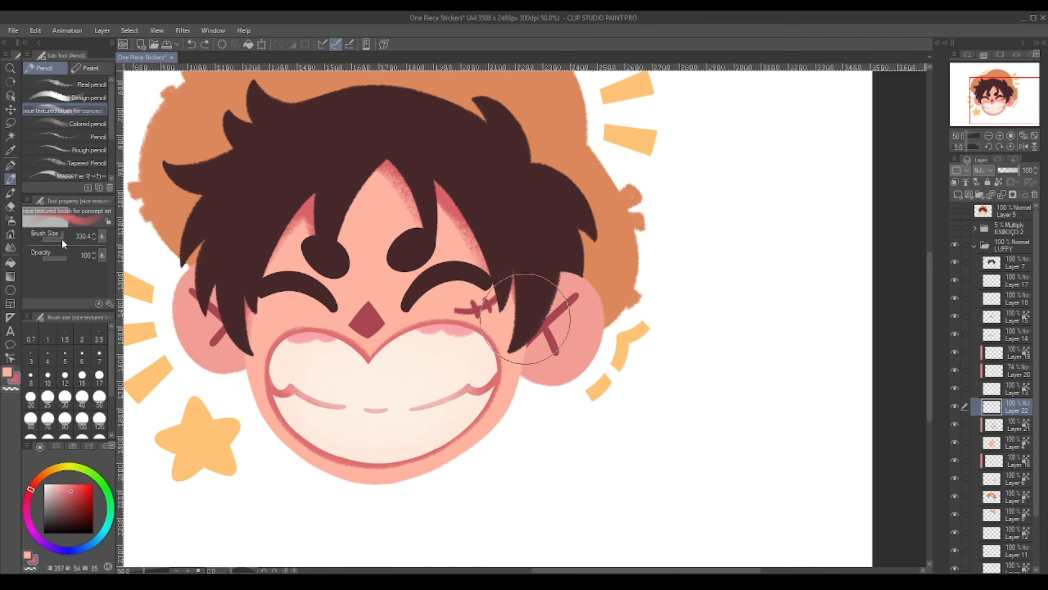
{"action": "left_click", "coordinate": [65, 124]}
{"action": "left_click_drag", "start_coordinate": [382, 178], "coordinate": [397, 228]}
{"action": "key", "text": "ctrl+z"}
{"action": "left_click_drag", "start_coordinate": [59, 239], "coordinate": [61, 239]}
{"action": "left_click_drag", "start_coordinate": [384, 190], "coordinate": [386, 235]}
{"action": "left_click_drag", "start_coordinate": [384, 170], "coordinate": [293, 235]}
{"action": "left_click_drag", "start_coordinate": [61, 239], "coordinate": [62, 240]}
{"action": "mouse_move", "coordinate": [383, 186]}
{"action": "left_mouse_down"}
{"action": "mouse_move", "coordinate": [289, 248]}
{"action": "mouse_move", "coordinate": [446, 256]}
{"action": "left_mouse_up"}
{"action": "left_click_drag", "start_coordinate": [489, 225], "coordinate": [165, 289]}
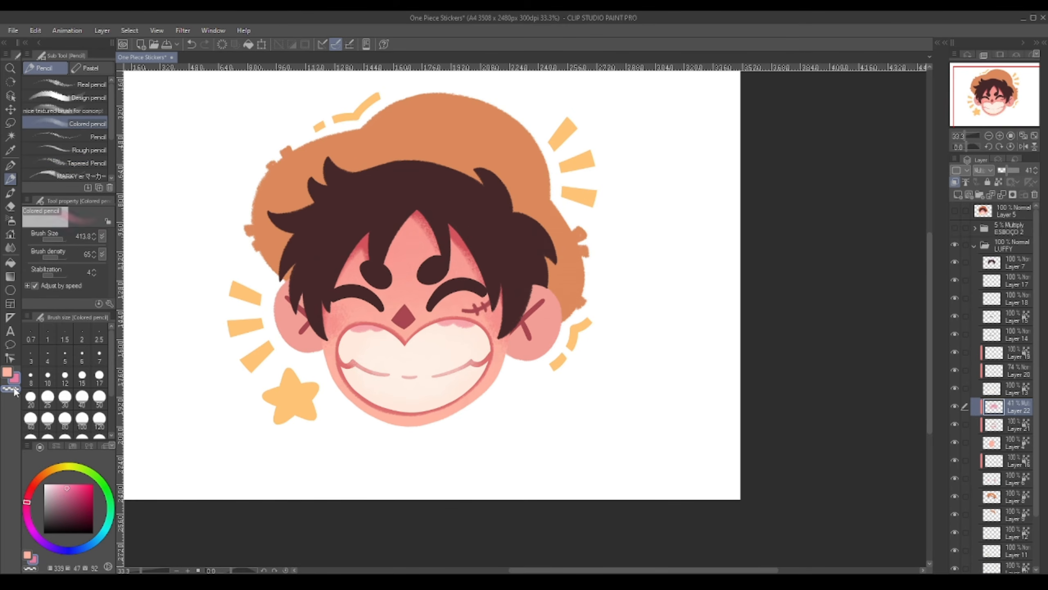
Switch to the transparent colour for erasing and adjust the opacity of the Multiply face shading (Layer 22)
{"action": "left_click", "coordinate": [14, 390]}
{"action": "left_click_drag", "start_coordinate": [1007, 170], "coordinate": [1017, 169]}
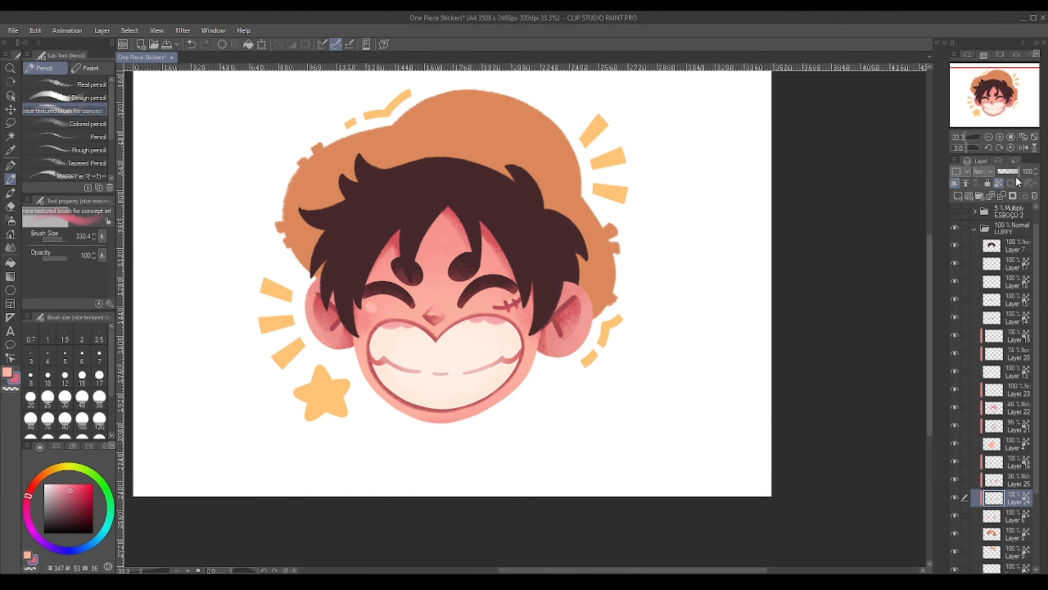
Lock Layer 26's transparent pixels, soften its face shading with the Tapered Pencil at 79% layer opacity, and check the mirrored view
{"action": "left_click", "coordinate": [62, 163]}
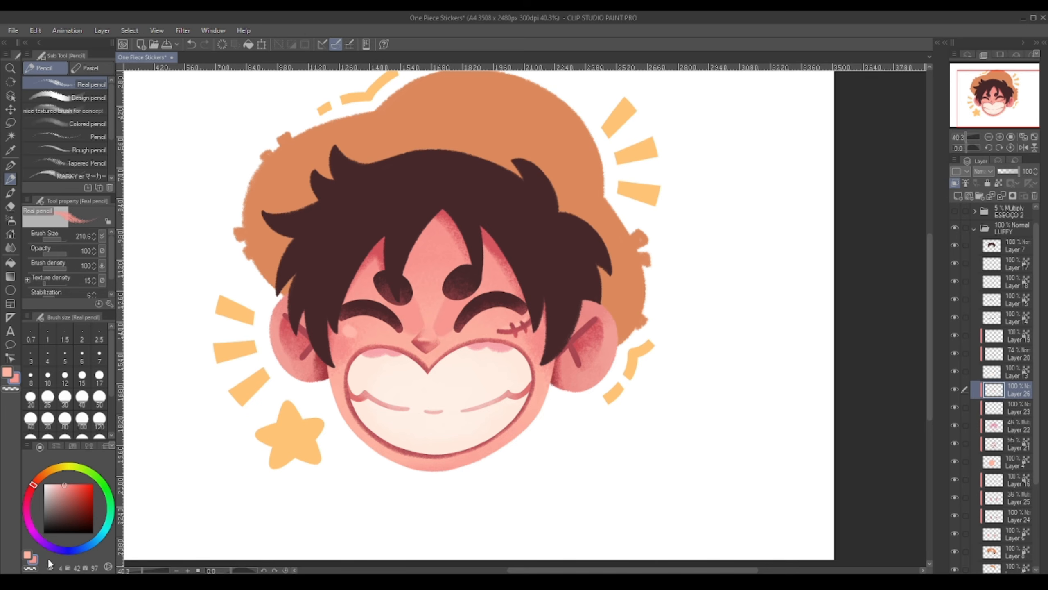
{"action": "left_click", "coordinate": [999, 184]}
{"action": "left_click", "coordinate": [86, 162]}
{"action": "scroll", "coordinate": [486, 329], "scroll_direction": "down", "scroll_amount": 2}
{"action": "left_click", "coordinate": [1024, 147]}
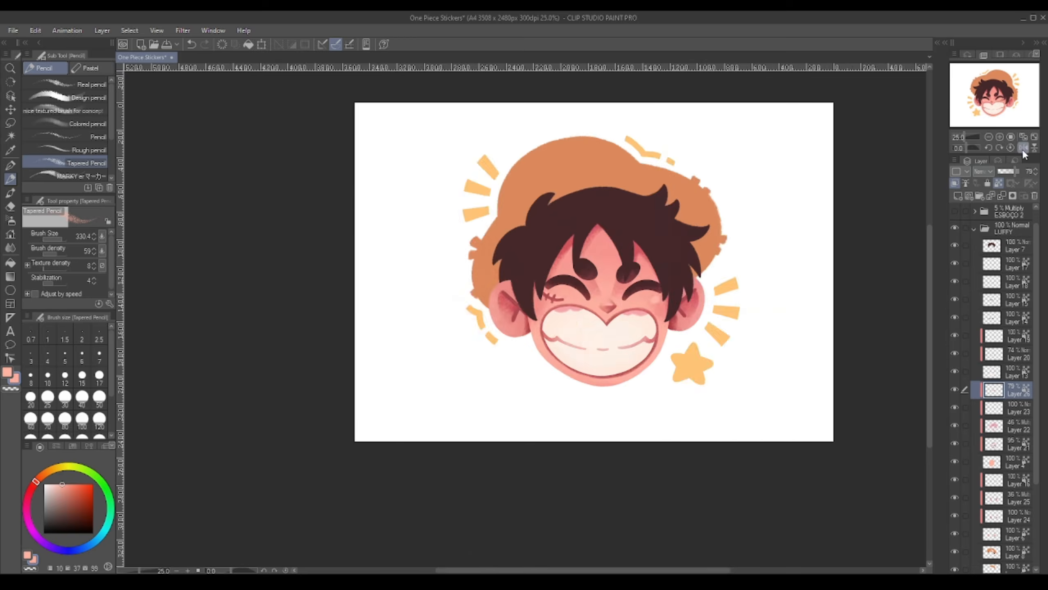
{"action": "left_click", "coordinate": [1024, 147]}
Merge Layers 17, 18, 15 and 14 into one layer, and add a new layer clipped to the hair (Layer 7)
{"action": "left_click", "coordinate": [1015, 264]}
{"action": "left_click_drag", "start_coordinate": [965, 282], "coordinate": [965, 317]}
{"action": "left_click", "coordinate": [1015, 246]}
{"action": "left_click", "coordinate": [957, 196]}
{"action": "left_click", "coordinate": [955, 183]}
{"action": "scroll", "coordinate": [991, 256], "scroll_direction": "up", "scroll_amount": 1}
Consult the colour rough on Layer 5, and fill the hair with dark red on the new clipped layer
{"action": "left_click", "coordinate": [954, 211]}
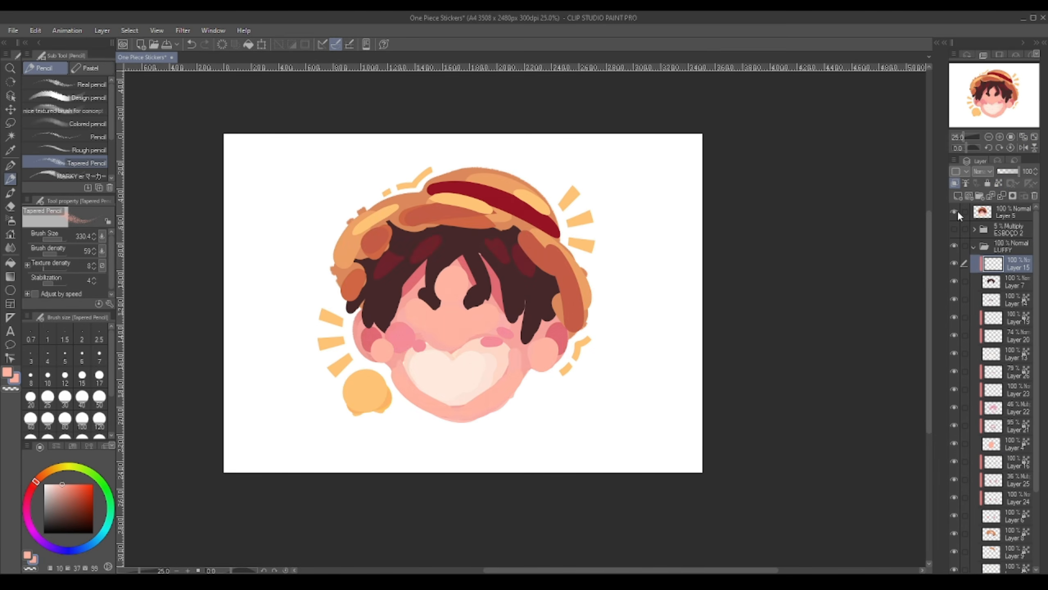
{"action": "left_click", "coordinate": [954, 211]}
{"action": "key", "text": "p"}
{"action": "key", "text": "x"}
{"action": "left_click_drag", "start_coordinate": [548, 280], "coordinate": [533, 347]}
Draw near-black shadow strands across the hair with the Real G-Pen on Layer 15, following the visible ESBOÇO 2 sketch
{"action": "scroll", "coordinate": [457, 275], "scroll_direction": "up", "scroll_amount": 2}
{"action": "left_click", "coordinate": [86, 98]}
{"action": "key", "text": "x"}
{"action": "left_click", "coordinate": [954, 228]}
{"action": "left_click_drag", "start_coordinate": [357, 230], "coordinate": [319, 384]}
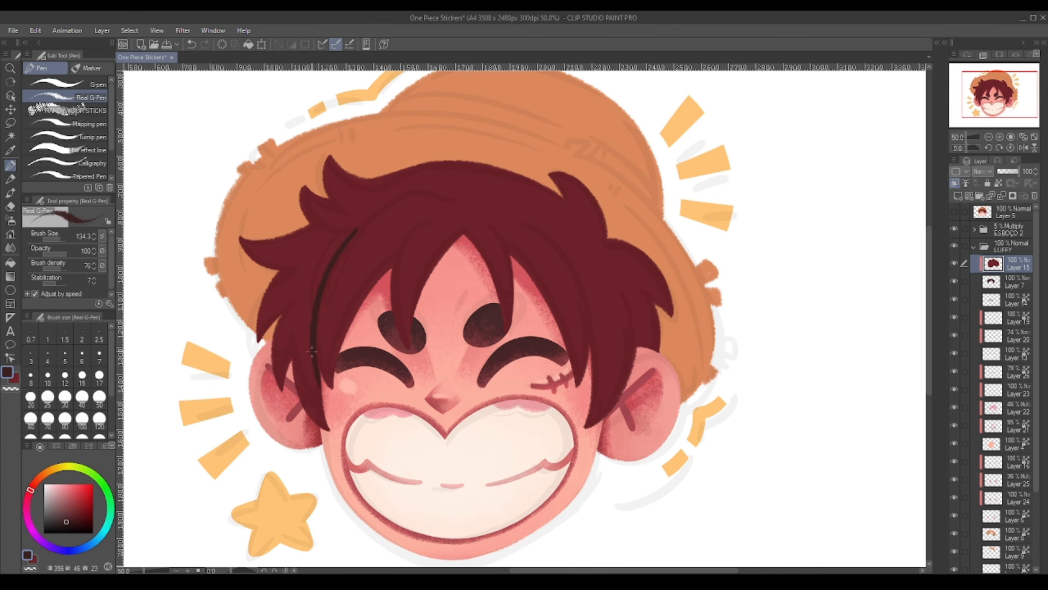
{"action": "left_click_drag", "start_coordinate": [429, 219], "coordinate": [343, 329]}
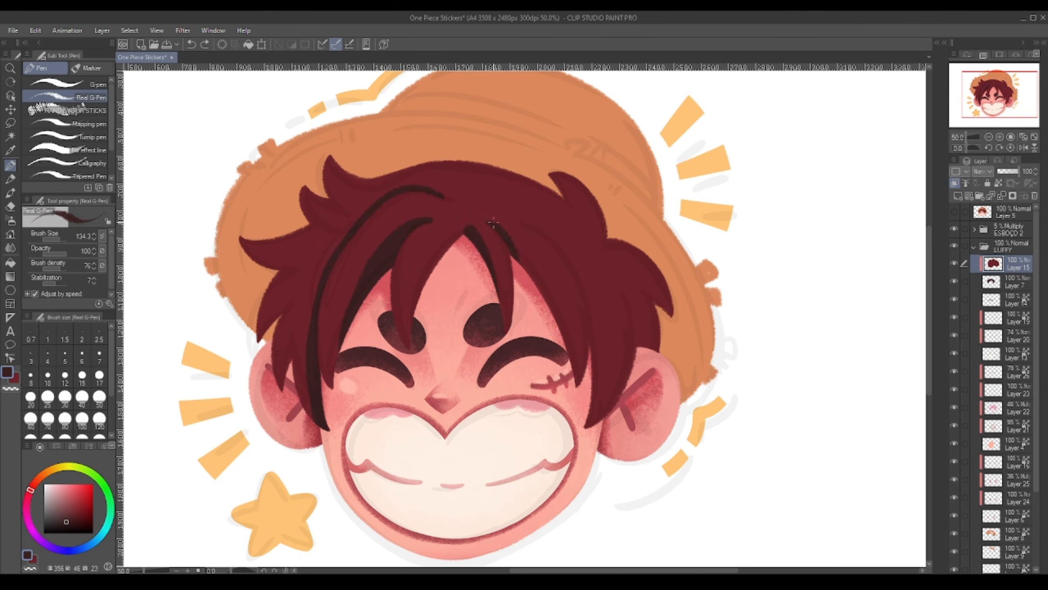
{"action": "left_click_drag", "start_coordinate": [494, 223], "coordinate": [574, 370]}
{"action": "left_click_drag", "start_coordinate": [518, 221], "coordinate": [594, 372]}
{"action": "left_click_drag", "start_coordinate": [644, 349], "coordinate": [641, 293]}
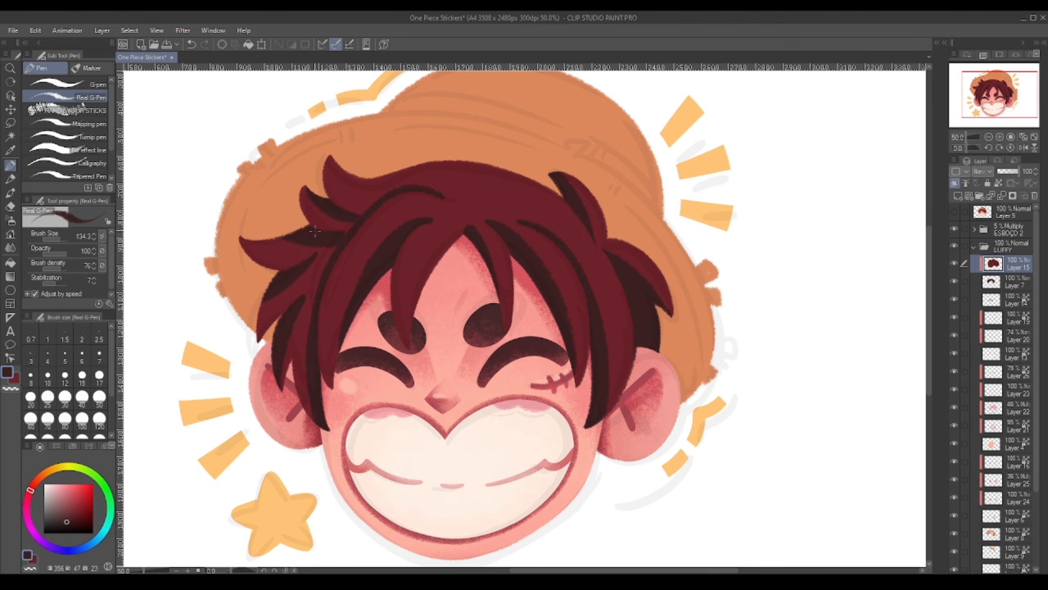
Hide the sketch and refine the hair strands with the Real G-Pen in sampled hair colours
{"action": "left_click", "coordinate": [954, 229]}
{"action": "left_click", "coordinate": [334, 342], "text": "alt"}
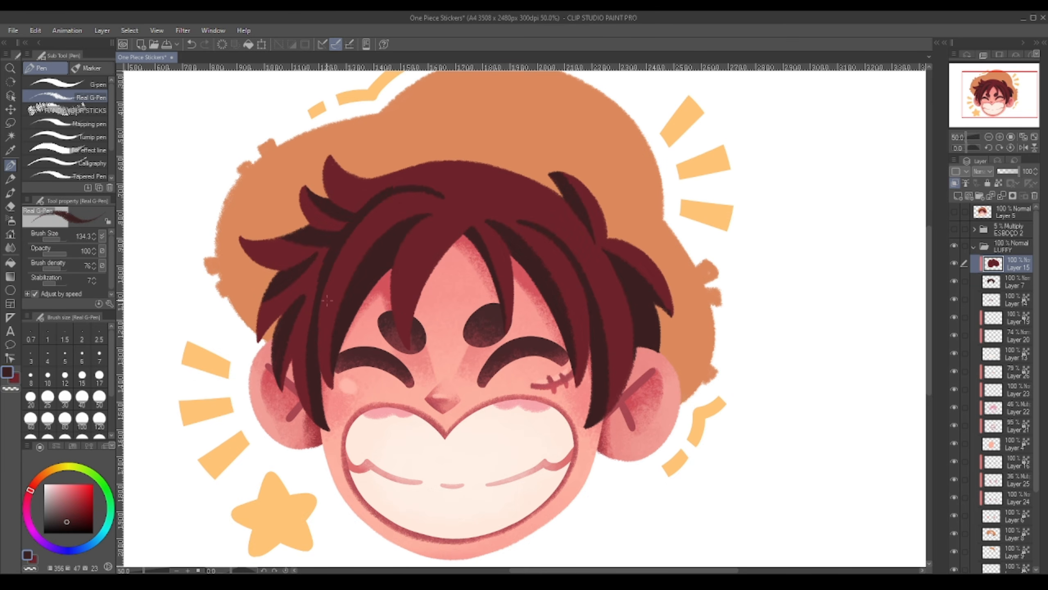
{"action": "left_click_drag", "start_coordinate": [294, 323], "coordinate": [306, 417]}
{"action": "left_click", "coordinate": [290, 252], "text": "alt"}
{"action": "left_click_drag", "start_coordinate": [339, 212], "coordinate": [269, 212]}
{"action": "left_click_drag", "start_coordinate": [394, 226], "coordinate": [336, 349]}
{"action": "mouse_move", "coordinate": [394, 163]}
{"action": "left_mouse_down"}
{"action": "mouse_move", "coordinate": [480, 195]}
{"action": "mouse_move", "coordinate": [506, 218]}
{"action": "left_mouse_up"}
{"action": "left_click_drag", "start_coordinate": [370, 162], "coordinate": [440, 202]}
{"action": "left_click_drag", "start_coordinate": [260, 157], "coordinate": [298, 182]}
{"action": "scroll", "coordinate": [474, 216], "scroll_direction": "down", "scroll_amount": 1}
Darken the hair with a very large nice textured concept-art pencil and select the facial line layer (Layer 14)
{"action": "key", "text": "p"}
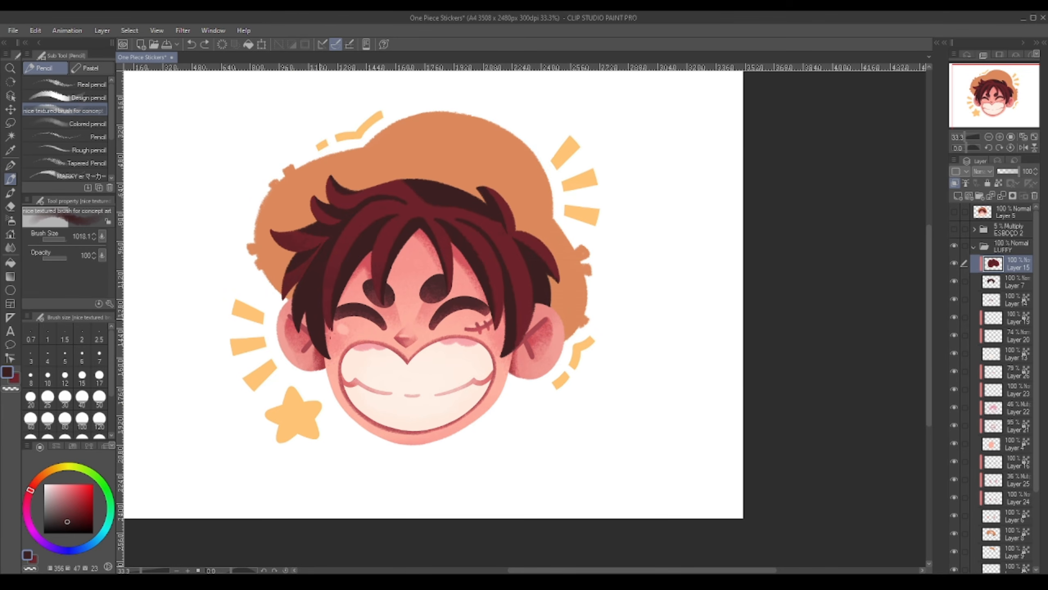
{"action": "left_click", "coordinate": [954, 300]}
{"action": "left_click", "coordinate": [954, 299]}
{"action": "left_click", "coordinate": [1013, 300]}
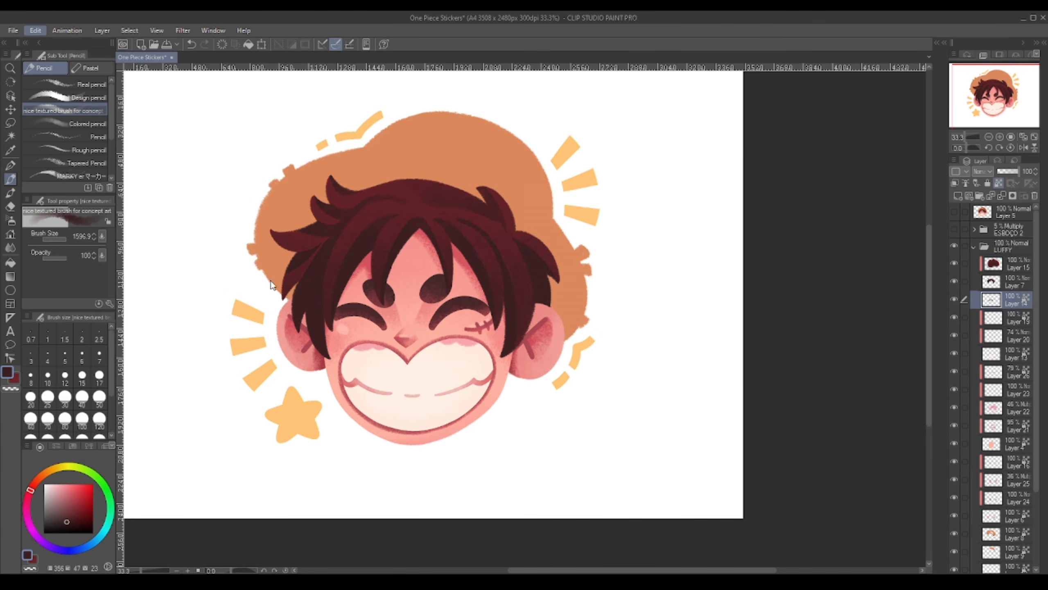
Paint small lighter red highlights on the hair locks with the Real pencil on a new layer above Layer 15
{"action": "scroll", "coordinate": [349, 247], "scroll_direction": "up", "scroll_amount": 1}
{"action": "left_click", "coordinate": [1013, 263]}
{"action": "left_click", "coordinate": [958, 196]}
{"action": "left_click", "coordinate": [83, 84]}
{"action": "left_click", "coordinate": [73, 507]}
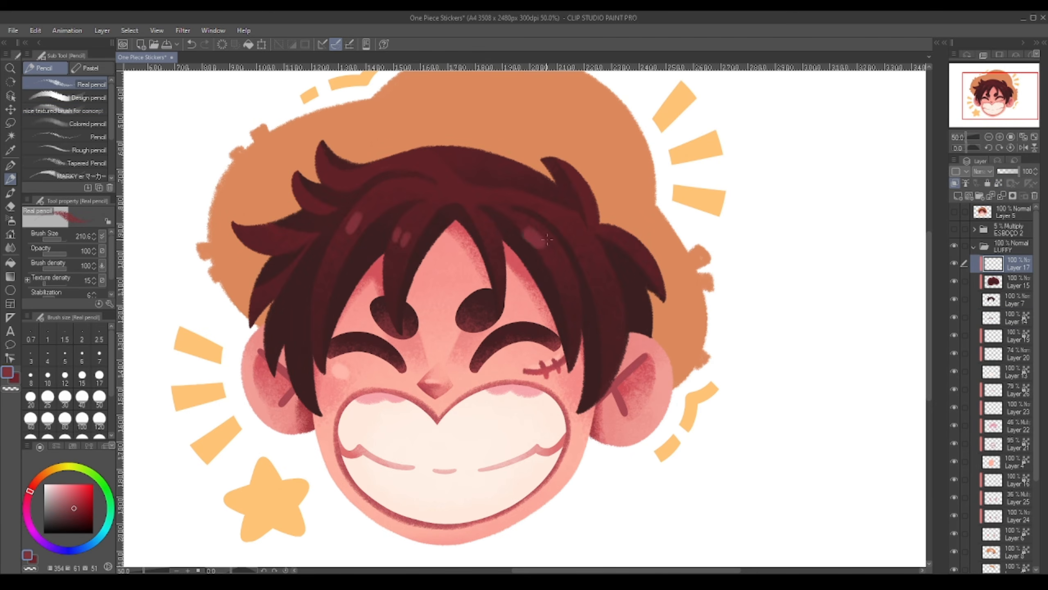
{"action": "left_click_drag", "start_coordinate": [565, 211], "coordinate": [577, 222]}
{"action": "scroll", "coordinate": [536, 248], "scroll_direction": "down", "scroll_amount": 1}
{"action": "scroll", "coordinate": [536, 248], "scroll_direction": "up", "scroll_amount": 1}
{"action": "left_click_drag", "start_coordinate": [358, 217], "coordinate": [350, 231]}
{"action": "scroll", "coordinate": [453, 273], "scroll_direction": "down", "scroll_amount": 2}
Deepen the dark hair strands on Layer 15 with the Real pencil in near-black red
{"action": "left_click", "coordinate": [1013, 282]}
{"action": "scroll", "coordinate": [505, 277], "scroll_direction": "up", "scroll_amount": 1}
{"action": "left_click", "coordinate": [66, 522]}
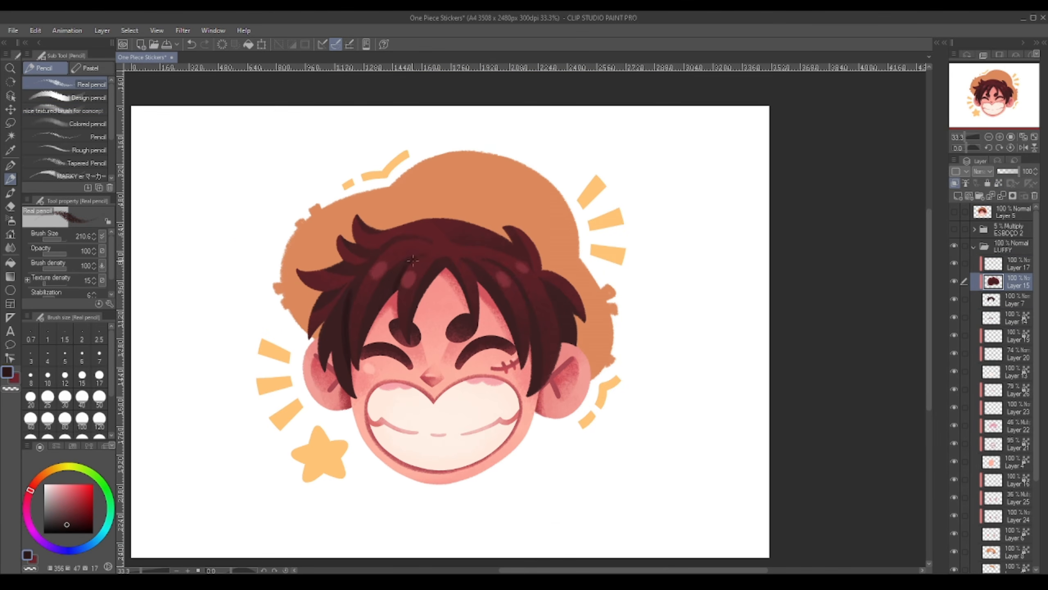
{"action": "scroll", "coordinate": [627, 297], "scroll_direction": "down", "scroll_amount": 3}
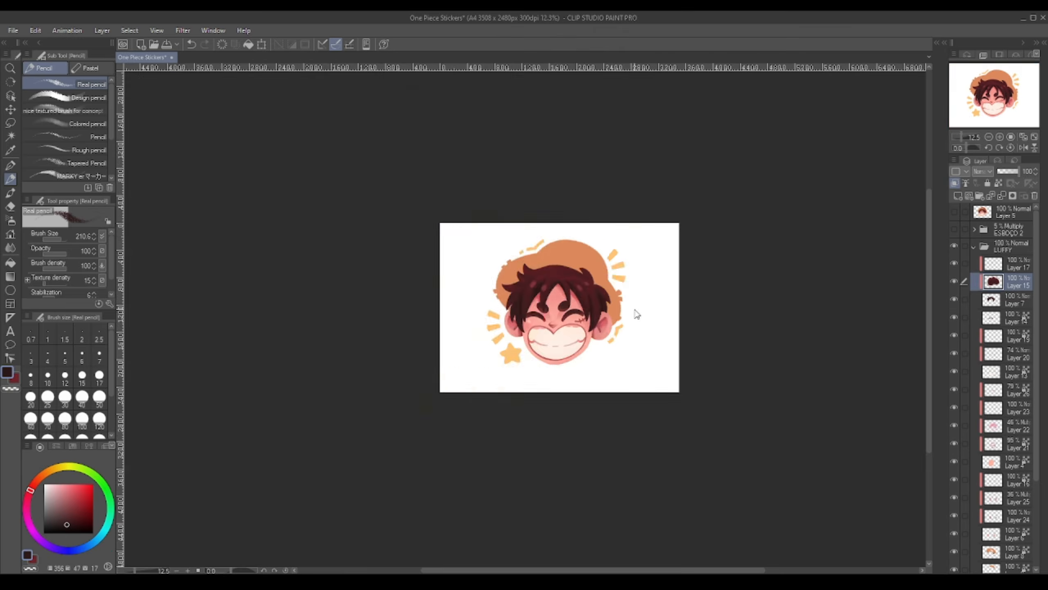
{"action": "scroll", "coordinate": [631, 311], "scroll_direction": "up", "scroll_amount": 2}
{"action": "left_click", "coordinate": [39, 42]}
{"action": "left_click", "coordinate": [39, 43]}
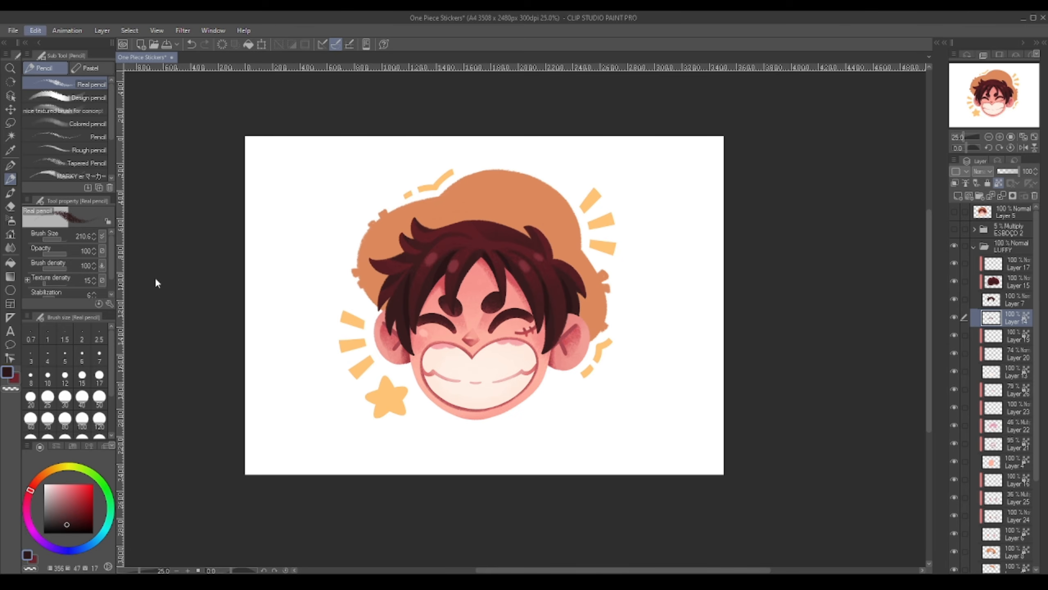
{"action": "left_click", "coordinate": [252, 286]}
{"action": "key", "text": "Escape"}
Adjust the colour of the hair shading on Layer 15 toward a richer red
{"action": "left_click", "coordinate": [1013, 282]}
{"action": "left_click", "coordinate": [36, 31]}
{"action": "left_click", "coordinate": [252, 286]}
{"action": "left_click_drag", "start_coordinate": [799, 133], "coordinate": [785, 162]}
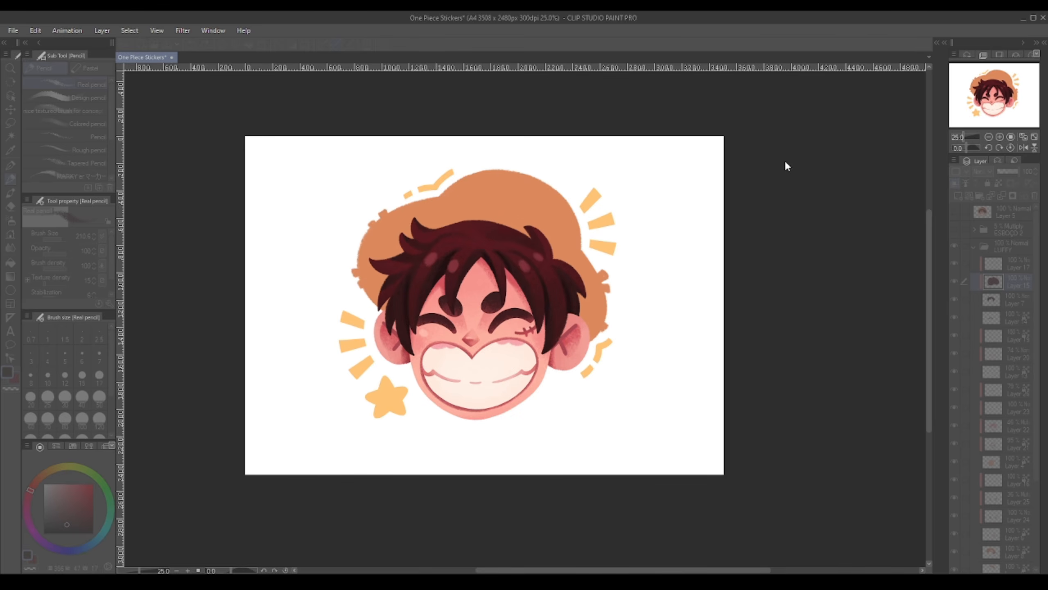
{"action": "left_click", "coordinate": [869, 128]}
Try shifting the hair shading on Layer 15 to deep blue with a colour adjustment
{"action": "left_click", "coordinate": [35, 31]}
{"action": "left_click", "coordinate": [252, 286]}
{"action": "left_click_drag", "start_coordinate": [903, 217], "coordinate": [887, 236]}
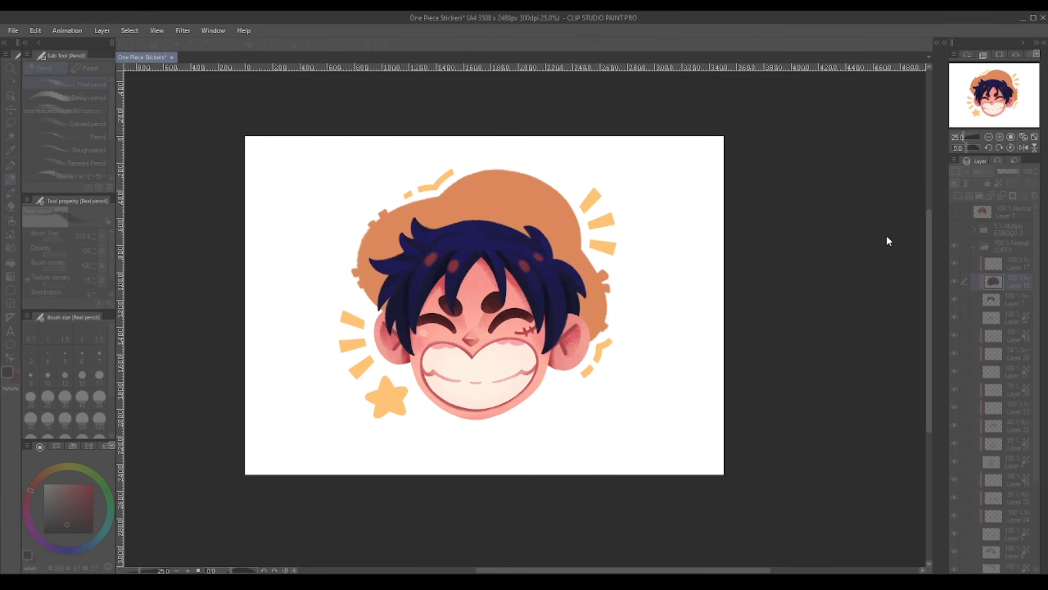
{"action": "left_click", "coordinate": [868, 127]}
{"action": "left_click", "coordinate": [35, 31]}
{"action": "left_click", "coordinate": [252, 285]}
{"action": "left_click", "coordinate": [869, 127]}
Merge the hair highlight and shading layers (Layers 17 and 15) down into the hair layer, Layer 7
{"action": "left_click", "coordinate": [1013, 264]}
{"action": "key", "text": "ctrl+e"}
{"action": "key", "text": "ctrl+e"}
Apply a colour adjustment to the brows, eyes and nose on Layer 14
{"action": "left_click", "coordinate": [1013, 281]}
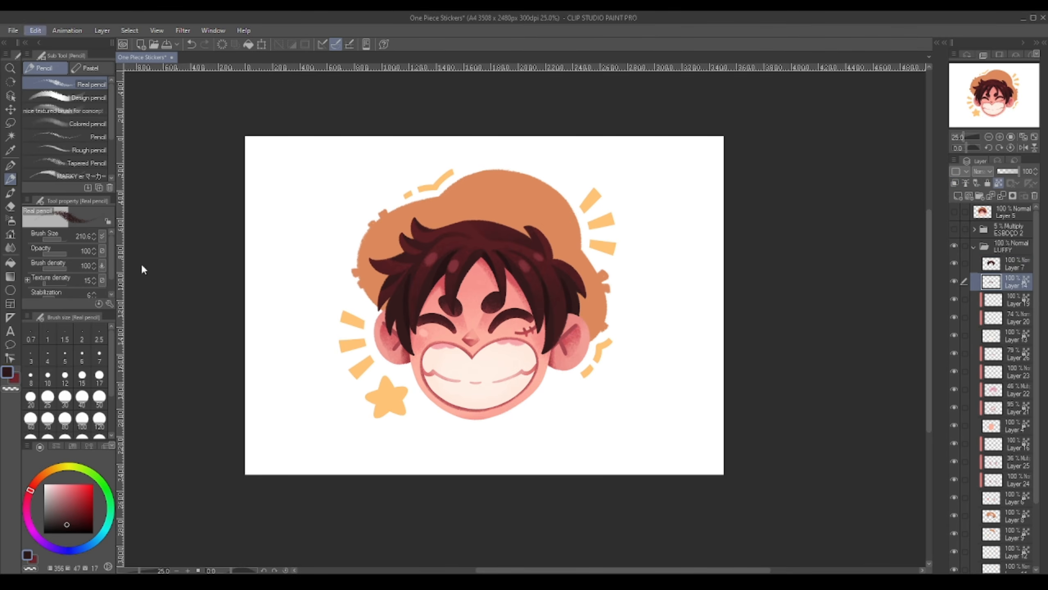
{"action": "left_click", "coordinate": [35, 31]}
{"action": "left_click", "coordinate": [252, 286]}
{"action": "left_click", "coordinate": [869, 127]}
Darken and texture the eyebrows and closed eyes on Layer 14 with the Tapered Pencil
{"action": "scroll", "coordinate": [539, 318], "scroll_direction": "up", "scroll_amount": 3}
{"action": "left_click", "coordinate": [75, 163]}
{"action": "left_click_drag", "start_coordinate": [417, 254], "coordinate": [420, 299]}
{"action": "left_click_drag", "start_coordinate": [240, 329], "coordinate": [282, 311]}
{"action": "left_click_drag", "start_coordinate": [284, 263], "coordinate": [289, 297]}
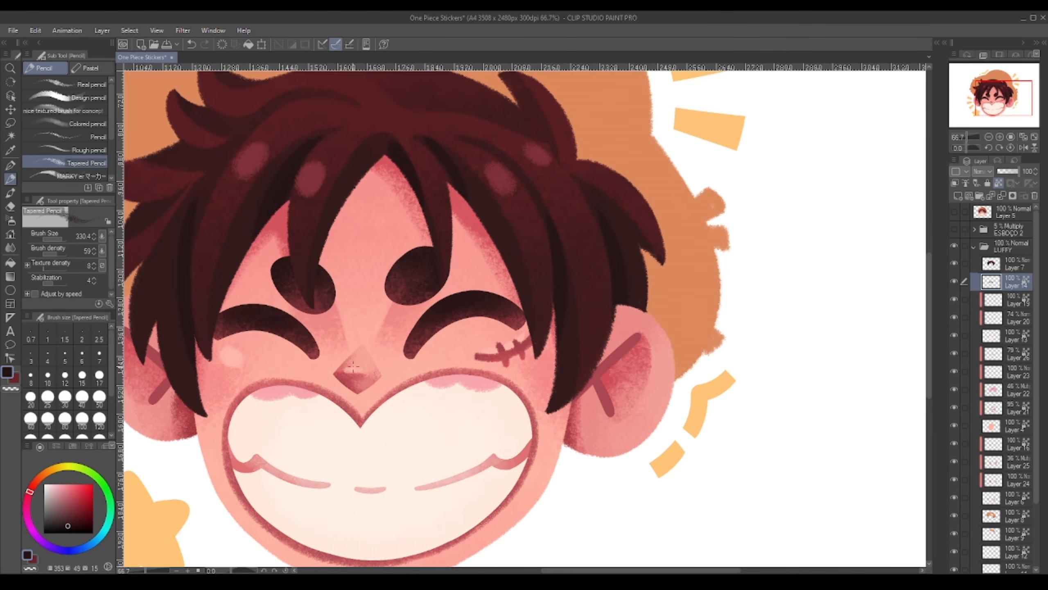
Select Layer 19 and sample a colour from the face
{"action": "scroll", "coordinate": [453, 301], "scroll_direction": "down", "scroll_amount": 3}
{"action": "left_click", "coordinate": [986, 303]}
{"action": "scroll", "coordinate": [506, 338], "scroll_direction": "up", "scroll_amount": 2}
{"action": "left_click", "coordinate": [510, 337], "text": "alt"}
{"action": "scroll", "coordinate": [405, 388], "scroll_direction": "down", "scroll_amount": 2}
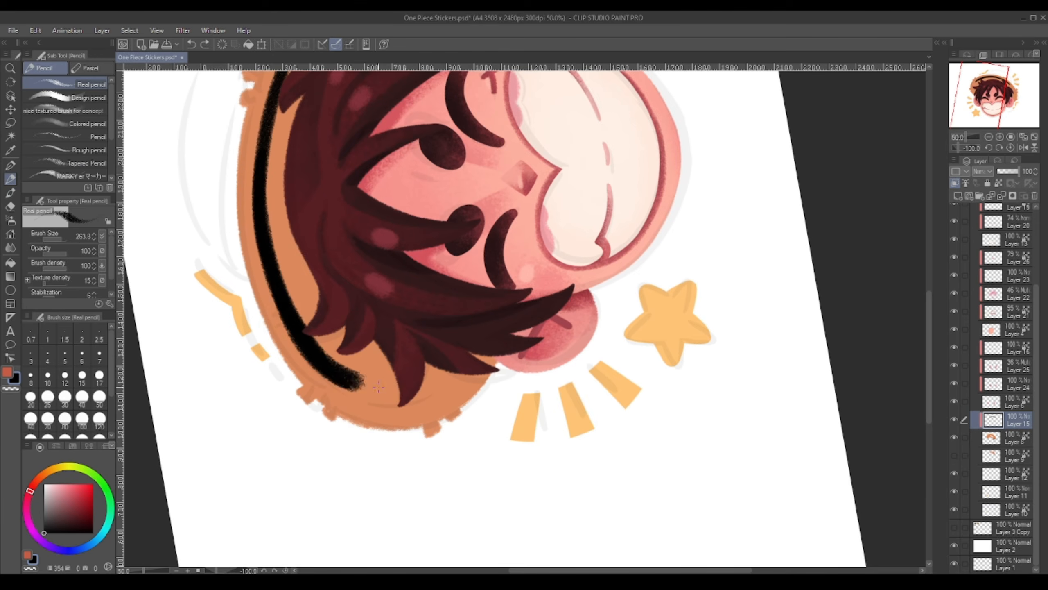
Paint the underside of the hat brim around the hair black with the Real pencil on Layer 15, clipped to the hat
{"action": "left_click_drag", "start_coordinate": [379, 387], "coordinate": [448, 382]}
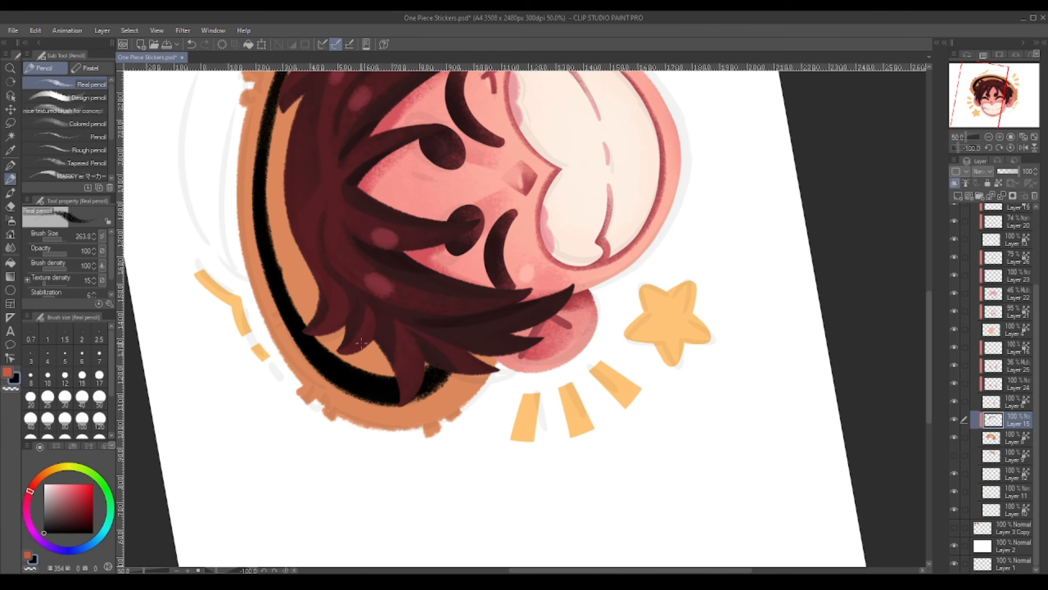
{"action": "left_click_drag", "start_coordinate": [413, 289], "coordinate": [452, 384]}
{"action": "left_click_drag", "start_coordinate": [355, 159], "coordinate": [372, 448]}
{"action": "left_click_drag", "start_coordinate": [312, 343], "coordinate": [332, 375]}
{"action": "left_click_drag", "start_coordinate": [359, 188], "coordinate": [413, 117]}
{"action": "mouse_move", "coordinate": [470, 101]}
{"action": "left_mouse_down"}
{"action": "mouse_move", "coordinate": [466, 199]}
{"action": "mouse_move", "coordinate": [487, 185]}
{"action": "left_mouse_up"}
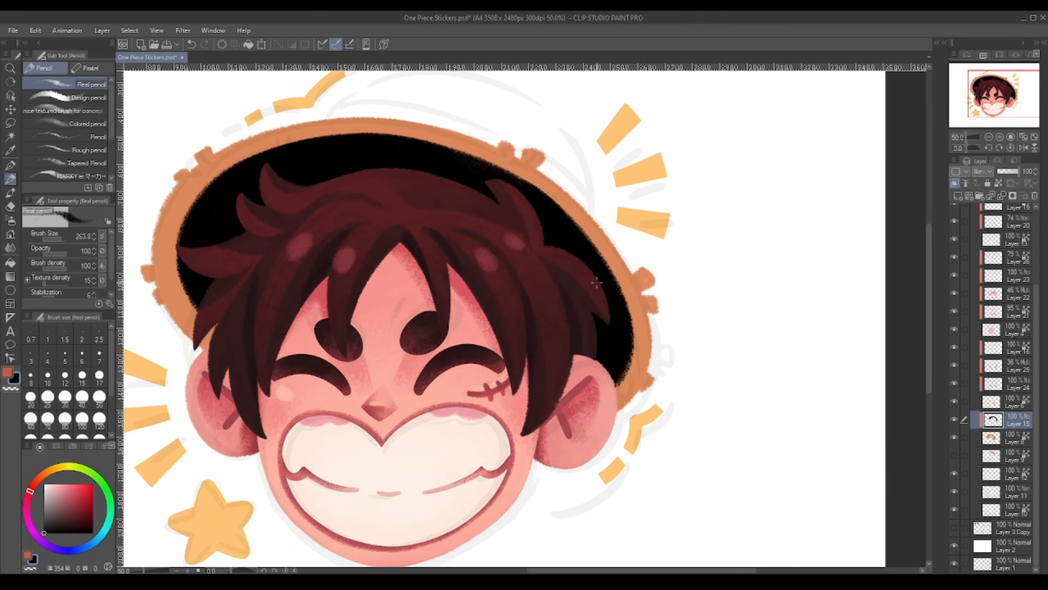
{"action": "left_click_drag", "start_coordinate": [625, 311], "coordinate": [627, 402]}
Trim the edge of the black brim shape with the Real pencil in transparent colour, undoing a stray stroke
{"action": "key", "text": "c"}
{"action": "left_click_drag", "start_coordinate": [274, 285], "coordinate": [415, 209]}
{"action": "key", "text": "ctrl+z"}
{"action": "left_click_drag", "start_coordinate": [392, 309], "coordinate": [422, 162]}
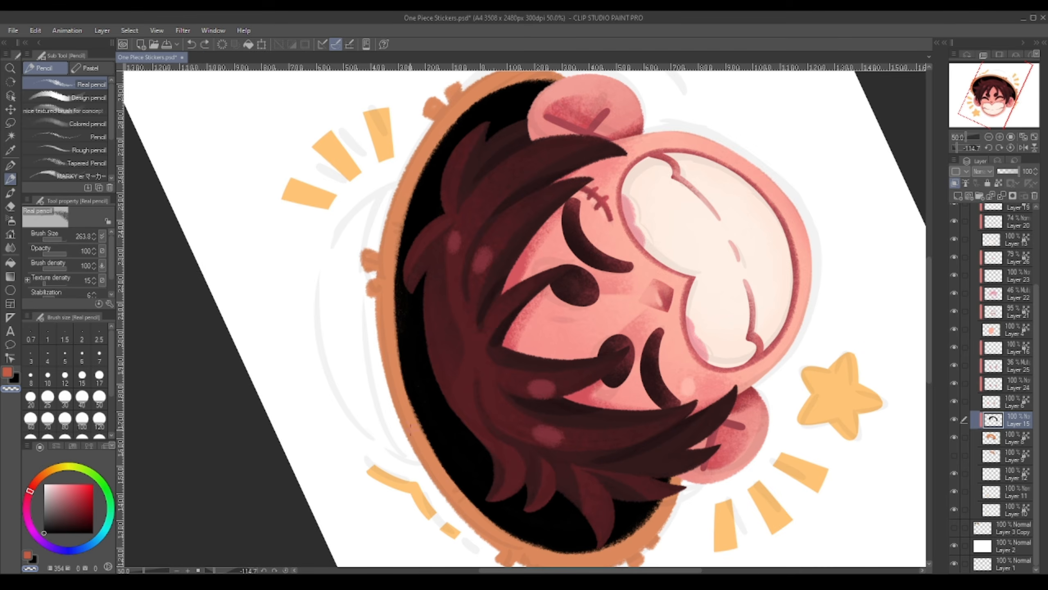
Finish trimming the outer edge of the black brim shape with the transparent Real pencil, down to the area by the ear
{"action": "left_click_drag", "start_coordinate": [410, 430], "coordinate": [334, 334]}
{"action": "left_click_drag", "start_coordinate": [332, 310], "coordinate": [417, 438]}
{"action": "left_click", "coordinate": [1010, 148]}
{"action": "left_click_drag", "start_coordinate": [826, 261], "coordinate": [574, 313]}
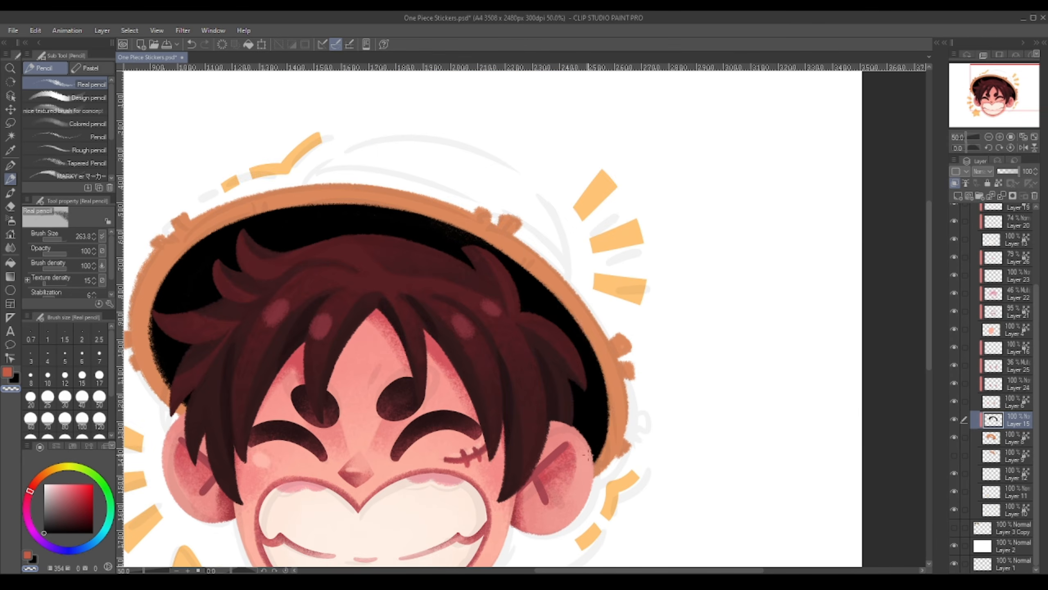
{"action": "left_click_drag", "start_coordinate": [588, 454], "coordinate": [636, 458]}
Hide the rough sketch, lock transparent pixels on Layer 15, and recolour the brim's underside in textured orange-brown with the Tapered Pencil
{"action": "scroll", "coordinate": [999, 313], "scroll_direction": "up", "scroll_amount": 4}
{"action": "left_click", "coordinate": [953, 220]}
{"action": "left_click", "coordinate": [999, 183]}
{"action": "key", "text": "ctrl+minus"}
{"action": "left_click_drag", "start_coordinate": [619, 371], "coordinate": [581, 357]}
{"action": "key", "text": "p"}
{"action": "mouse_move", "coordinate": [277, 351]}
{"action": "left_mouse_down"}
{"action": "mouse_move", "coordinate": [584, 388]}
{"action": "mouse_move", "coordinate": [562, 401]}
{"action": "left_mouse_up"}
{"action": "left_click_drag", "start_coordinate": [585, 389], "coordinate": [588, 348]}
{"action": "left_click", "coordinate": [12, 179]}
{"action": "left_click", "coordinate": [78, 163]}
{"action": "mouse_move", "coordinate": [510, 291]}
{"action": "left_mouse_down"}
{"action": "mouse_move", "coordinate": [399, 237]}
{"action": "mouse_move", "coordinate": [332, 233]}
{"action": "left_mouse_up"}
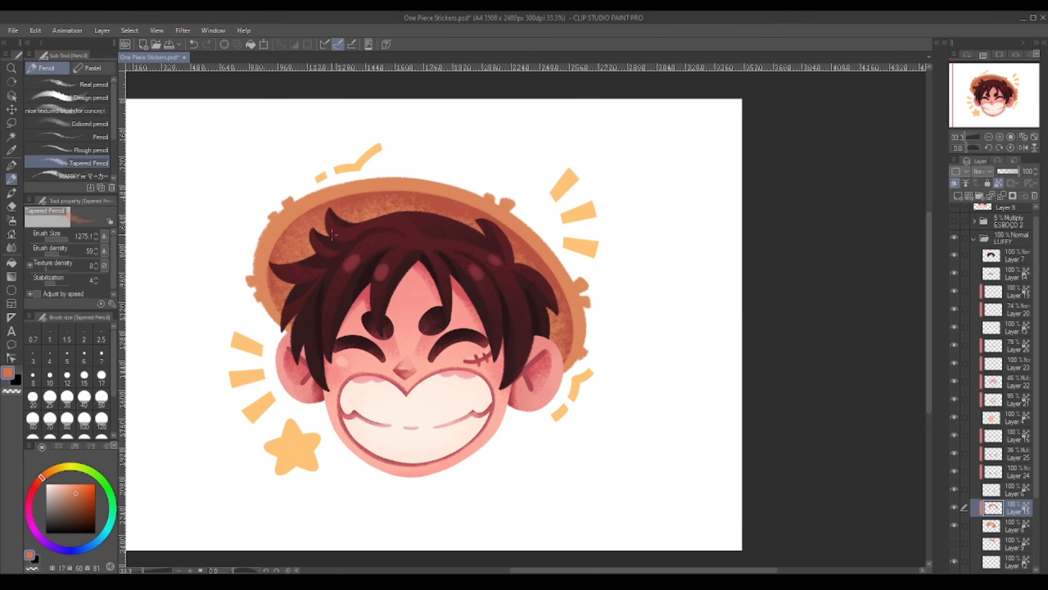
Texture the hat brim's rim in lighter orange with the grainy pencil brushes, working on Layer 17
{"action": "left_click", "coordinate": [78, 497]}
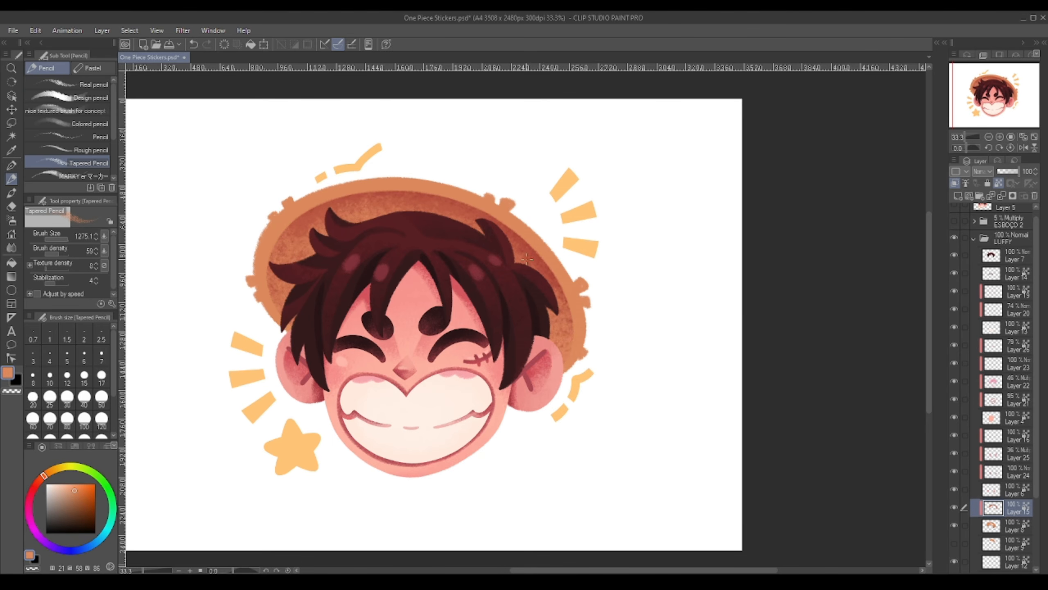
{"action": "left_click", "coordinate": [66, 111]}
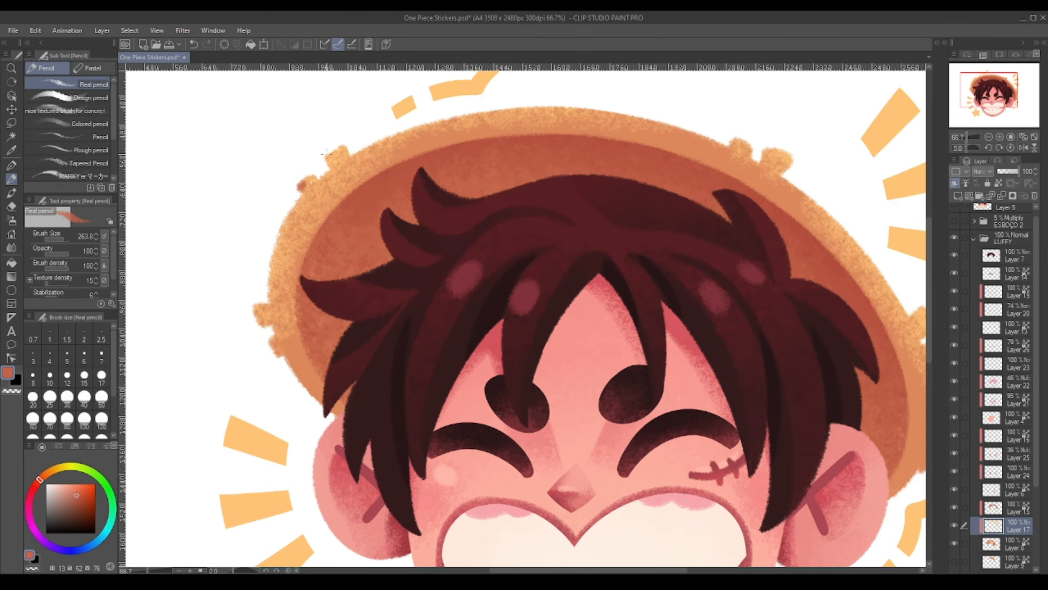
{"action": "scroll", "coordinate": [326, 153], "scroll_direction": "down", "scroll_amount": 3}
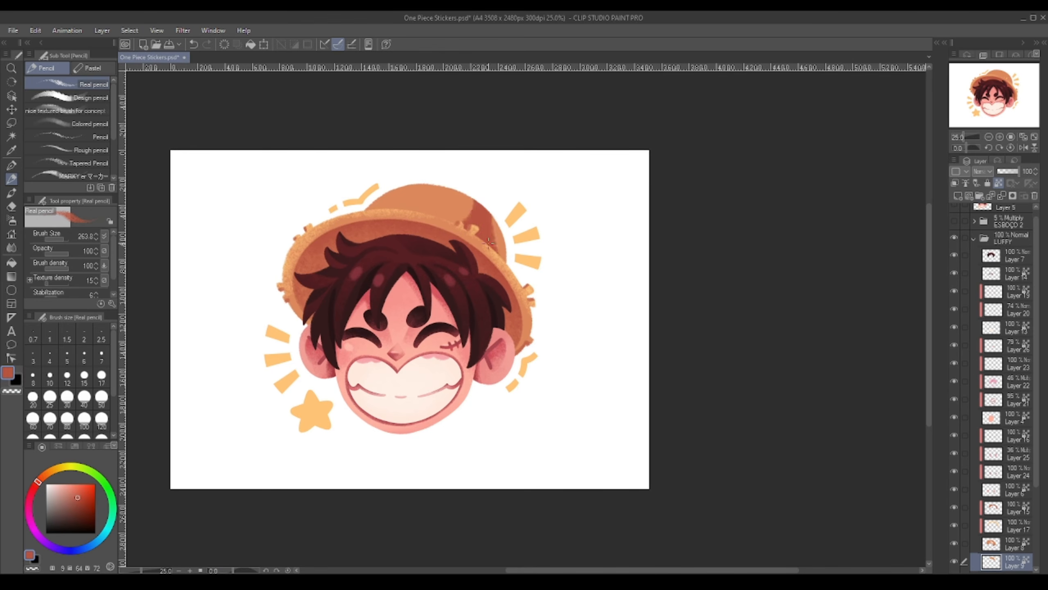
Shade the hat crown on Layer 9 in brown and light orange, using the Tapered Pencil and the nice textured brush
{"action": "left_click_drag", "start_coordinate": [488, 244], "coordinate": [500, 252]}
{"action": "left_click", "coordinate": [89, 163]}
{"action": "left_click", "coordinate": [65, 111]}
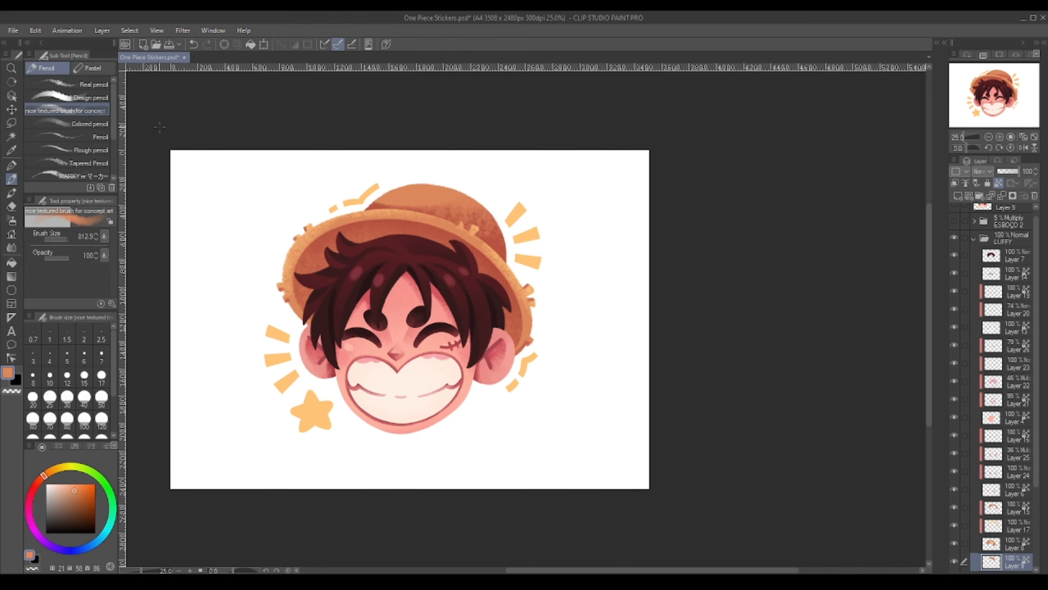
{"action": "mouse_move", "coordinate": [378, 205]}
{"action": "left_mouse_down"}
{"action": "mouse_move", "coordinate": [431, 194]}
{"action": "mouse_move", "coordinate": [499, 226]}
{"action": "mouse_move", "coordinate": [454, 194]}
{"action": "mouse_move", "coordinate": [474, 207]}
{"action": "left_mouse_up"}
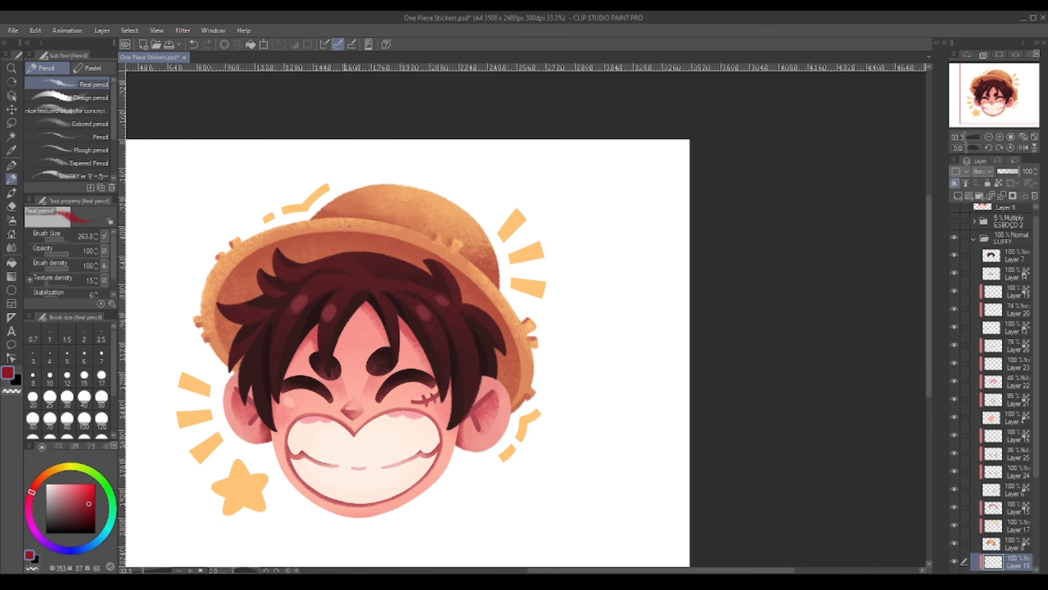
Paint a dark red hat band on clipped Layer 18, lock its transparent pixels, and texture it in brighter red with the Tapered Pencil
{"action": "left_click_drag", "start_coordinate": [345, 226], "coordinate": [336, 210]}
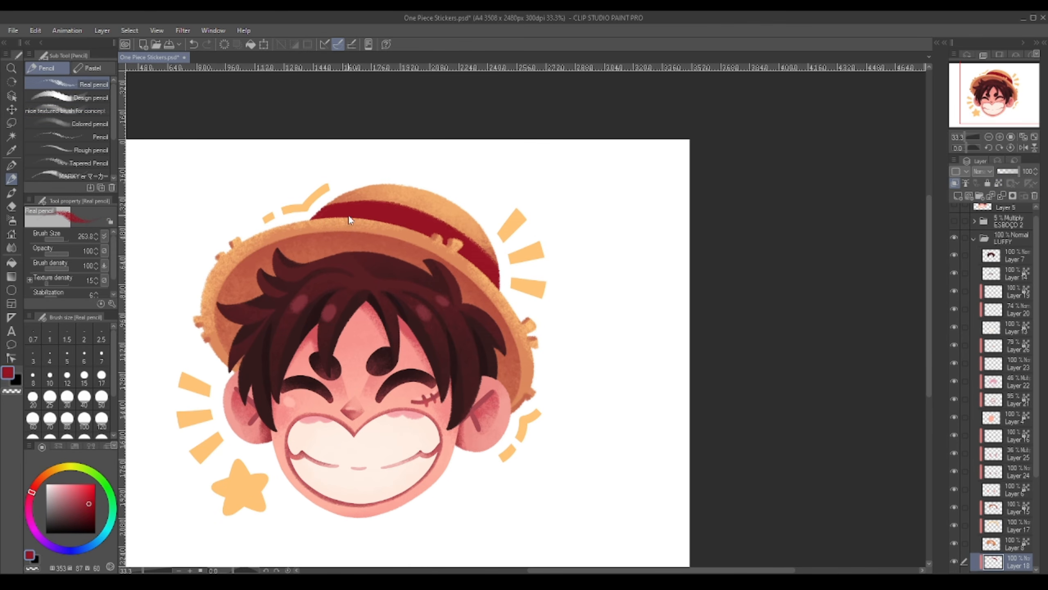
{"action": "left_click", "coordinate": [89, 163]}
{"action": "left_click", "coordinate": [999, 183]}
{"action": "left_click", "coordinate": [31, 495]}
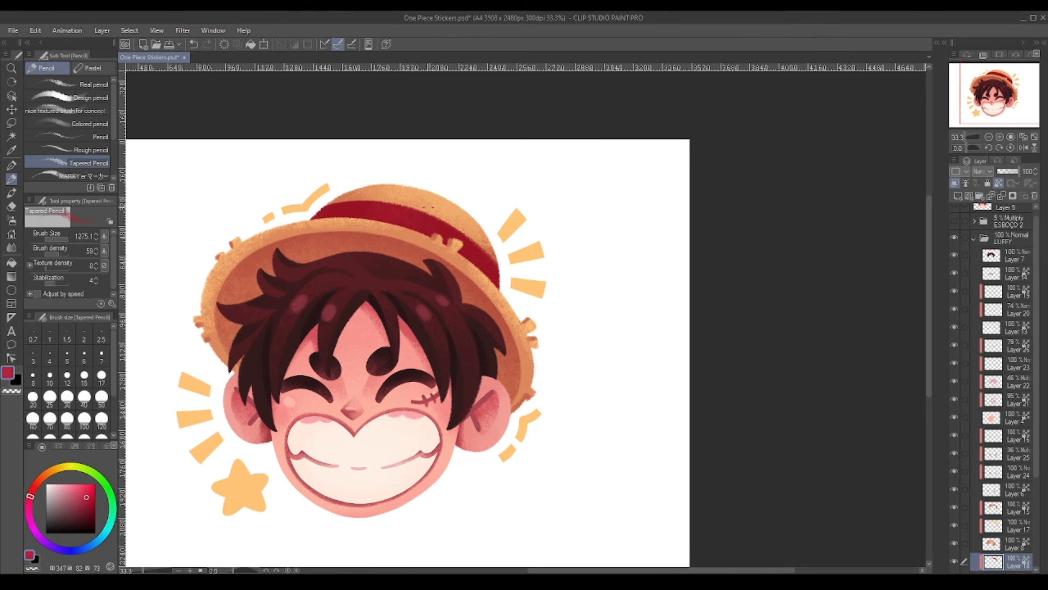
{"action": "left_click", "coordinate": [85, 495]}
{"action": "left_click_drag", "start_coordinate": [365, 206], "coordinate": [437, 225]}
{"action": "left_click", "coordinate": [95, 511]}
Draw small straw tufts around the brim and crown on Layer 27 with the Real pencil, sampling colours from the hat
{"action": "scroll", "coordinate": [425, 287], "scroll_direction": "down", "scroll_amount": 3}
{"action": "left_click", "coordinate": [1013, 473]}
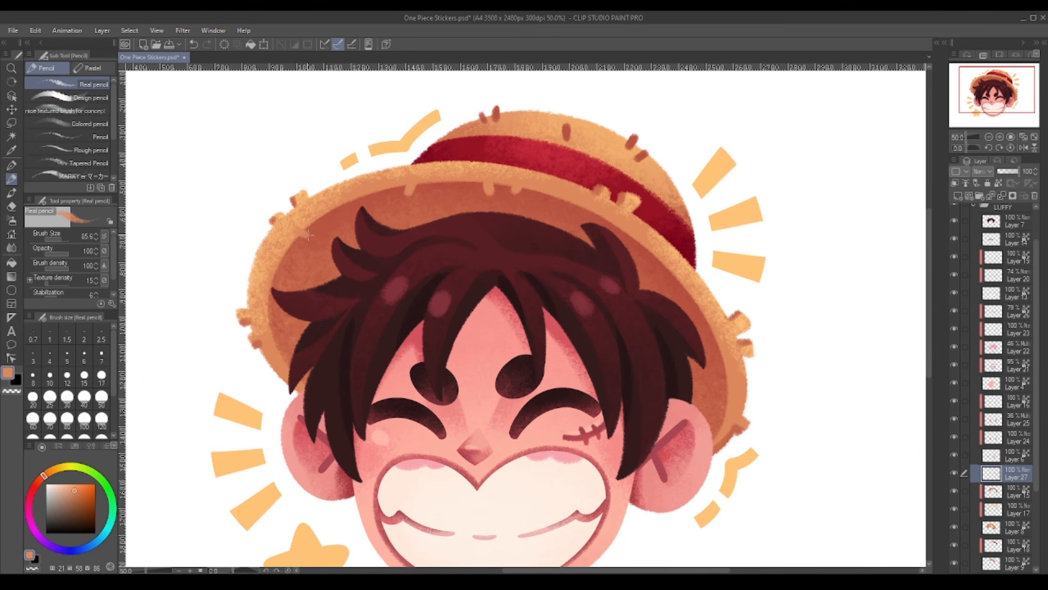
{"action": "left_click", "coordinate": [697, 303], "text": "alt"}
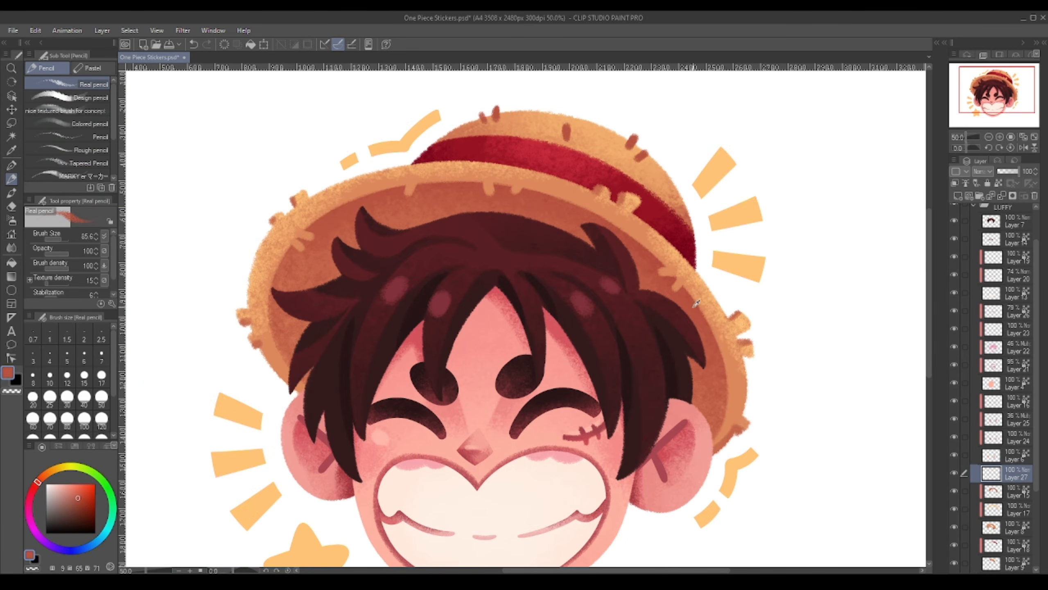
{"action": "scroll", "coordinate": [367, 198], "scroll_direction": "down", "scroll_amount": 2}
{"action": "mouse_move", "coordinate": [630, 163]}
{"action": "left_mouse_down"}
{"action": "mouse_move", "coordinate": [450, 163]}
{"action": "mouse_move", "coordinate": [419, 127]}
{"action": "left_mouse_up"}
Shade the brim's underside on Layer 15 in deeper red with the Tapered Pencil, undoing a stray G-pen stroke
{"action": "key", "text": "p"}
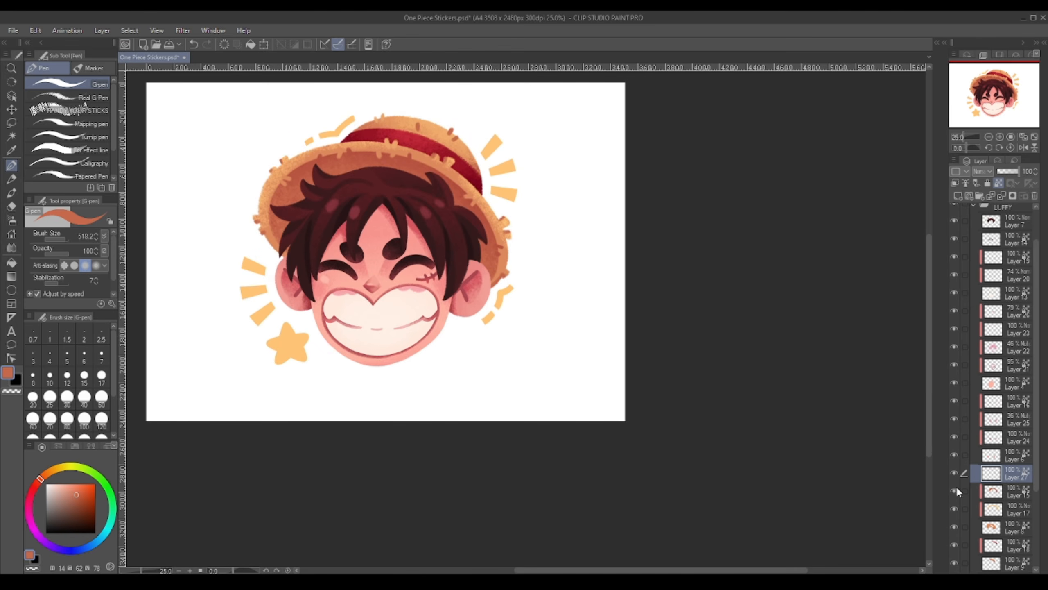
{"action": "left_click", "coordinate": [988, 493]}
{"action": "left_click", "coordinate": [954, 491]}
{"action": "left_click", "coordinate": [954, 491]}
{"action": "left_click", "coordinate": [34, 487]}
{"action": "left_click", "coordinate": [82, 500]}
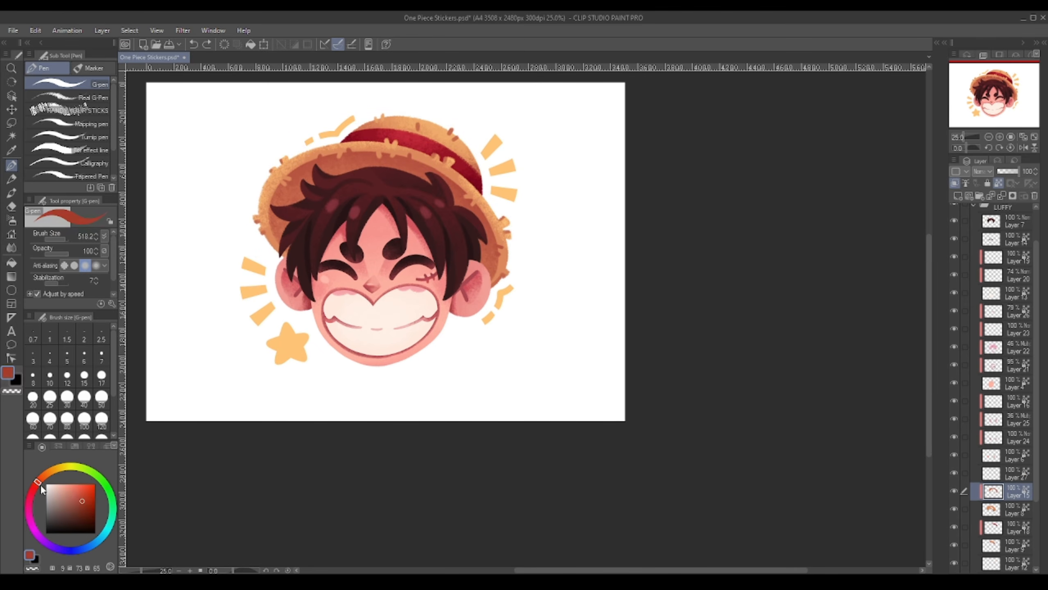
{"action": "left_click_drag", "start_coordinate": [351, 164], "coordinate": [380, 160]}
{"action": "key", "text": "ctrl+z"}
{"action": "key", "text": "p"}
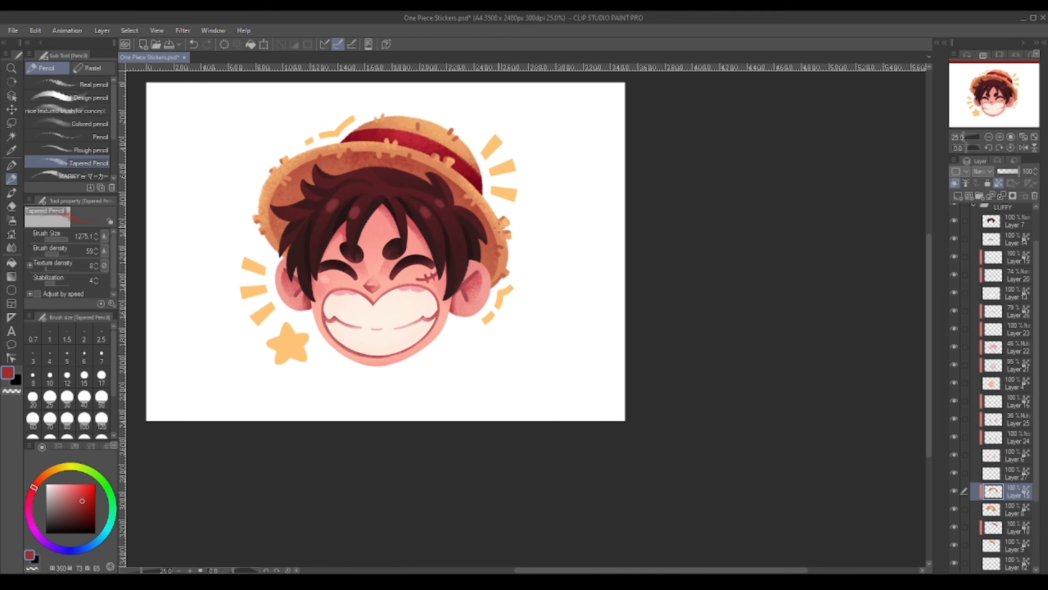
Merge the hat's brim, band and straw tuft layers down into Layer 9
{"action": "left_click", "coordinate": [1000, 511]}
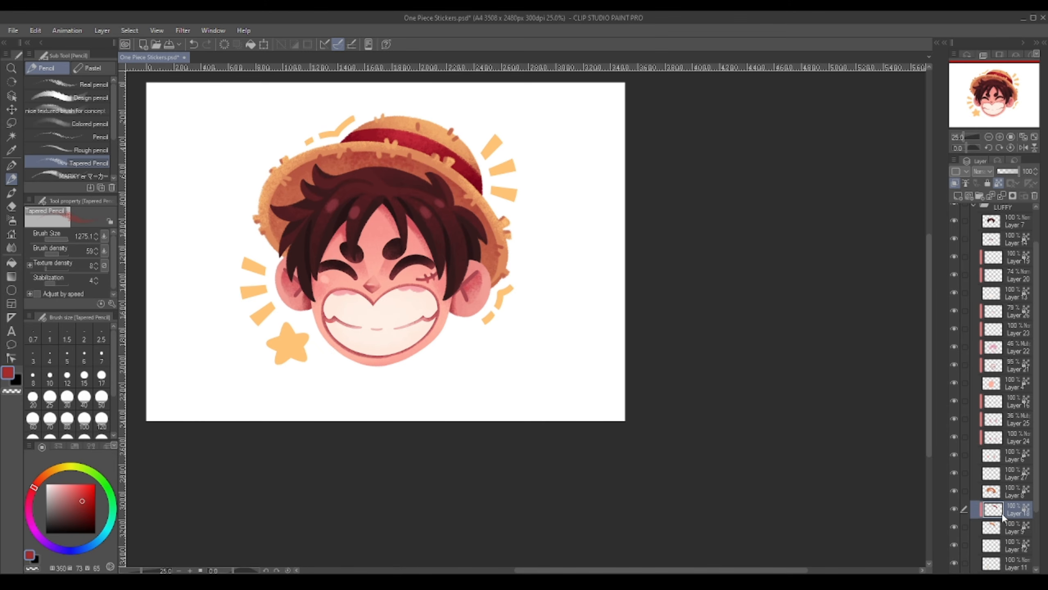
{"action": "left_click", "coordinate": [992, 493]}
{"action": "key", "text": "ctrl+e"}
{"action": "left_click", "coordinate": [982, 477]}
{"action": "key", "text": "ctrl+e"}
Merge the clipped face and mouth shading layers down into Layer 4
{"action": "left_click", "coordinate": [988, 441]}
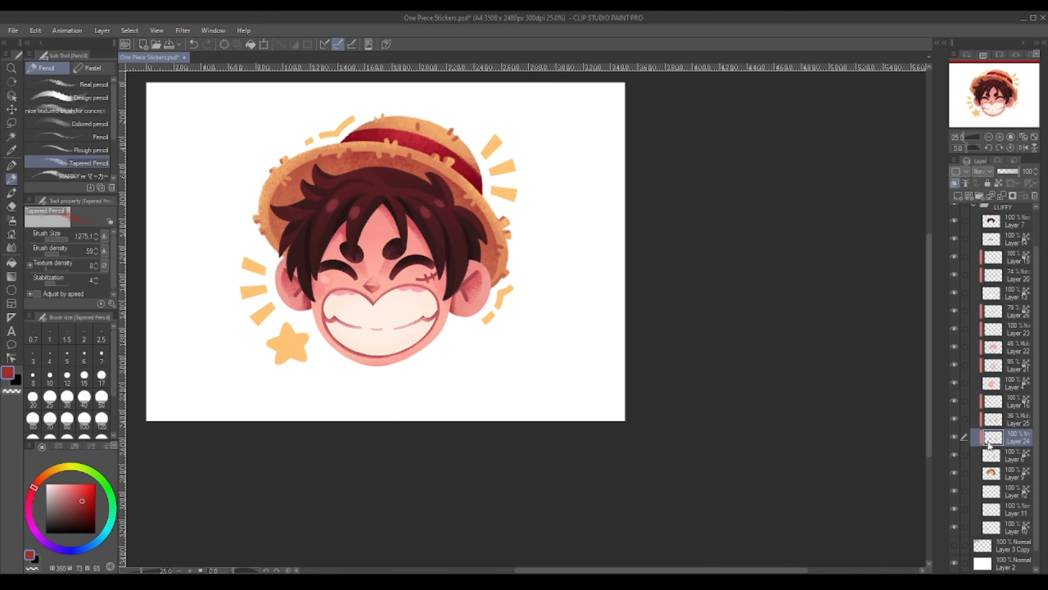
{"action": "key", "text": "ctrl+e"}
{"action": "key", "text": "ctrl+e"}
{"action": "left_click", "coordinate": [962, 359]}
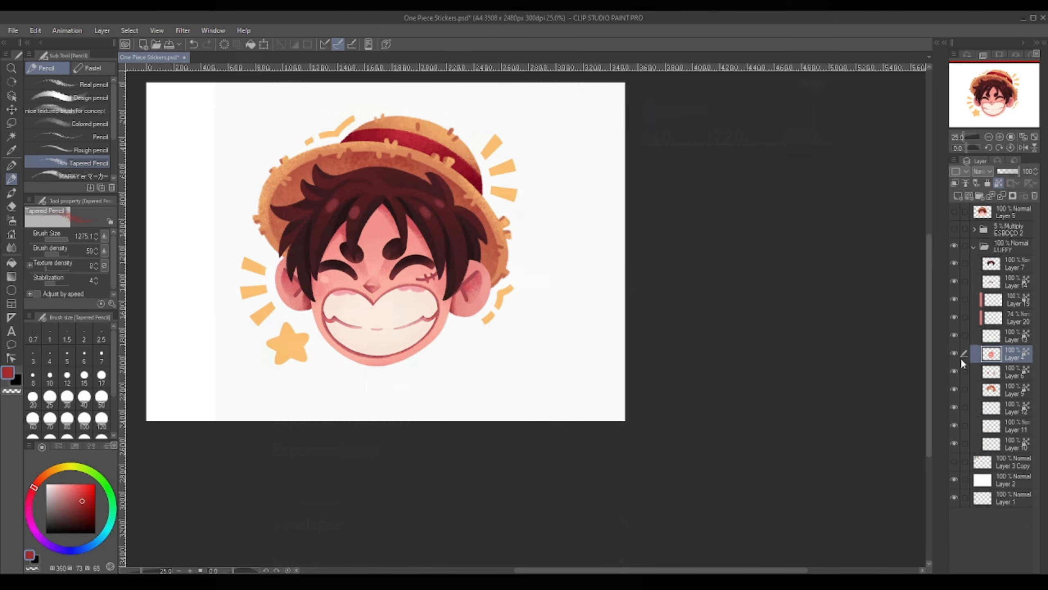
Set Layer 20's opacity to 73%, merge Layers 20 and 19 down into Layer 13, and check the drawing mirrored
{"action": "left_click", "coordinate": [968, 318]}
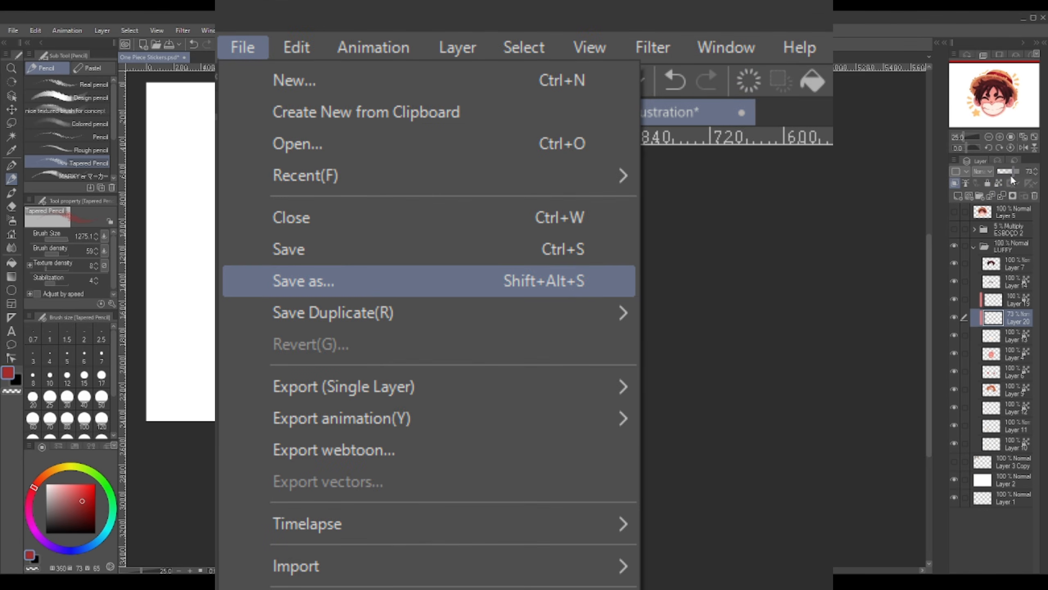
{"action": "key", "text": "ctrl+e"}
{"action": "left_click", "coordinate": [992, 299]}
{"action": "key", "text": "ctrl+e"}
{"action": "left_click", "coordinate": [1023, 148]}
{"action": "left_click", "coordinate": [1023, 148]}
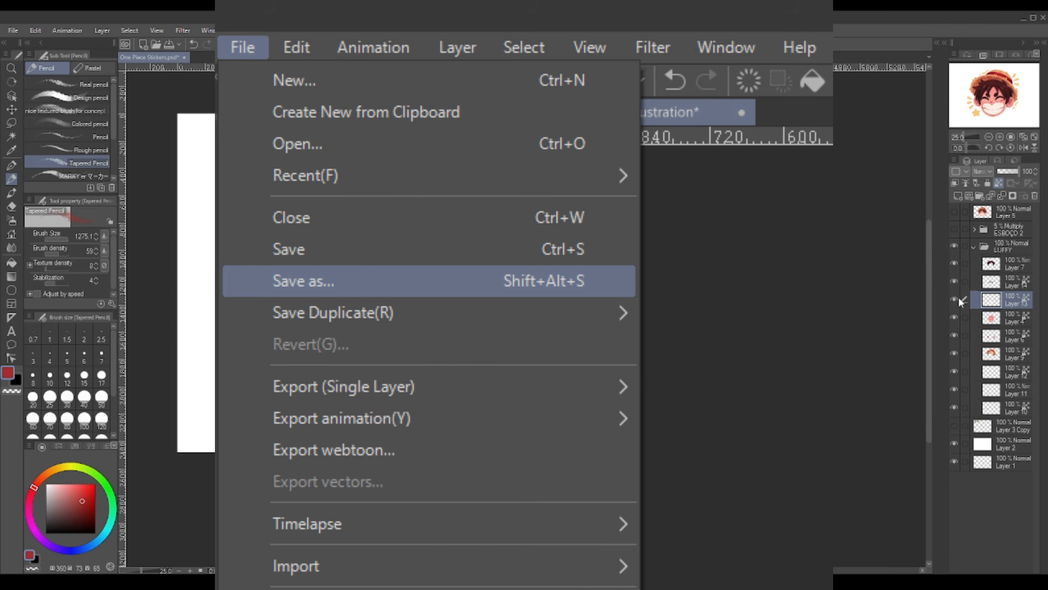
Merge Layer 14 down into Layer 13 and Layer 4 down into Layer 6
{"action": "left_click", "coordinate": [974, 279]}
{"action": "key", "text": "ctrl+e"}
{"action": "left_click", "coordinate": [955, 281]}
{"action": "left_click", "coordinate": [955, 281]}
{"action": "left_click", "coordinate": [990, 300]}
{"action": "key", "text": "ctrl+e"}
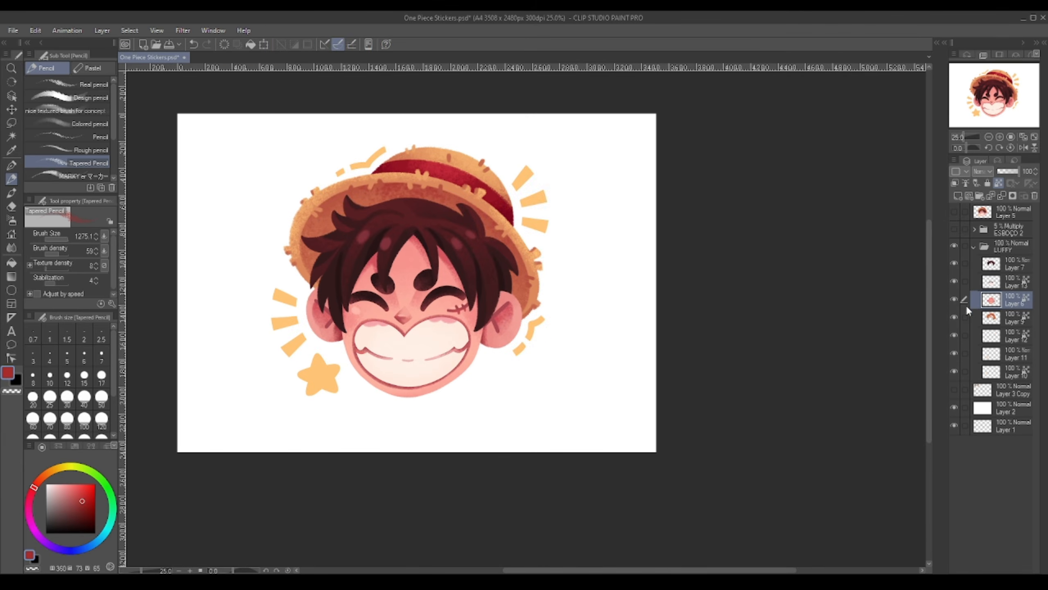
{"action": "left_click", "coordinate": [220, 280]}
{"action": "left_click", "coordinate": [793, 132]}
{"action": "left_click_drag", "start_coordinate": [793, 131], "coordinate": [940, 140]}
{"action": "left_click", "coordinate": [1011, 282]}
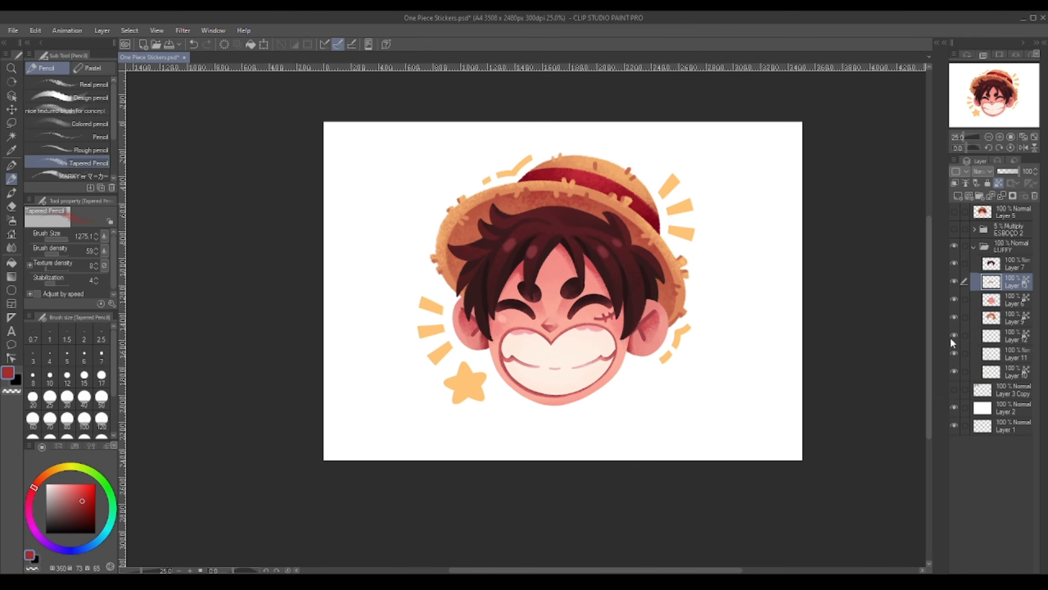
{"action": "left_click", "coordinate": [955, 371]}
Select Layers 7 through 10 in mirrored view and pull both upper corners slightly outward with Free Transform, after cancelling a first transform
{"action": "left_click", "coordinate": [1010, 264]}
{"action": "left_click", "coordinate": [1011, 317], "text": "shift"}
{"action": "left_click", "coordinate": [1023, 147]}
{"action": "key", "text": "ctrl+t"}
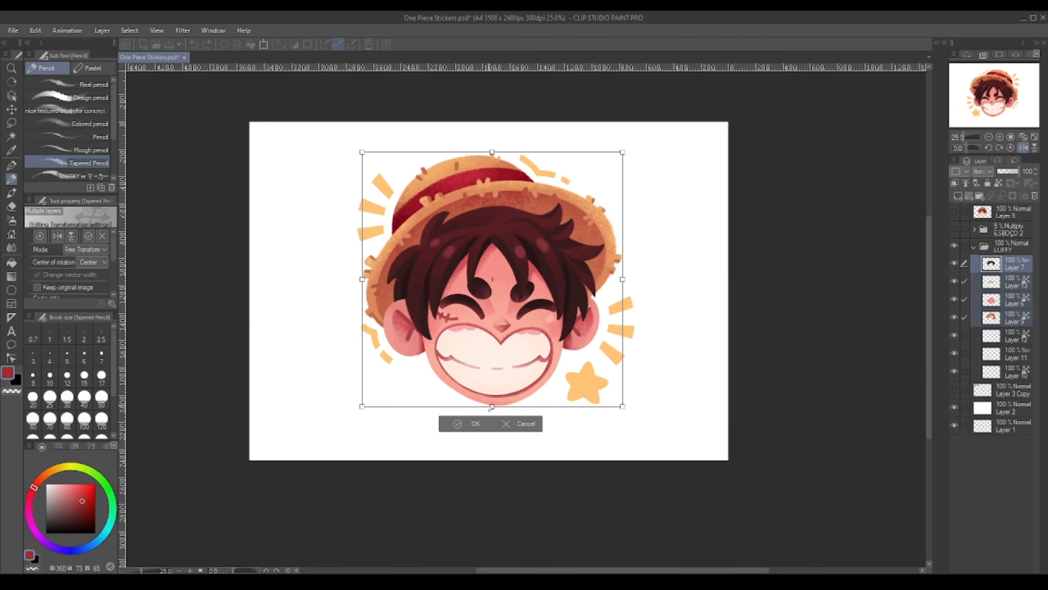
{"action": "left_click_drag", "start_coordinate": [491, 407], "coordinate": [492, 407]}
{"action": "left_click", "coordinate": [520, 424]}
{"action": "left_click", "coordinate": [1006, 370], "text": "shift"}
{"action": "key", "text": "ctrl+t"}
{"action": "left_click_drag", "start_coordinate": [357, 152], "coordinate": [355, 152]}
{"action": "left_click_drag", "start_coordinate": [634, 152], "coordinate": [636, 150]}
{"action": "key", "text": "Return"}
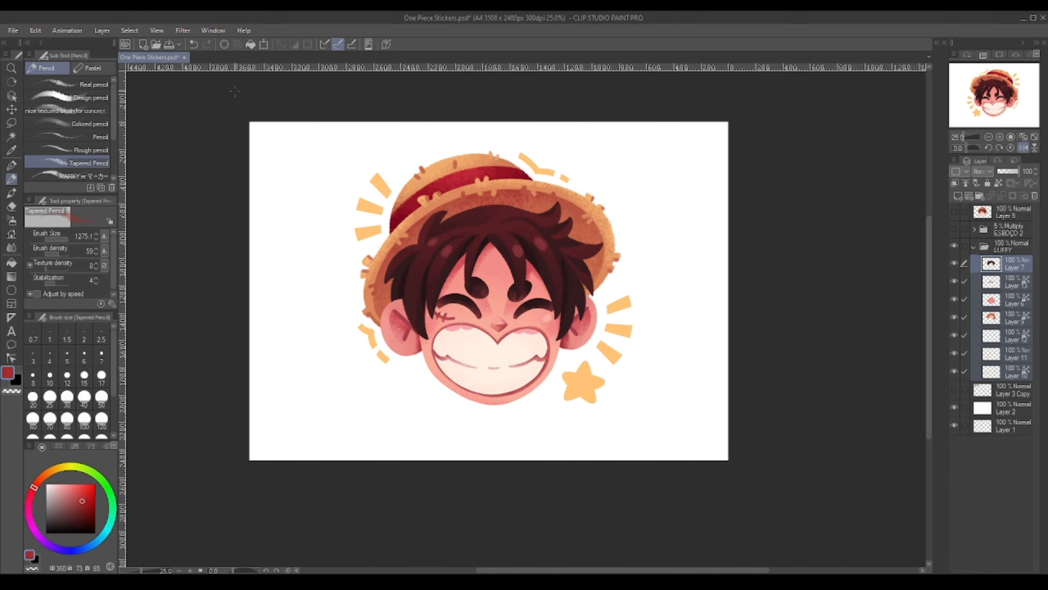
Unmirror the view and rotate the selected head and accent layers very slightly clockwise with Scale/Rotate
{"action": "left_click", "coordinate": [1022, 147]}
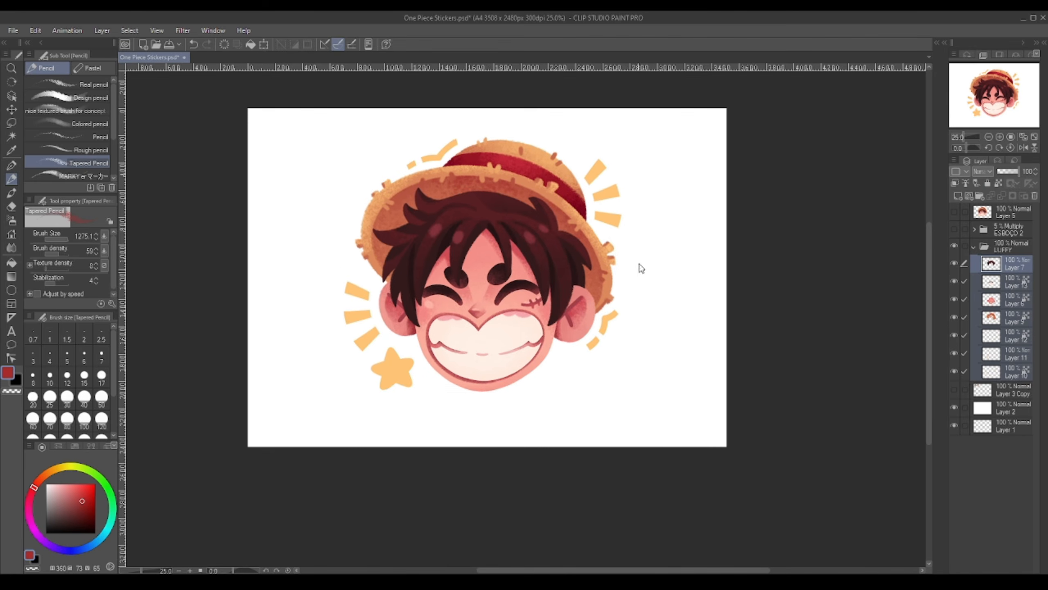
{"action": "key", "text": "ctrl+t"}
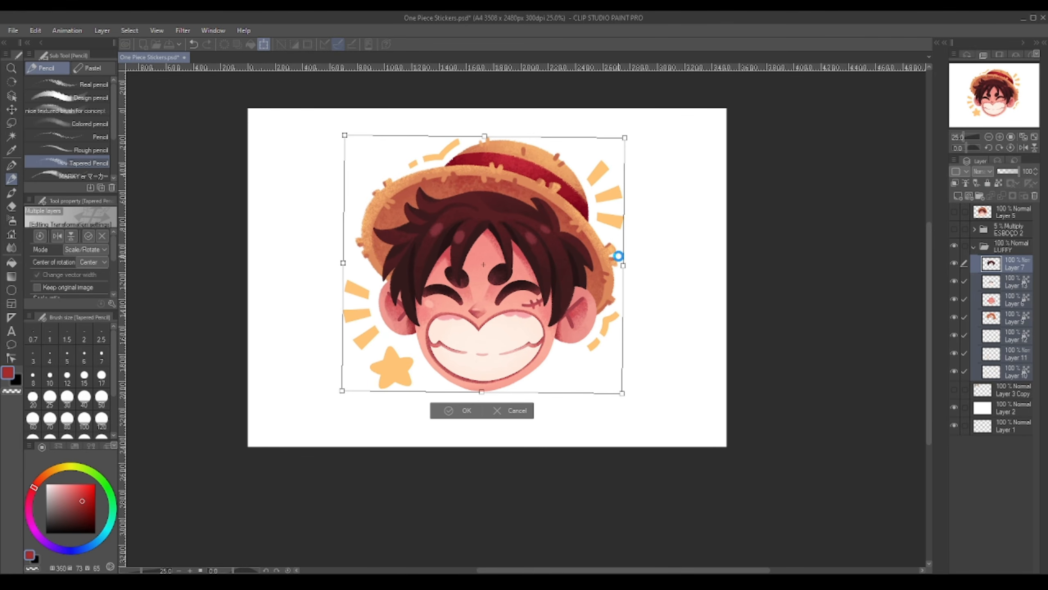
{"action": "key", "text": "Return"}
{"action": "scroll", "coordinate": [617, 256], "scroll_direction": "down", "scroll_amount": 3}
{"action": "scroll", "coordinate": [618, 256], "scroll_direction": "up", "scroll_amount": 3}
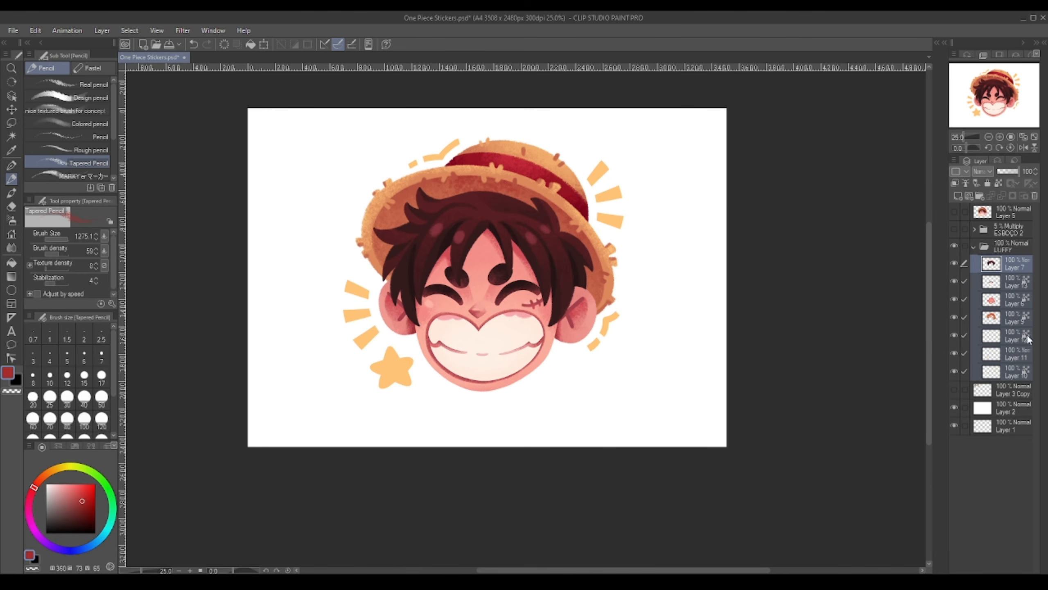
Try recolouring the zigzag accent lines on Layer 12 red with the G-pen and check them in mirrored view
{"action": "left_click", "coordinate": [977, 353]}
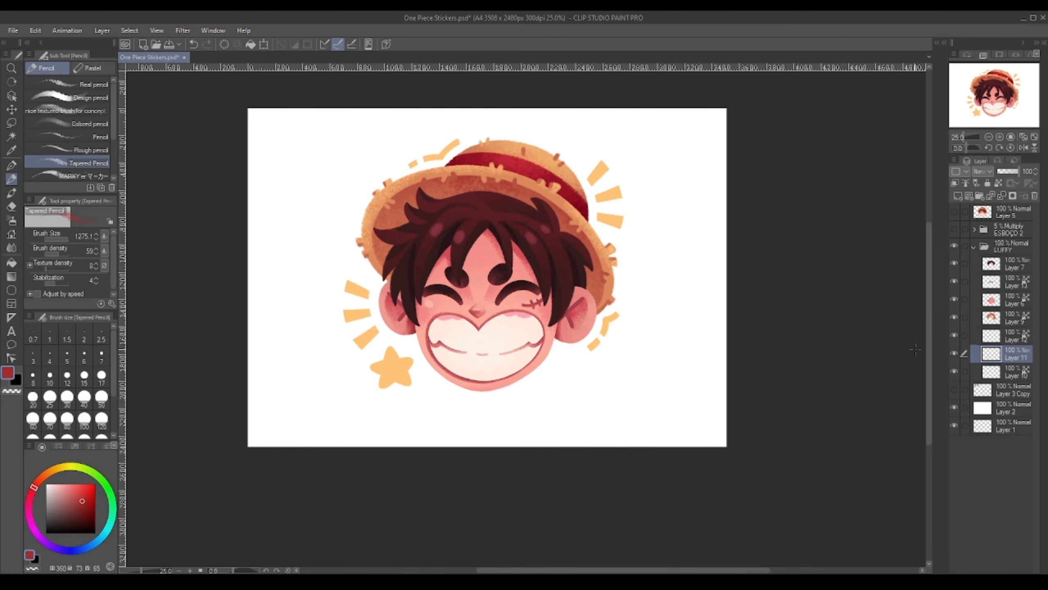
{"action": "key", "text": "alt+bracketright"}
{"action": "key", "text": "p"}
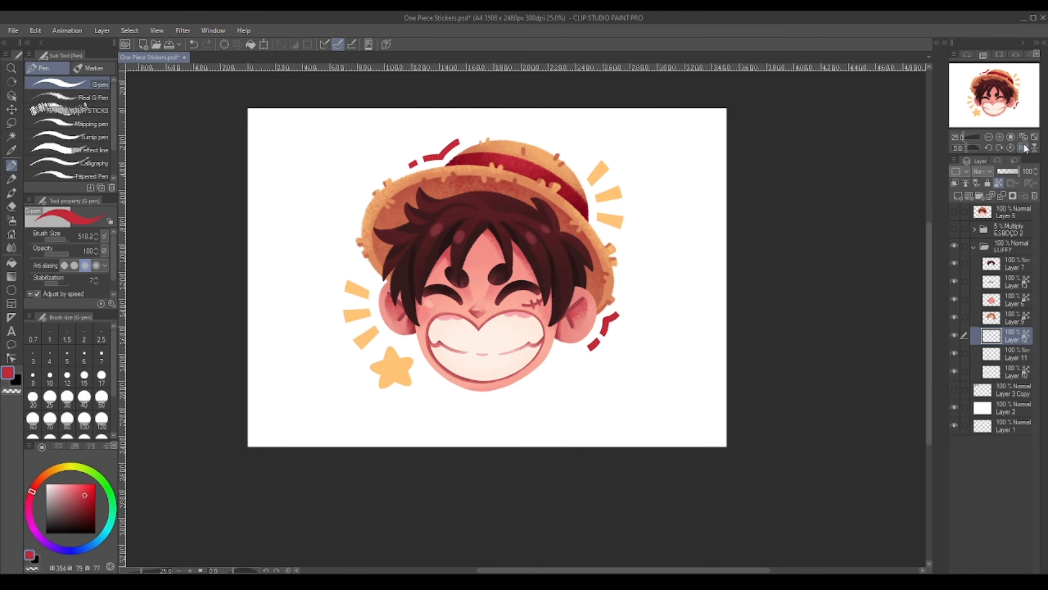
{"action": "left_click", "coordinate": [1026, 147]}
{"action": "left_click", "coordinate": [1026, 148]}
Repaint the zigzag accent lines on Layer 12 yellow-orange with the G-pen, using the colour sampled from the rays
{"action": "left_click", "coordinate": [610, 220], "text": "alt"}
{"action": "left_click_drag", "start_coordinate": [454, 144], "coordinate": [415, 164]}
{"action": "left_click", "coordinate": [77, 485]}
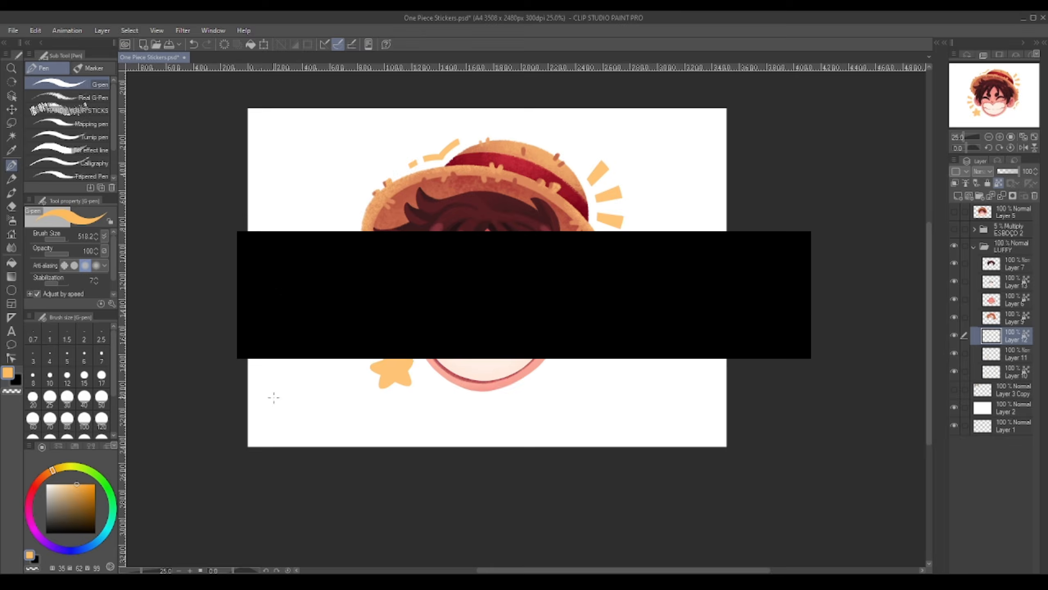
{"action": "left_click_drag", "start_coordinate": [359, 350], "coordinate": [371, 388]}
Lock transparent pixels on Layer 11, and shade the rays on Layer 10 in orange and yellow with the nice textured brush
{"action": "left_click", "coordinate": [1015, 353]}
{"action": "left_click", "coordinate": [998, 183]}
{"action": "key", "text": "alt+bracketleft"}
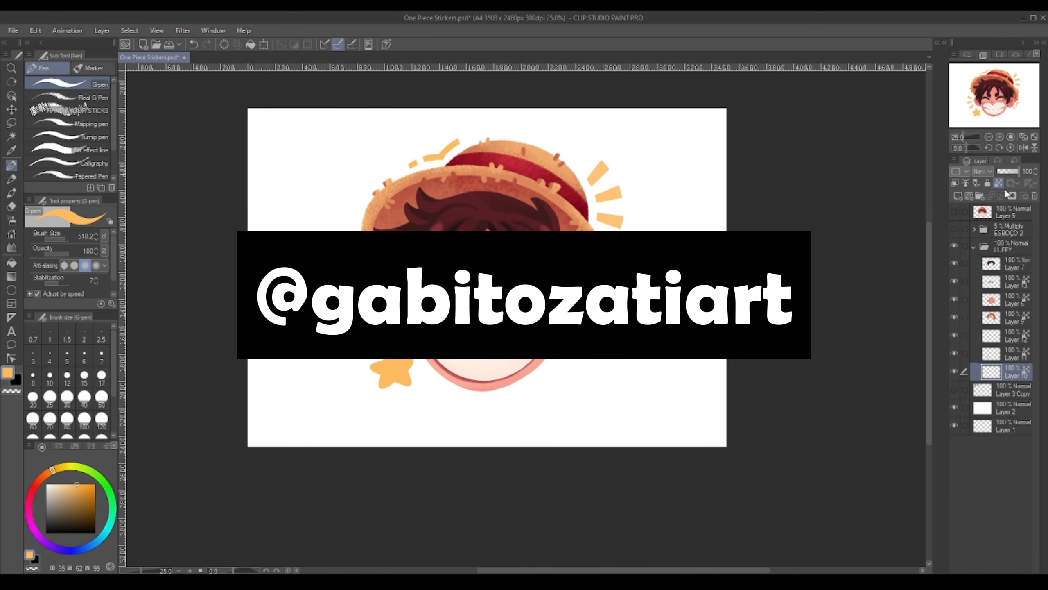
{"action": "scroll", "coordinate": [573, 232], "scroll_direction": "up", "scroll_amount": 1}
{"action": "left_click", "coordinate": [11, 179]}
{"action": "left_click", "coordinate": [46, 474]}
{"action": "left_click", "coordinate": [82, 484]}
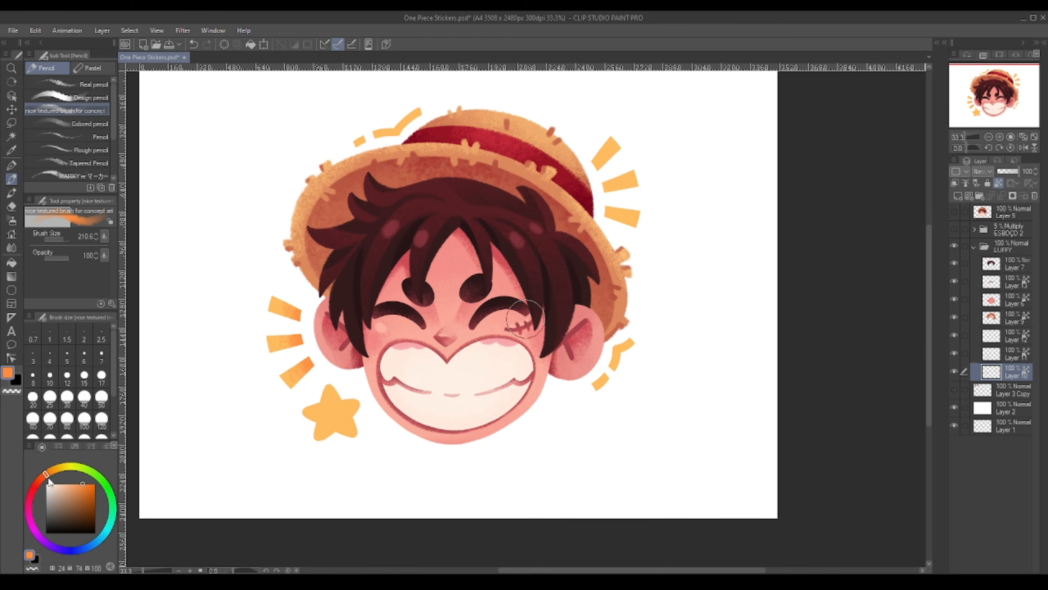
{"action": "left_click", "coordinate": [48, 479]}
{"action": "scroll", "coordinate": [609, 281], "scroll_direction": "down", "scroll_amount": 1}
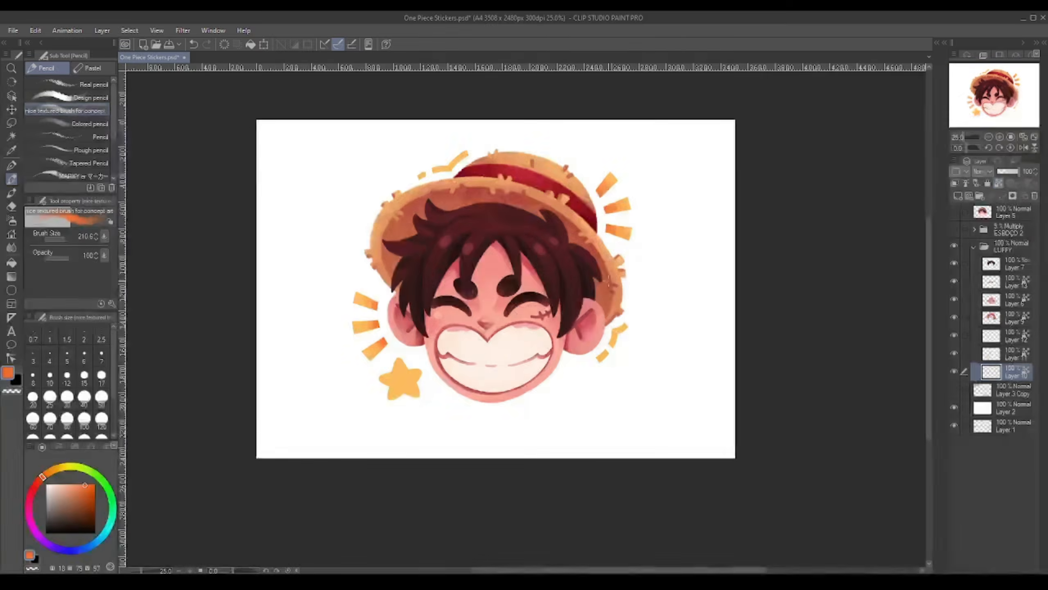
{"action": "left_click", "coordinate": [360, 327], "text": "alt"}
{"action": "left_click_drag", "start_coordinate": [372, 325], "coordinate": [378, 349]}
{"action": "left_click_drag", "start_coordinate": [712, 300], "coordinate": [676, 291]}
Shade the star on Layer 11 with orange sampled from the rays, using the nice textured brush
{"action": "left_click", "coordinate": [954, 353]}
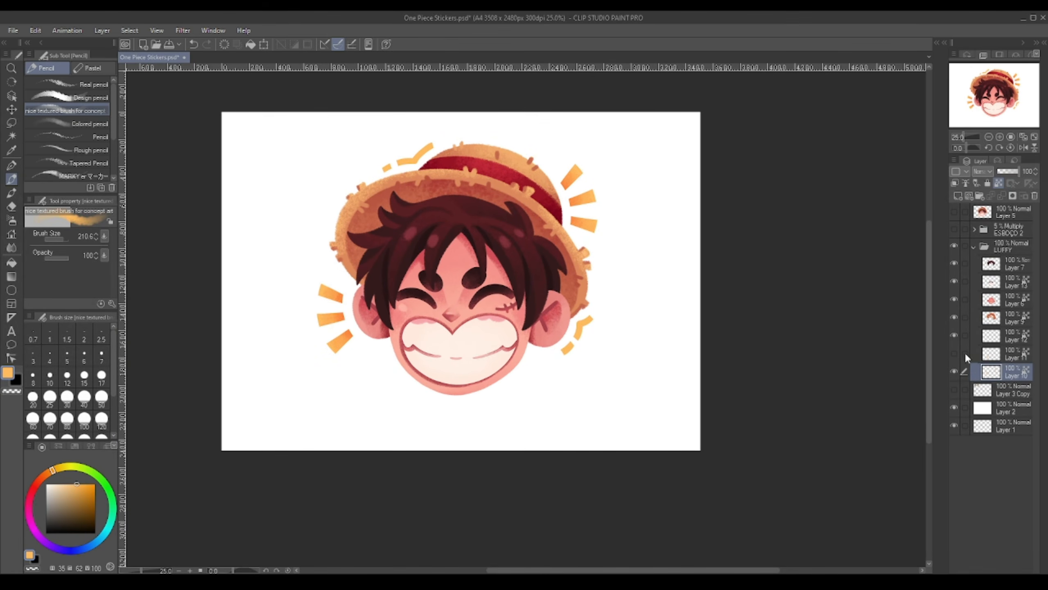
{"action": "left_click", "coordinate": [954, 353]}
{"action": "left_click", "coordinate": [1007, 355]}
{"action": "left_click", "coordinate": [341, 317], "text": "alt"}
{"action": "left_click_drag", "start_coordinate": [362, 389], "coordinate": [380, 391]}
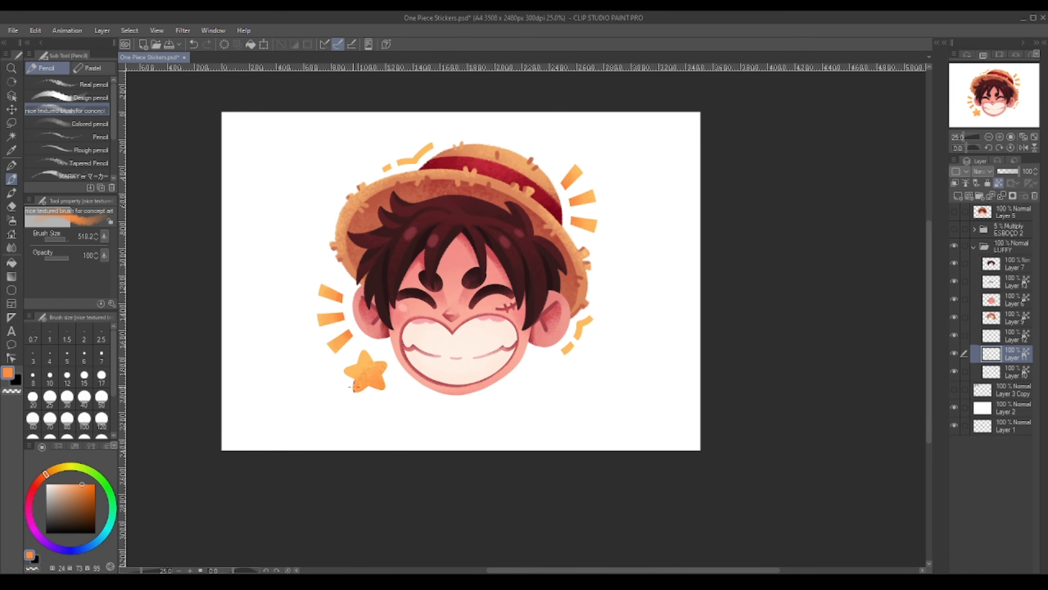
Shade the zigzag accent lines on Layer 12 in orange with the Real pencil brush, and collapse the LUFFY folder
{"action": "left_click", "coordinate": [380, 356], "text": "alt"}
{"action": "scroll", "coordinate": [298, 334], "scroll_direction": "up", "scroll_amount": 2}
{"action": "left_click", "coordinate": [70, 85]}
{"action": "left_click", "coordinate": [382, 261], "text": "alt"}
{"action": "left_click_drag", "start_coordinate": [373, 249], "coordinate": [291, 422]}
{"action": "left_click", "coordinate": [949, 333]}
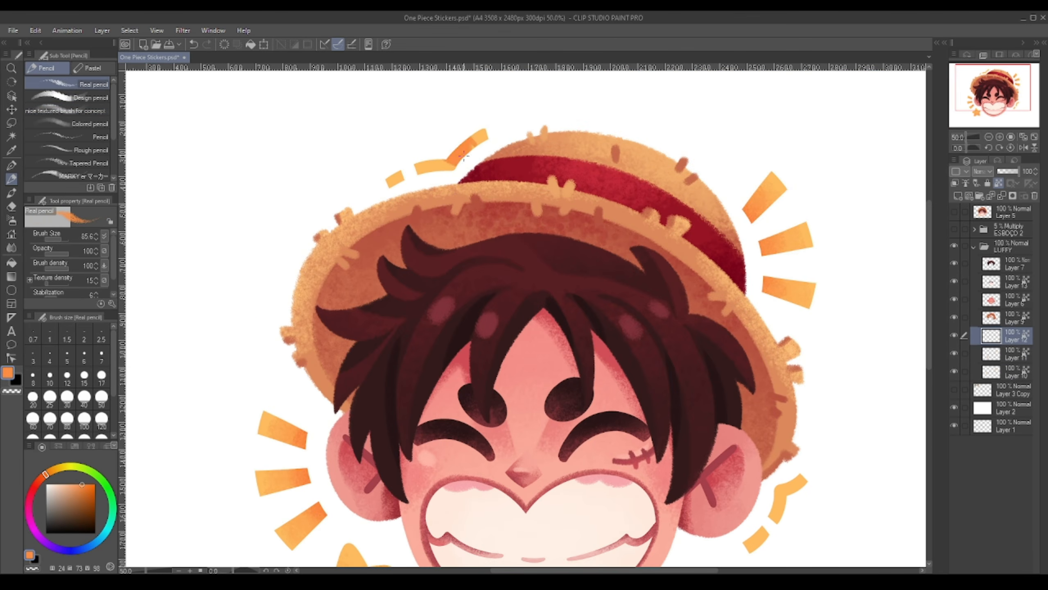
{"action": "left_click_drag", "start_coordinate": [786, 478], "coordinate": [567, 315]}
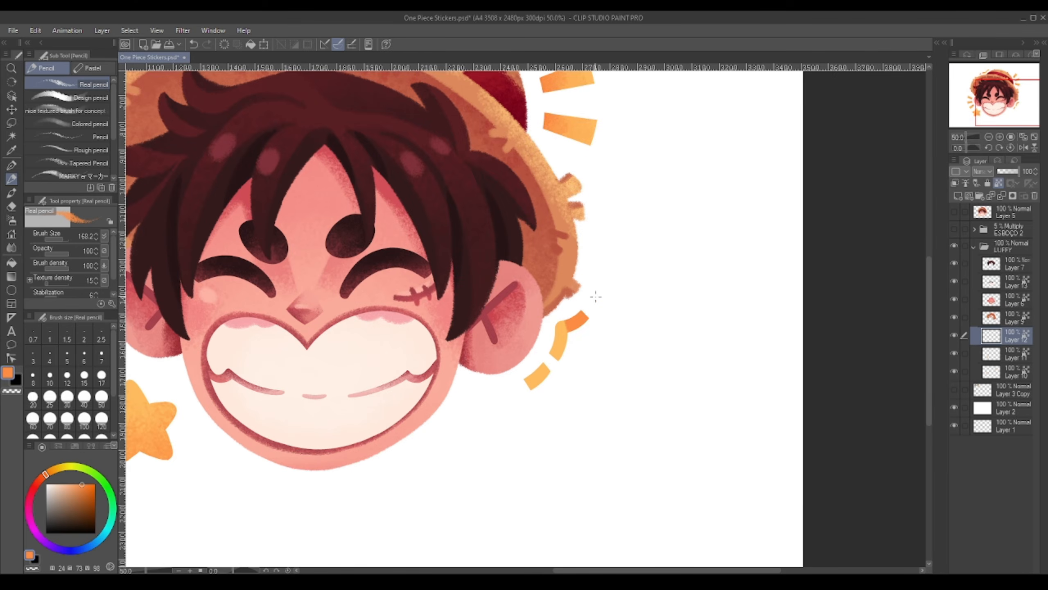
{"action": "scroll", "coordinate": [595, 296], "scroll_direction": "down", "scroll_amount": 4}
{"action": "scroll", "coordinate": [651, 289], "scroll_direction": "up", "scroll_amount": 2}
{"action": "left_click_drag", "start_coordinate": [651, 314], "coordinate": [616, 289]}
{"action": "left_click", "coordinate": [1011, 263]}
{"action": "left_click", "coordinate": [974, 247]}
{"action": "key", "text": "ctrl+t"}
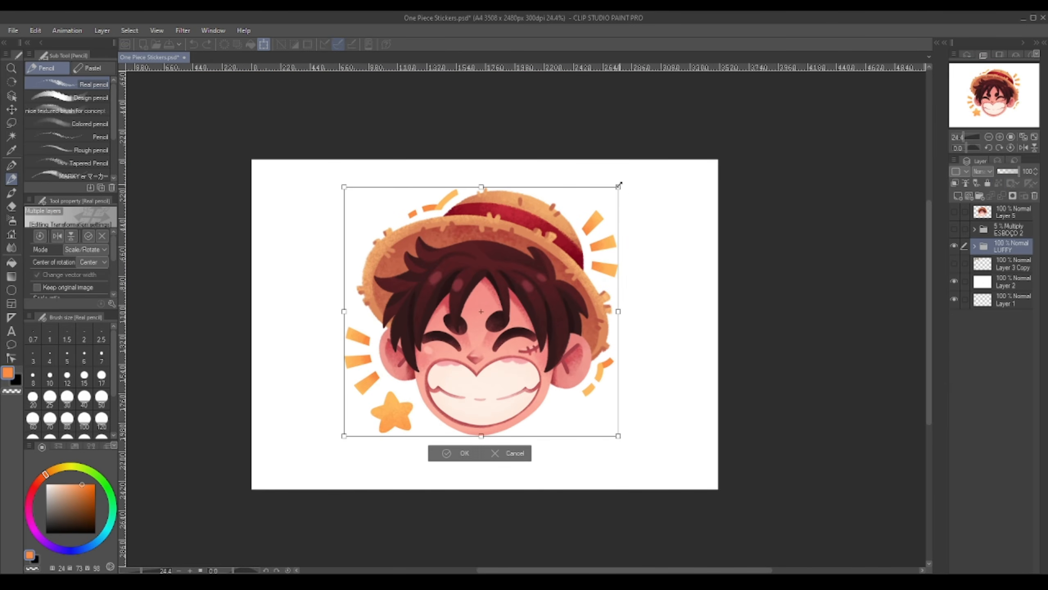
{"action": "left_click_drag", "start_coordinate": [616, 191], "coordinate": [537, 262]}
{"action": "left_click", "coordinate": [461, 454]}
Duplicate the LUFFY folder, hide the original, and create a new folder named STICKERS beneath the copy
{"action": "left_click", "coordinate": [954, 246]}
{"action": "left_click", "coordinate": [1008, 263]}
{"action": "left_click", "coordinate": [980, 196]}
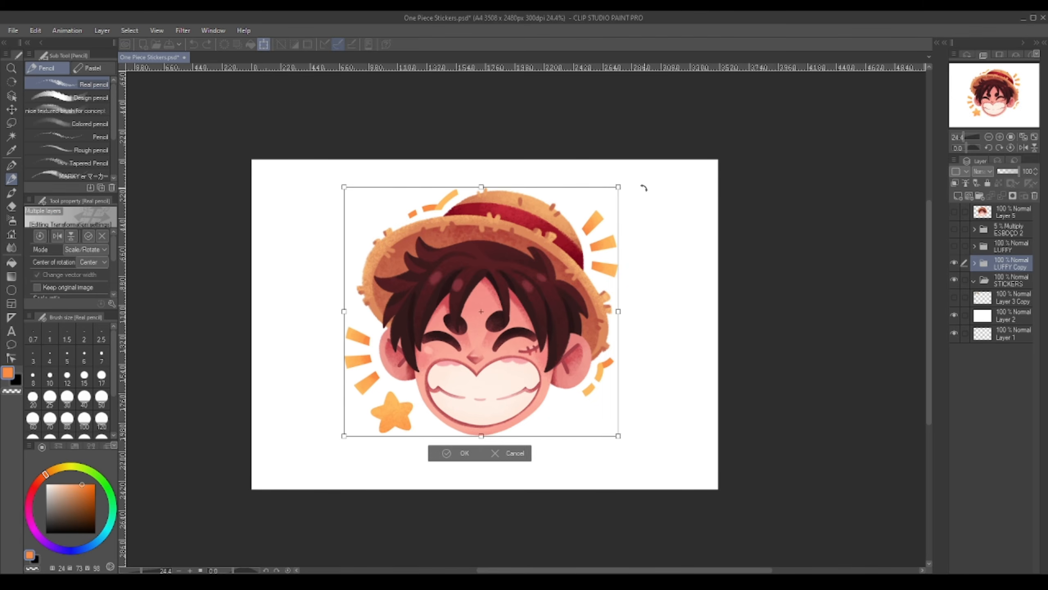
Scale the LUFFY Copy head to about half size in the canvas's upper-left corner, and place its folder inside STICKERS
{"action": "left_click_drag", "start_coordinate": [643, 182], "coordinate": [480, 311]}
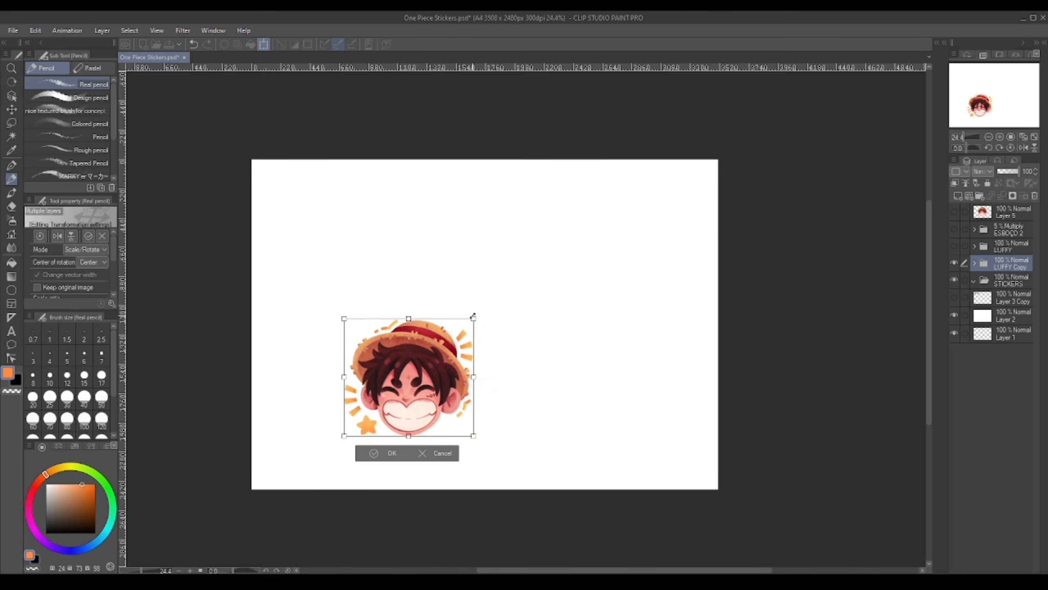
{"action": "left_click_drag", "start_coordinate": [413, 384], "coordinate": [345, 246]}
{"action": "left_click_drag", "start_coordinate": [421, 316], "coordinate": [431, 323]}
{"action": "key", "text": "Return"}
{"action": "left_click_drag", "start_coordinate": [1010, 263], "coordinate": [1005, 291]}
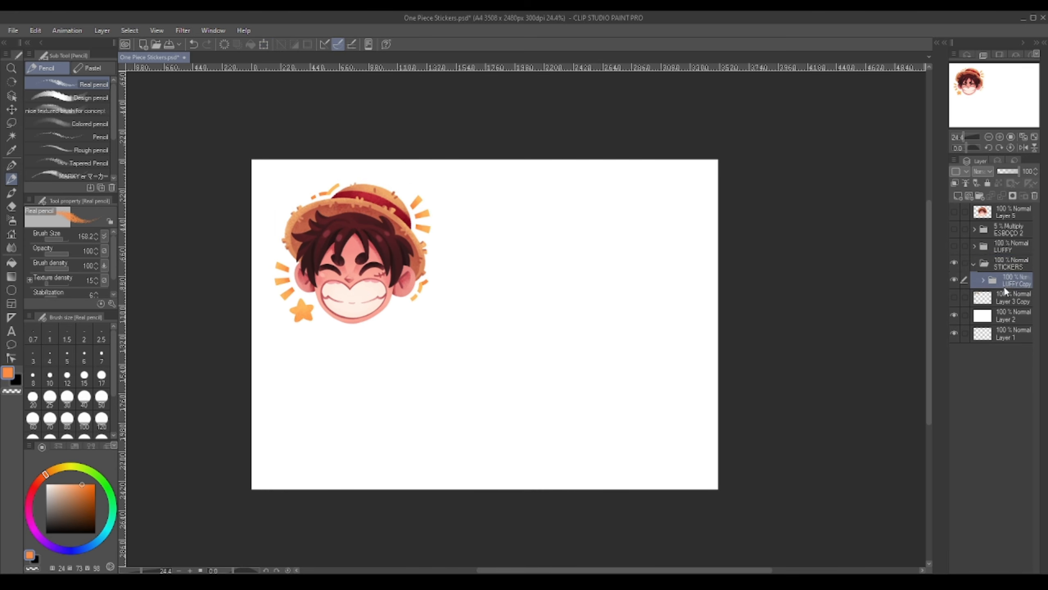
{"action": "left_click", "coordinate": [975, 264]}
Create a folder named FINAIS HD that contains the LUFFY folder
{"action": "left_click", "coordinate": [1007, 247]}
{"action": "left_click", "coordinate": [980, 197]}
{"action": "double_click", "coordinate": [1015, 250]}
{"action": "type", "text": "FINAIS HD"}
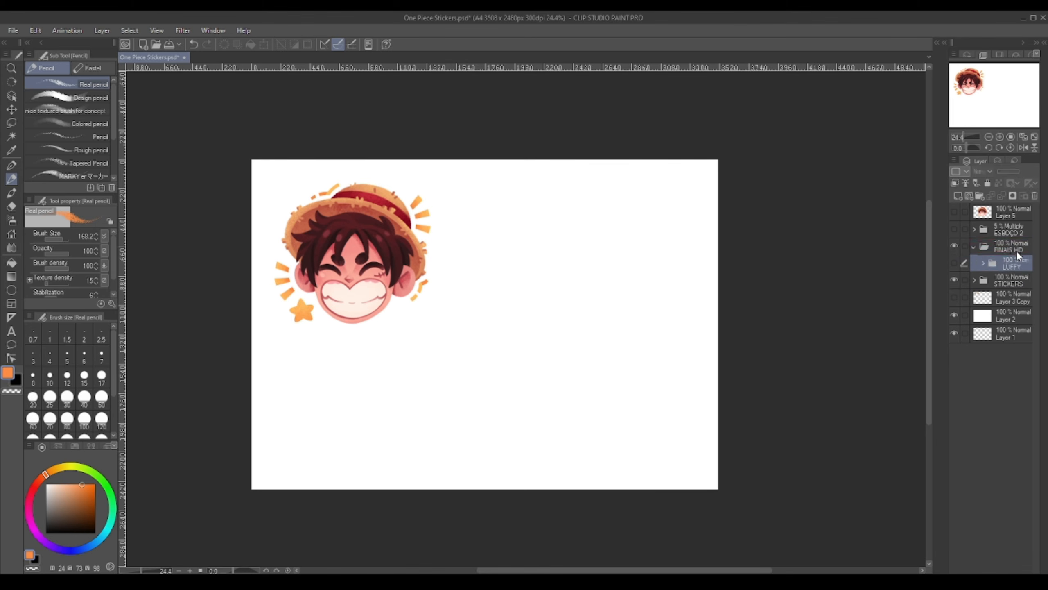
{"action": "left_click", "coordinate": [975, 247]}
Check the visibility of the LUFFY folder inside FINAIS HD, and hide the FINAIS HD folder
{"action": "double_click", "coordinate": [954, 246]}
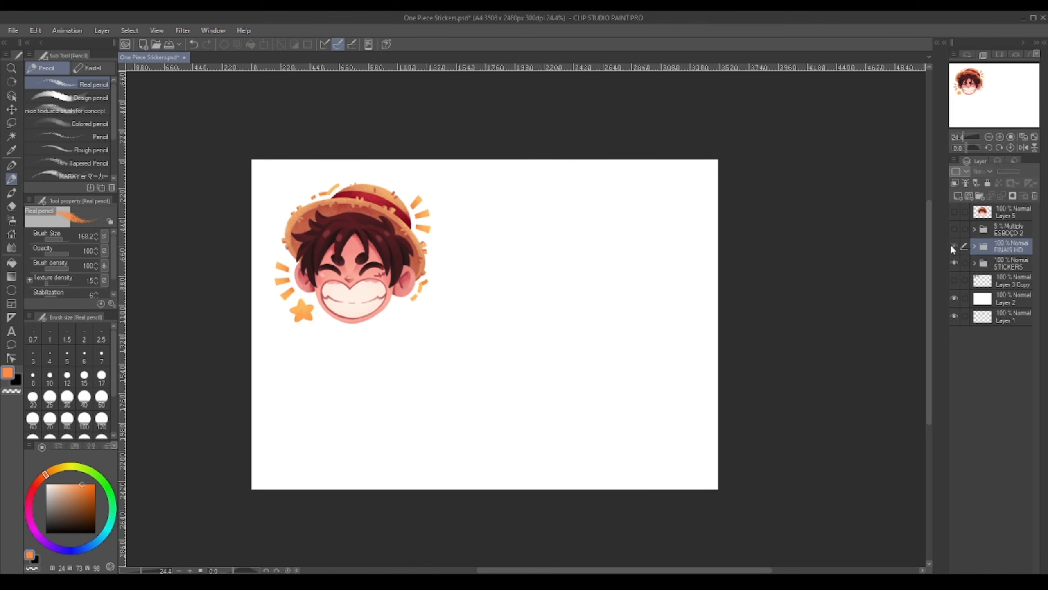
{"action": "left_click", "coordinate": [975, 246]}
{"action": "double_click", "coordinate": [954, 263]}
{"action": "left_click", "coordinate": [974, 246]}
{"action": "left_click", "coordinate": [954, 245]}
Delete the ESBOÇO 2 sketch folder, Layer 5 and Layer 3 Copy
{"action": "double_click", "coordinate": [954, 229]}
{"action": "left_click", "coordinate": [1008, 230]}
{"action": "left_click", "coordinate": [1035, 196]}
{"action": "left_click", "coordinate": [954, 211]}
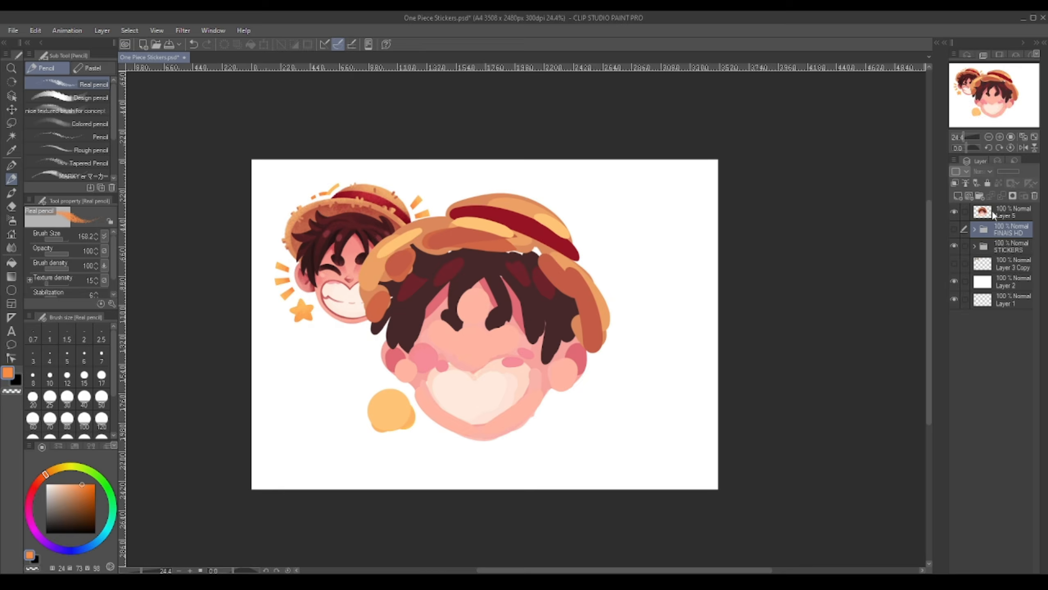
{"action": "left_click", "coordinate": [1007, 212]}
{"action": "left_click", "coordinate": [1035, 196]}
{"action": "left_click", "coordinate": [954, 245]}
{"action": "left_click", "coordinate": [1006, 246]}
{"action": "left_click", "coordinate": [1035, 195]}
Scale the STICKERS head down slightly and nudge it upward in the canvas's upper-left corner
{"action": "left_click", "coordinate": [1002, 229]}
{"action": "key", "text": "ctrl+t"}
{"action": "left_click_drag", "start_coordinate": [430, 324], "coordinate": [424, 317]}
{"action": "left_click_drag", "start_coordinate": [351, 251], "coordinate": [351, 247]}
{"action": "key", "text": "Return"}
Add a new raster layer beneath the STICKERS folder and fill it with black as a contrasting background
{"action": "left_click", "coordinate": [1007, 246]}
{"action": "key", "text": "ctrl+shift+n"}
{"action": "left_click", "coordinate": [9, 264]}
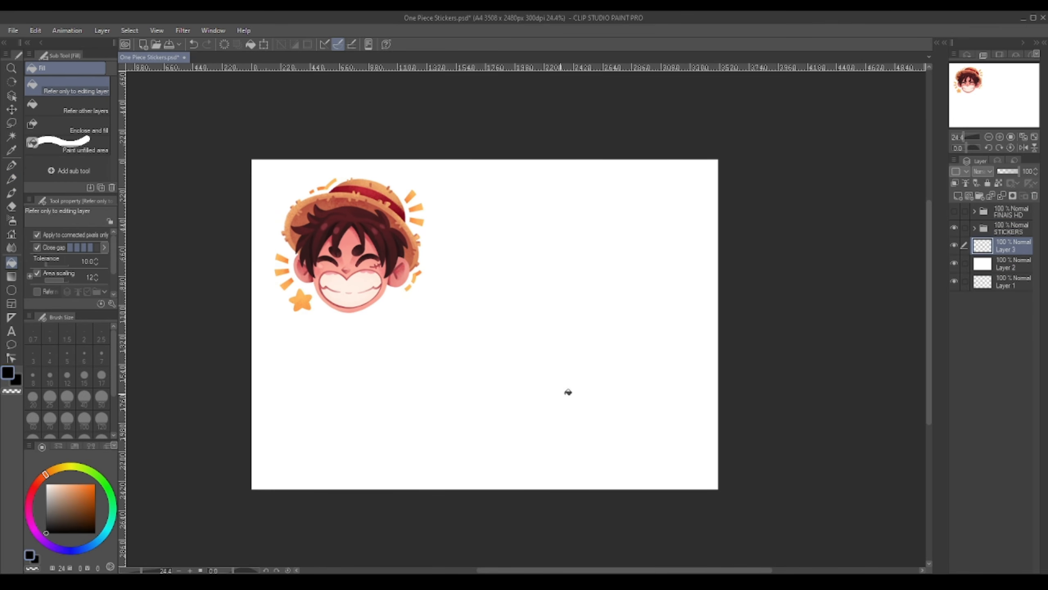
{"action": "left_click", "coordinate": [568, 391]}
{"action": "double_click", "coordinate": [954, 245]}
Apply a white border effect to the STICKERS folder and increase its thickness to outline the head
{"action": "left_click", "coordinate": [994, 232]}
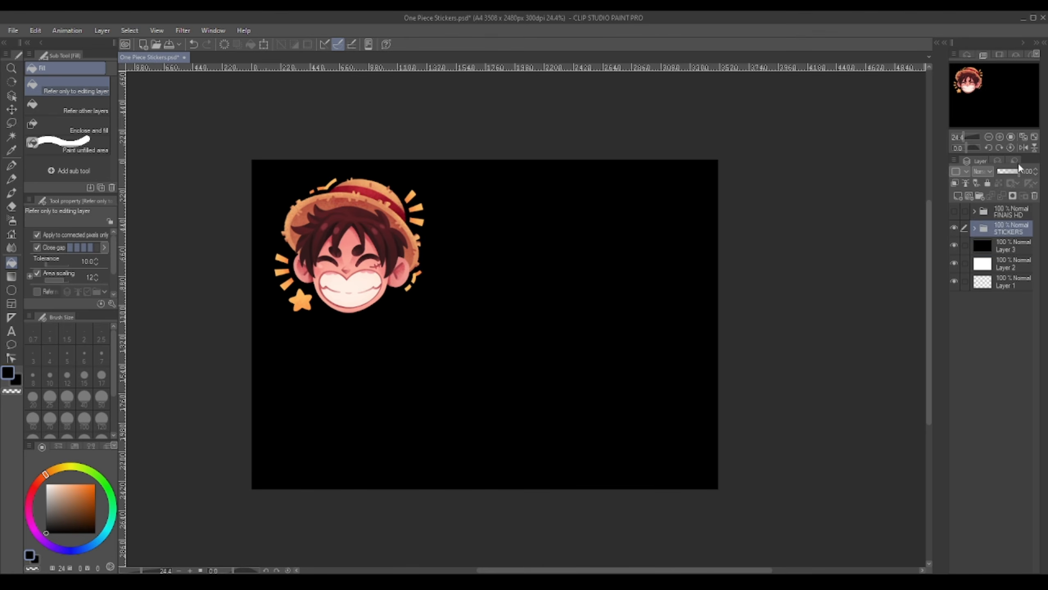
{"action": "left_click", "coordinate": [998, 160]}
{"action": "left_click", "coordinate": [995, 182]}
{"action": "left_click_drag", "start_coordinate": [981, 207], "coordinate": [1018, 205]}
{"action": "left_click", "coordinate": [967, 161]}
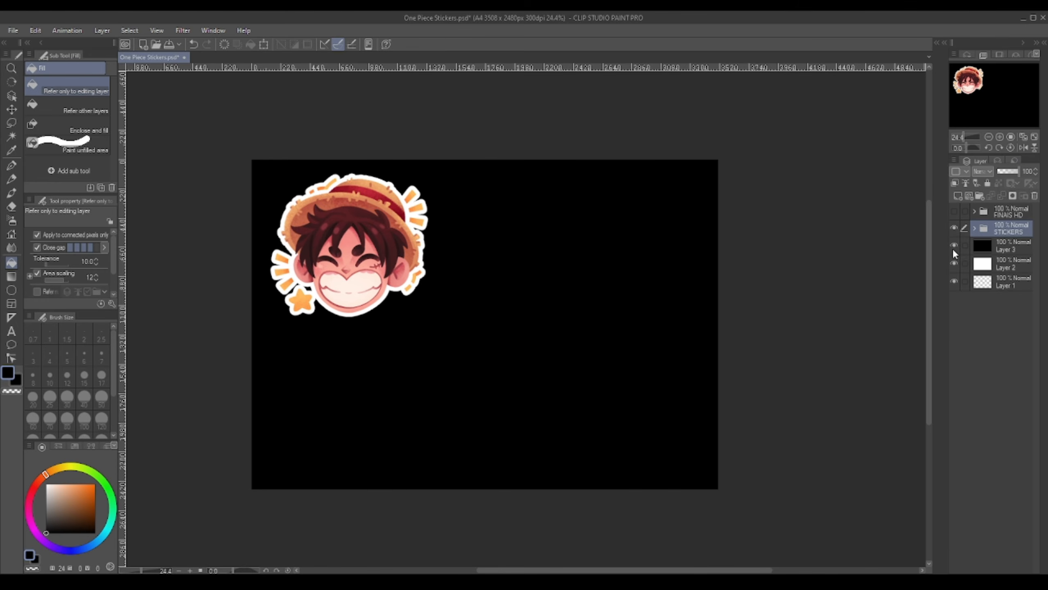
Hide the black Layer 3 and the white Layer 2 to leave the sticker on a transparent background
{"action": "left_click", "coordinate": [954, 247]}
{"action": "left_click", "coordinate": [954, 263]}
{"action": "left_click", "coordinate": [1013, 245]}
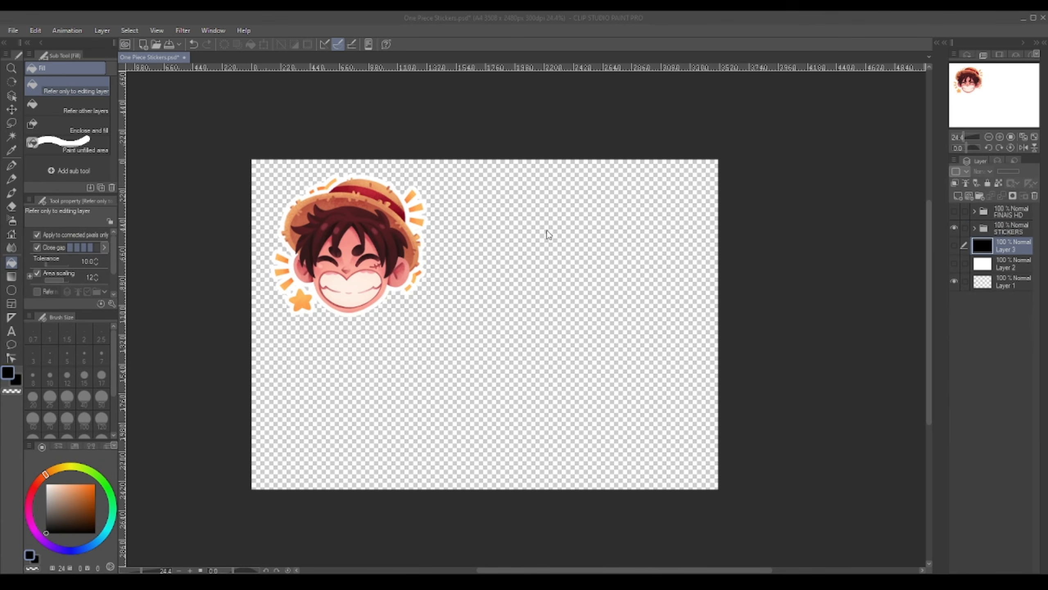